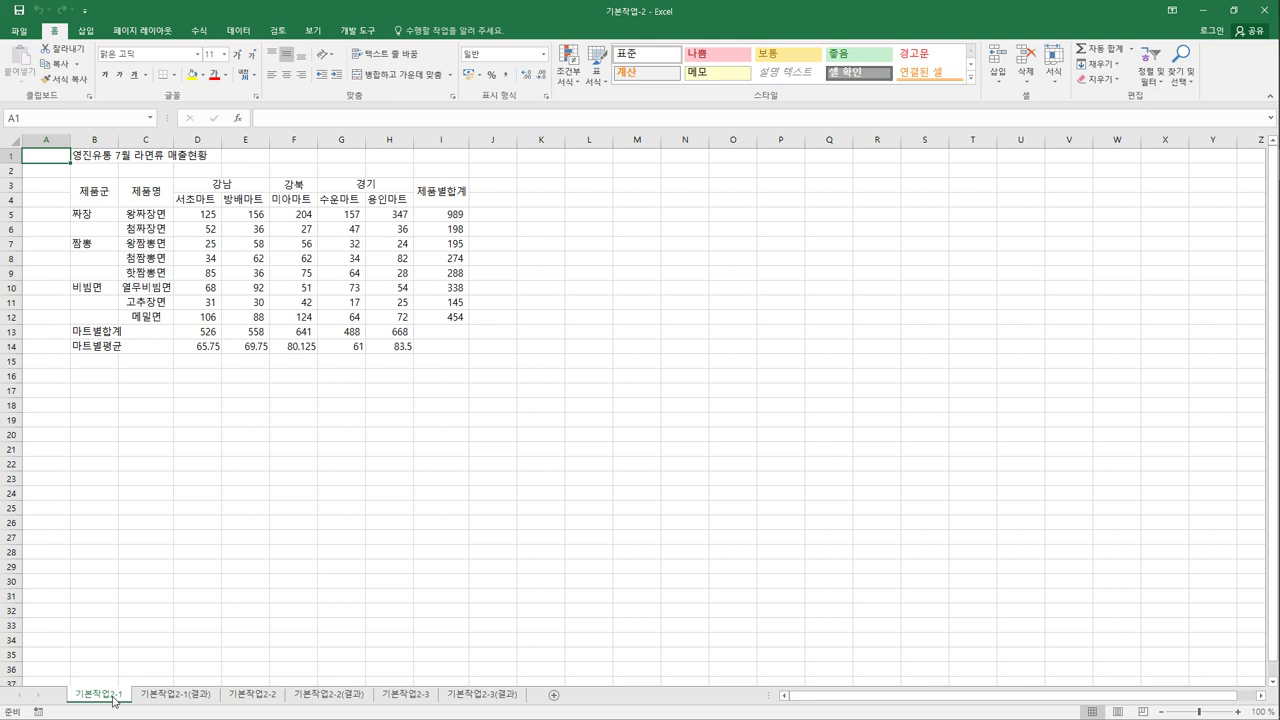
Compare the 기본작업2-1 sheet with the finished example on the 기본작업2-1(결과) sheet
left_click(168, 694)
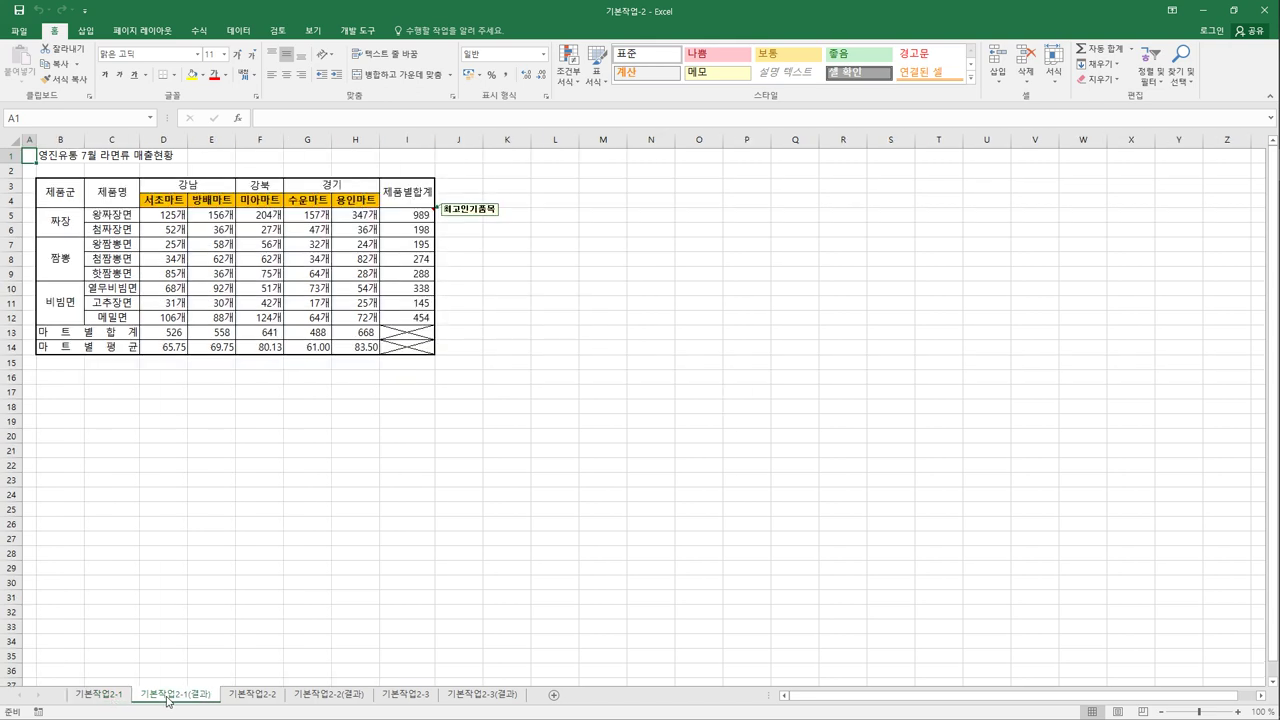
left_click(106, 695)
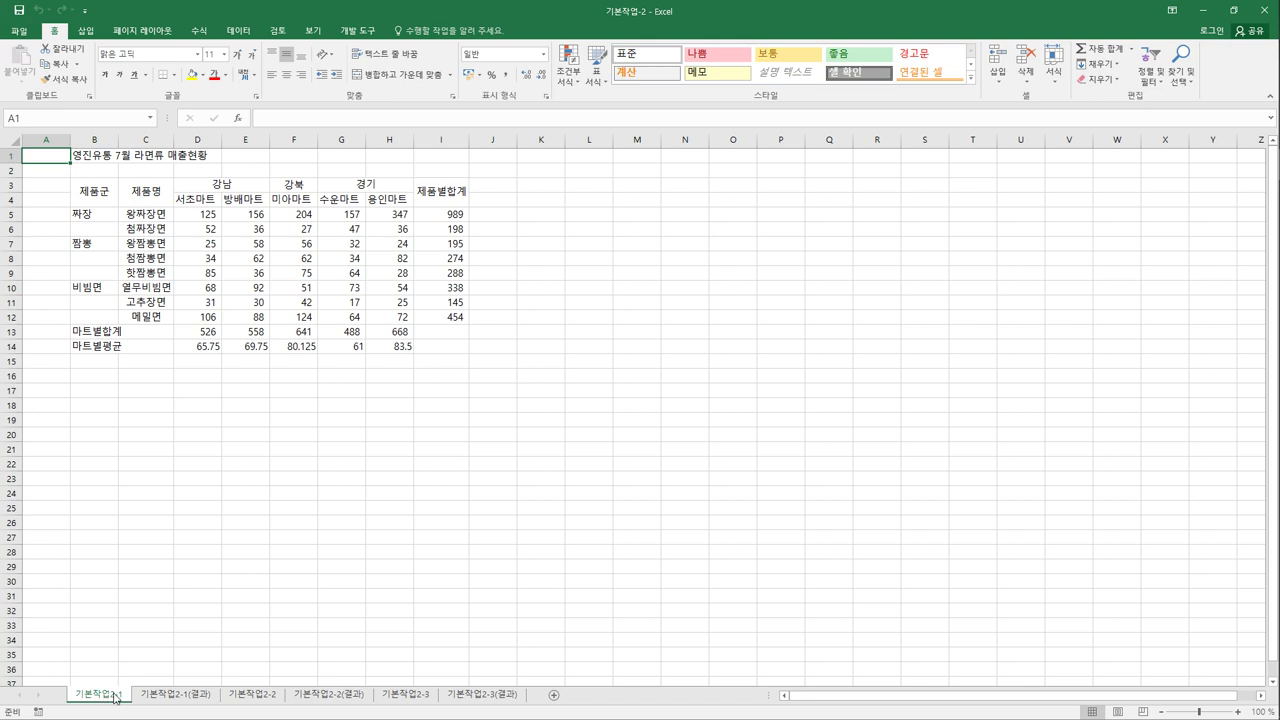
left_click(150, 702)
left_click(118, 704)
Merge and center each of the ranges B5:B6, B7:B9, B10:B12, B13:C13 and B14:C14
left_click_drag(100, 221, 101, 231)
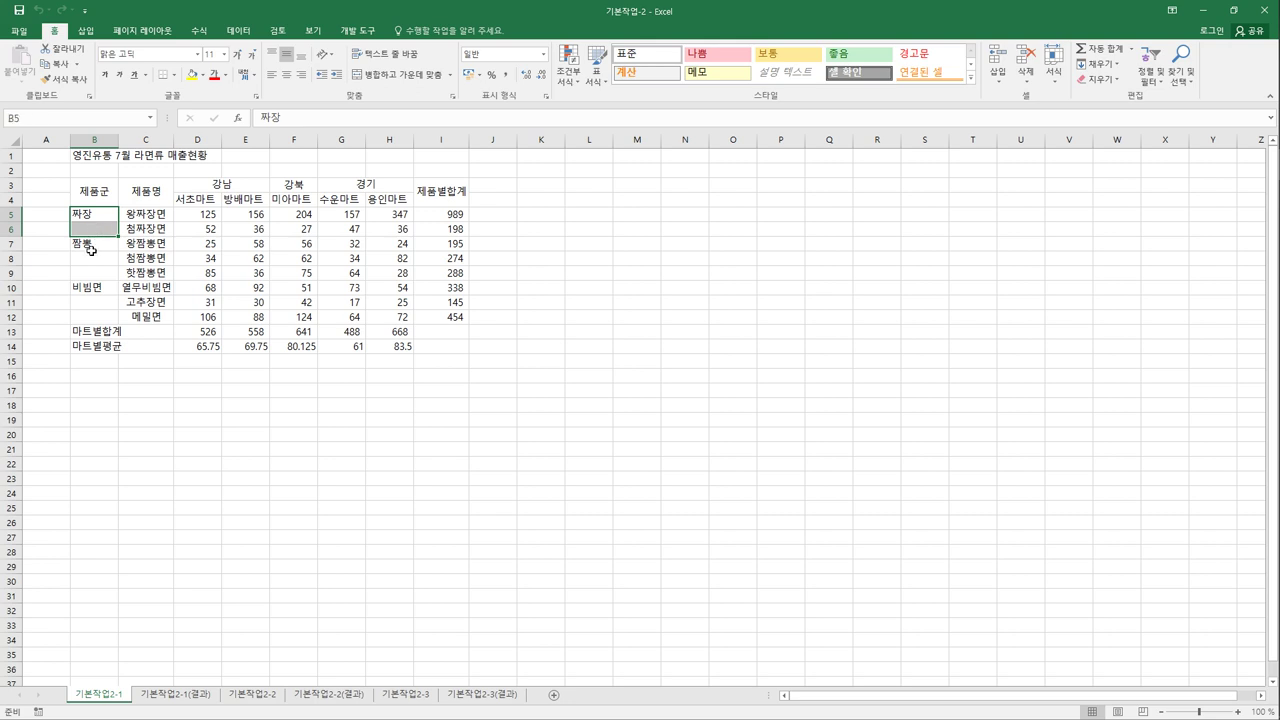
left_click_drag(91, 250, 94, 278)
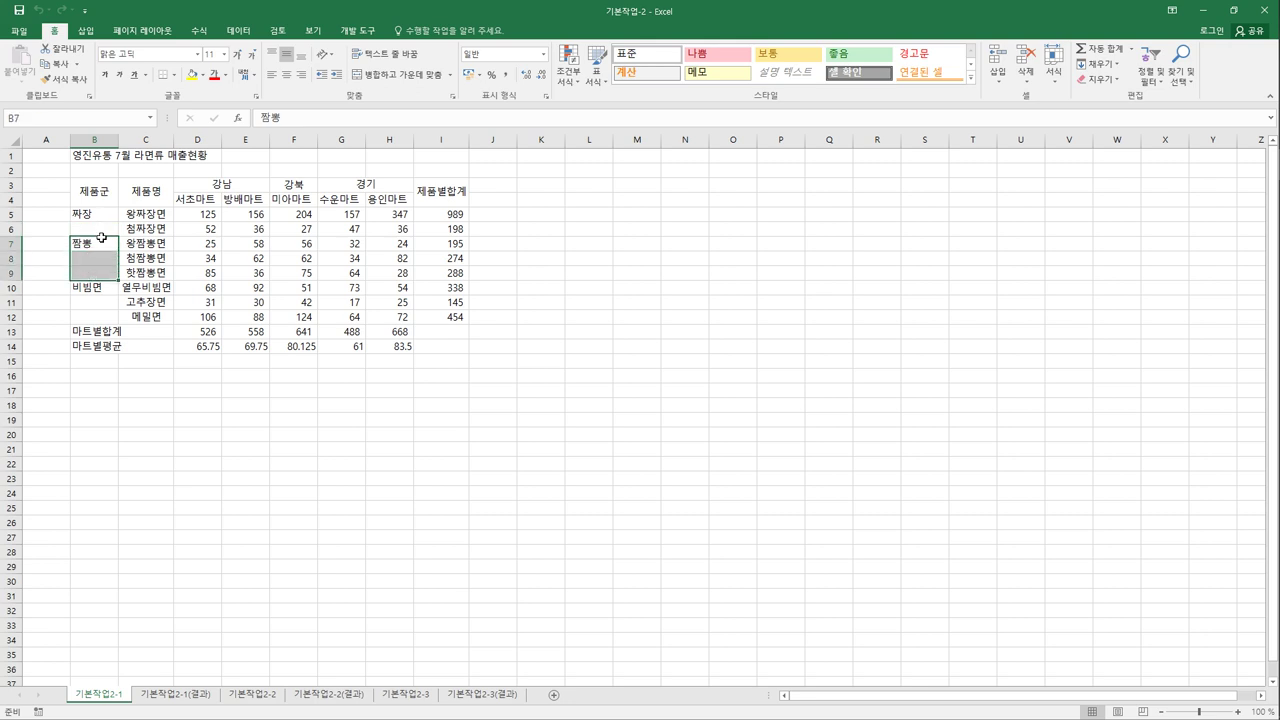
left_click_drag(101, 214, 97, 320)
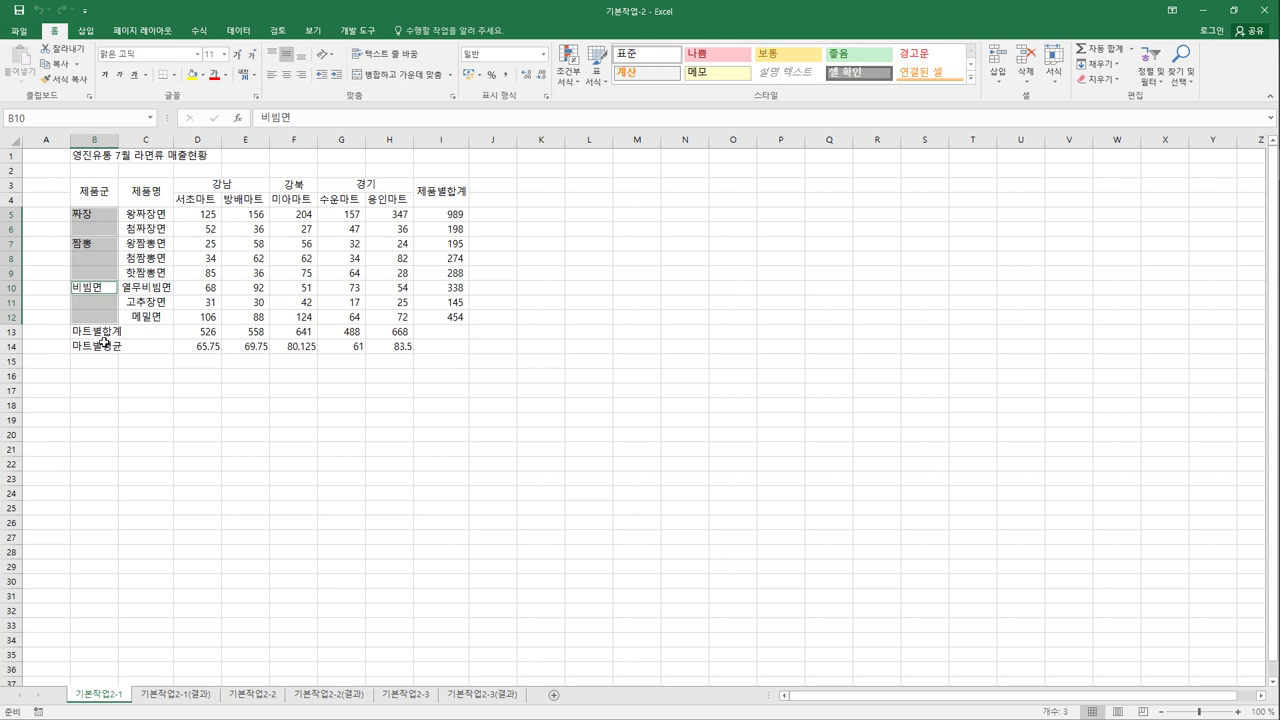
left_click_drag(104, 337, 150, 353)
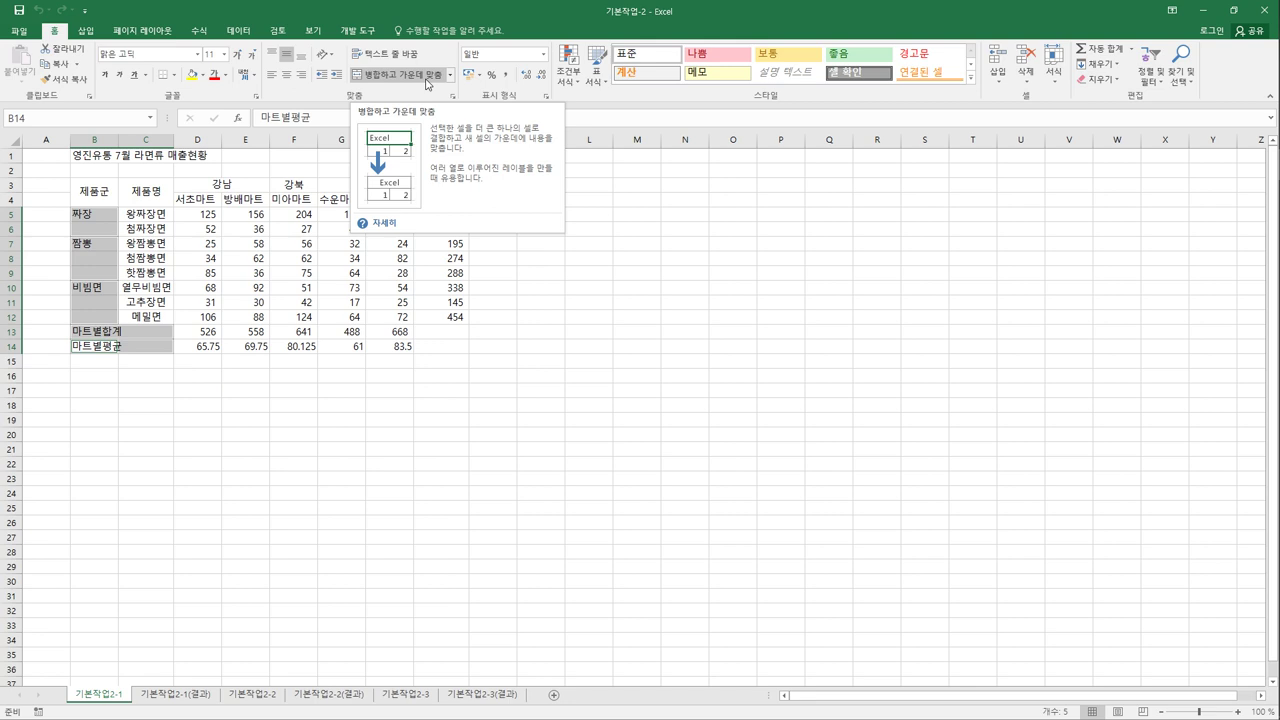
left_click(400, 74)
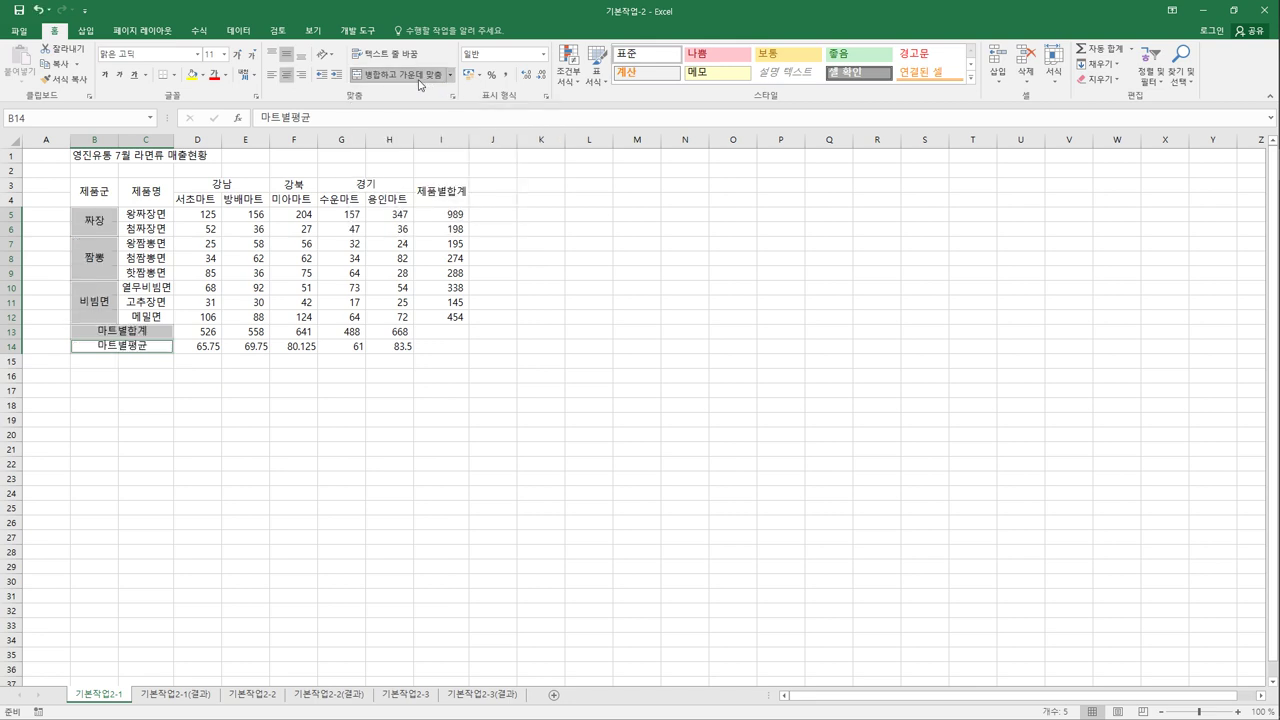
Format the mart names in D4:H4 as horizontally centered, bold text with the standard orange (주황) fill
left_click(197, 200)
left_click_drag(197, 200, 391, 205)
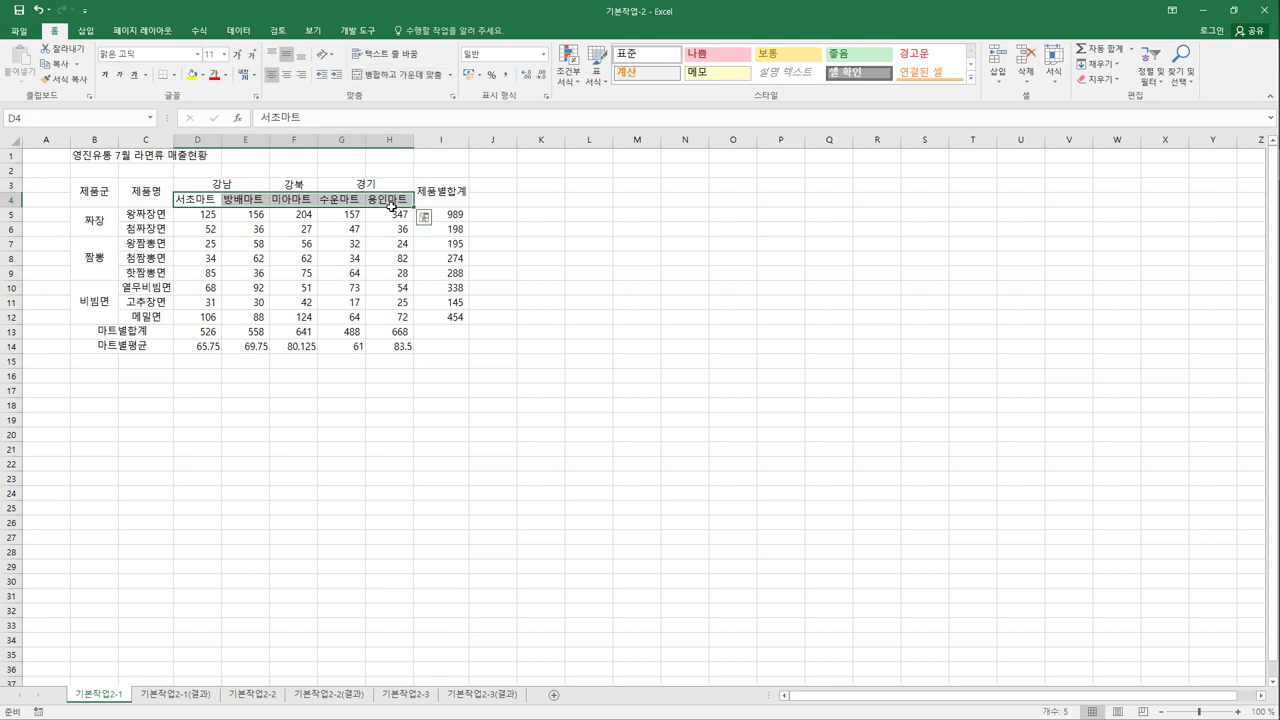
left_click(287, 79)
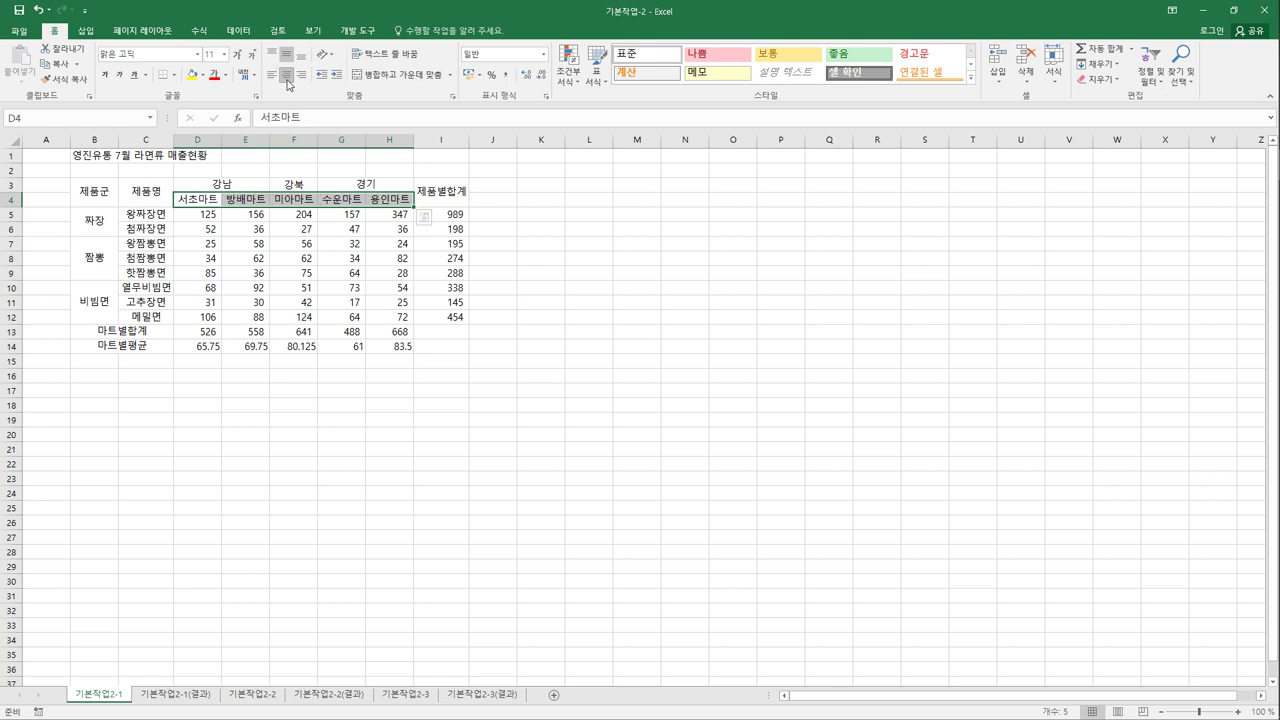
left_click(105, 76)
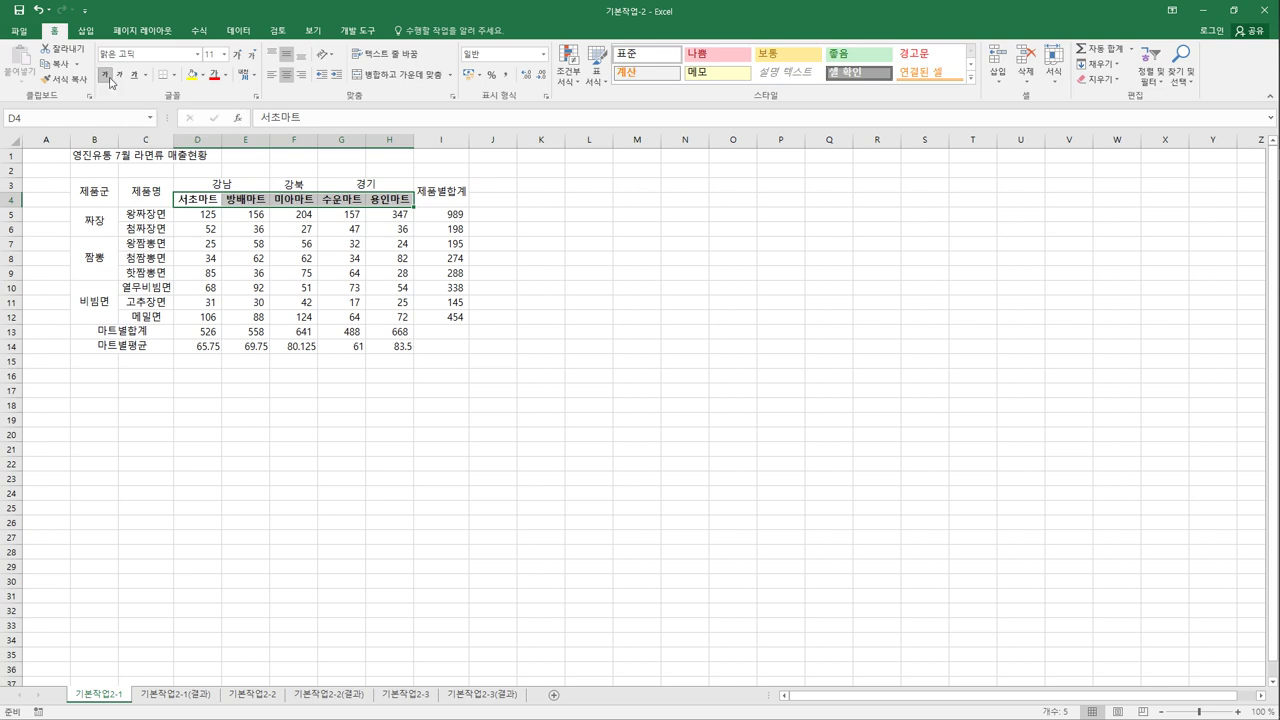
left_click(203, 77)
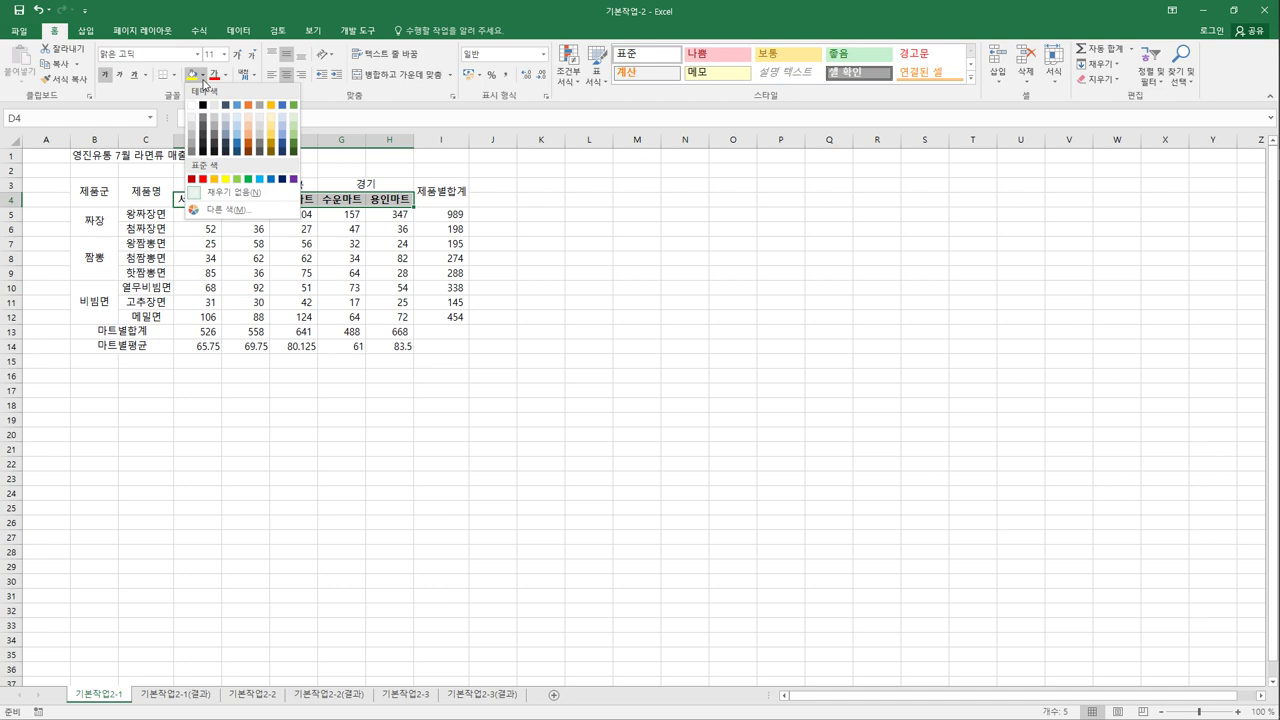
left_click(215, 180)
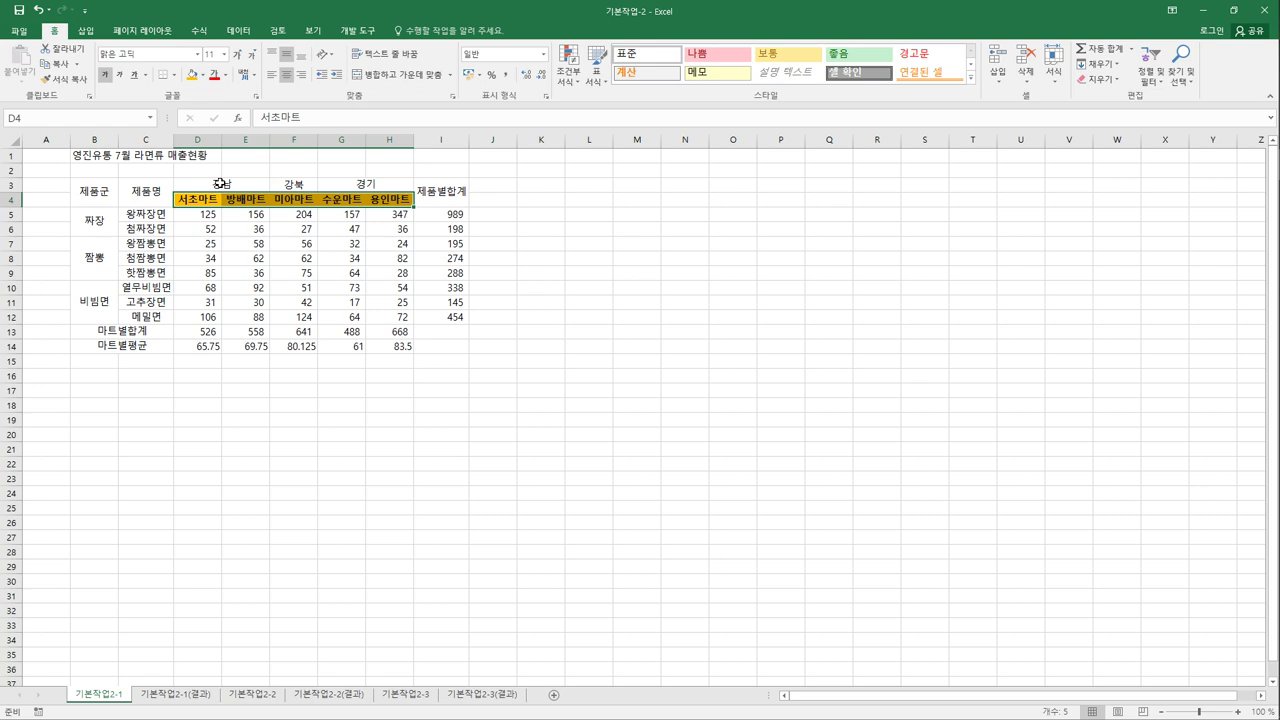
Revisit the orange fill choice for D4:H4 and toggle its bold formatting off and on again
left_click(203, 76)
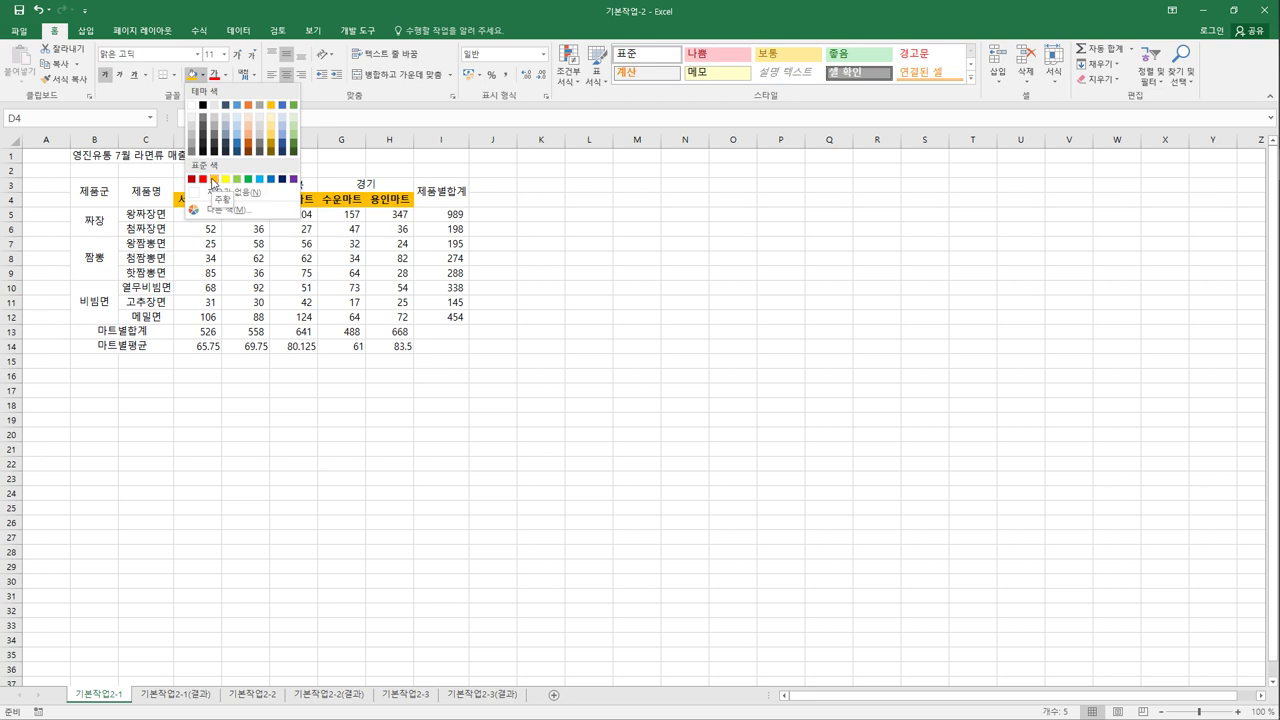
left_click(212, 182)
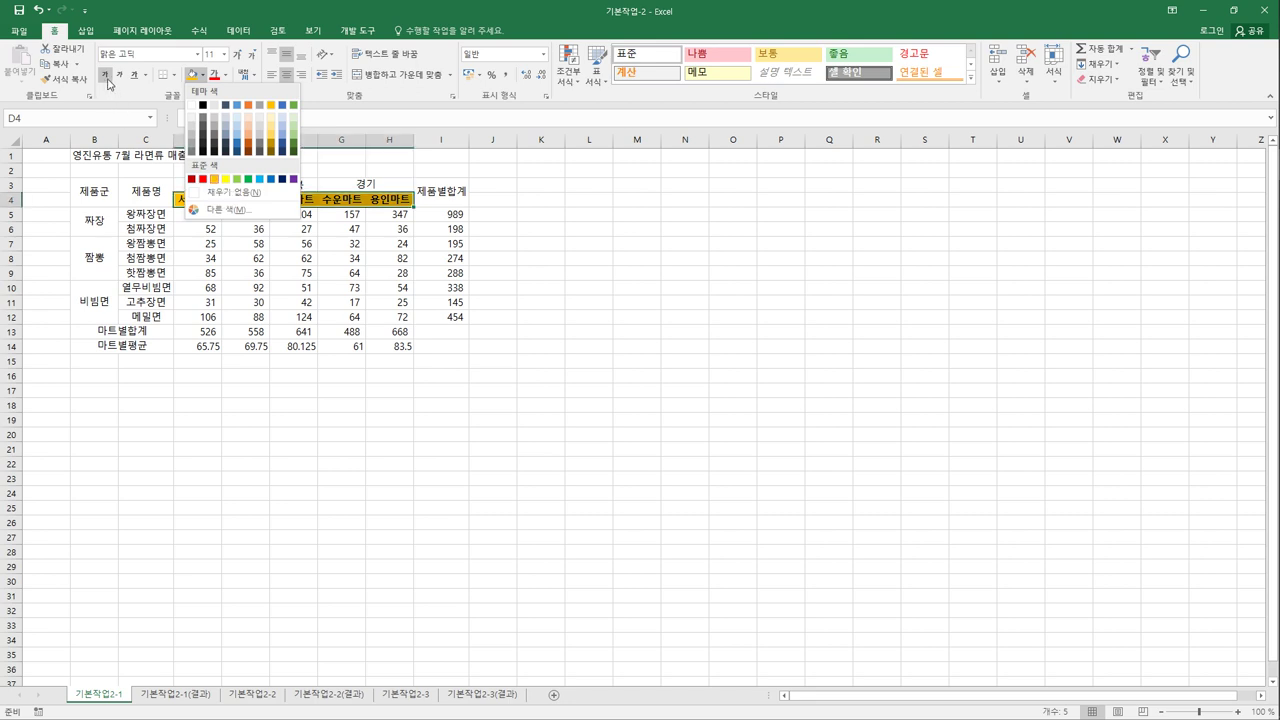
left_click(109, 84)
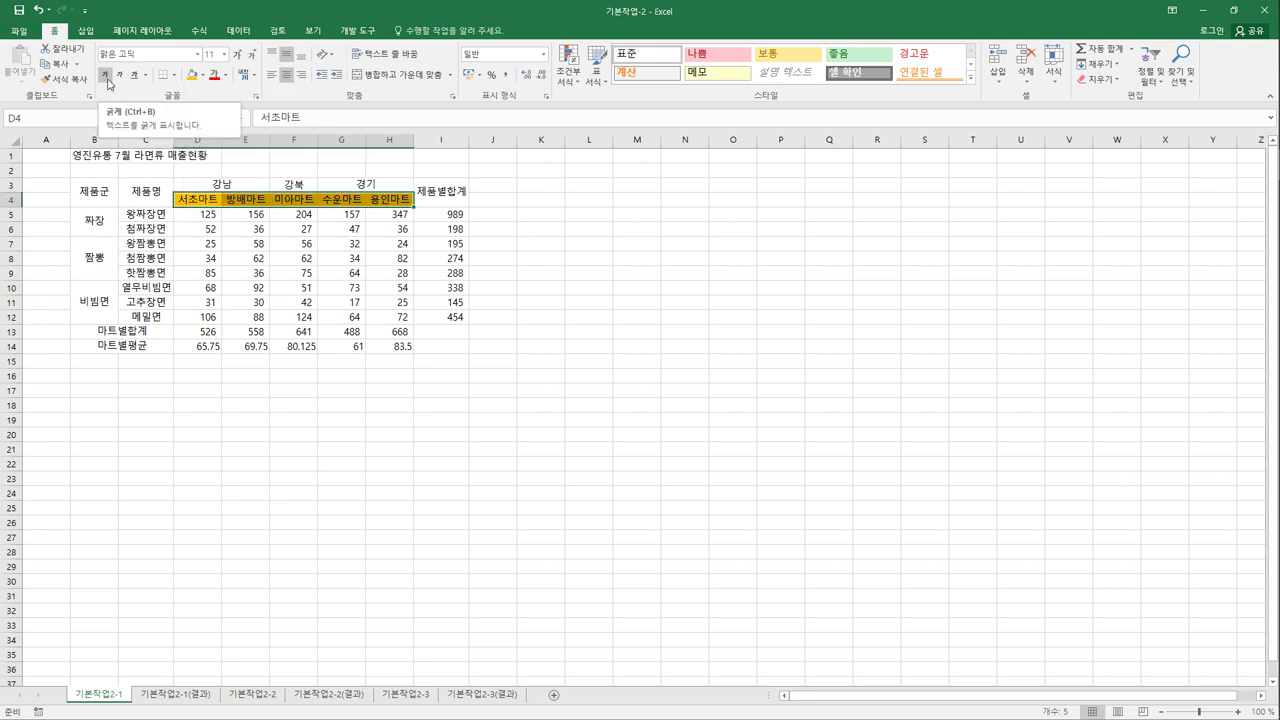
left_click(109, 84)
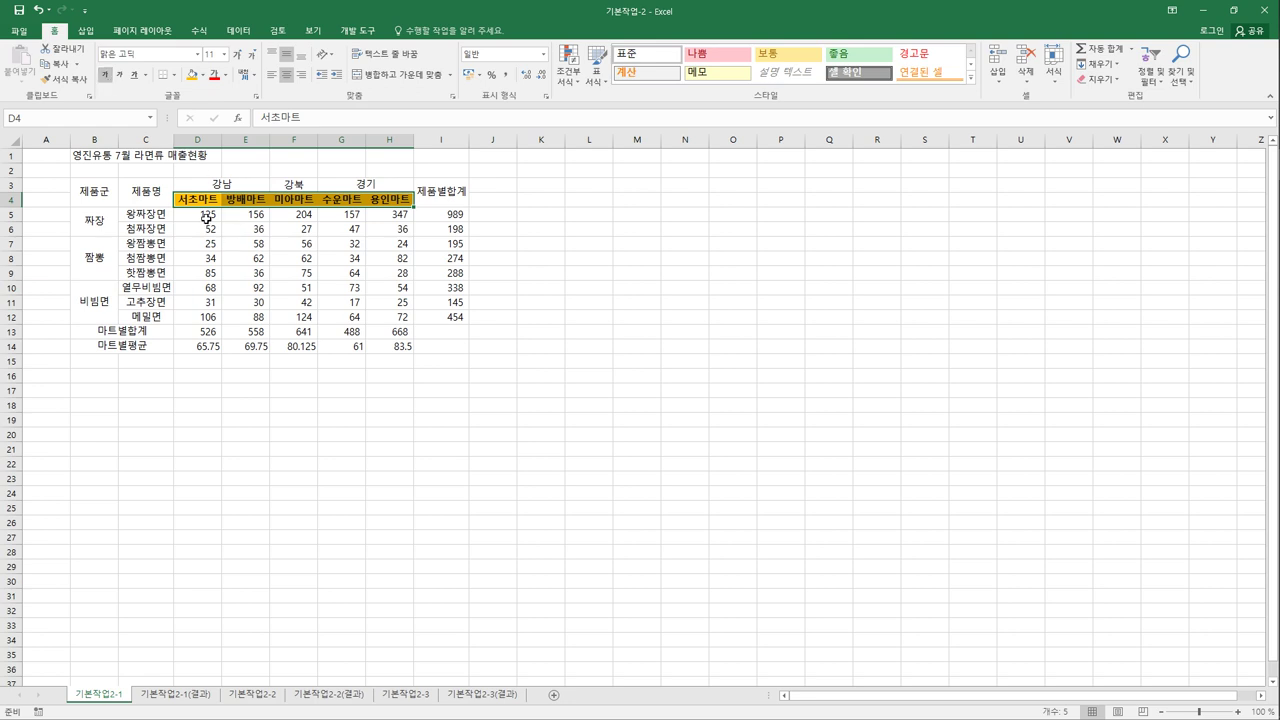
Open the cell formatting of D5:H12 and reduce its custom number format code to #,##0
left_click_drag(206, 217, 383, 325)
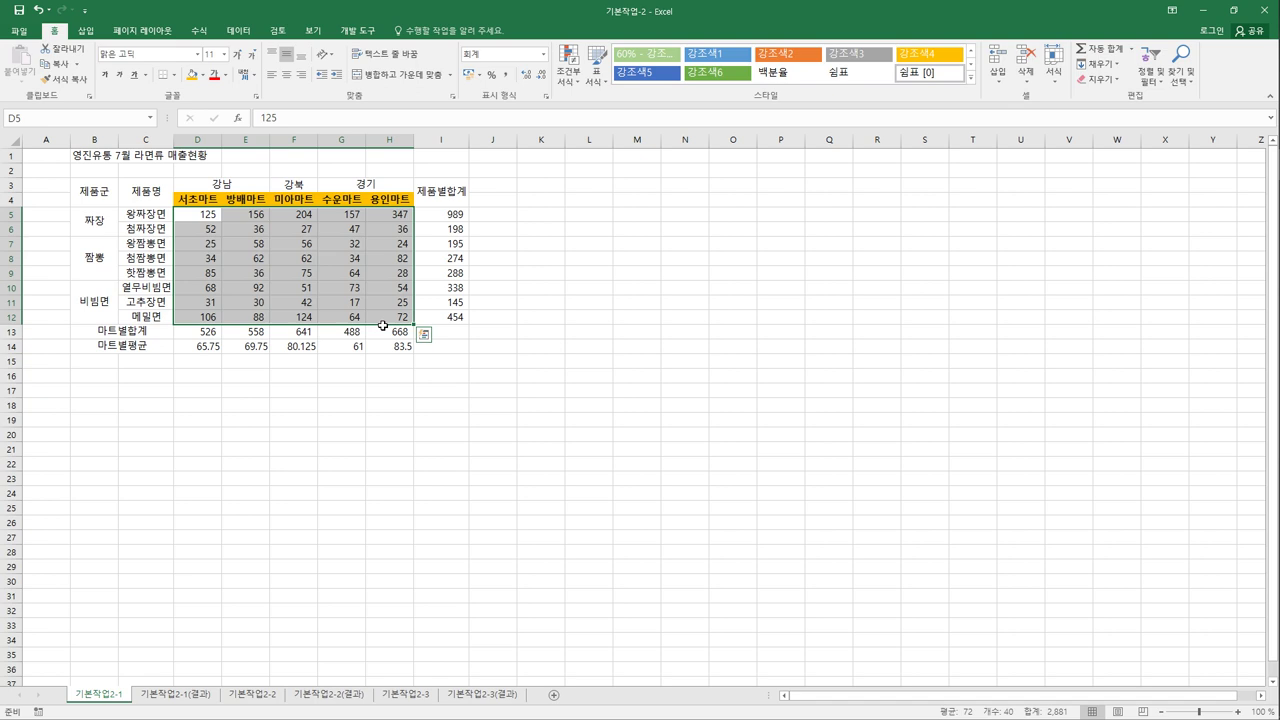
right_click(287, 232)
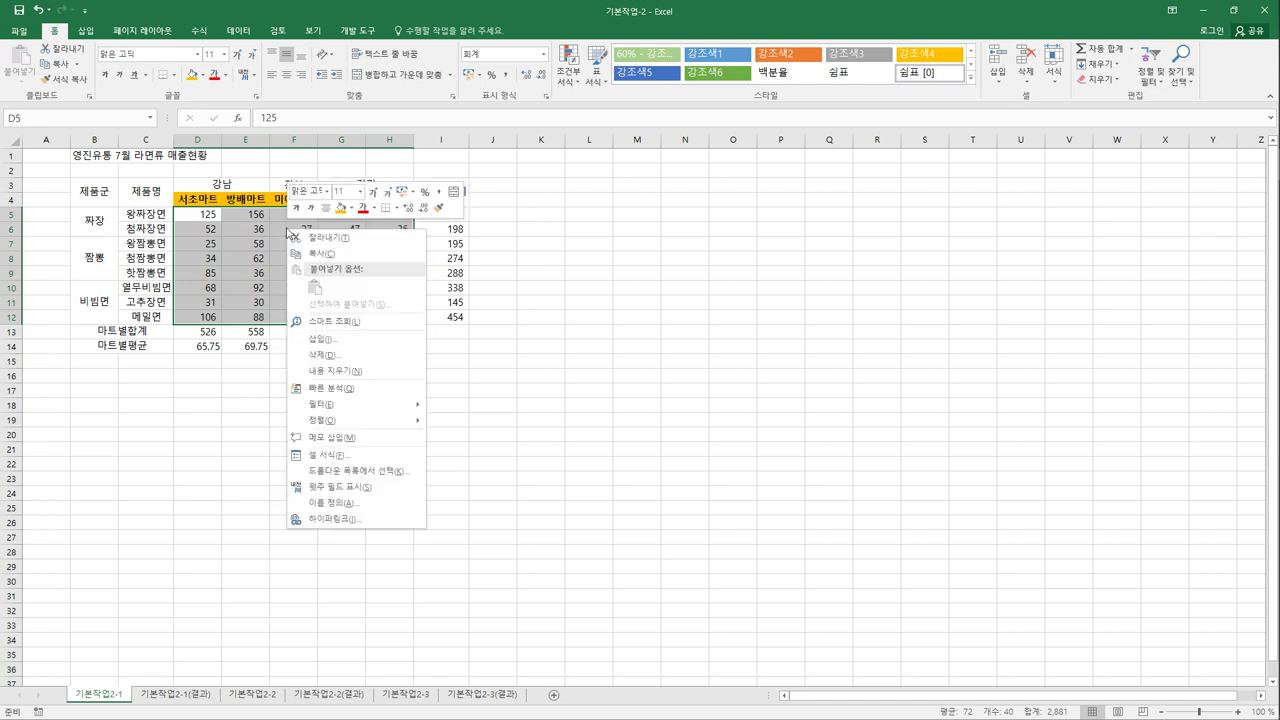
left_click(378, 466)
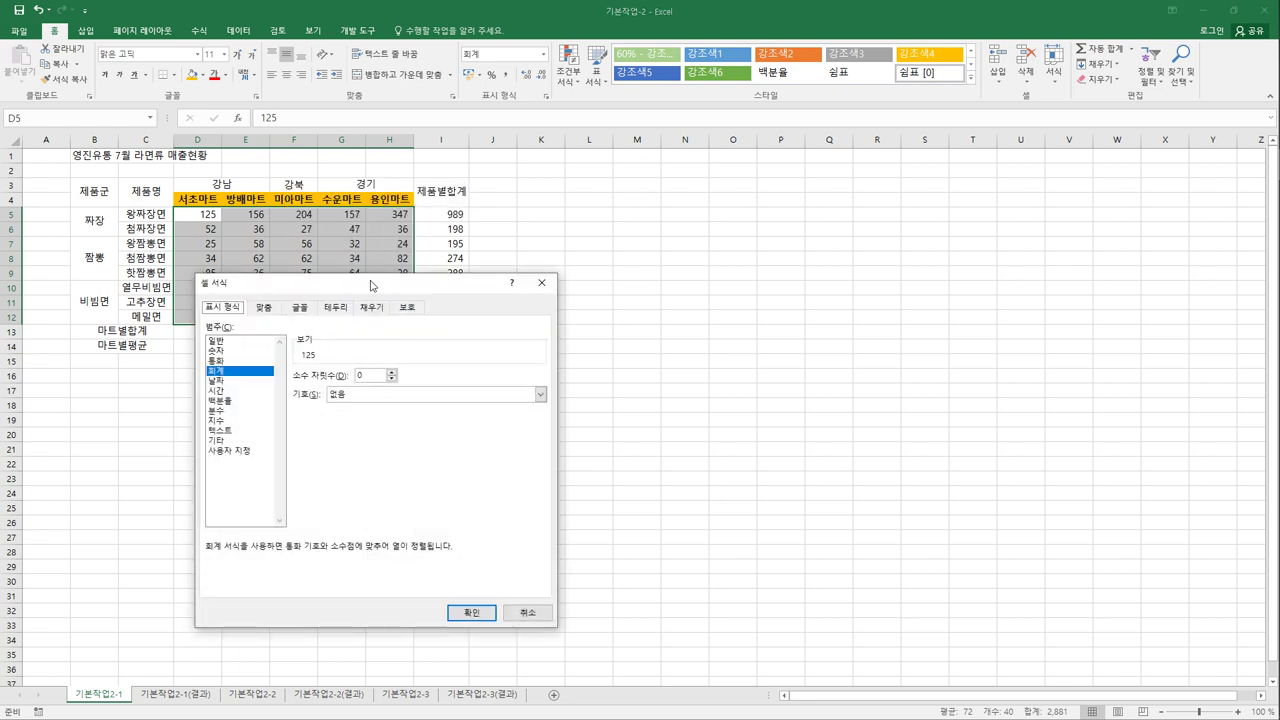
left_click_drag(371, 286, 609, 176)
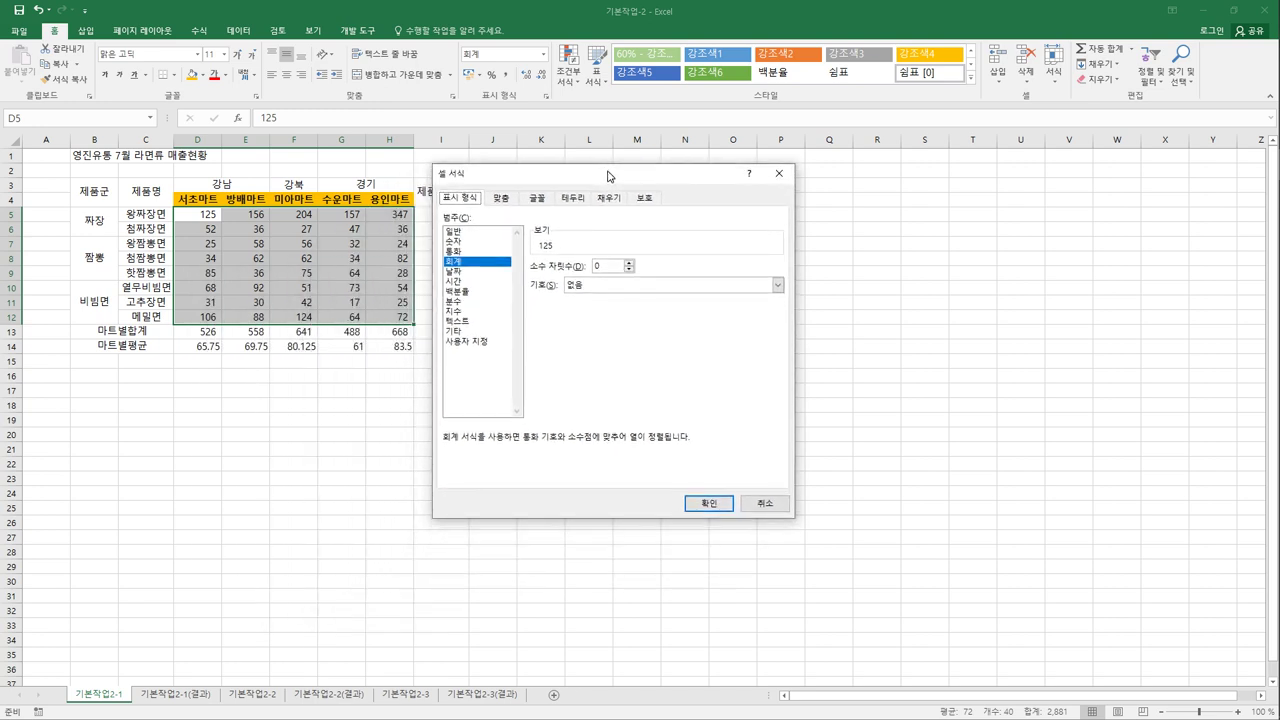
left_click(467, 242)
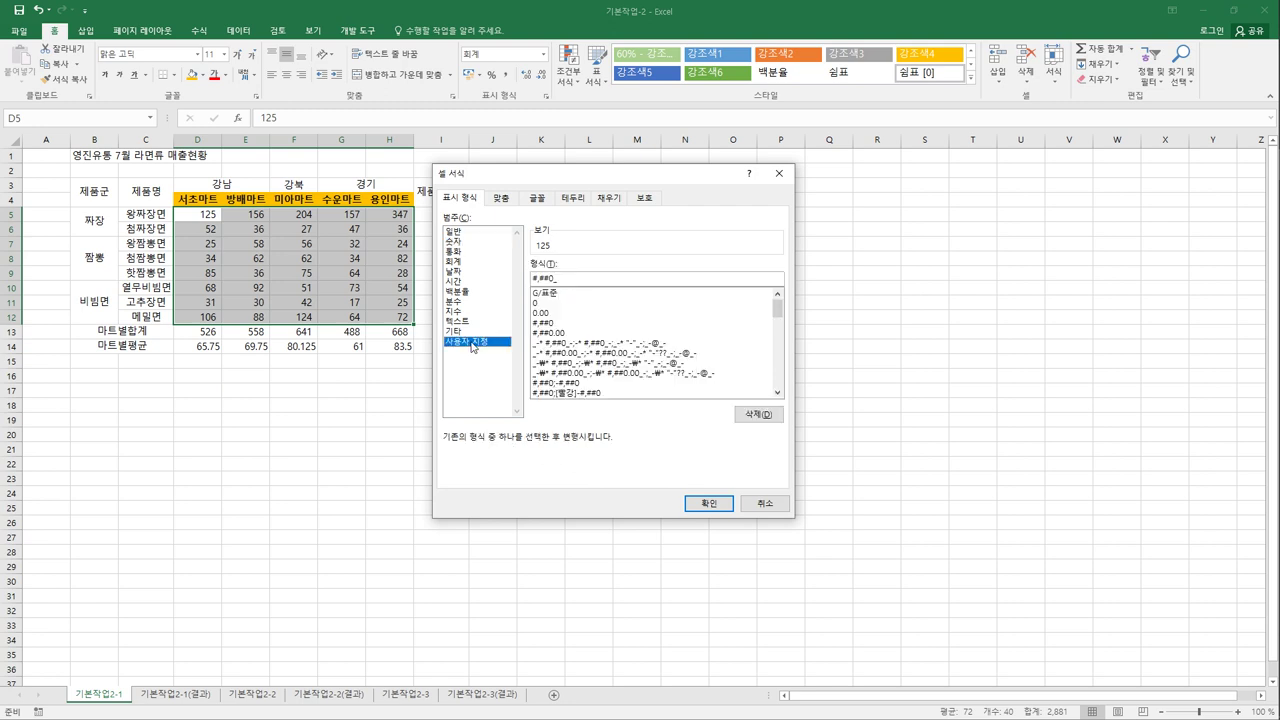
left_click(578, 280)
key("BackSpace")
key("BackSpace")
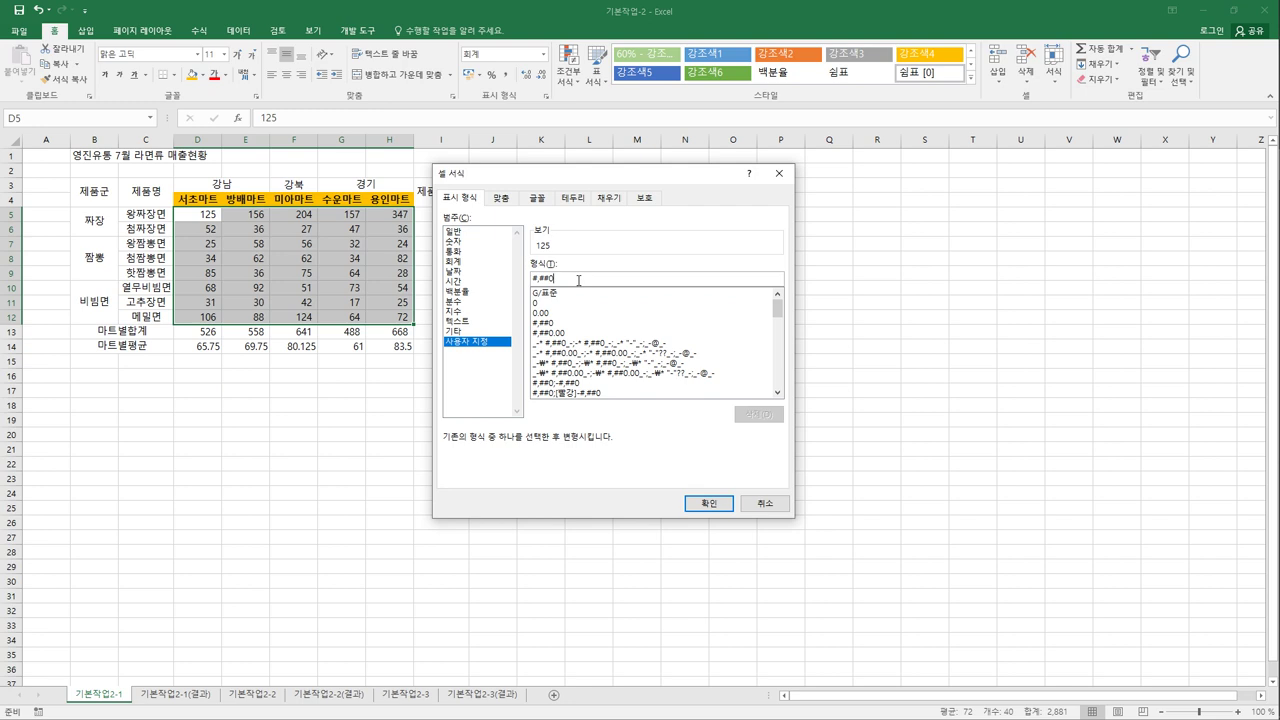
Append the unit 개 to the custom code #,##0 and apply the format to D5:H12
type("r")
key("BackSpace")
type("개")
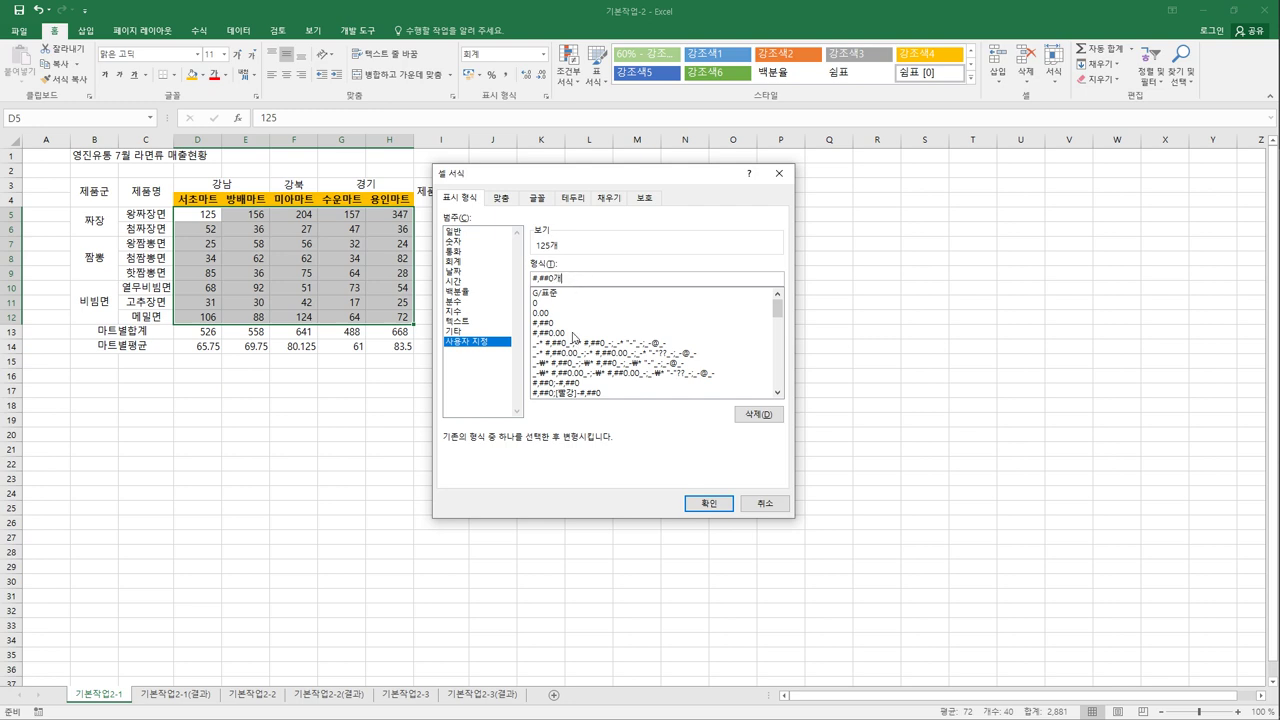
left_click(559, 278)
type("\"개\"")
key("BackSpace")
key("BackSpace")
key("BackSpace")
type("개")
left_click(712, 506)
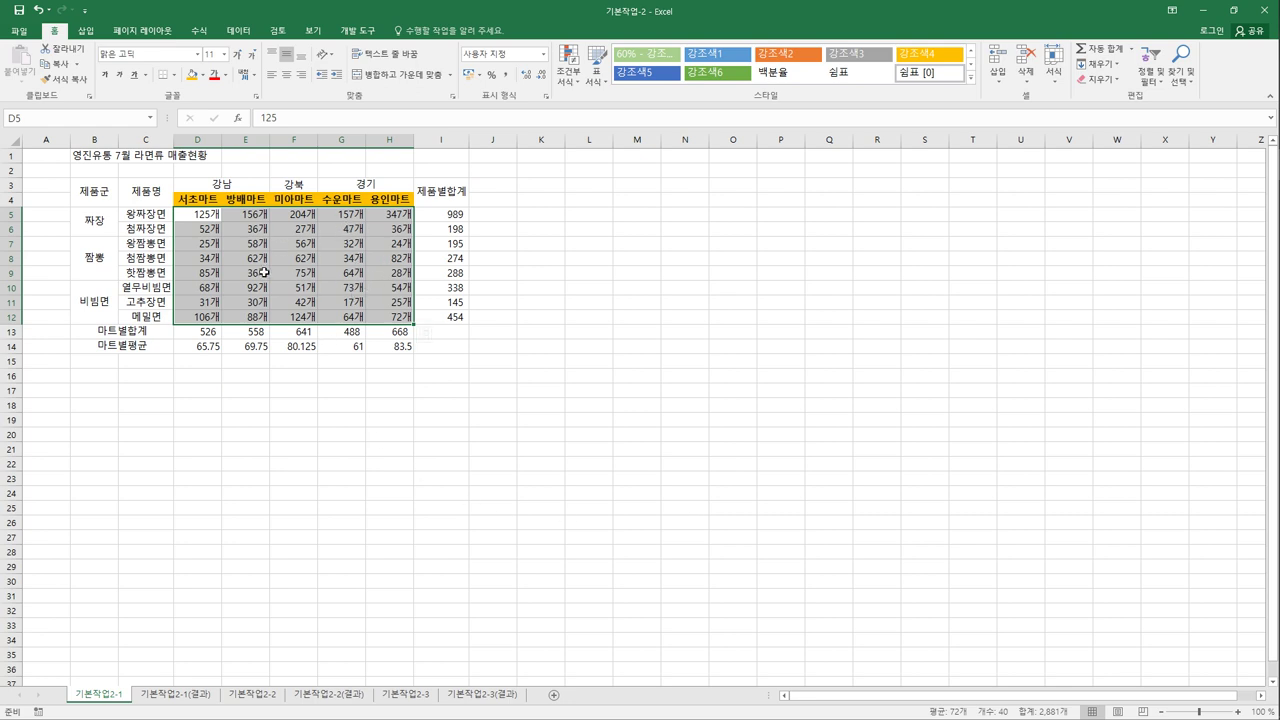
Reopen the cell formatting of D5:H12 and examine how the custom number format code is written
right_click(288, 215)
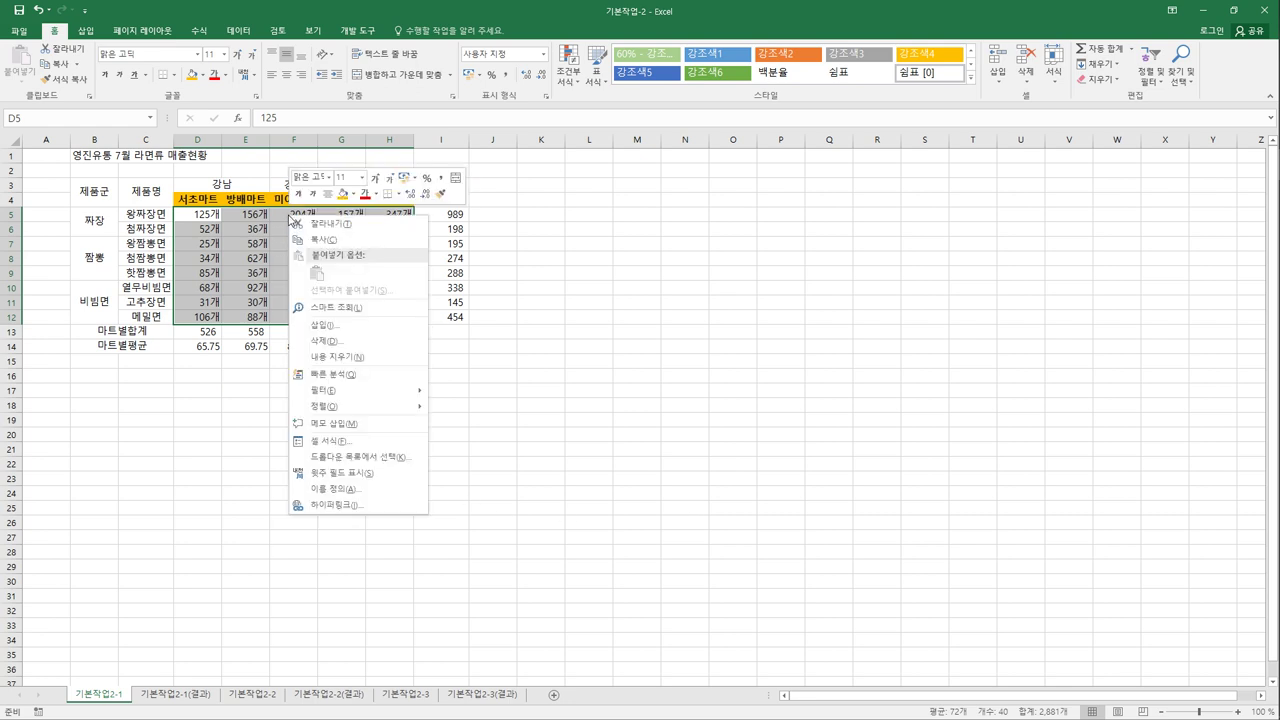
left_click(352, 443)
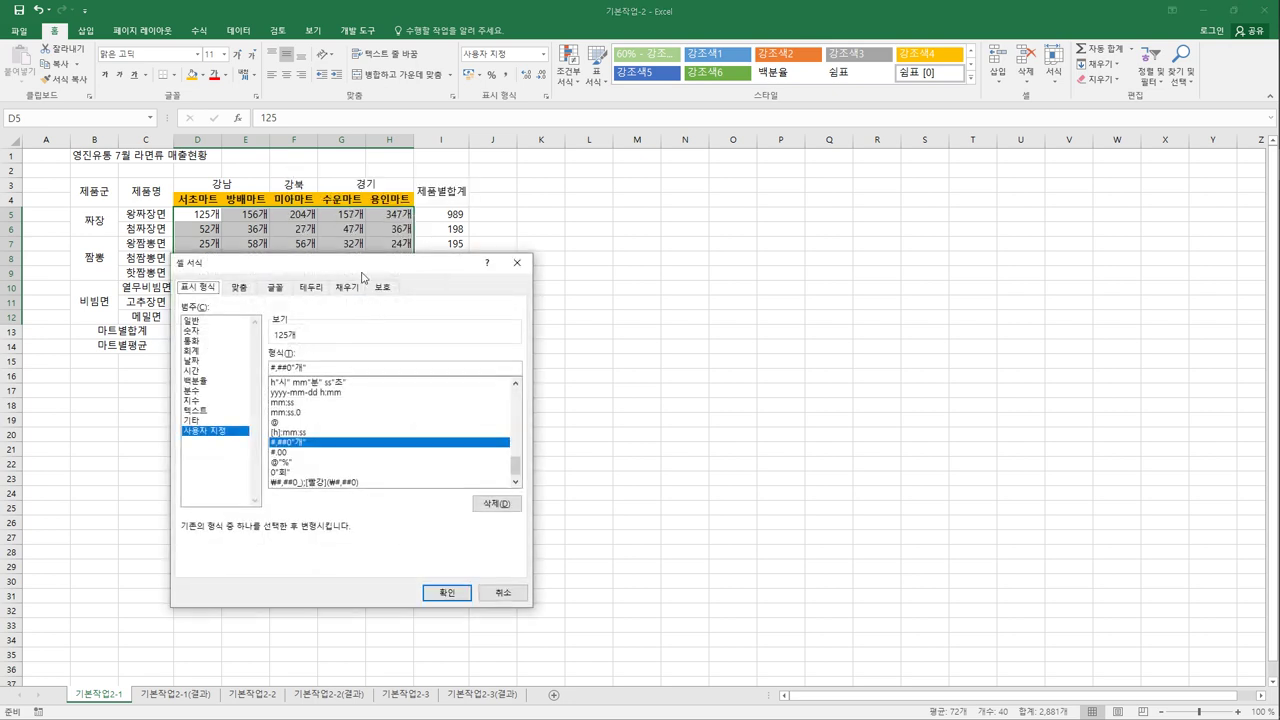
left_click_drag(367, 264, 693, 179)
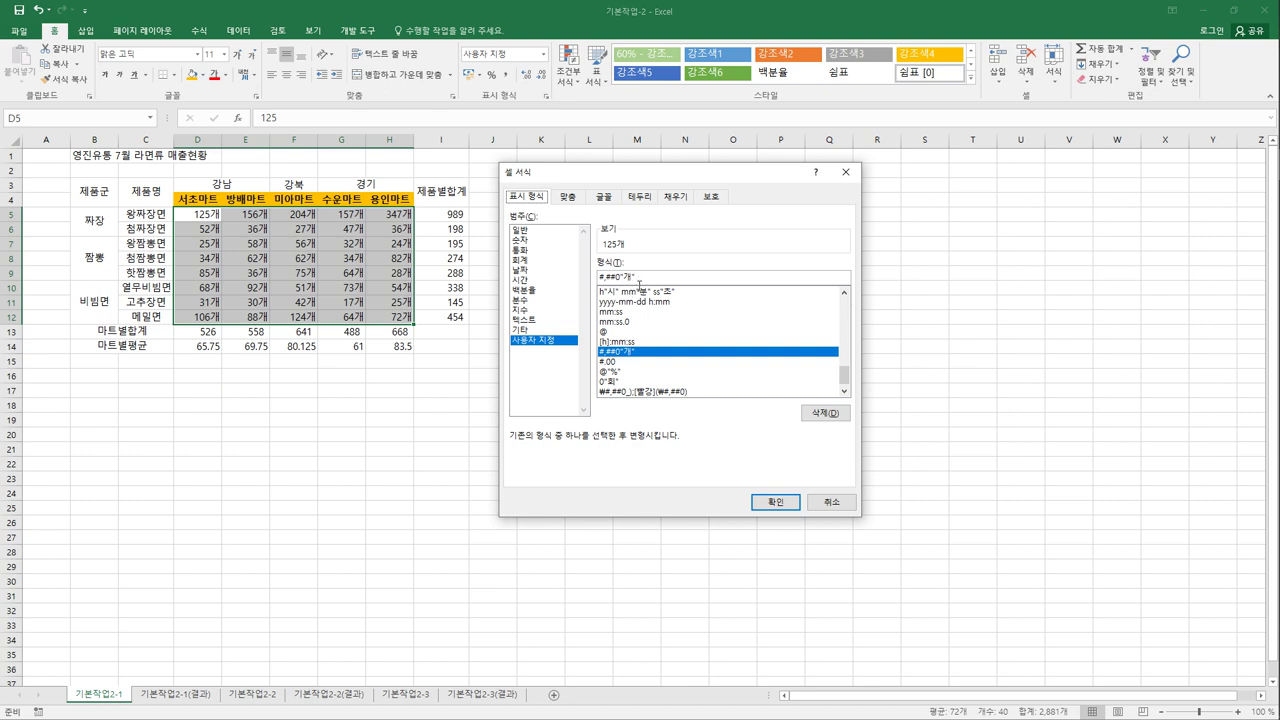
left_click(781, 503)
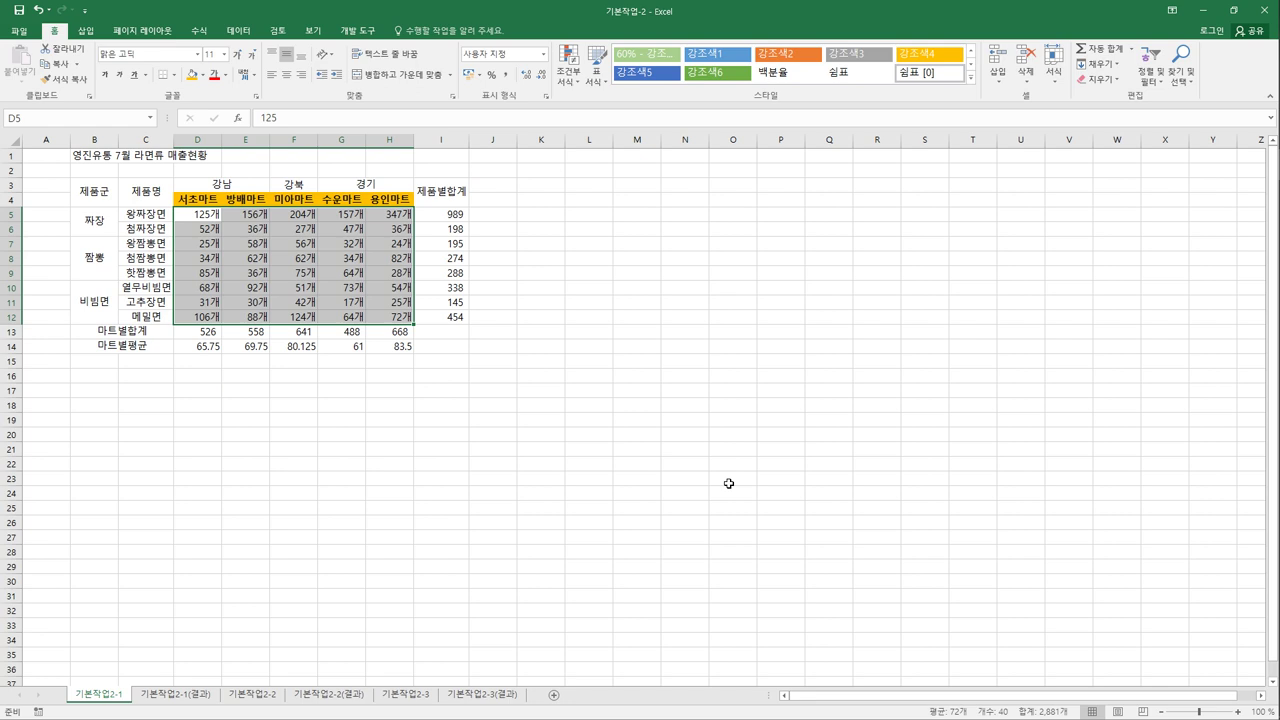
mouse_move(498, 359)
right_click(352, 262)
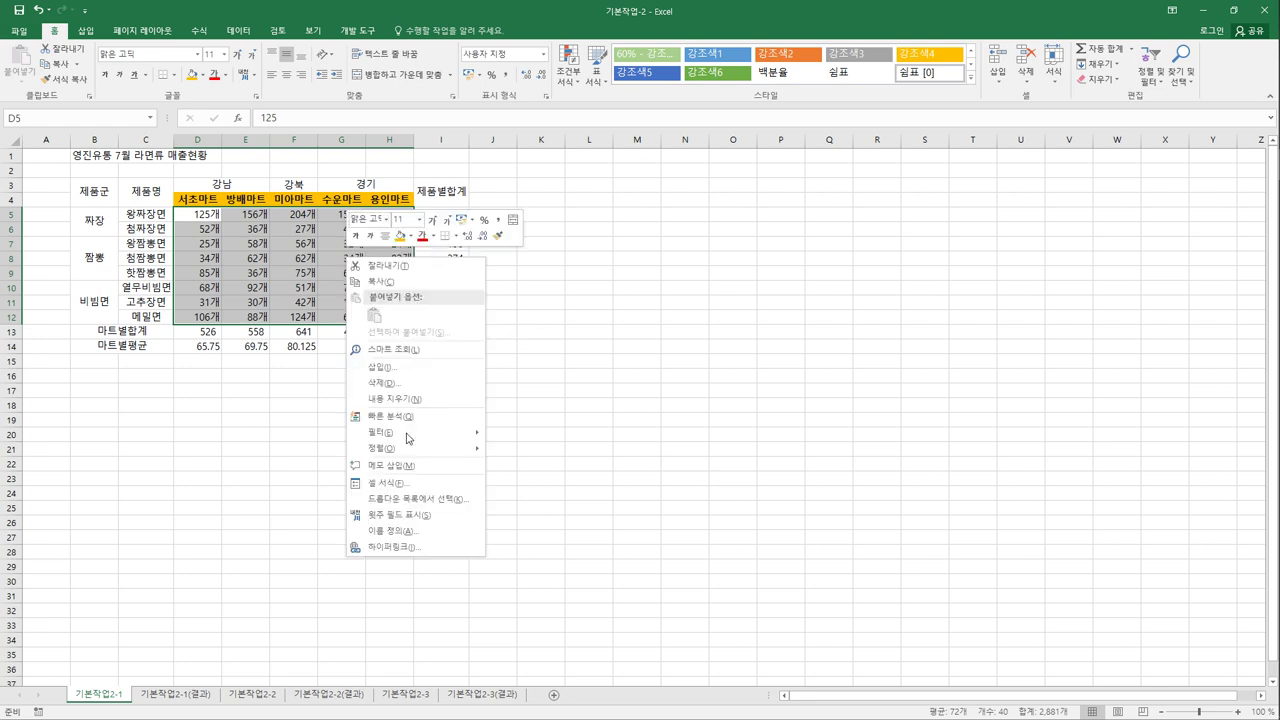
left_click(410, 486)
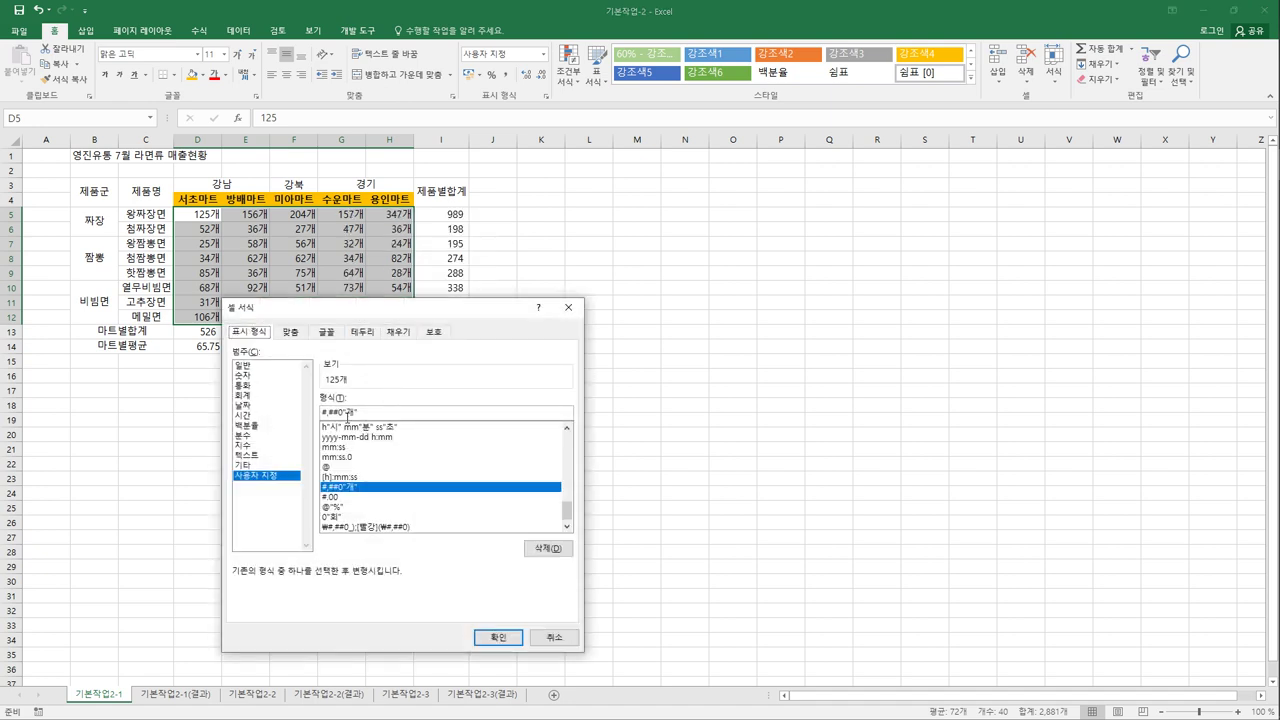
left_click_drag(345, 412, 320, 413)
left_click(346, 415)
left_click(576, 640)
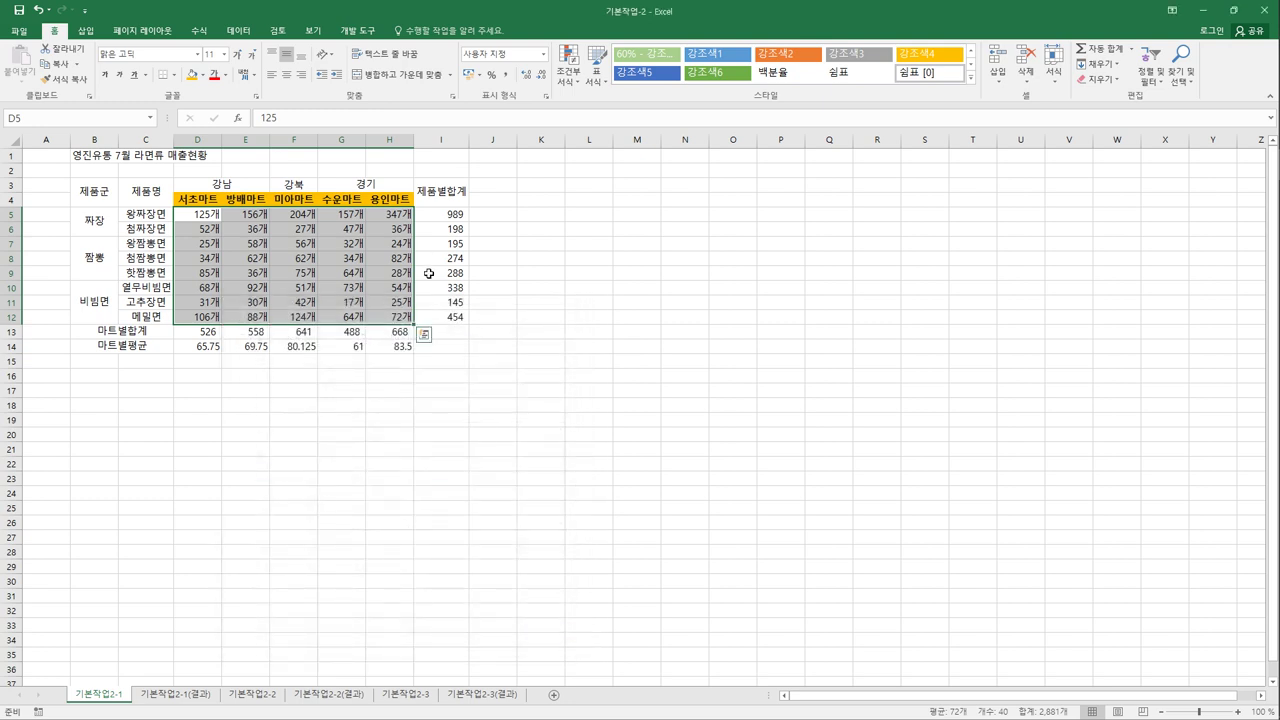
Enter the test values 1, 0 and 3 in cells N5 through N7
left_click(678, 212)
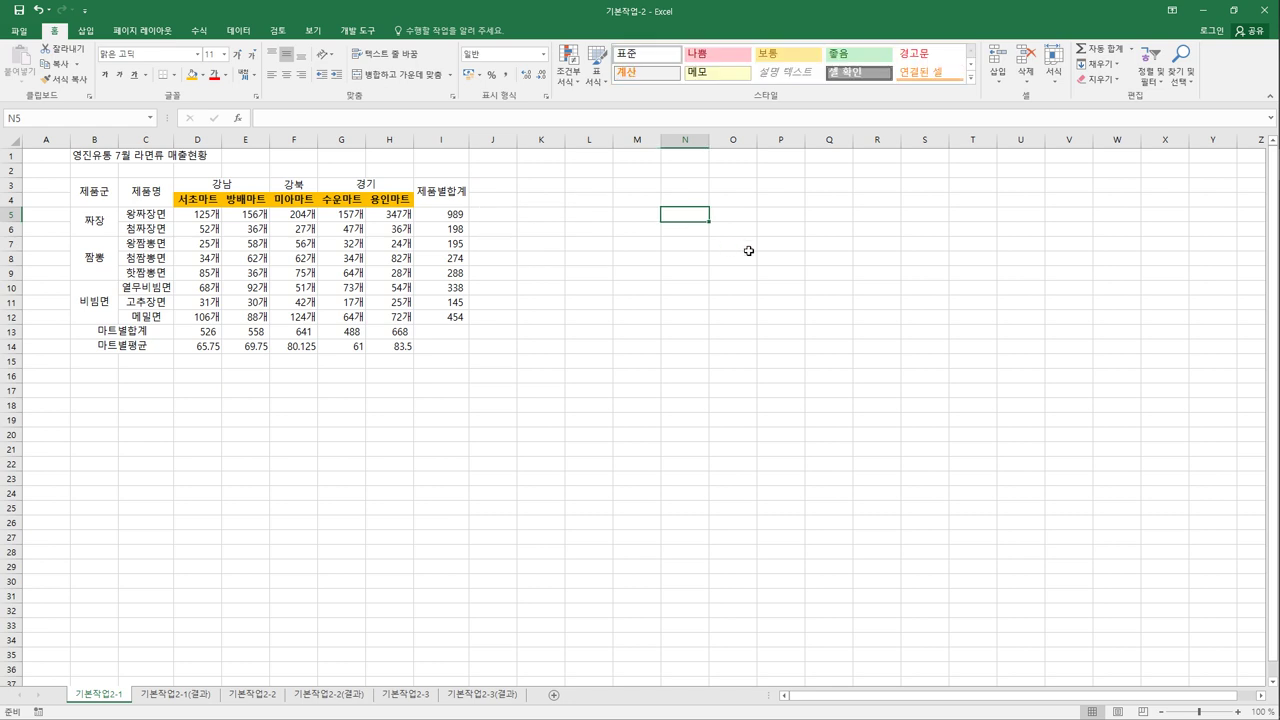
type("1")
key("Return")
type("0")
key("Return")
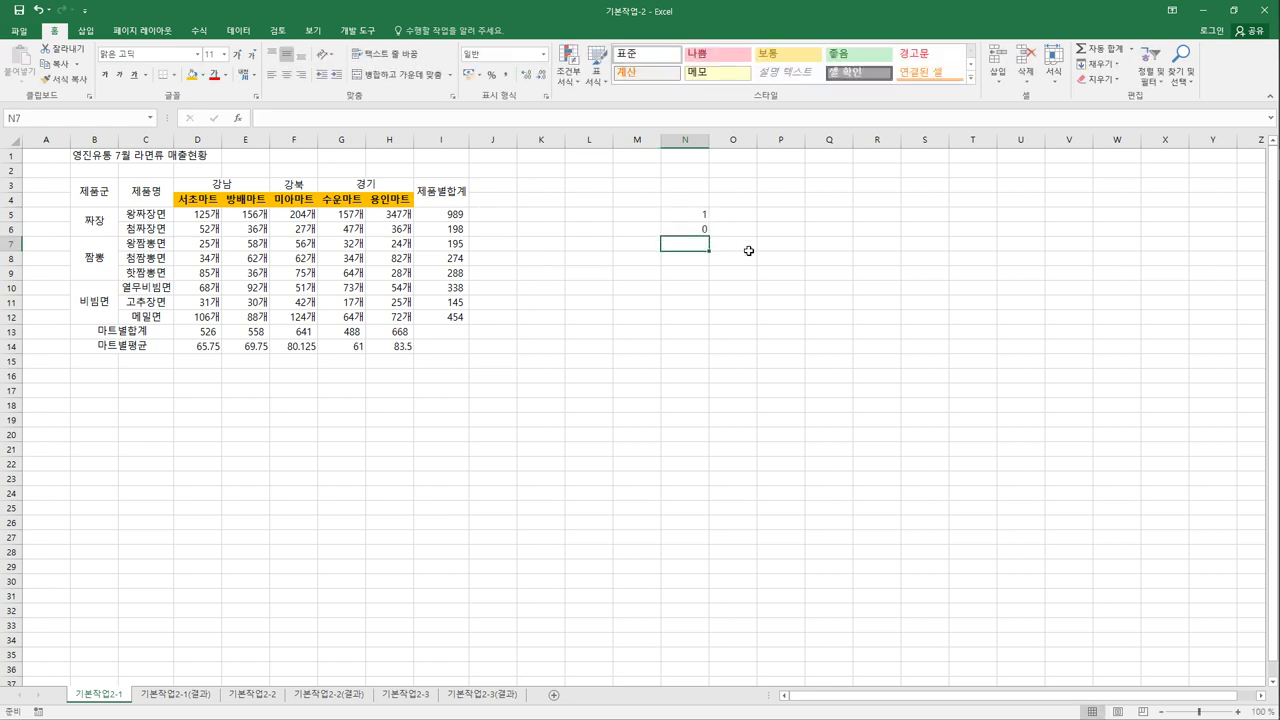
type("3")
key("Return")
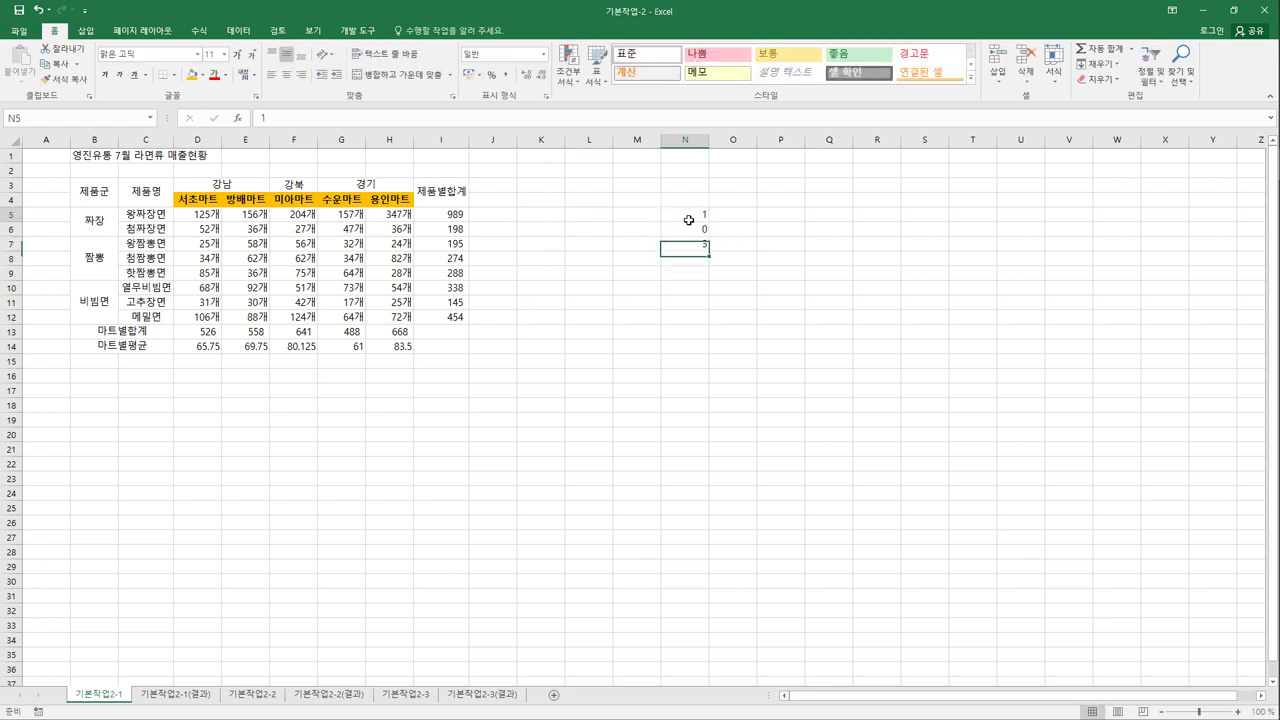
Apply the custom number format #개 to the test cells N5:N7
left_click_drag(688, 217, 686, 241)
right_click(684, 240)
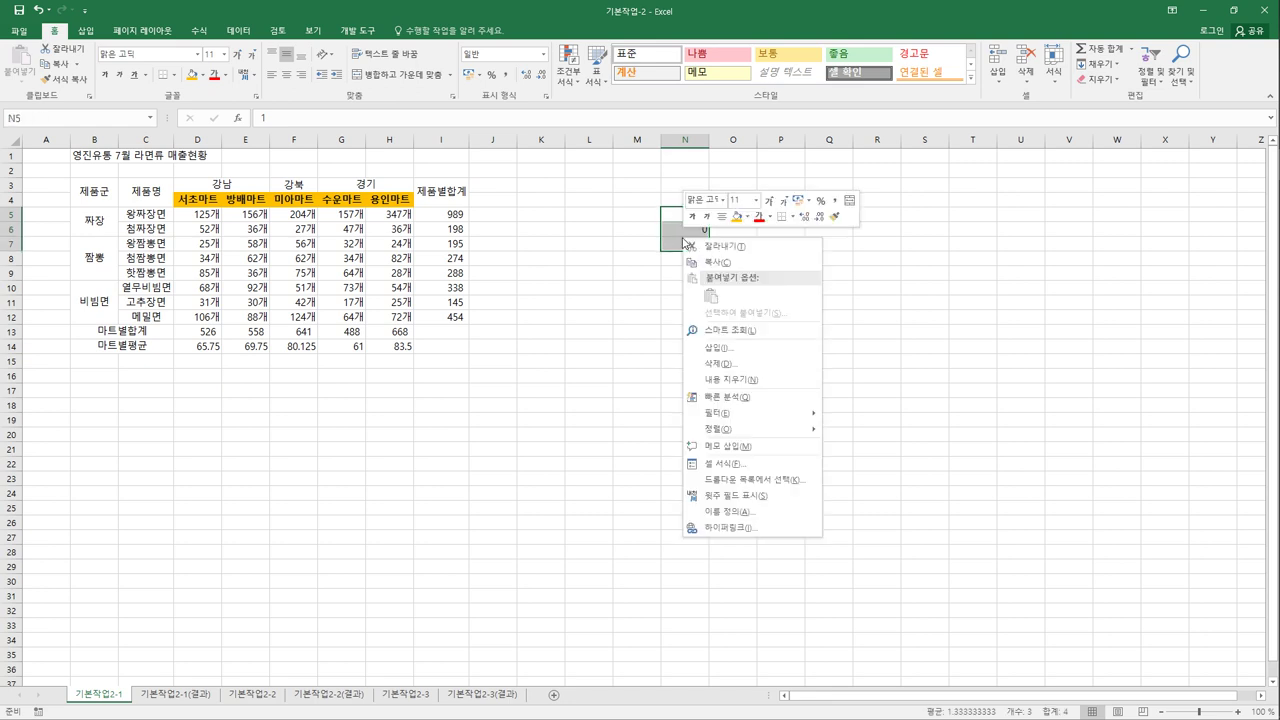
left_click(726, 464)
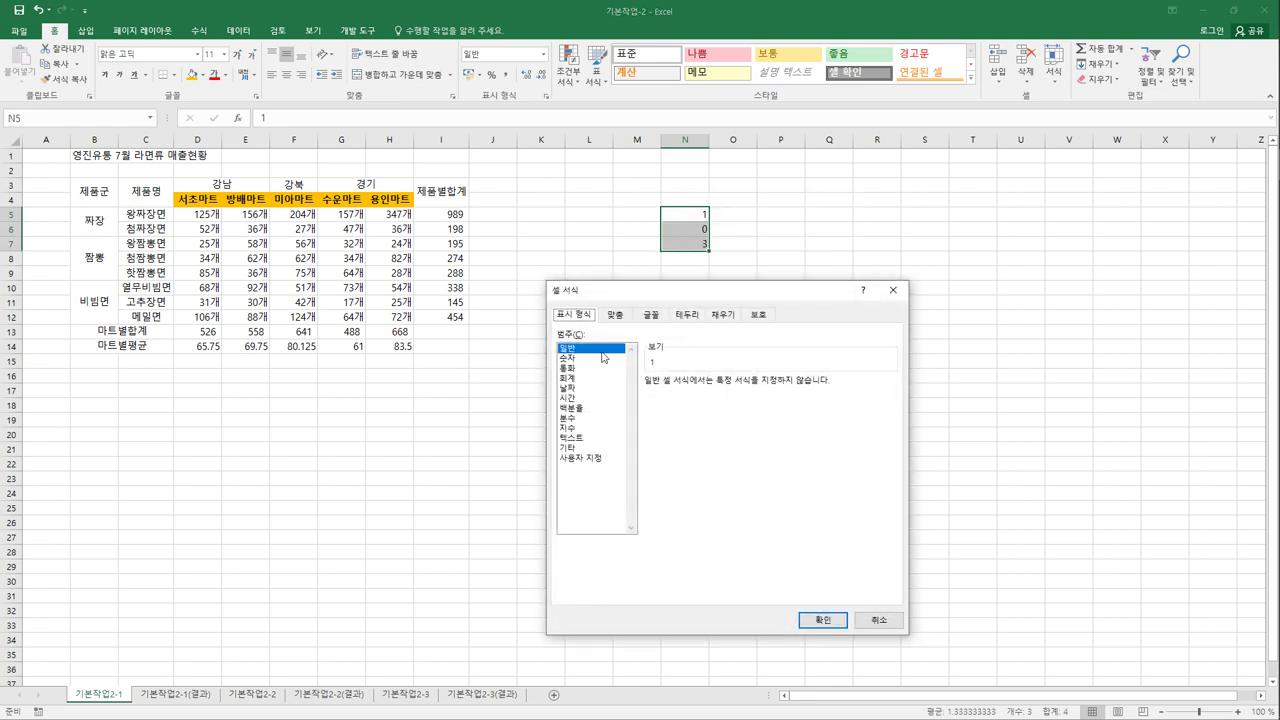
left_click(588, 457)
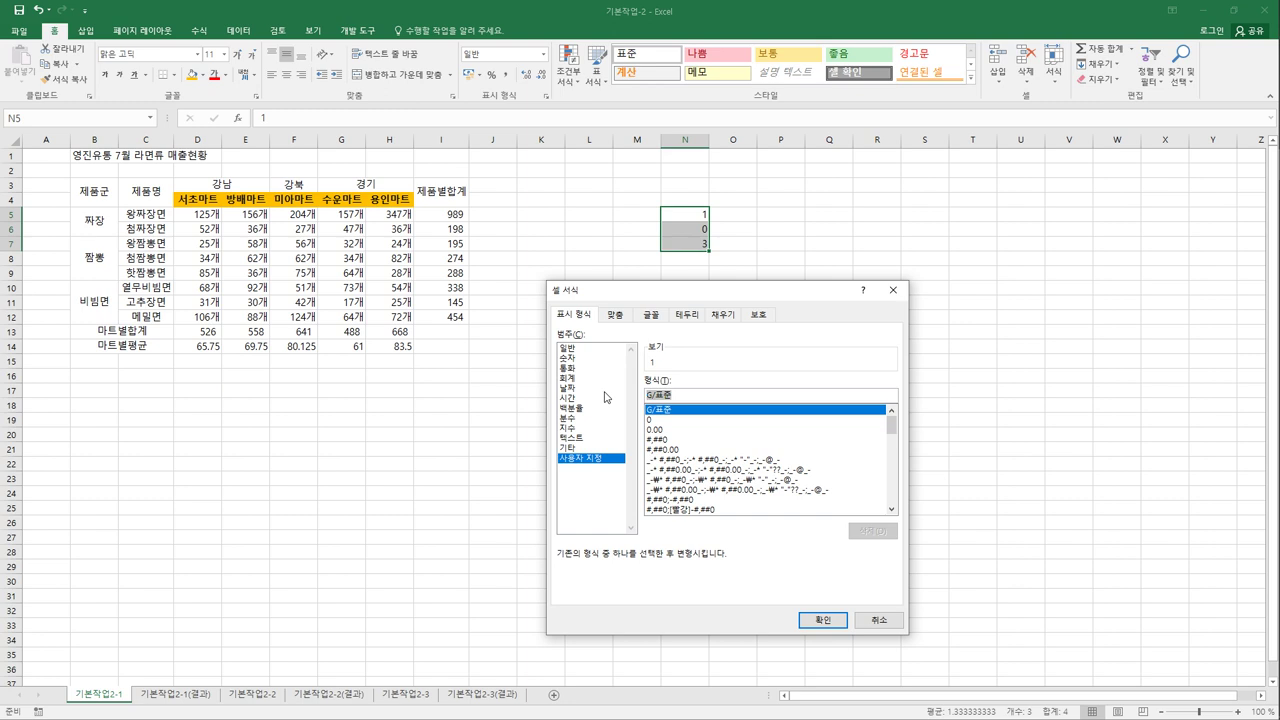
type("#개")
key("Return")
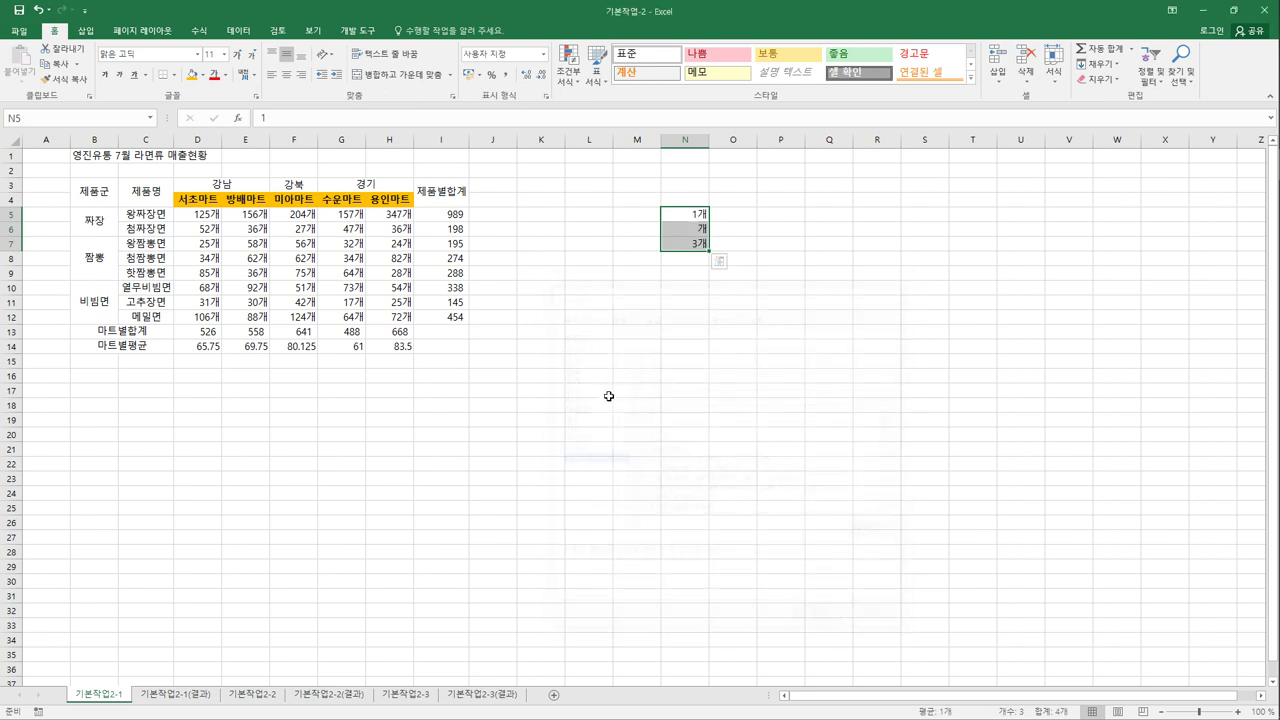
Change the custom number format of N5:N7 to 0"개", and clear the test values from those cells
right_click(696, 239)
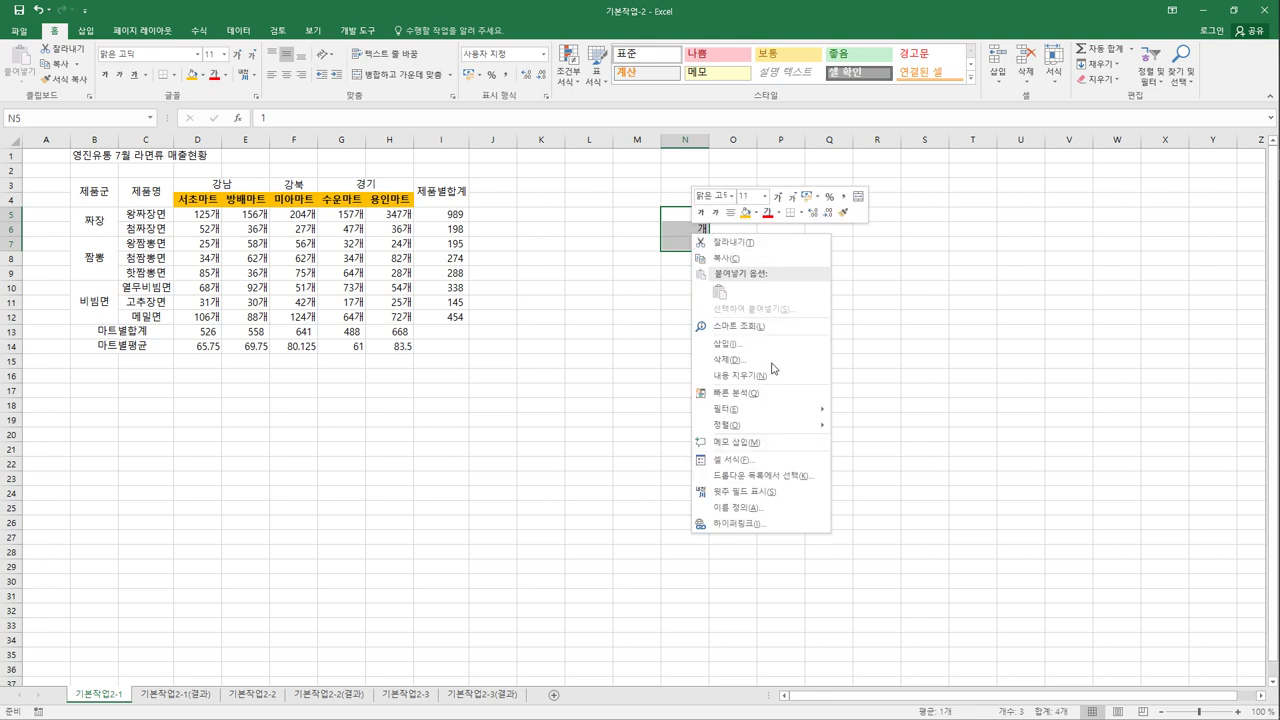
left_click(745, 468)
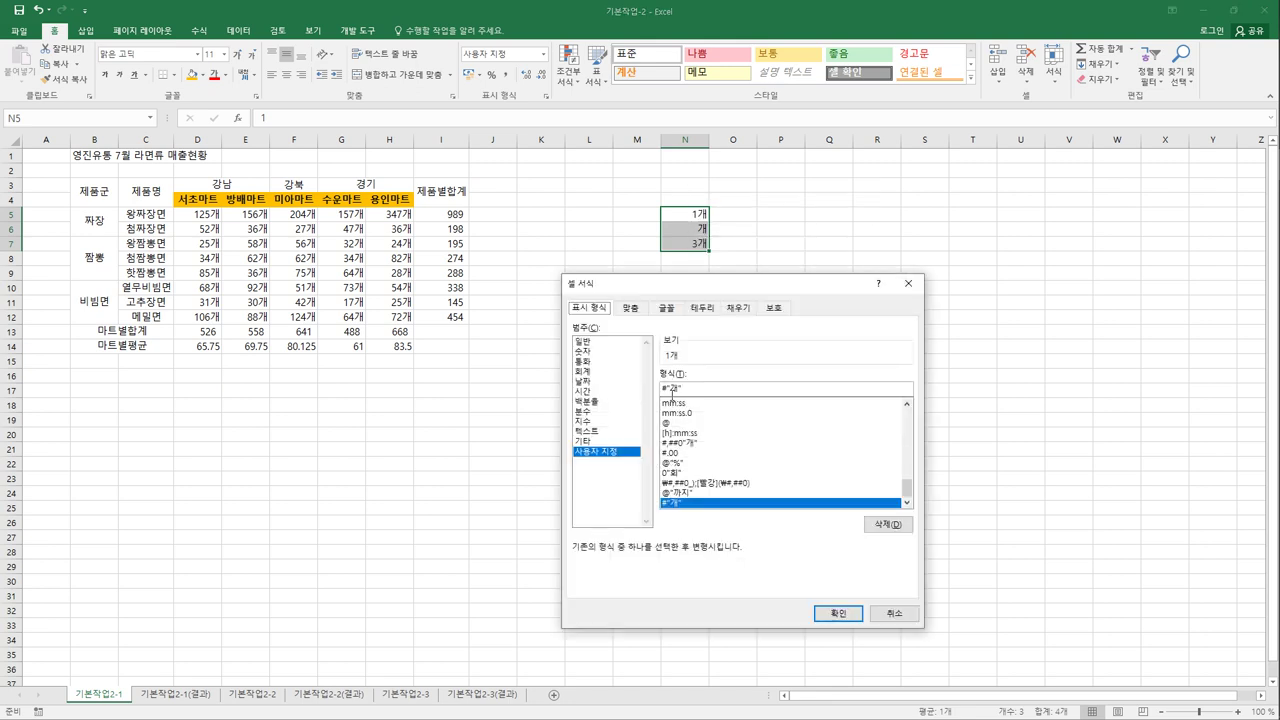
left_click(662, 390)
key("Delete")
type("0")
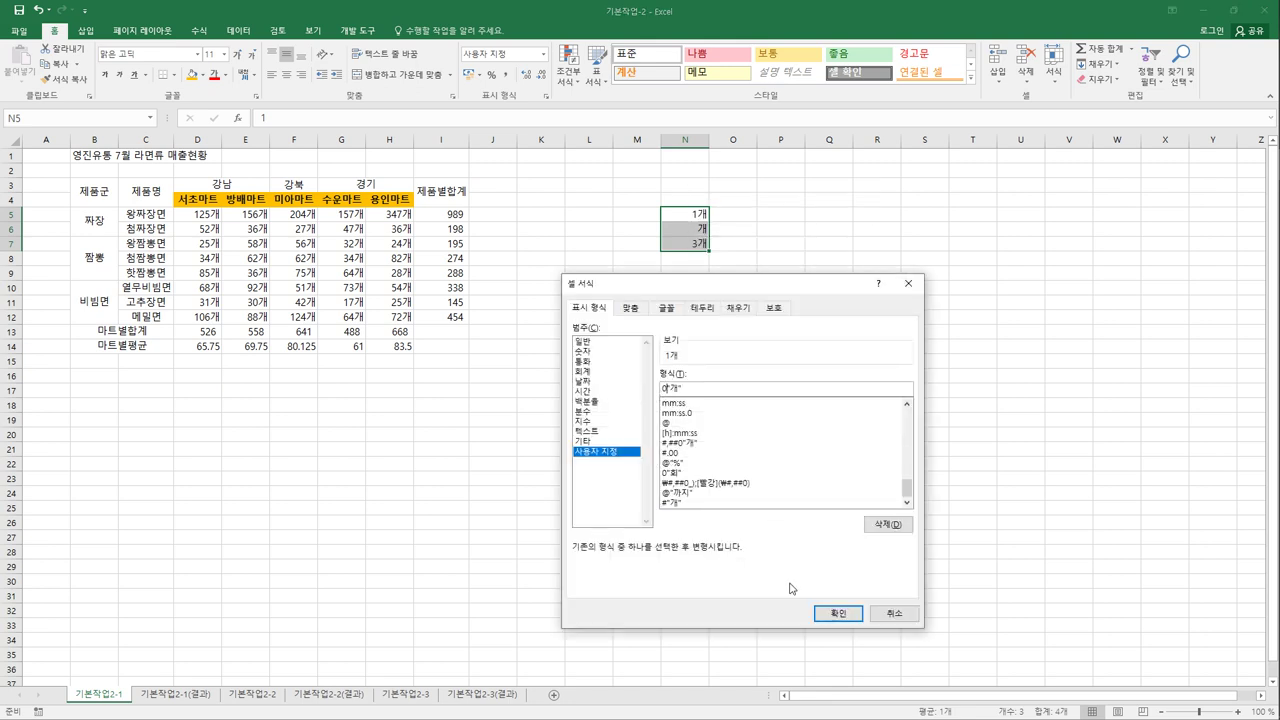
left_click(830, 617)
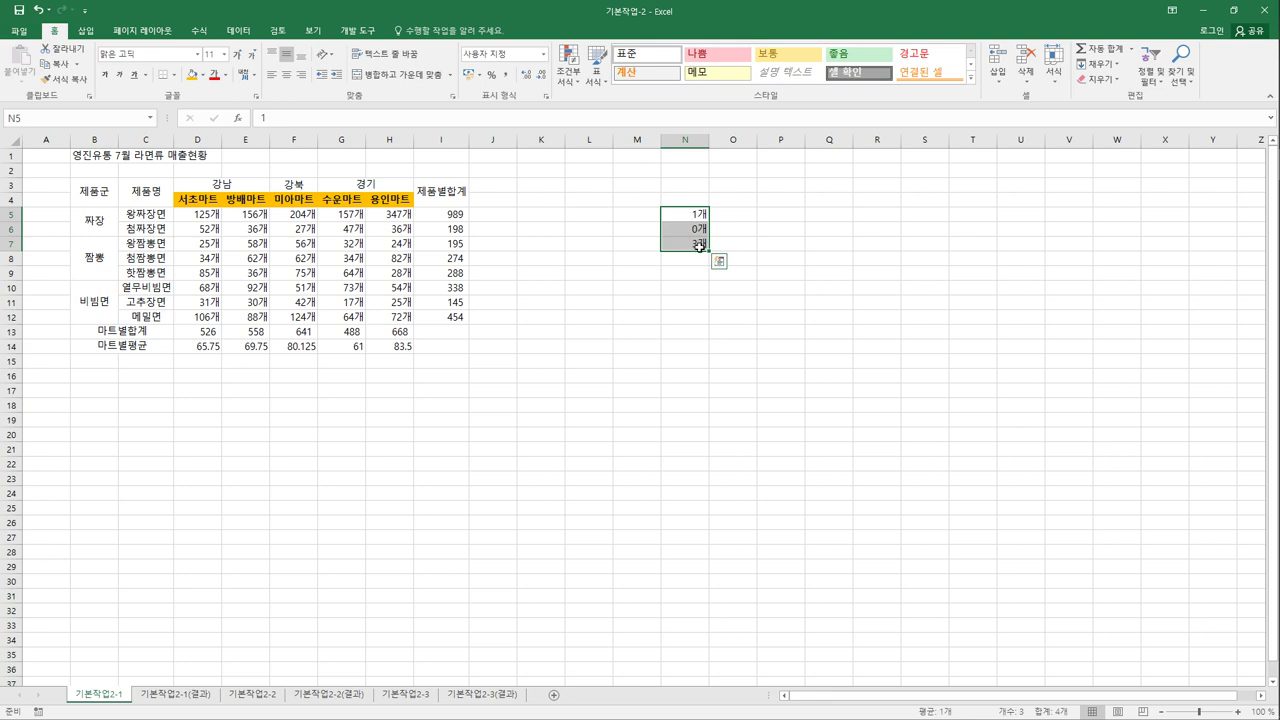
key("Delete")
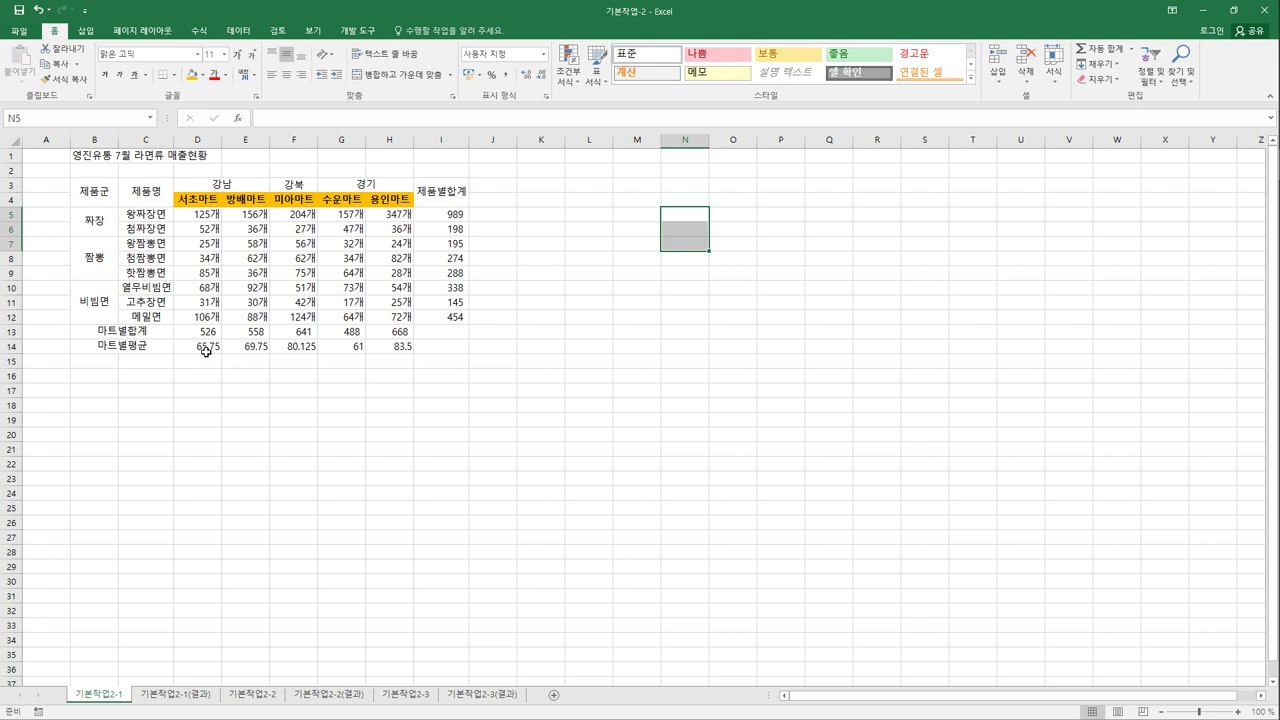
Format the store averages in D14:H14 with the 숫자 category and 2 decimal places
left_click_drag(203, 346, 389, 352)
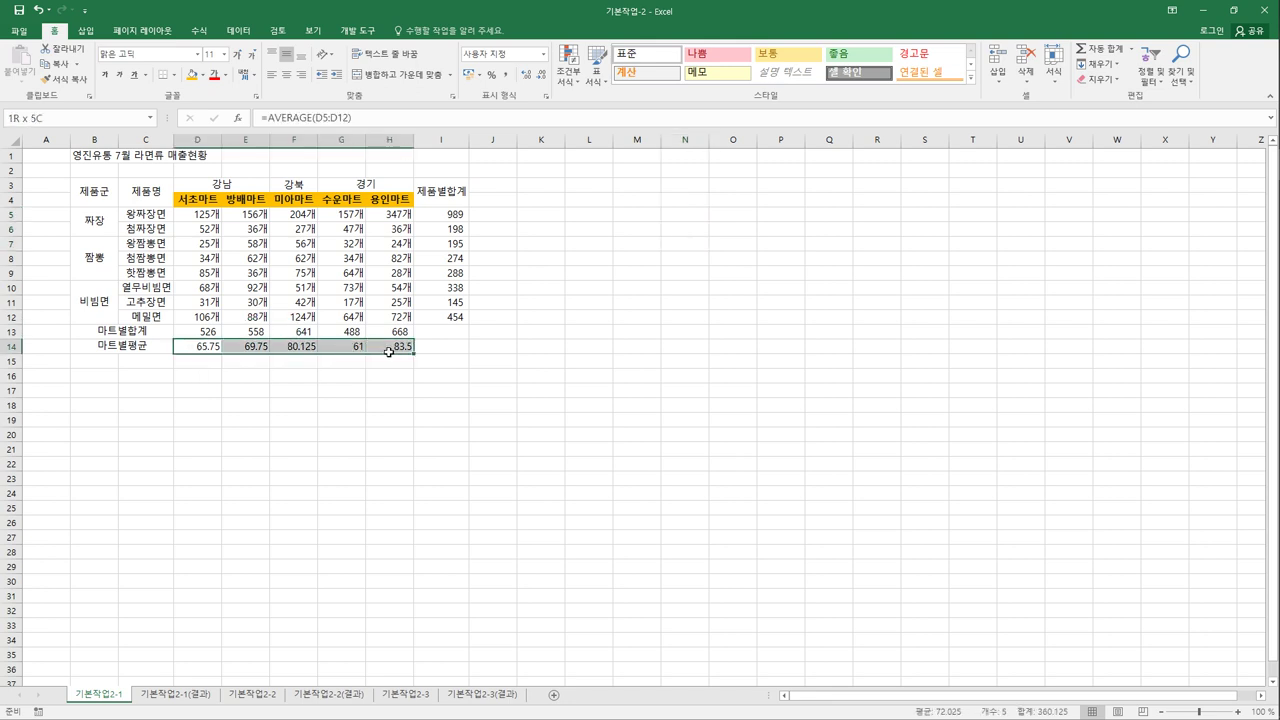
left_click_drag(389, 352, 389, 352)
right_click(389, 352)
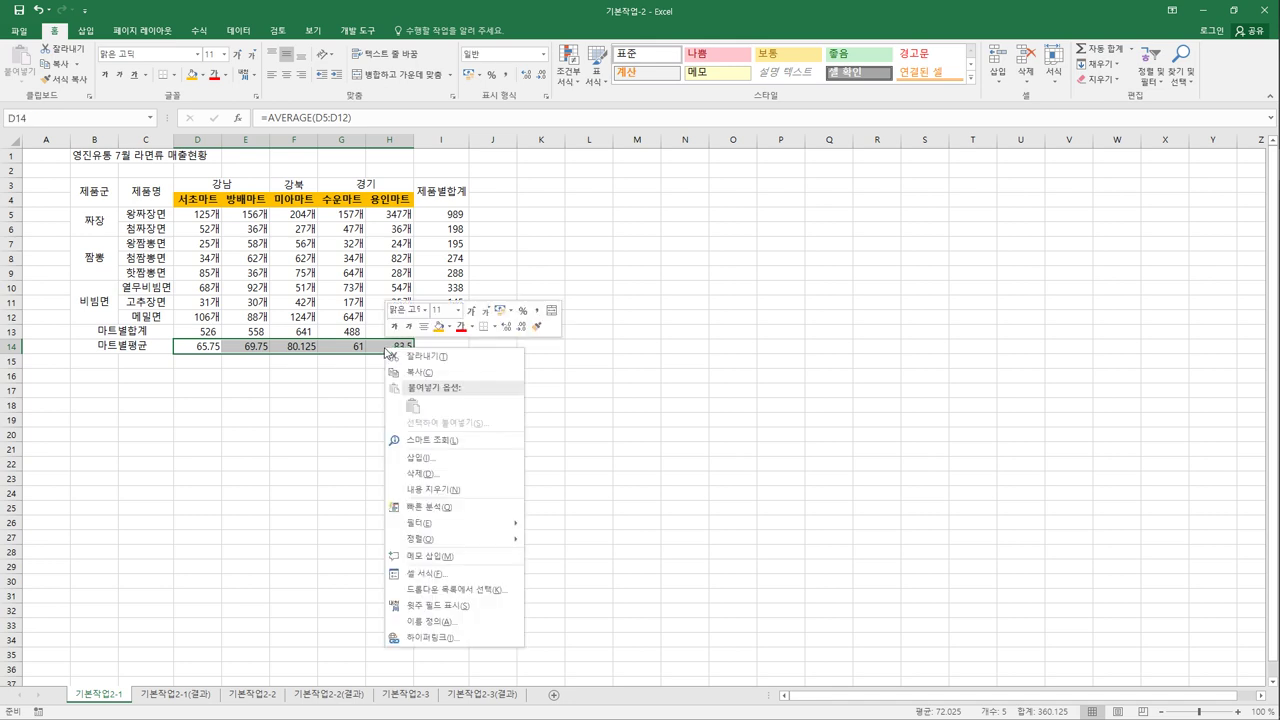
left_click(458, 577)
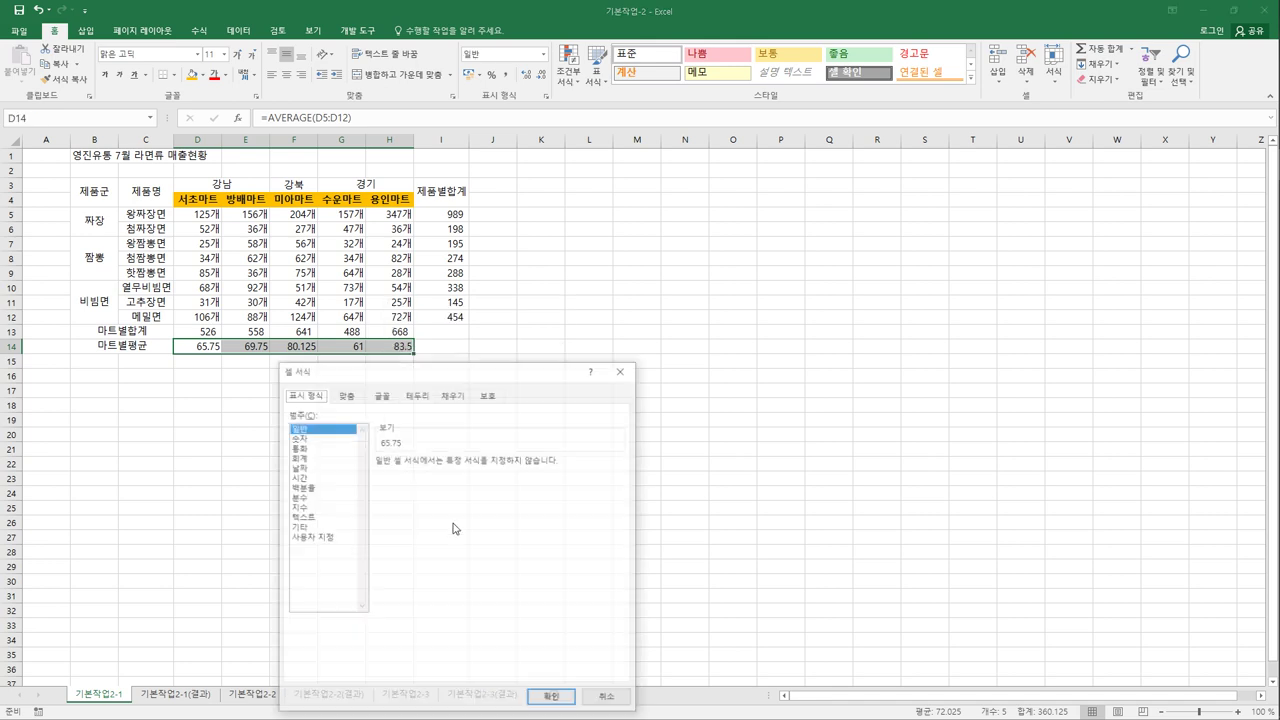
left_click_drag(477, 373, 683, 179)
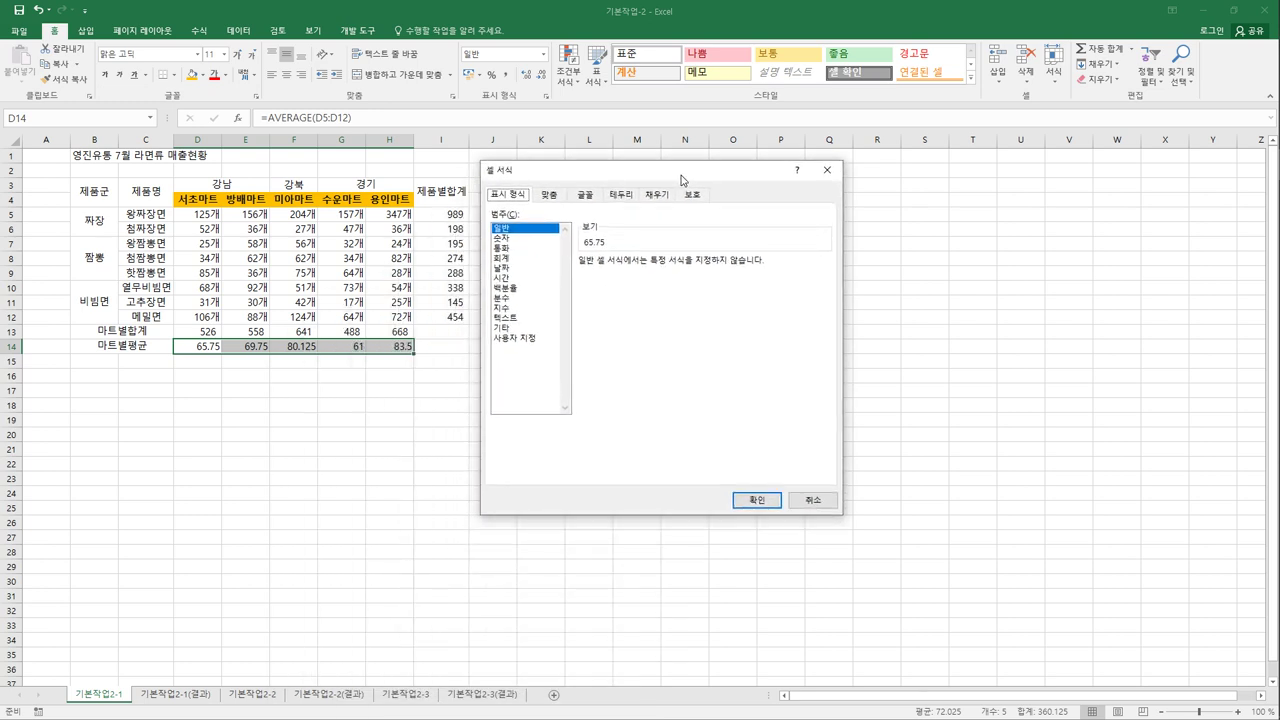
left_click(541, 237)
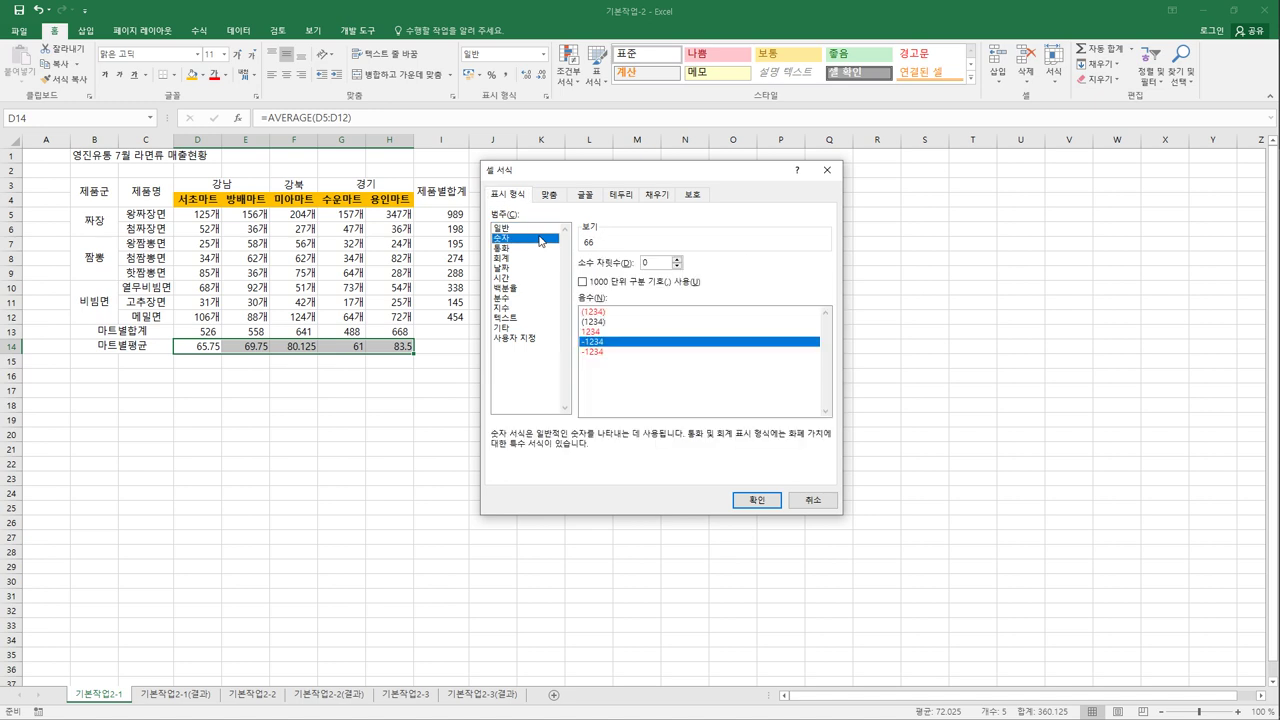
left_click(678, 259)
left_click(678, 259)
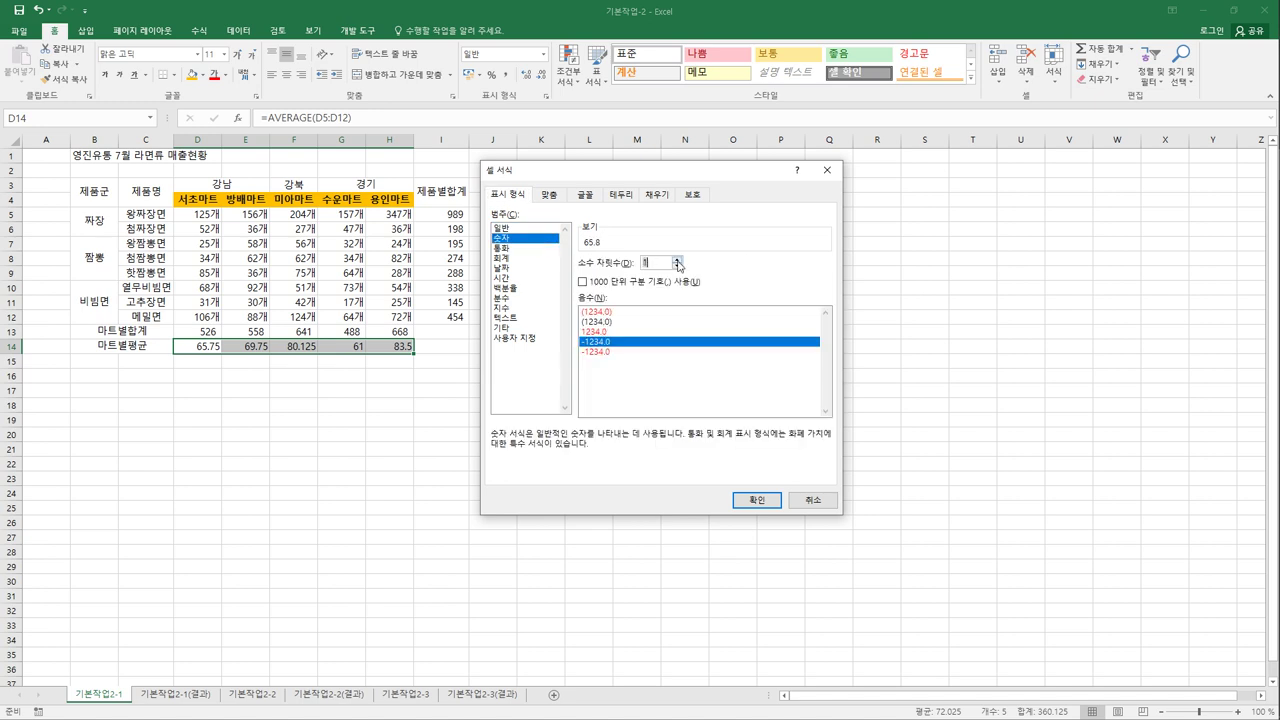
left_click(761, 503)
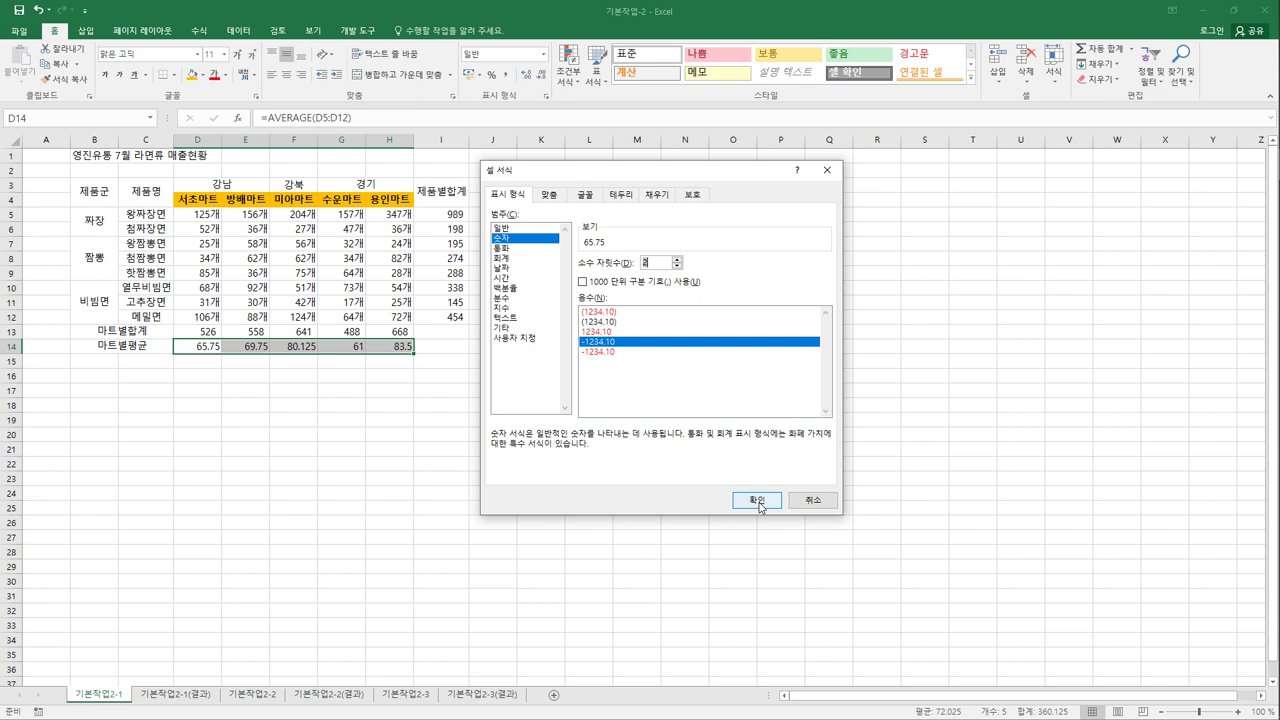
left_click(760, 505)
Reopen the cell formatting of D14:H14 and examine the custom code behind its number format
right_click(284, 348)
left_click(395, 590)
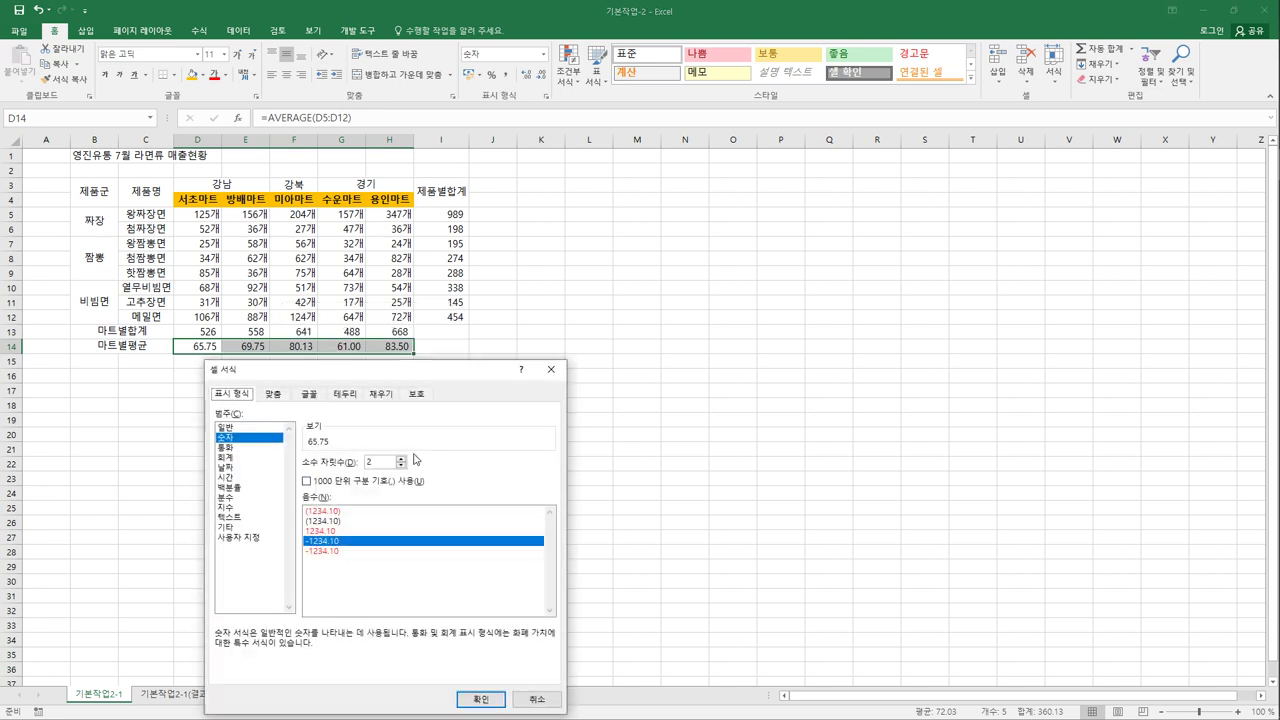
left_click_drag(349, 377, 617, 211)
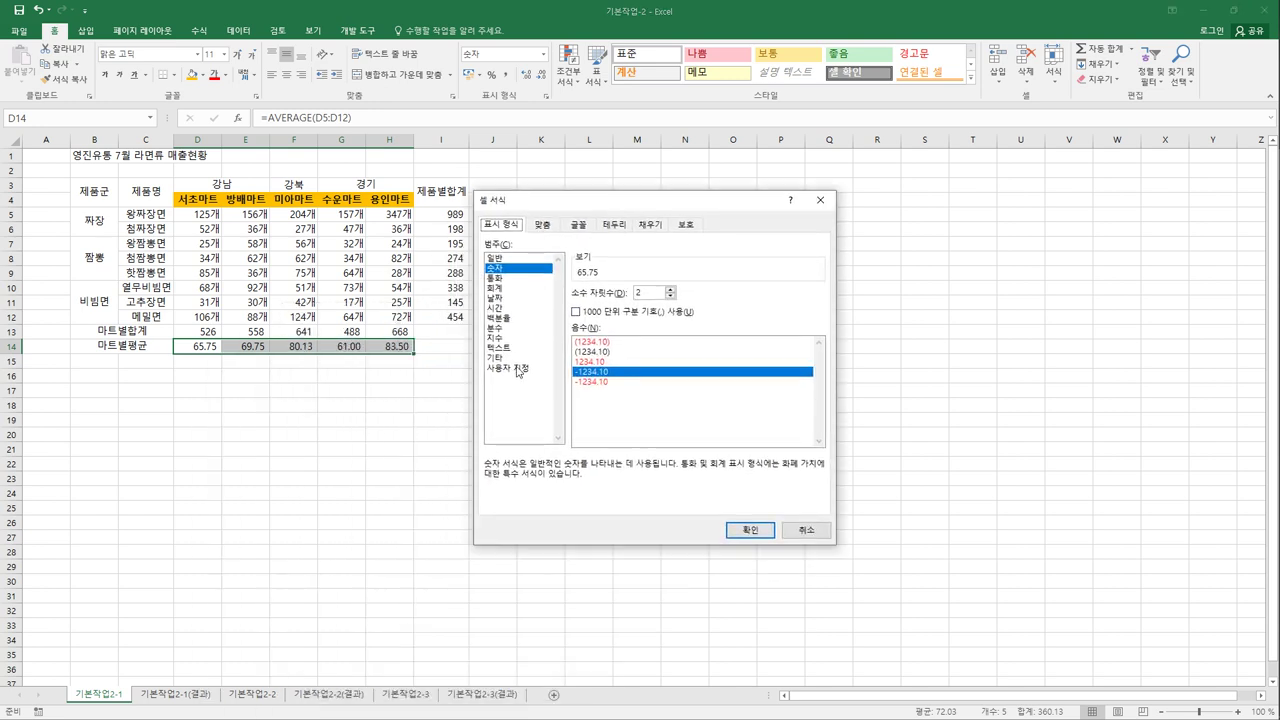
left_click(518, 368)
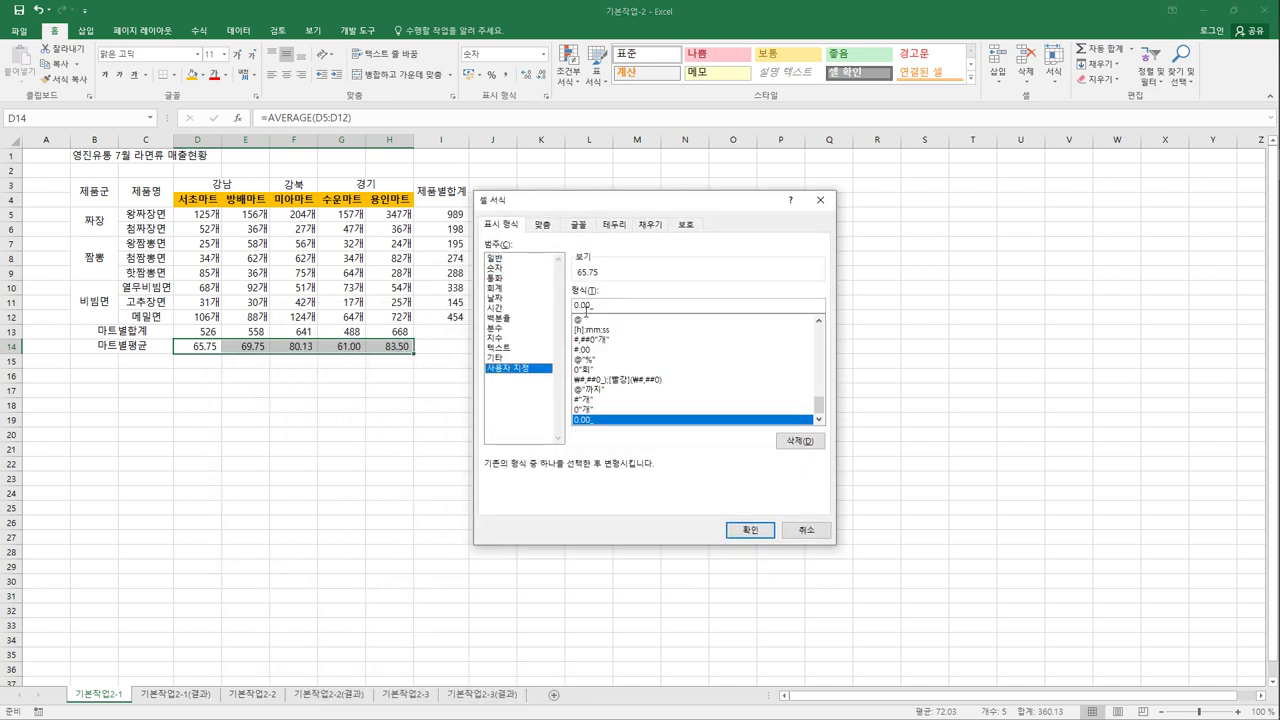
left_click(604, 310)
left_click(750, 531)
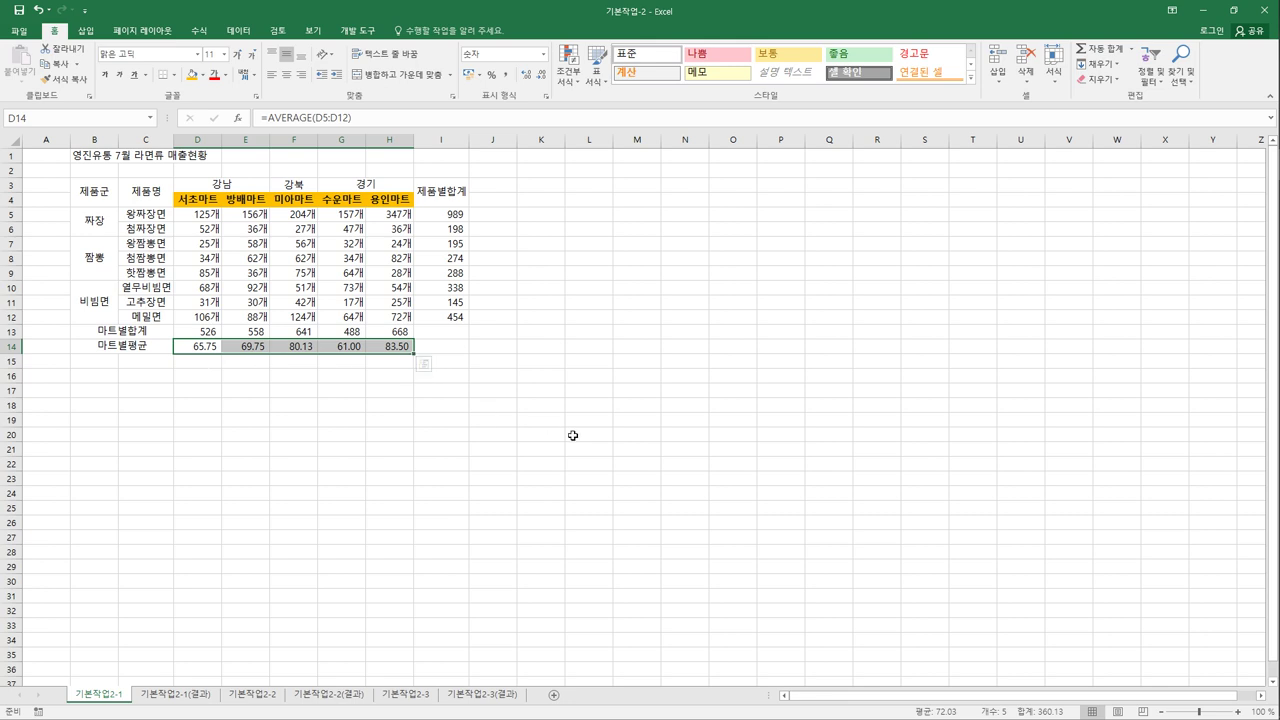
Apply 모든 테두리 and 굵은 바깥쪽 테두리 borders to the table range B3:I14
left_click_drag(97, 190, 423, 347)
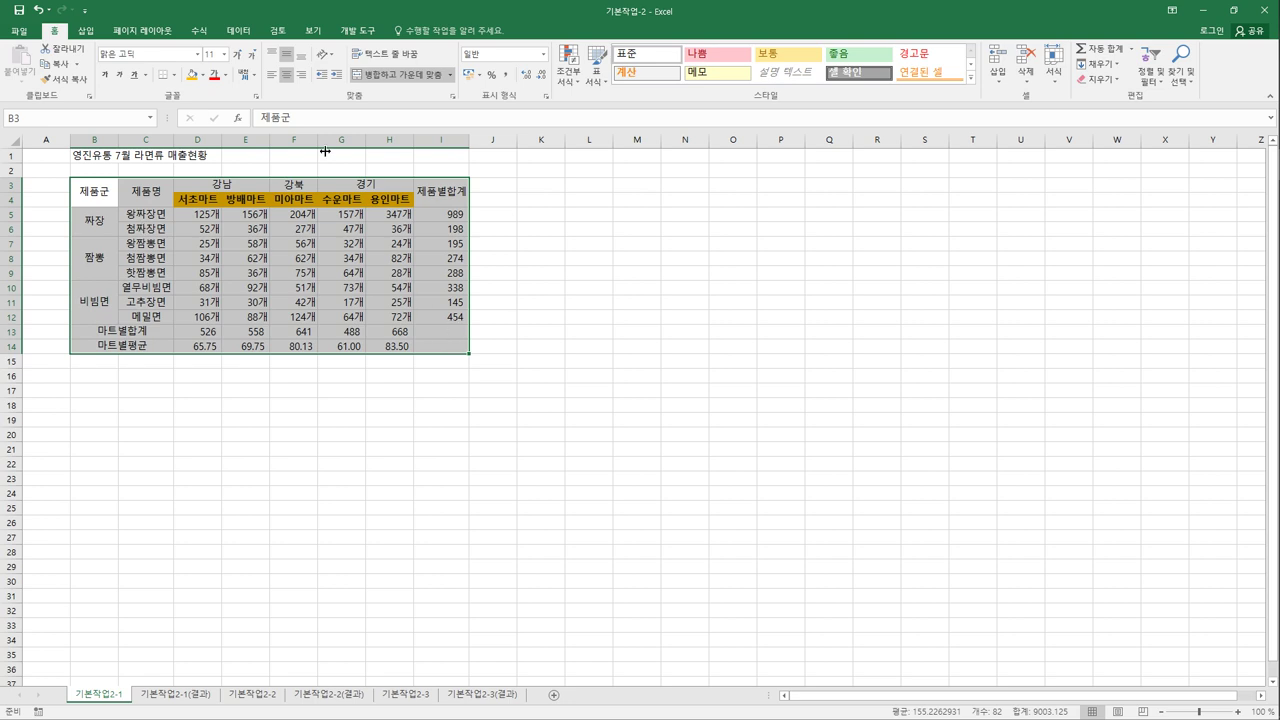
left_click(174, 75)
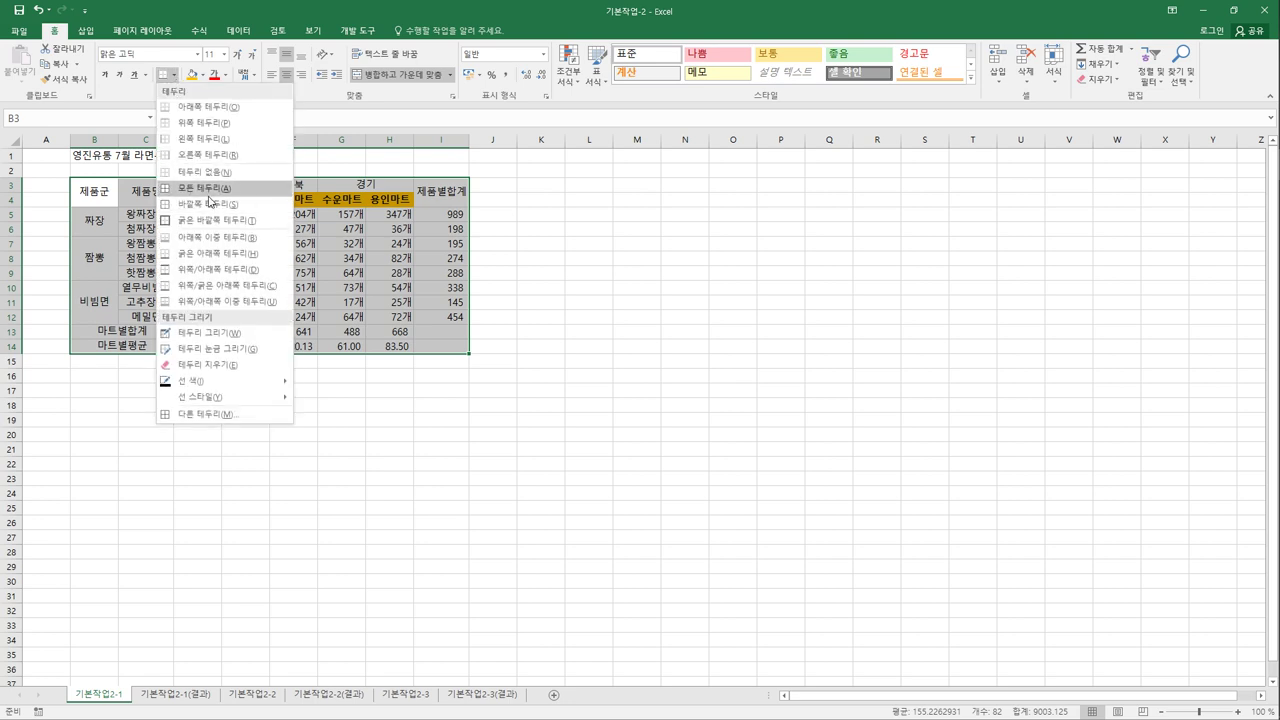
left_click(209, 192)
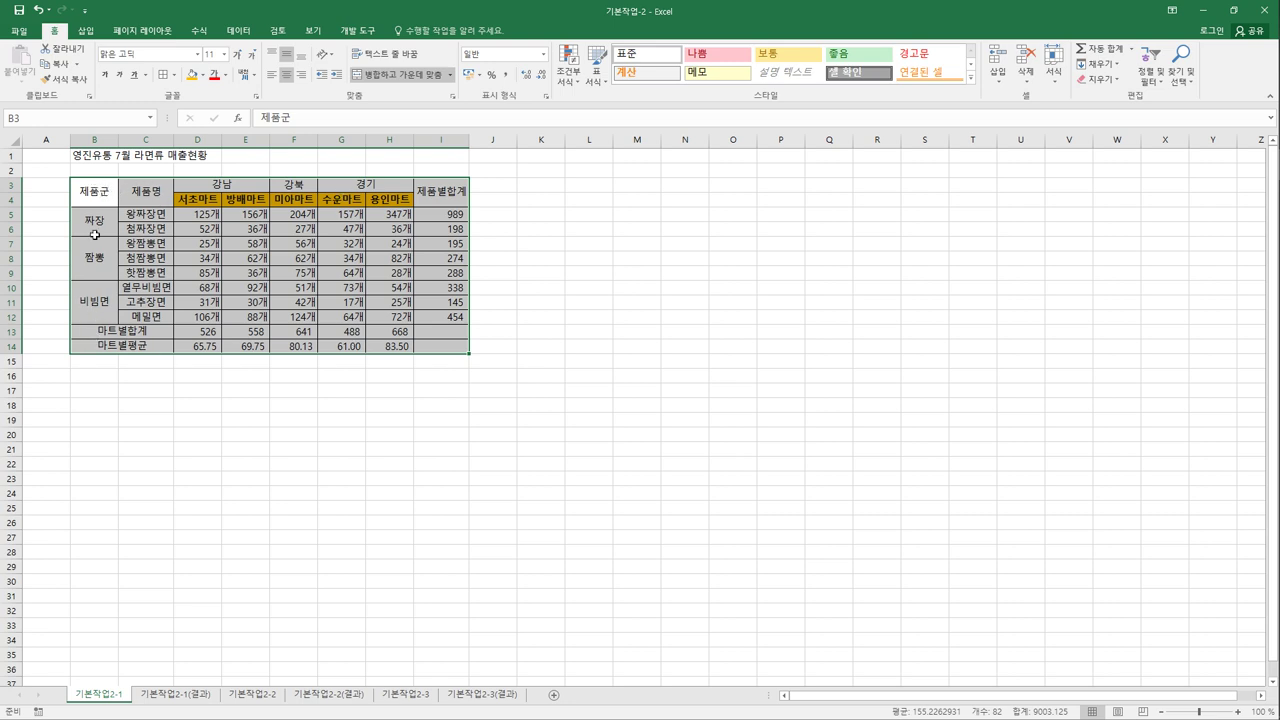
left_click(175, 75)
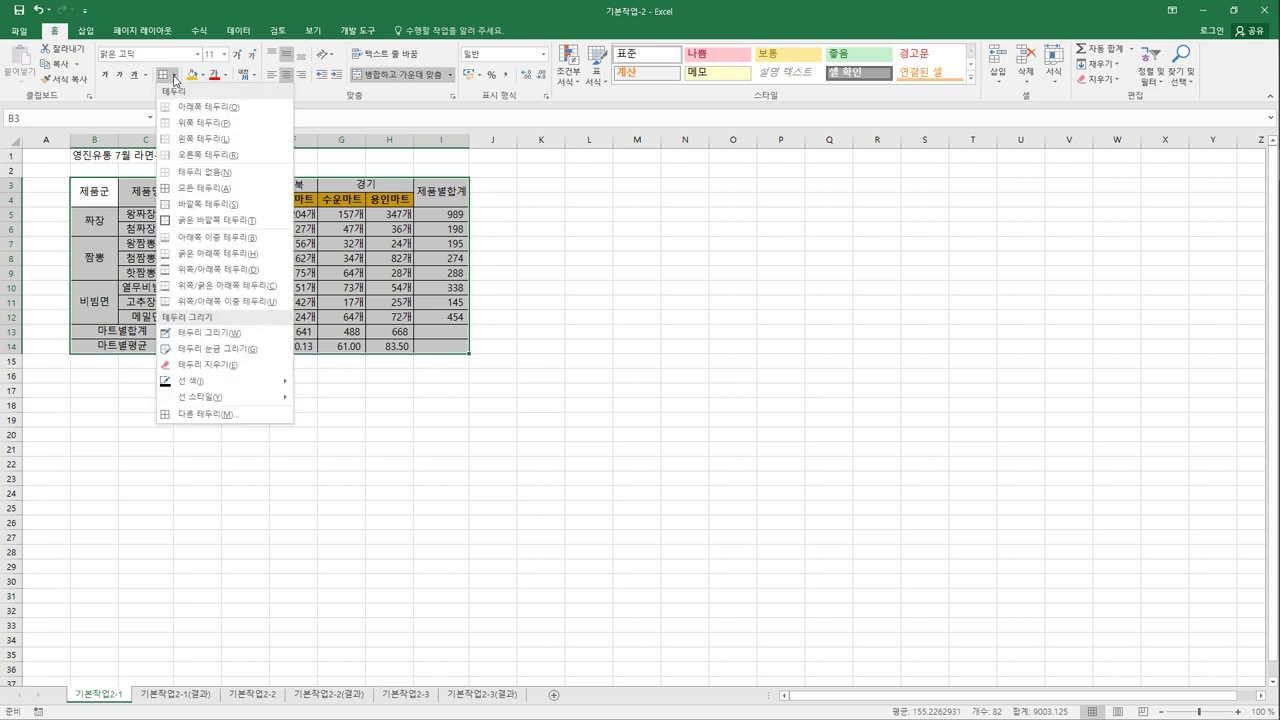
left_click(227, 221)
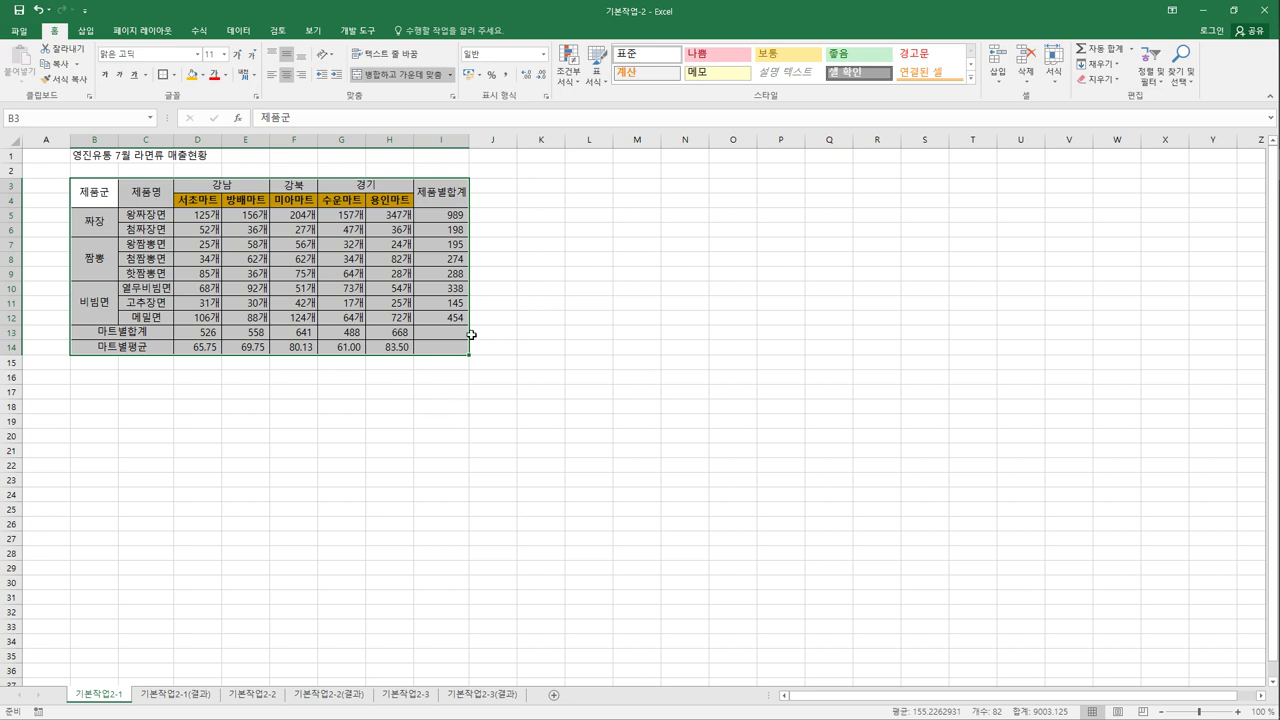
Add both diagonal borders to the empty cells I13:I14 so each is crossed with an X
left_click_drag(457, 334, 453, 349)
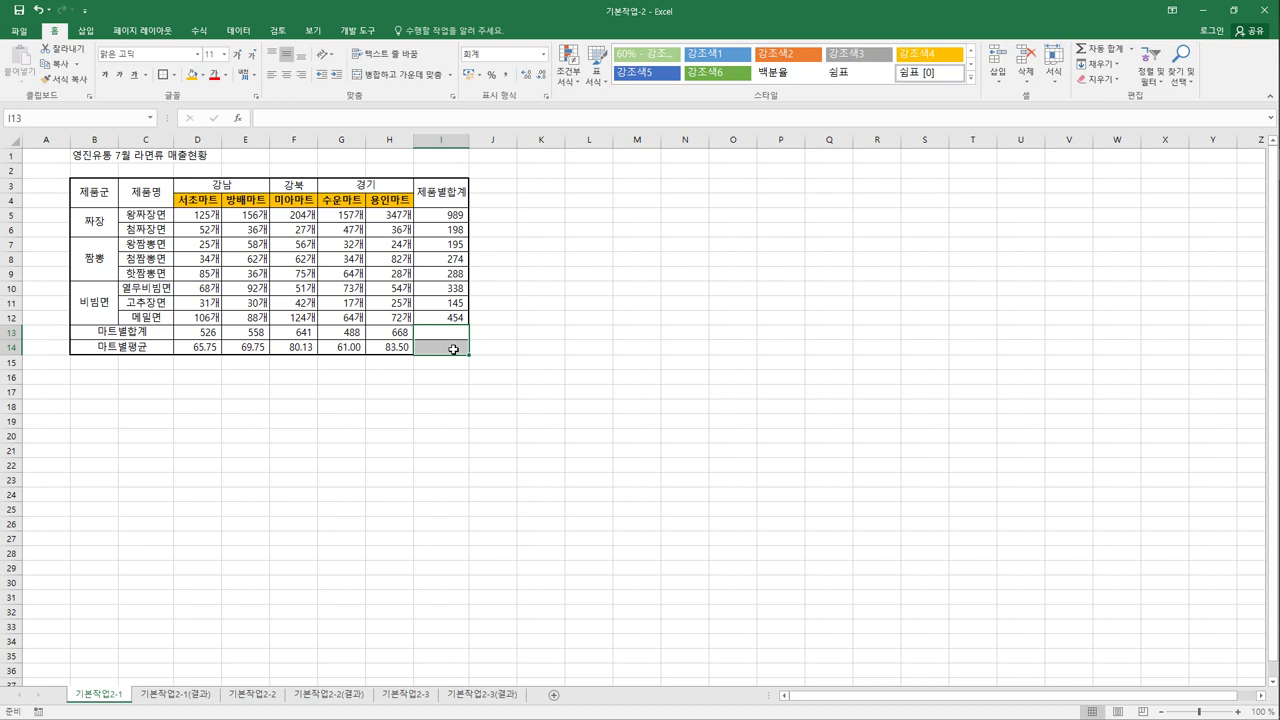
right_click(453, 349)
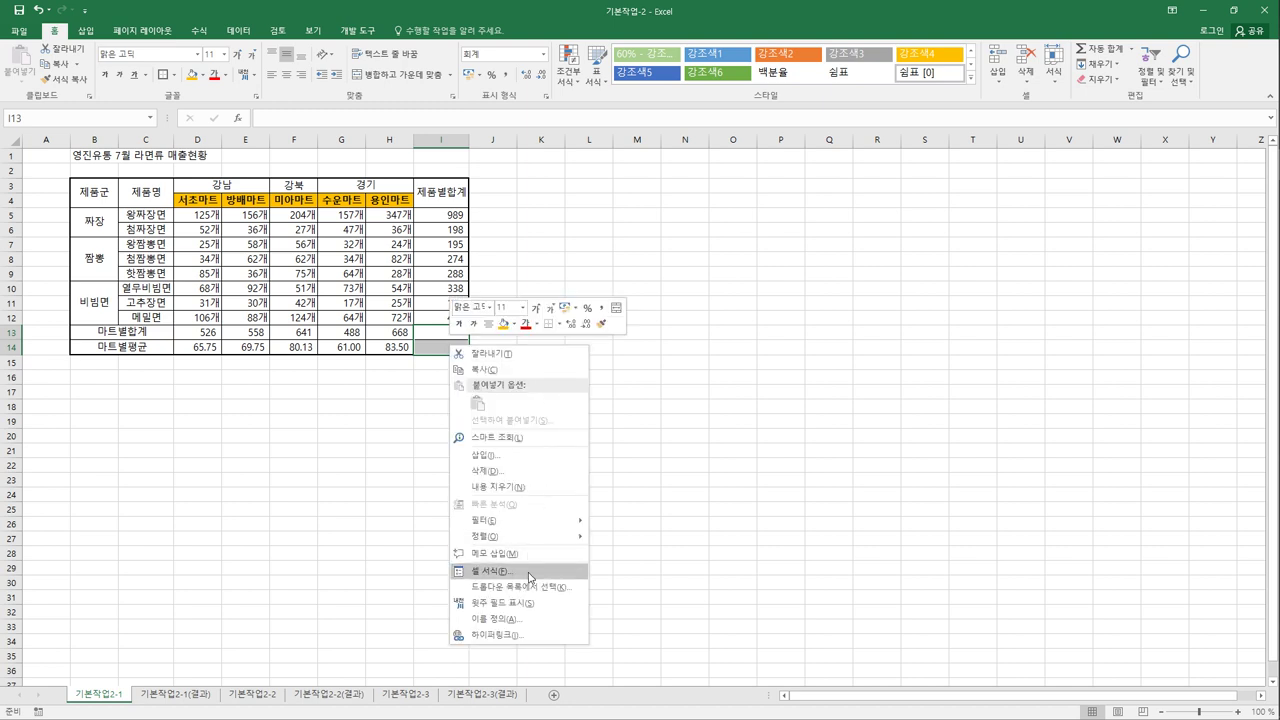
left_click(530, 577)
left_click_drag(497, 371, 641, 165)
left_click(631, 182)
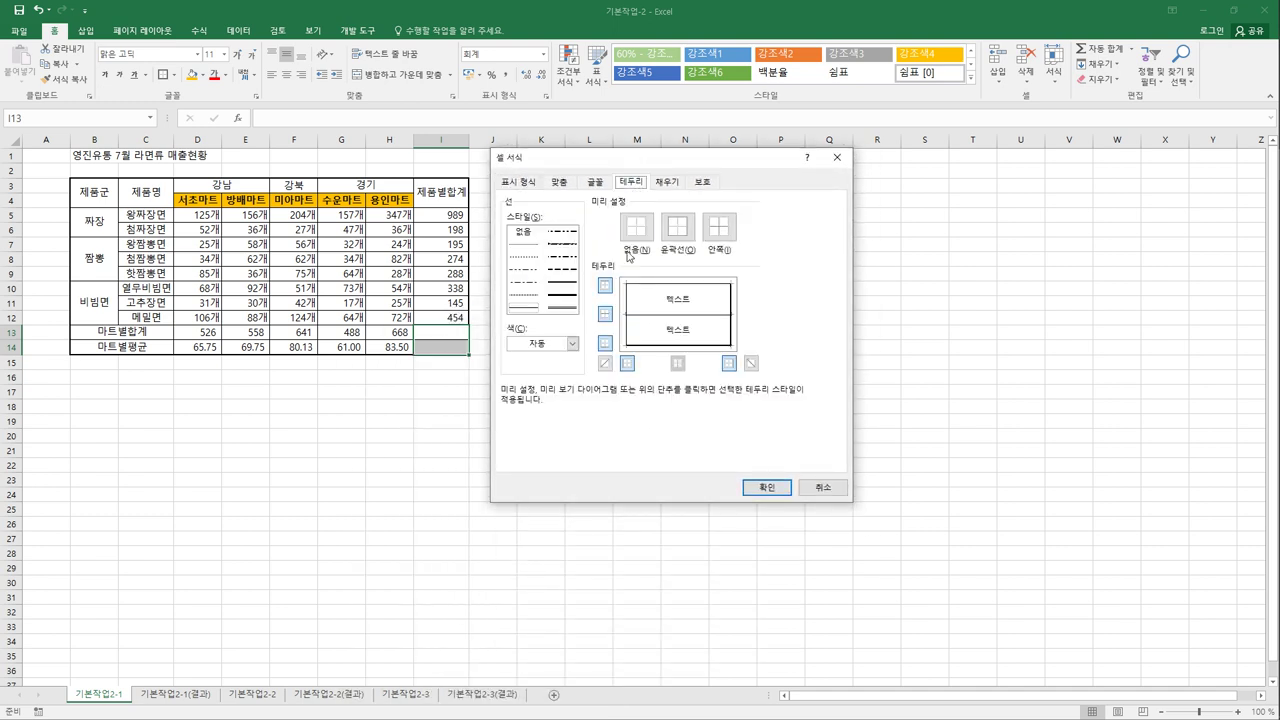
left_click(605, 366)
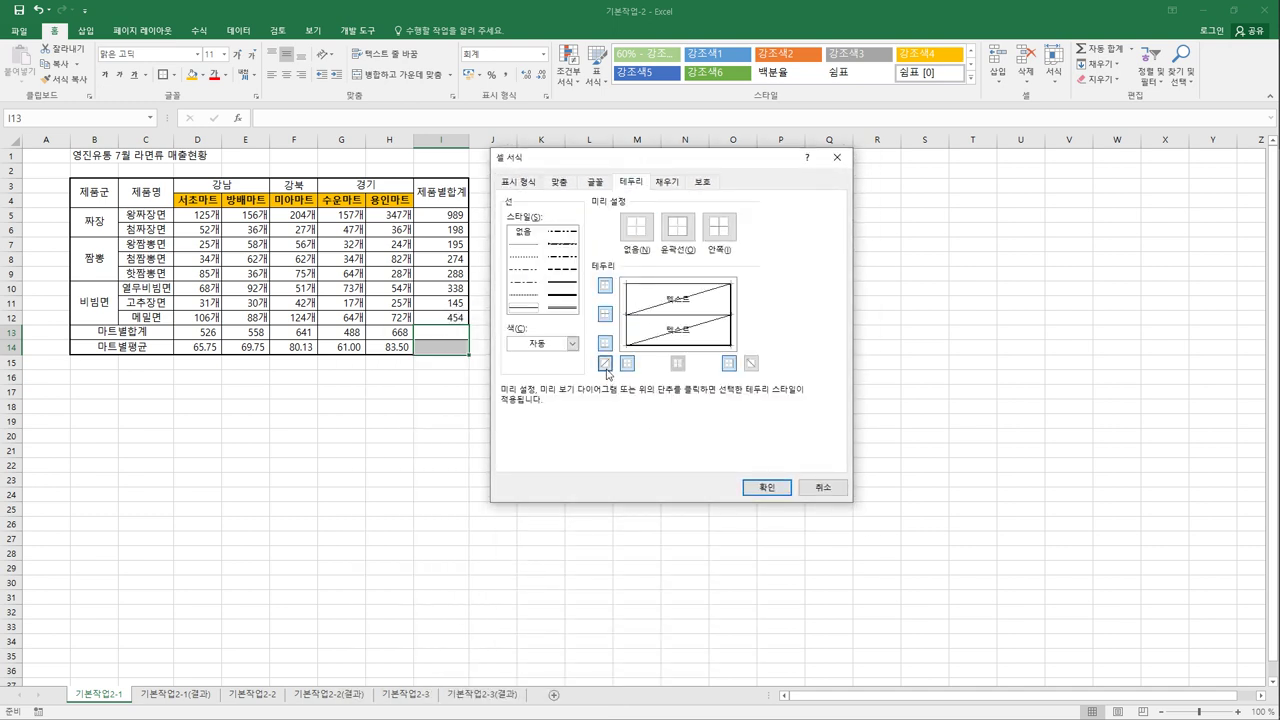
left_click(751, 364)
left_click(766, 487)
left_click(665, 476)
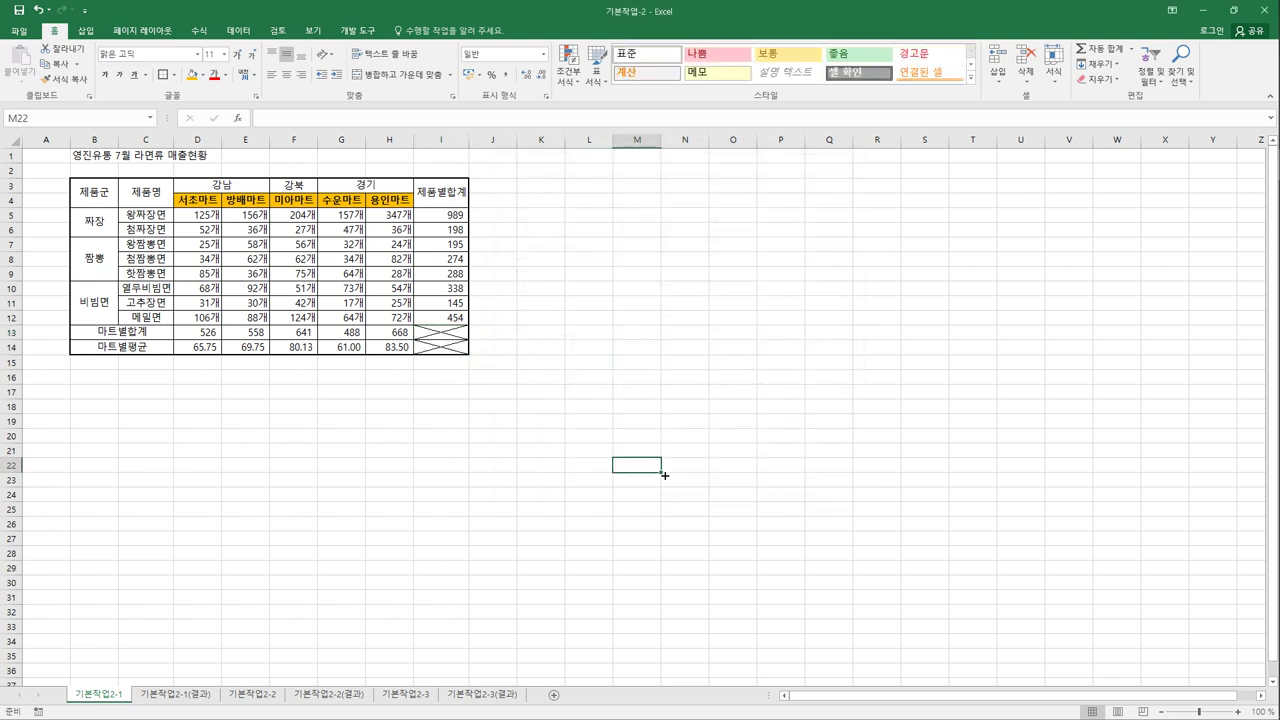
Set the width of column A to 2
left_click(46, 141)
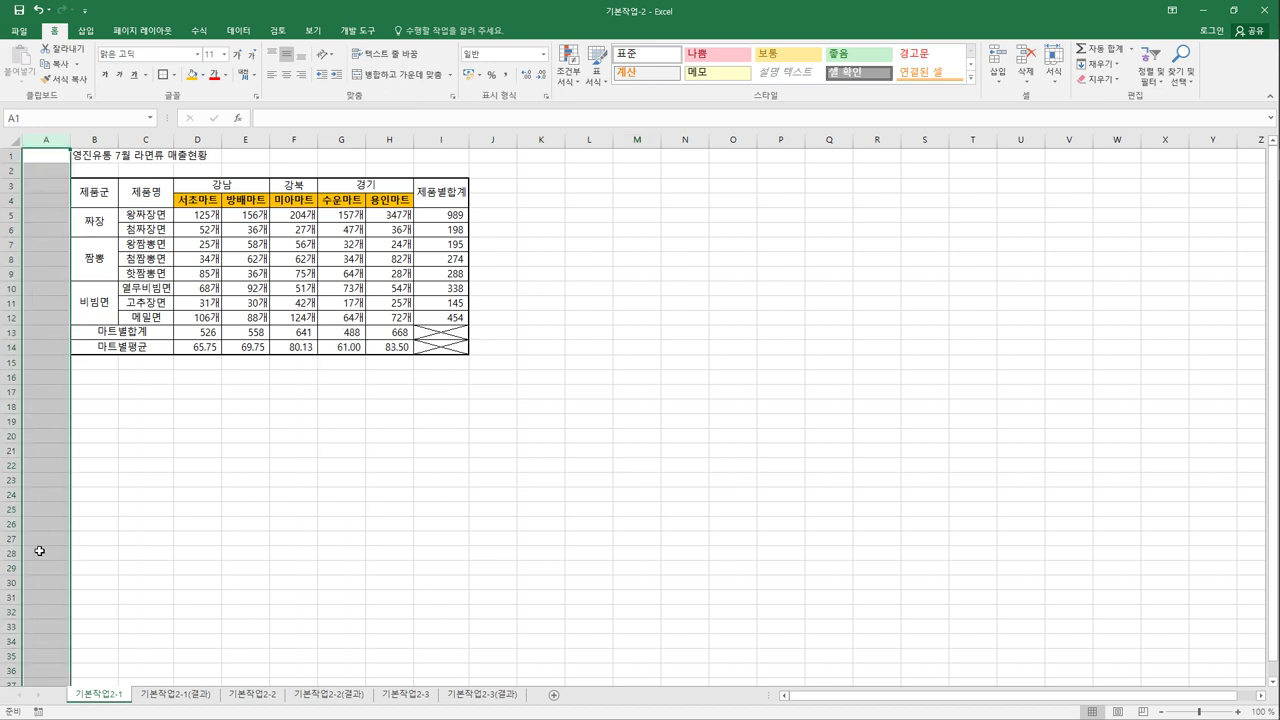
right_click(50, 210)
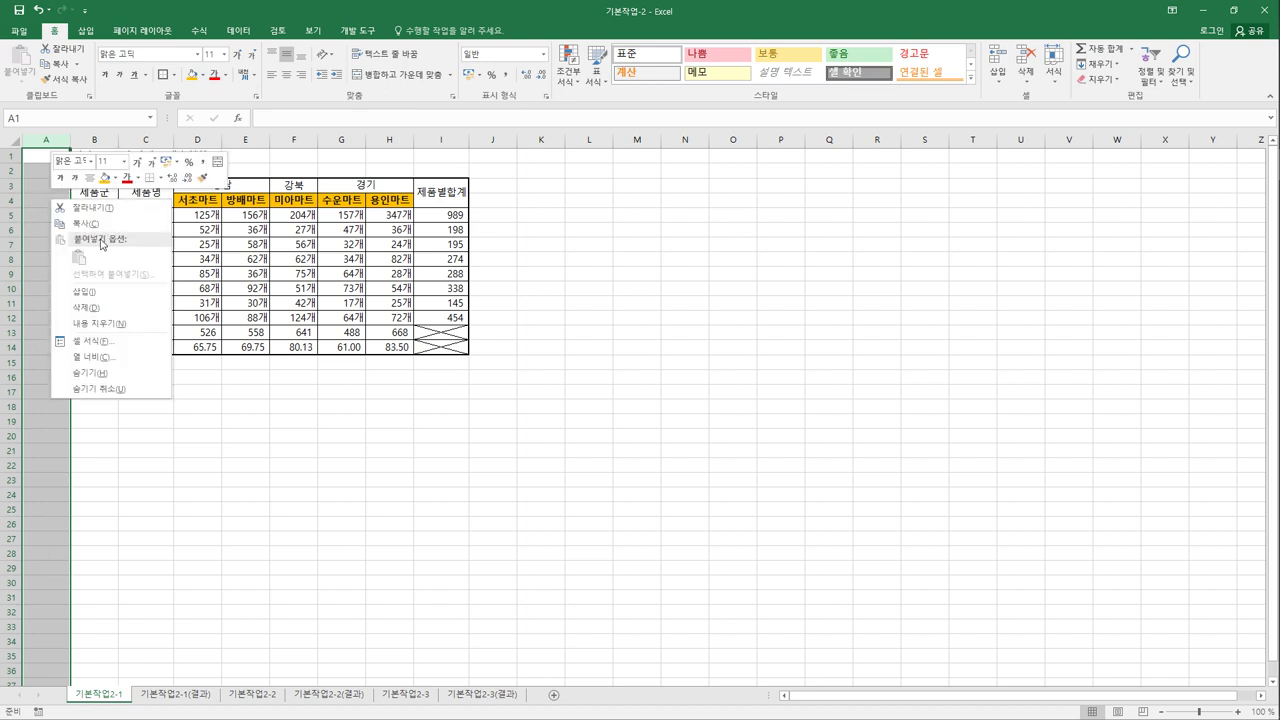
left_click(116, 366)
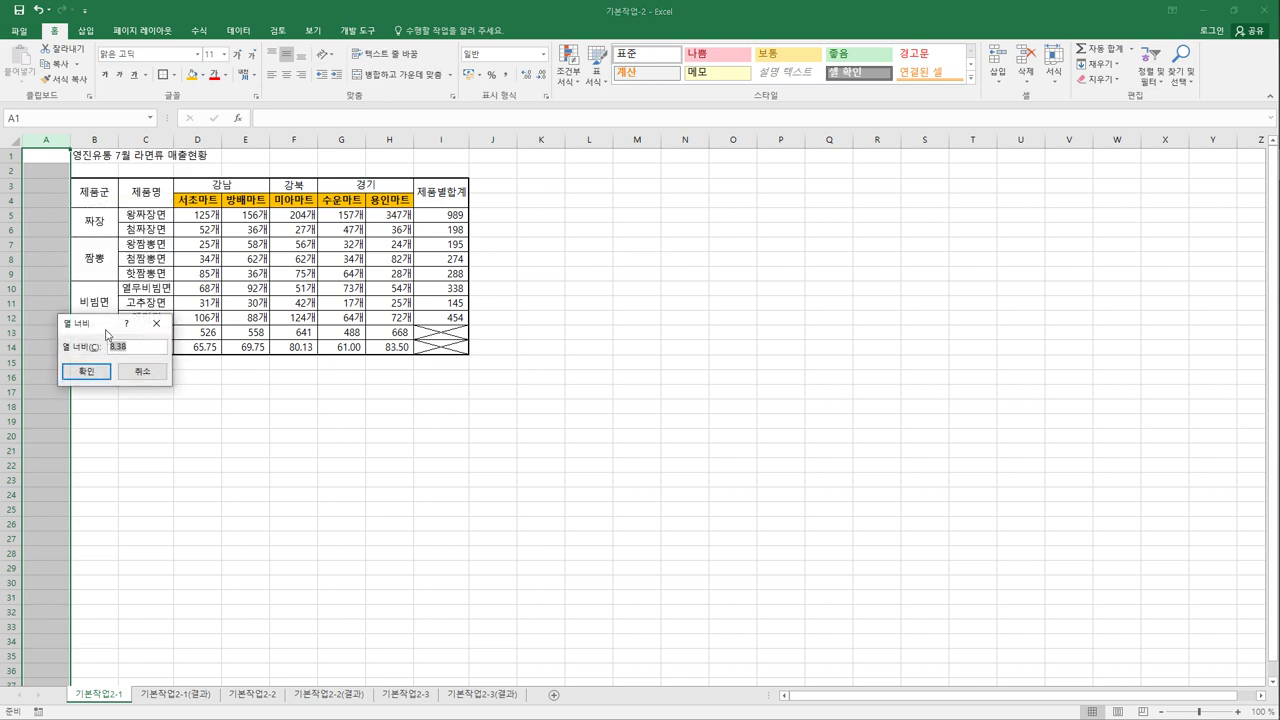
left_click_drag(107, 323, 525, 248)
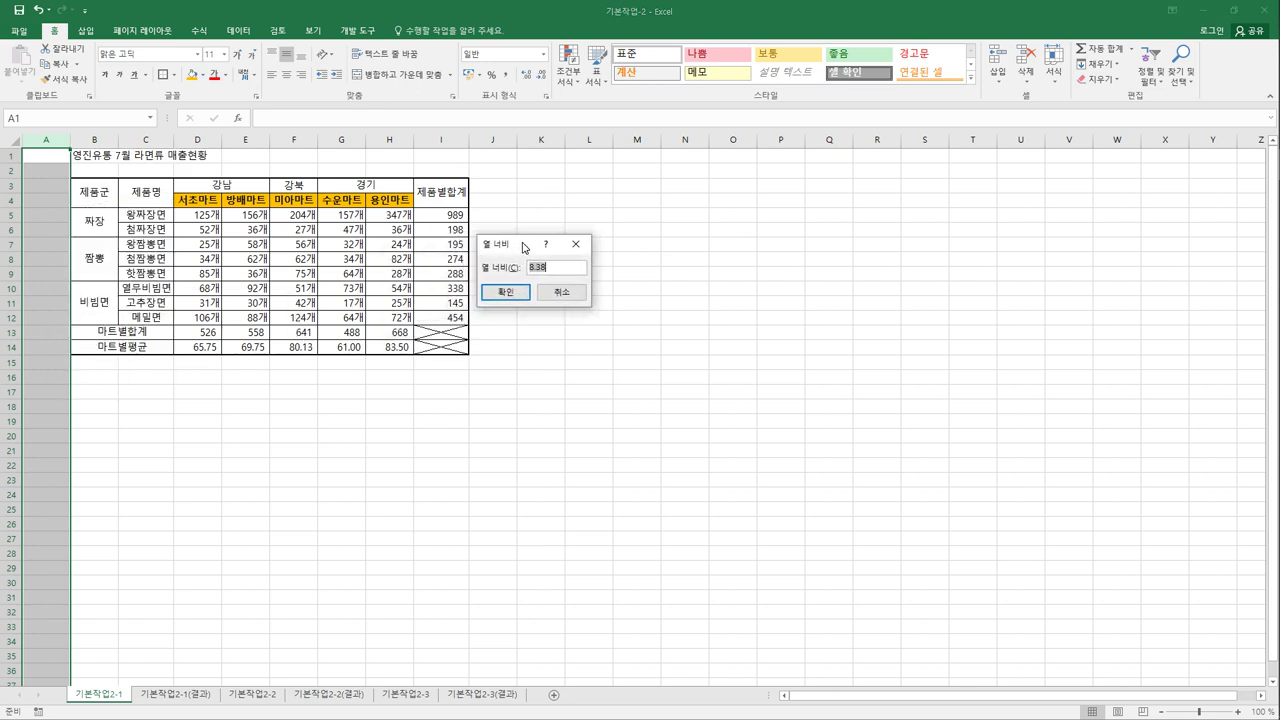
type("2")
left_click(506, 293)
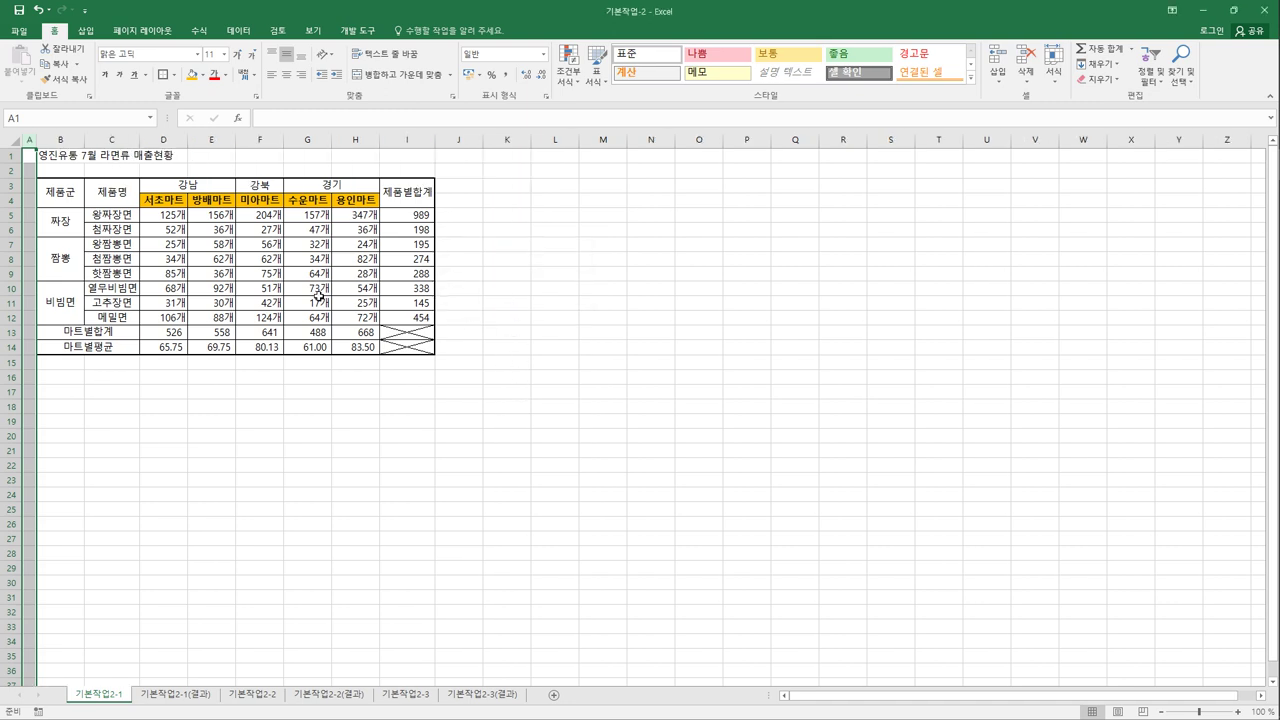
Define the name 제품명 for the product cells C5:C12
left_click(127, 222)
left_click_drag(127, 222, 123, 319)
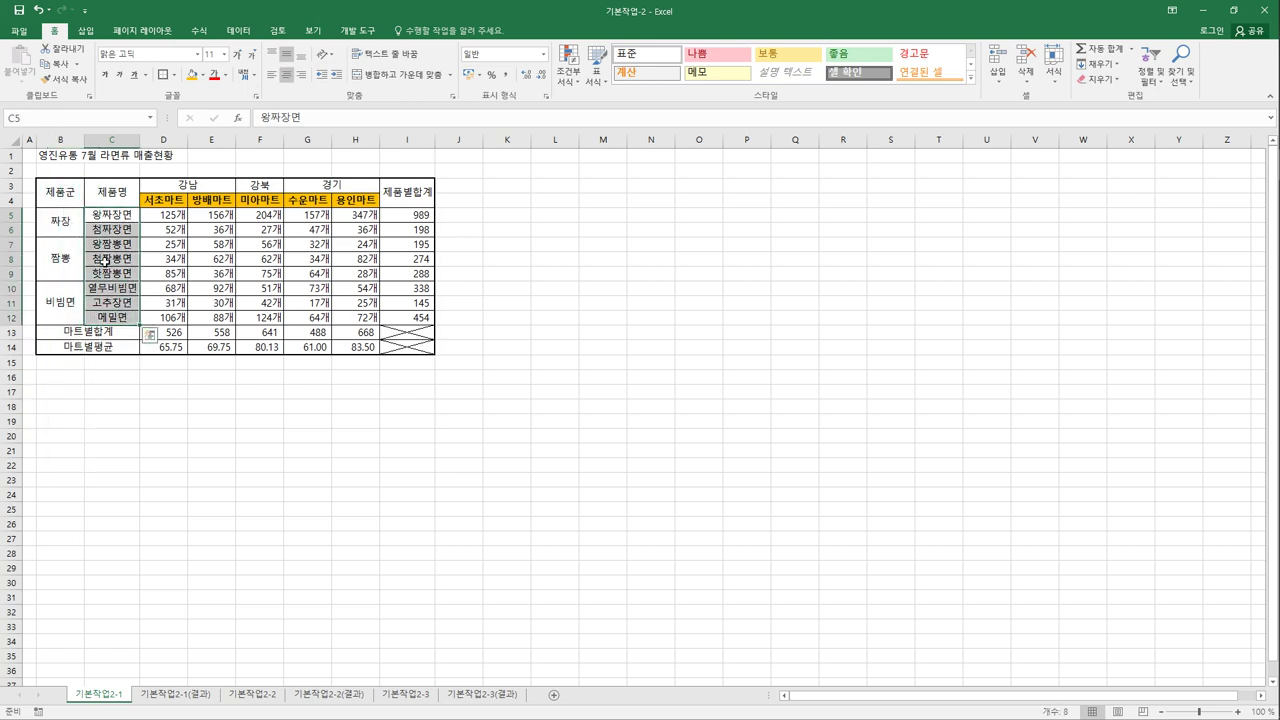
left_click(58, 124)
type("제품명")
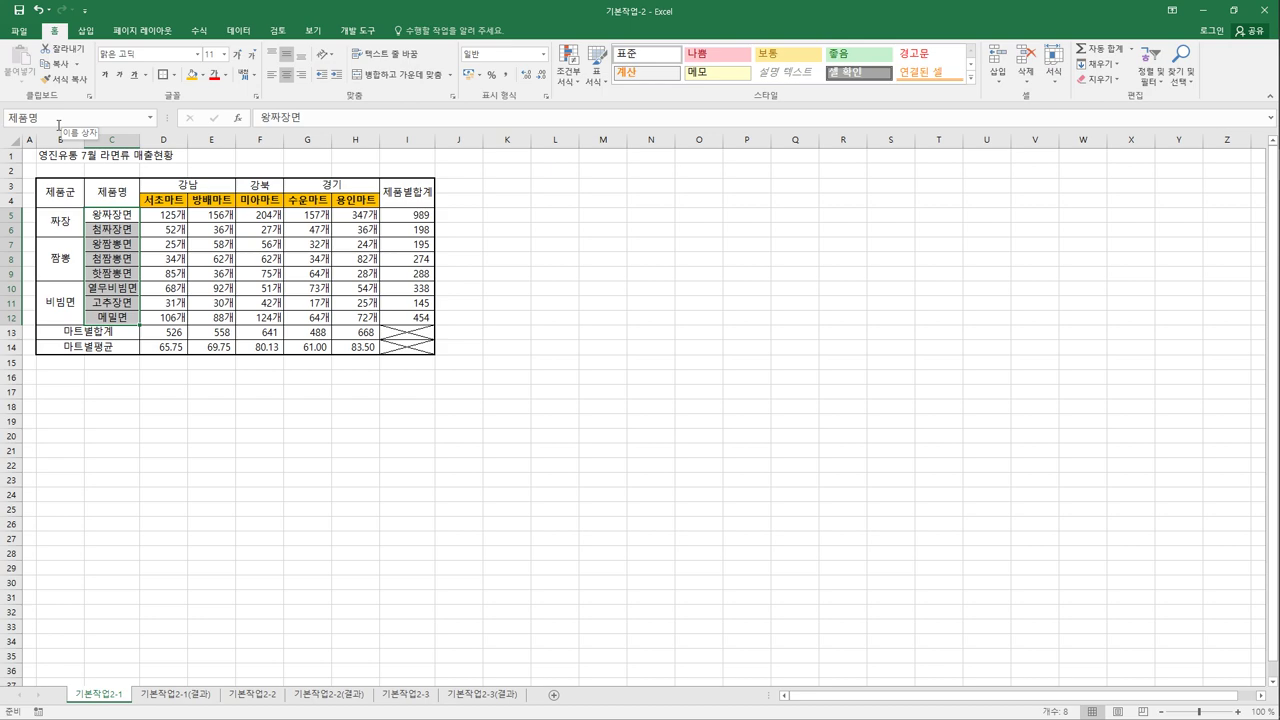
left_click(660, 440)
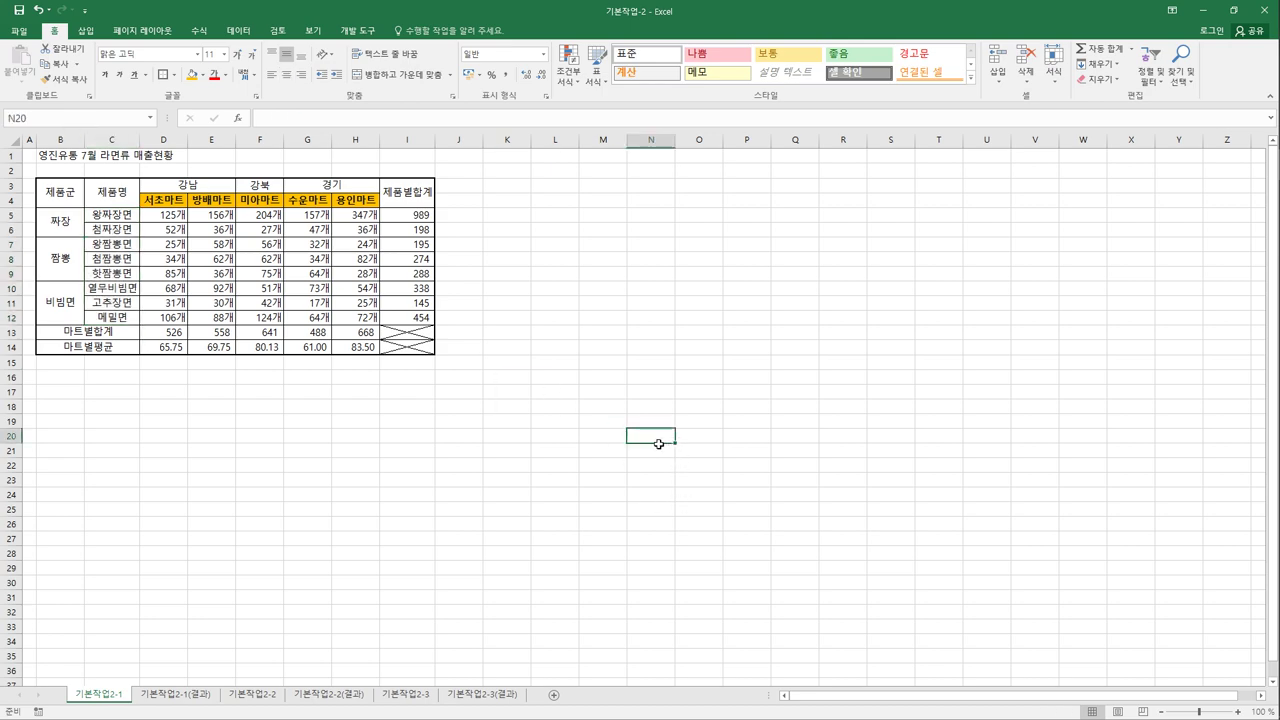
Check the defined name 제품명 by recalling its range from the name list and reselecting C5:C12 manually
left_click(151, 118)
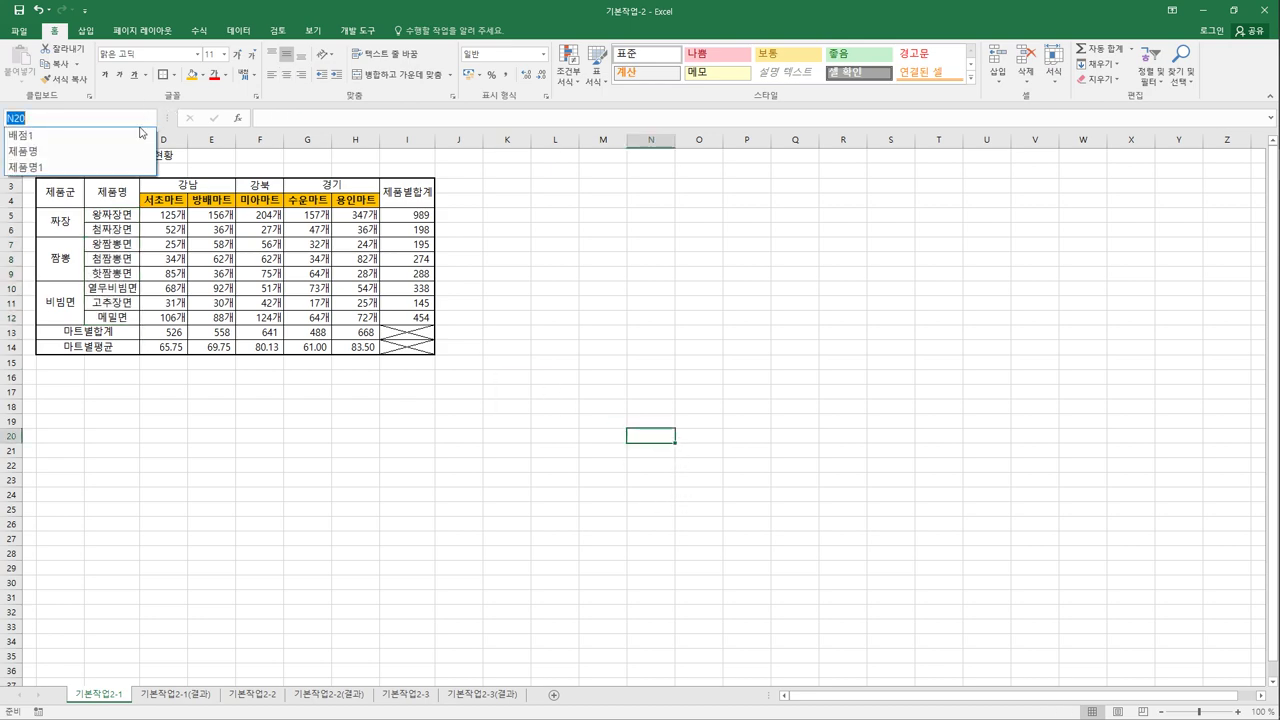
left_click(138, 152)
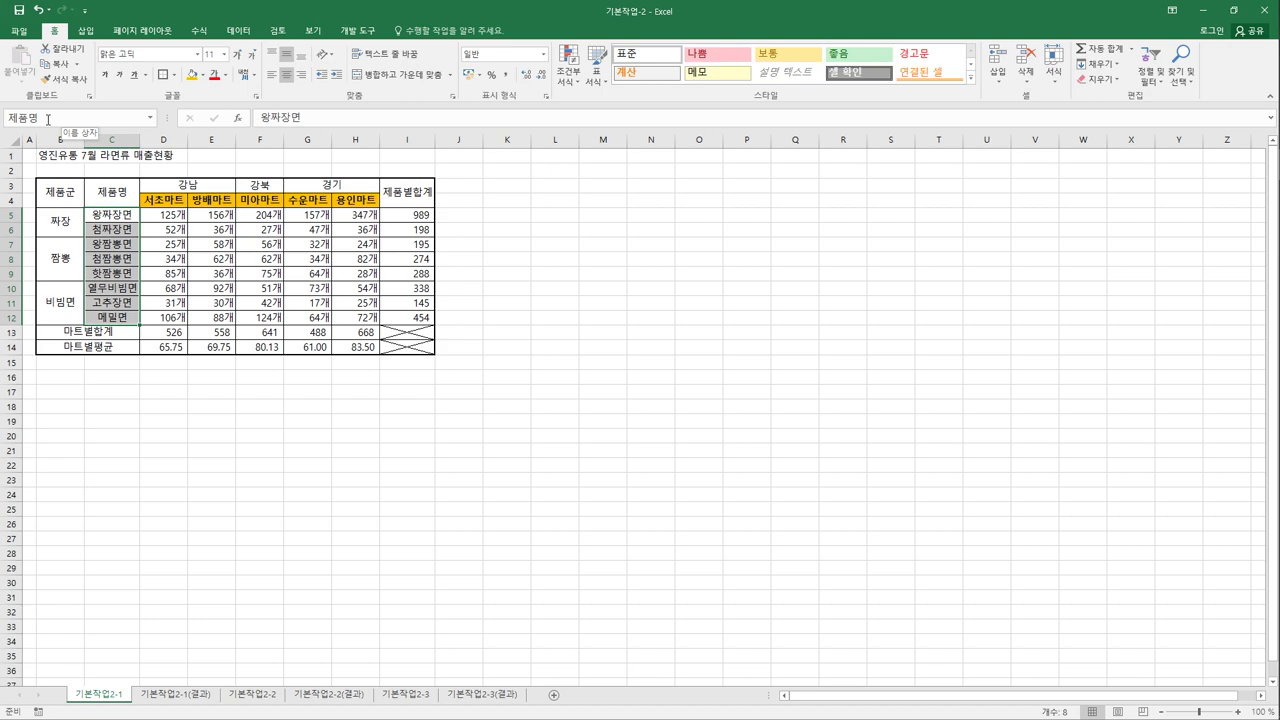
left_click(510, 236)
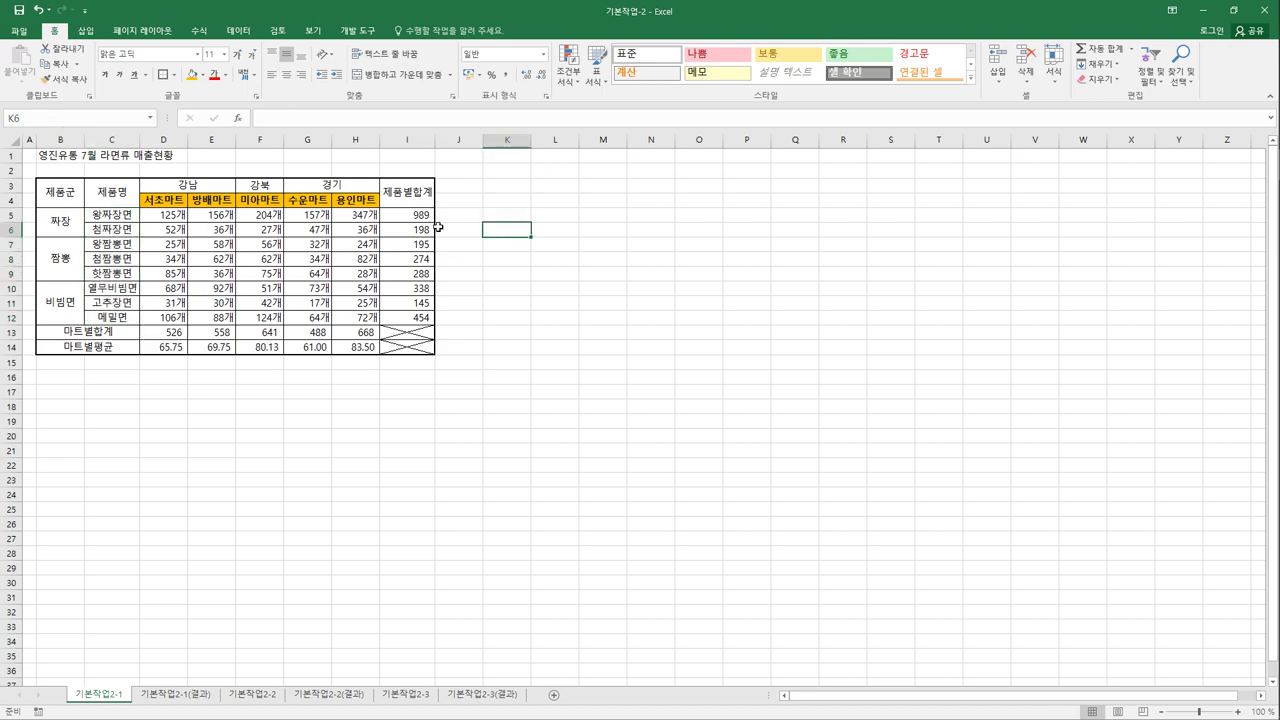
left_click_drag(120, 210, 124, 318)
left_click(57, 124)
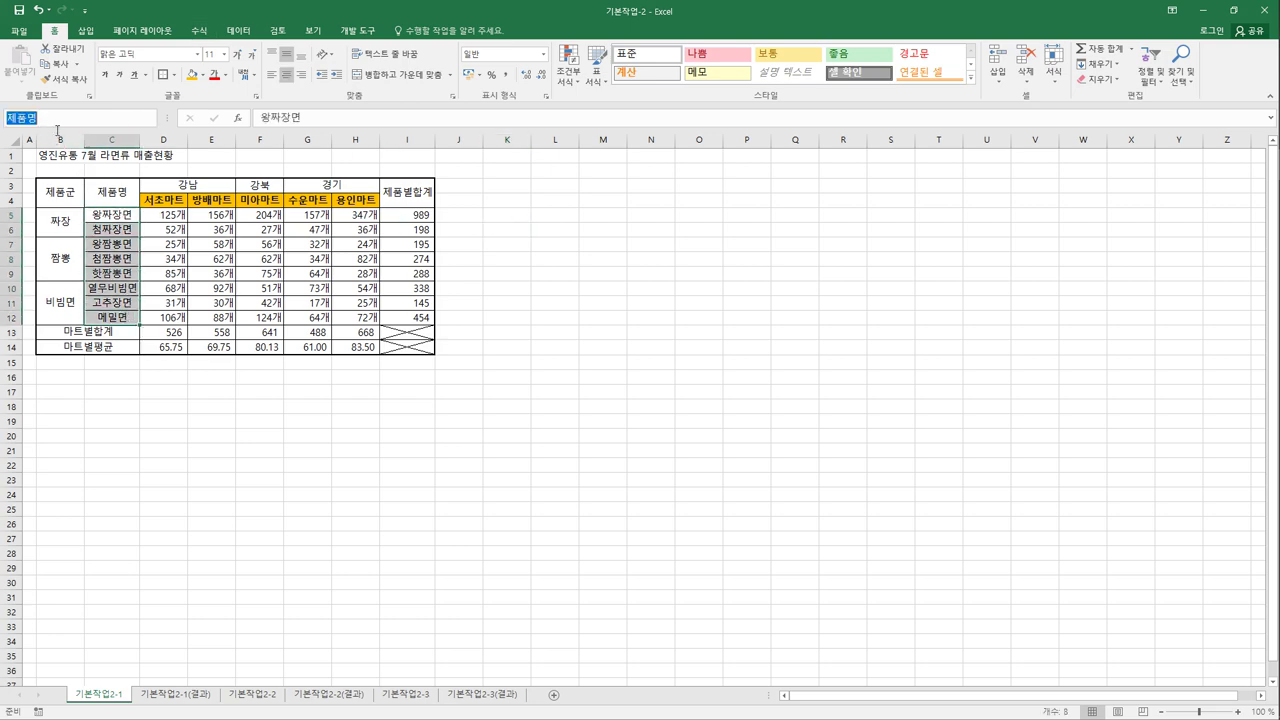
key("Return")
left_click(196, 437)
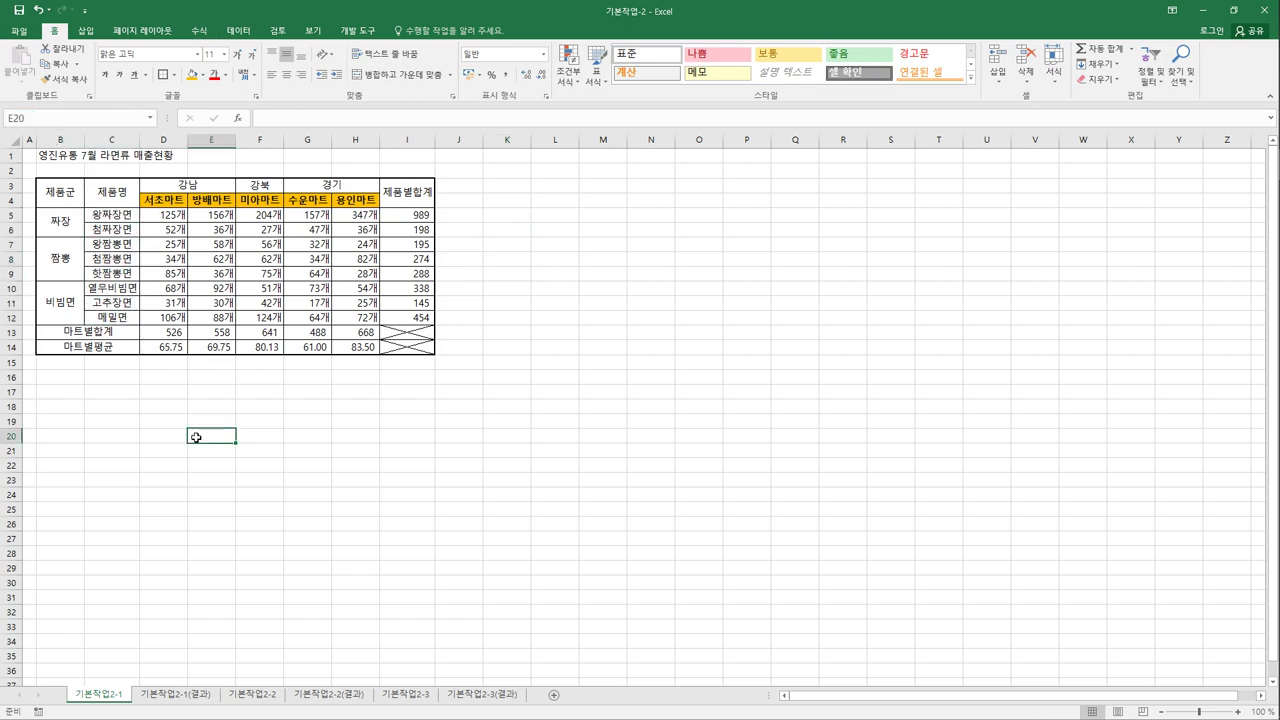
left_click(150, 117)
left_click(130, 148)
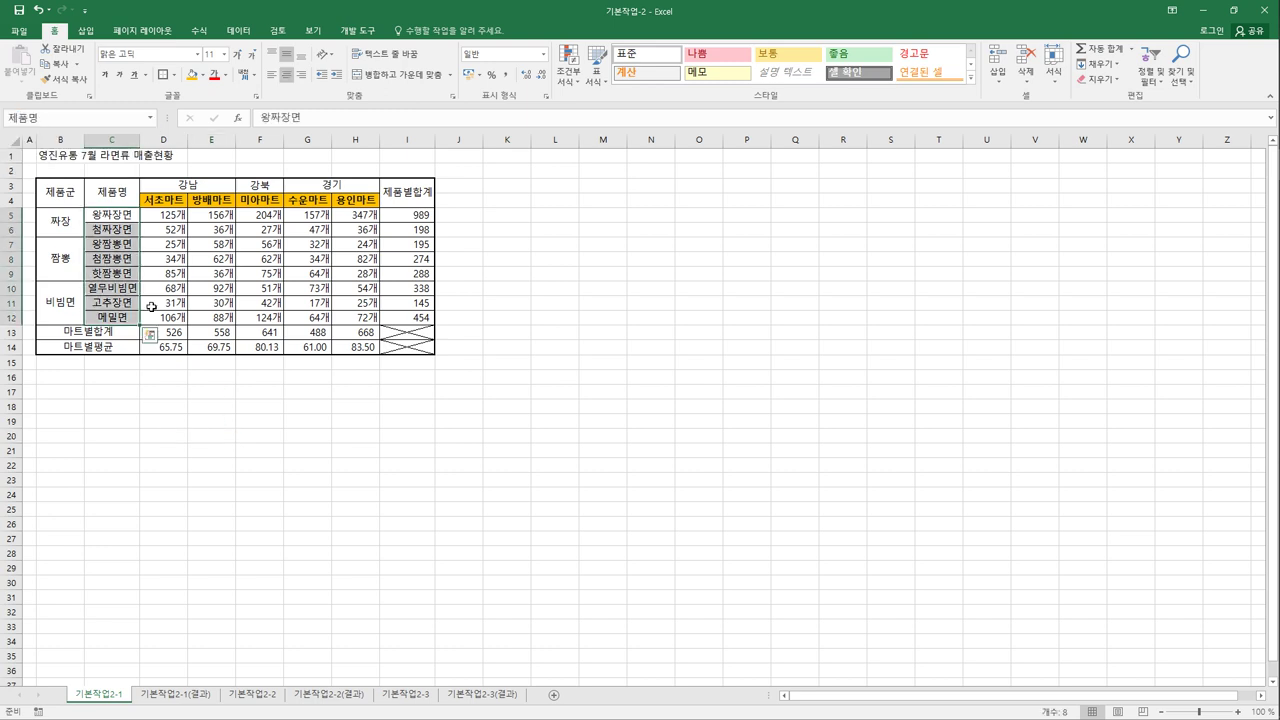
left_click(252, 411)
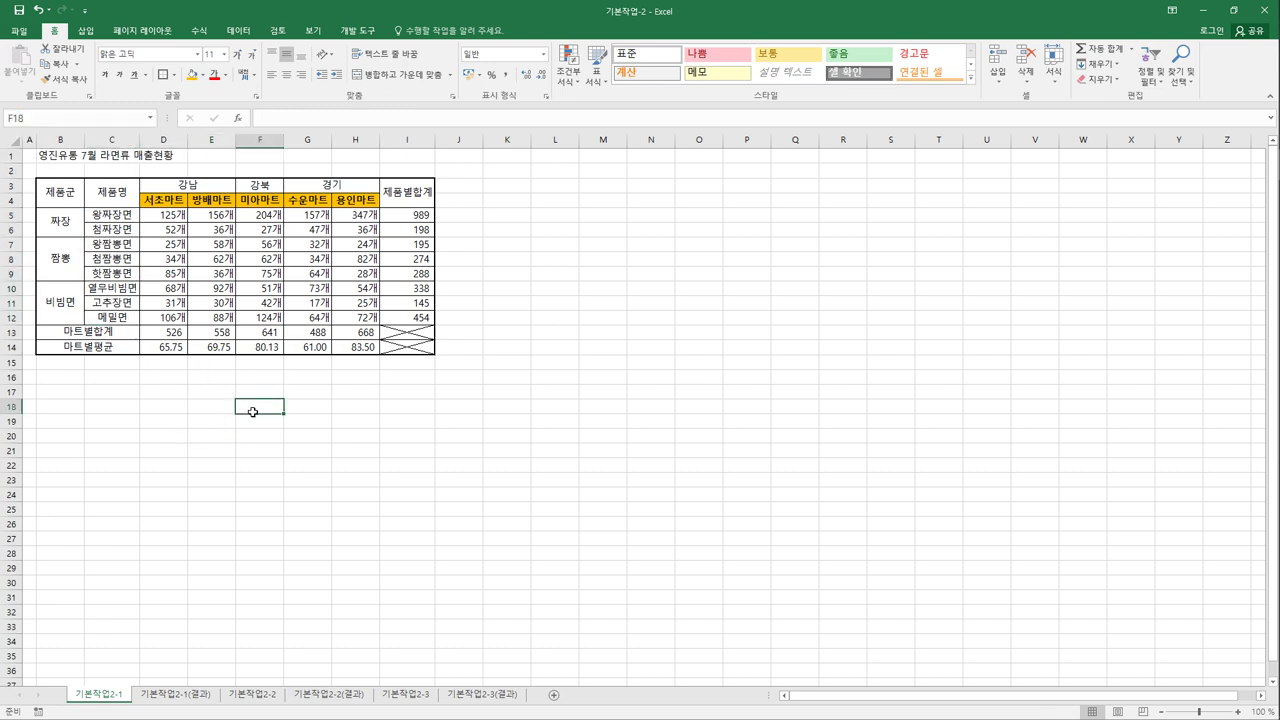
Delete the defined name 제품명 in the Name Manager and check the list of remaining names
left_click(199, 32)
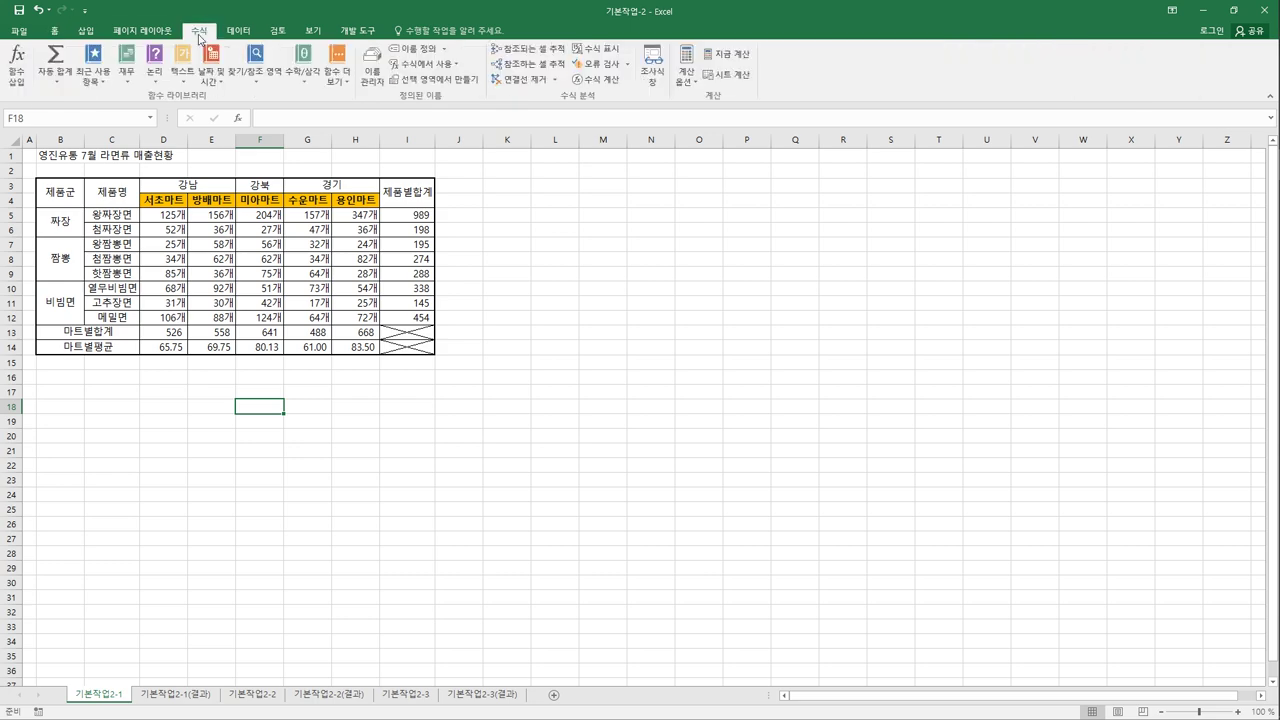
left_click(376, 80)
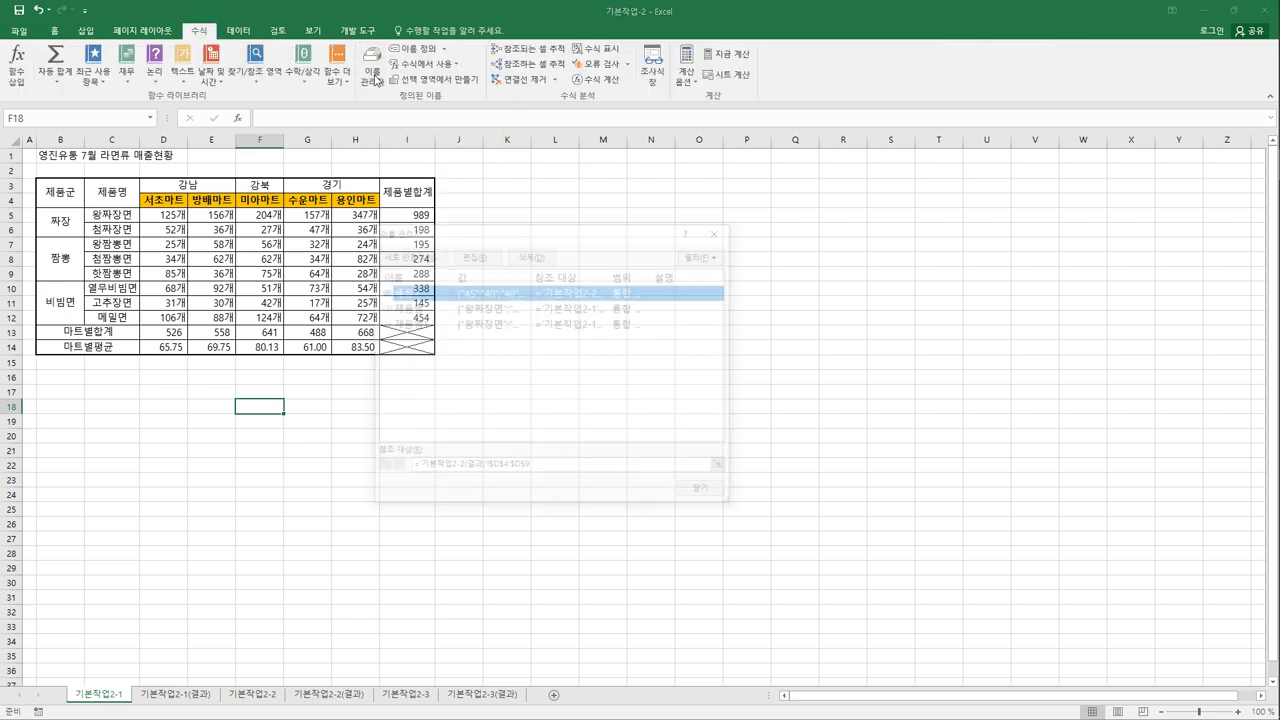
left_click(426, 310)
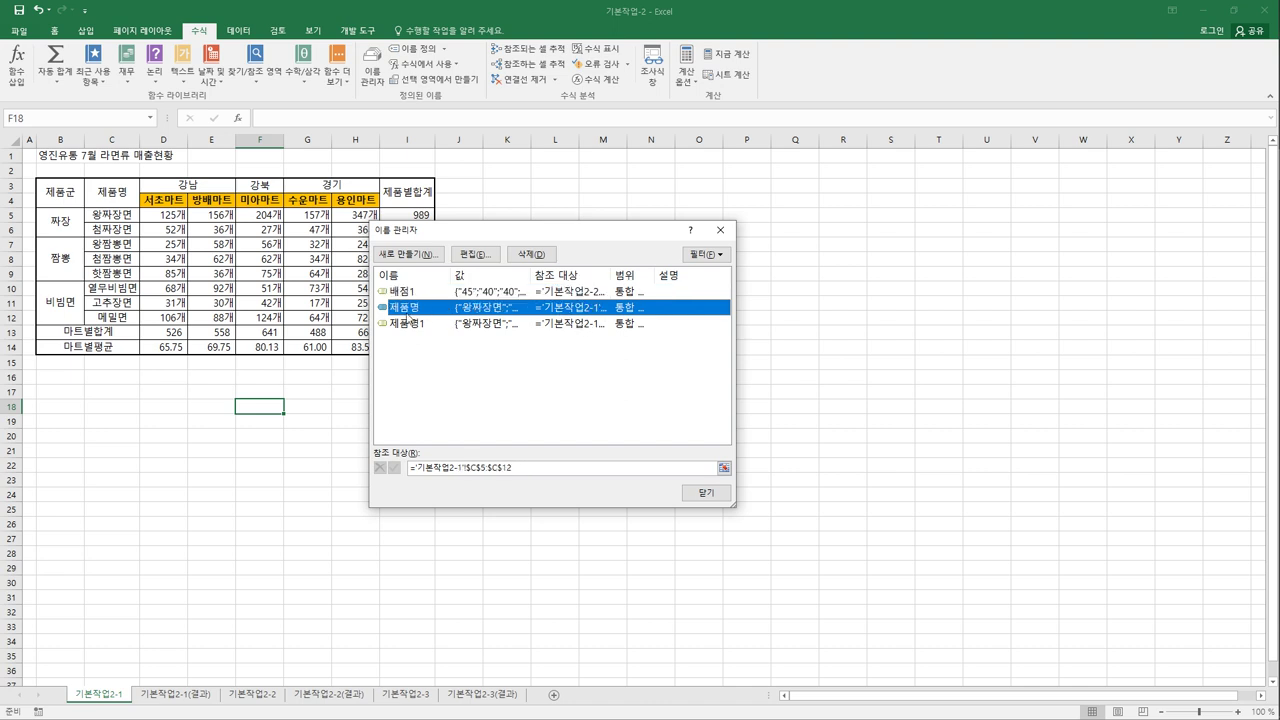
left_click(531, 256)
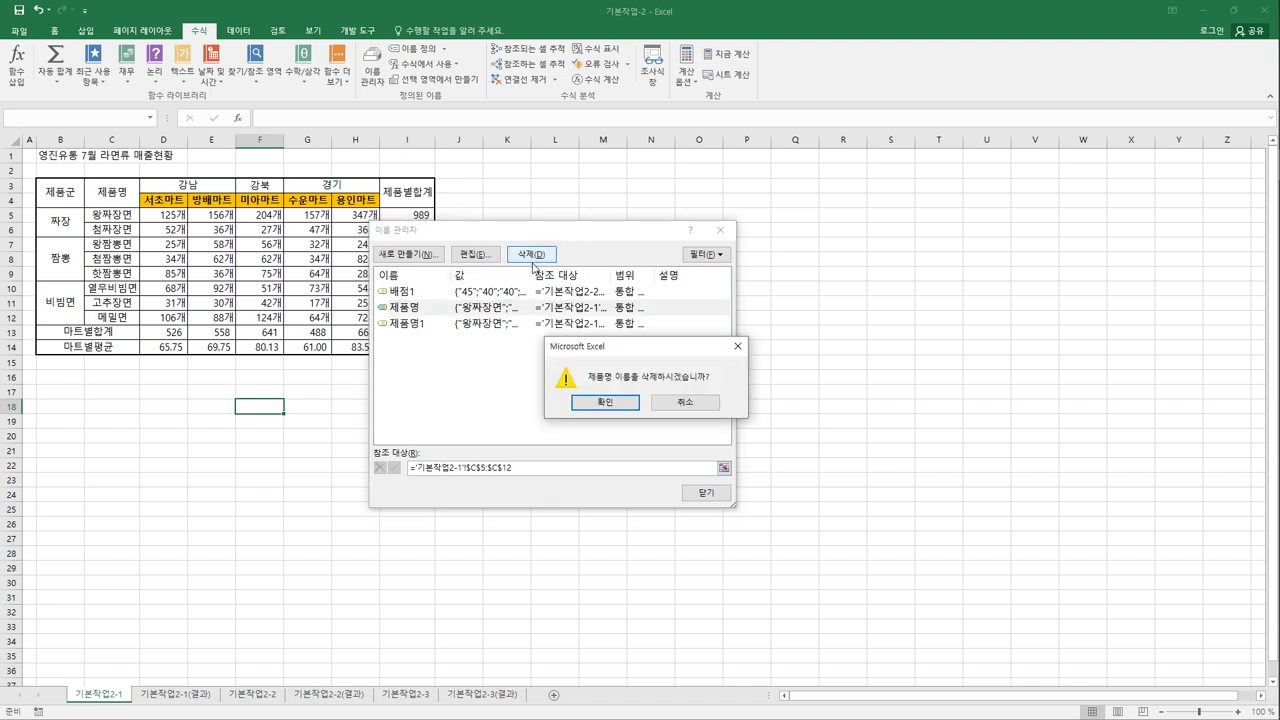
left_click(616, 404)
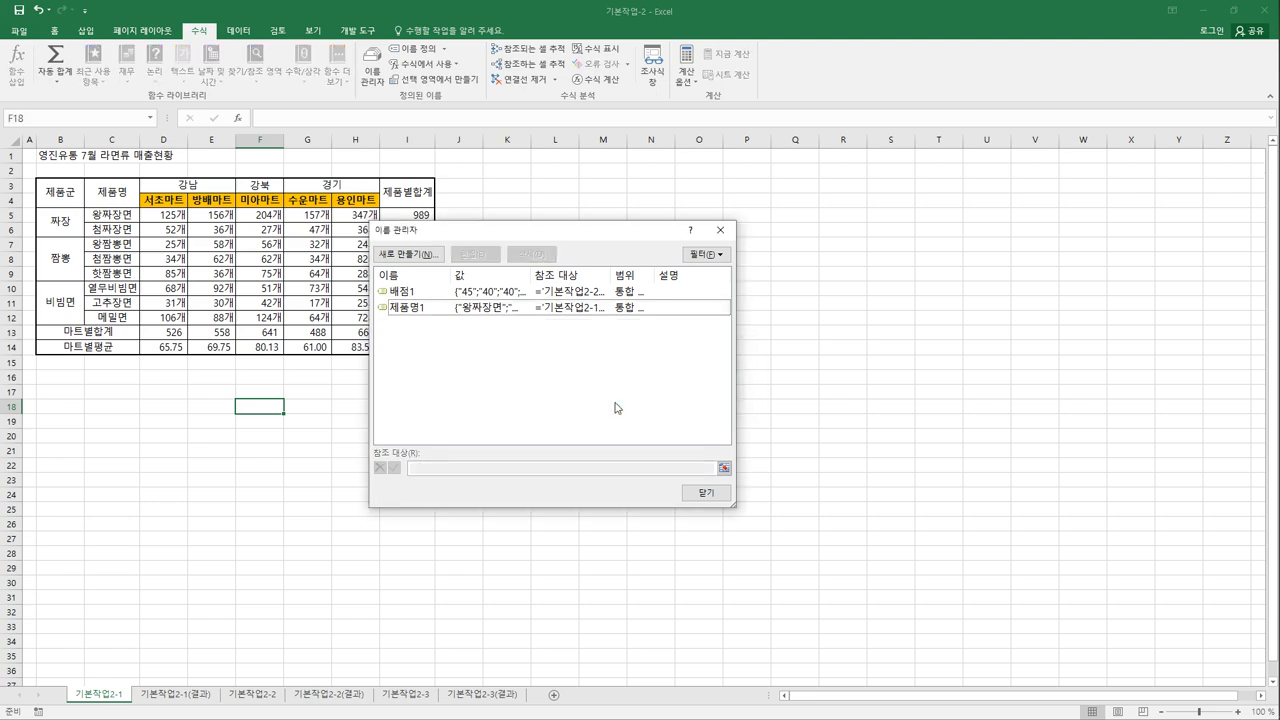
left_click(706, 492)
left_click(478, 420)
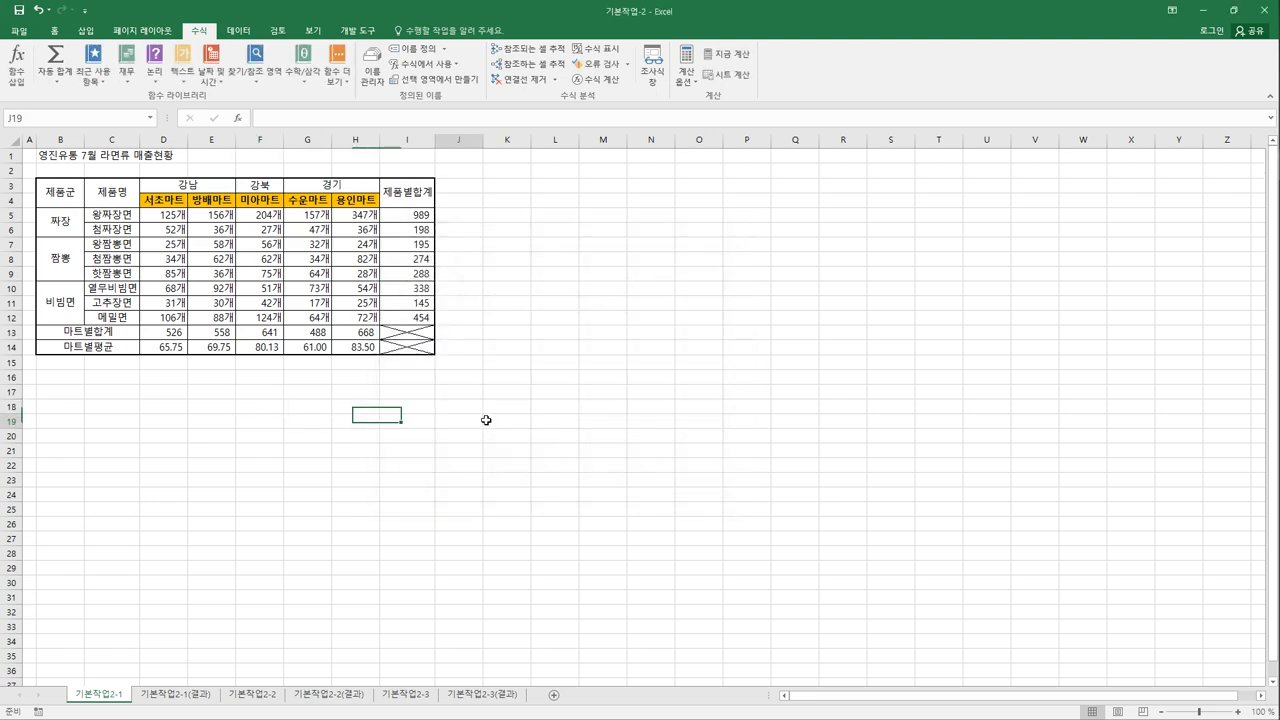
left_click(153, 118)
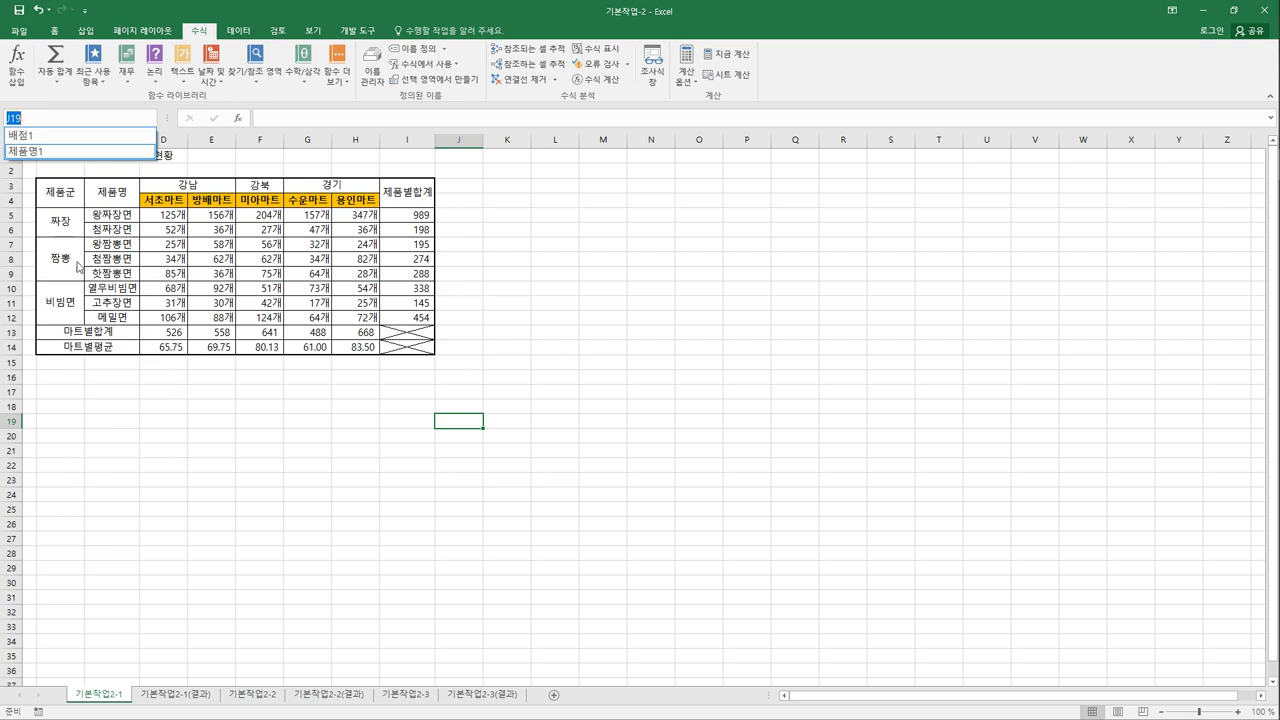
left_click(227, 399)
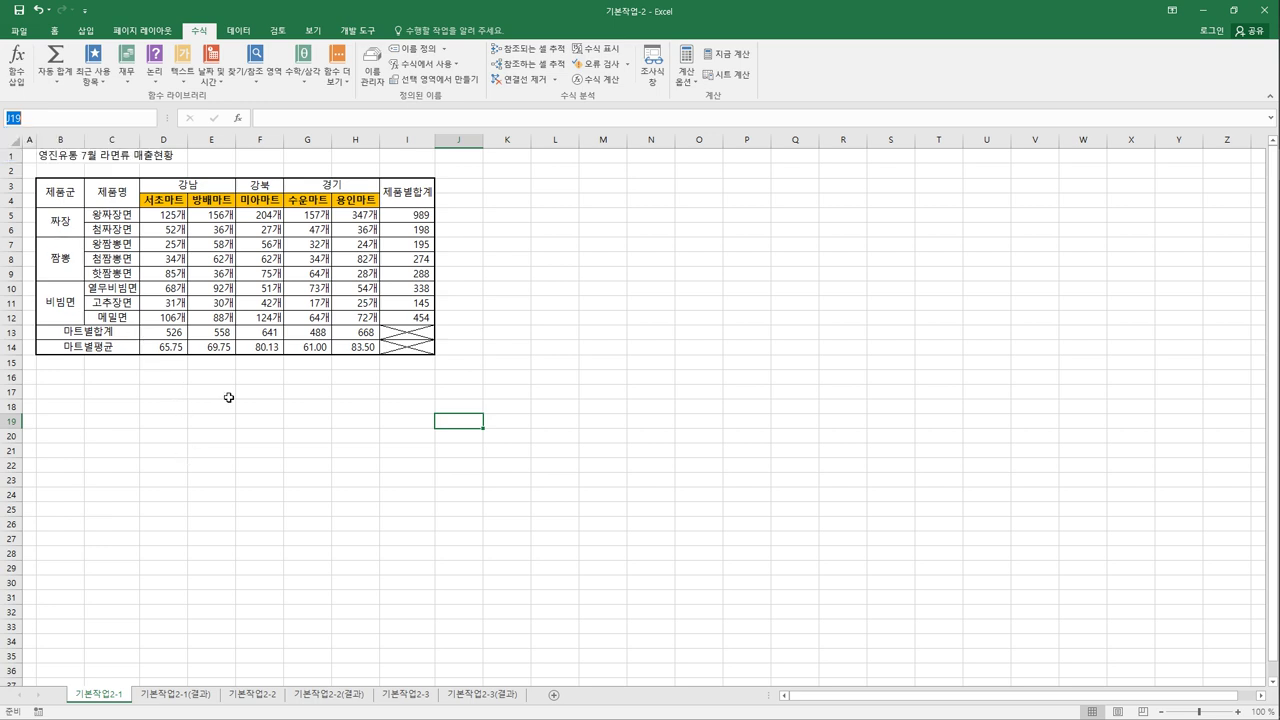
left_click(340, 441)
Name the range C5:C12 제품명 again
left_click_drag(104, 215, 111, 318)
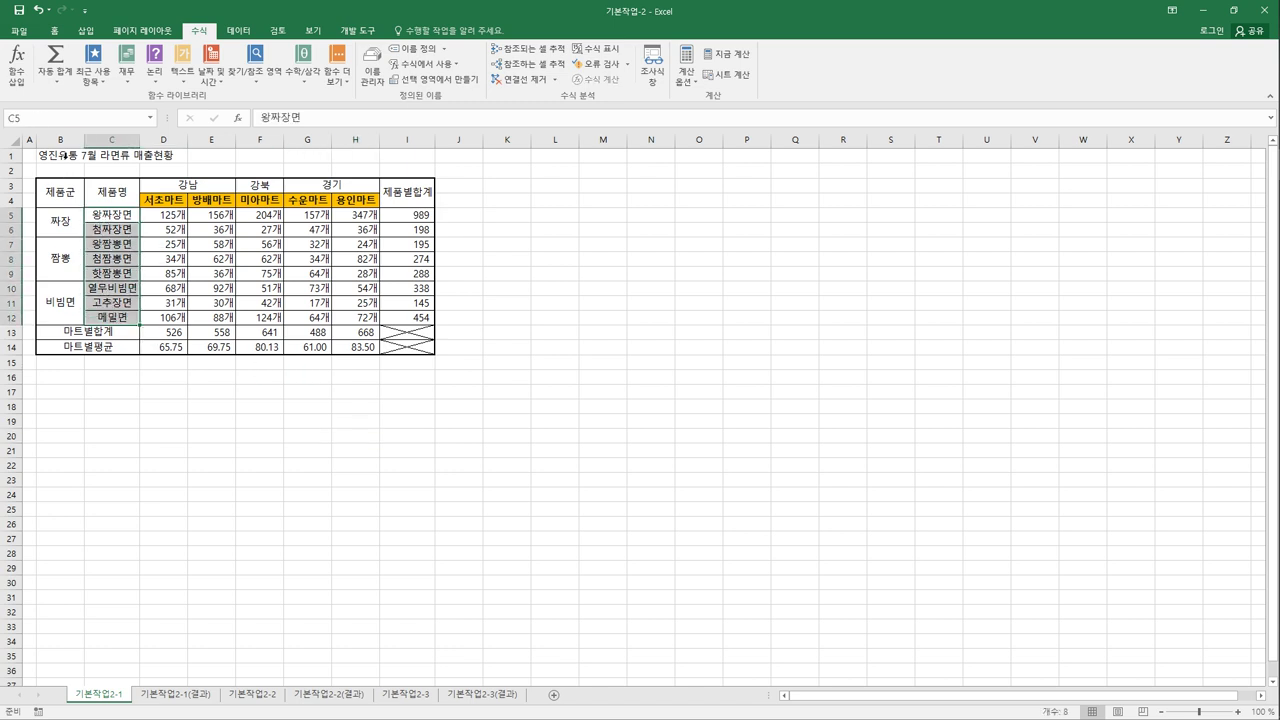
left_click(58, 118)
type("ㅈ")
type("제품명")
key("Return")
Set the horizontal alignment of the merged labels in B13:C14 to 균등 분할 (들여쓰기)
left_click_drag(77, 338, 77, 354)
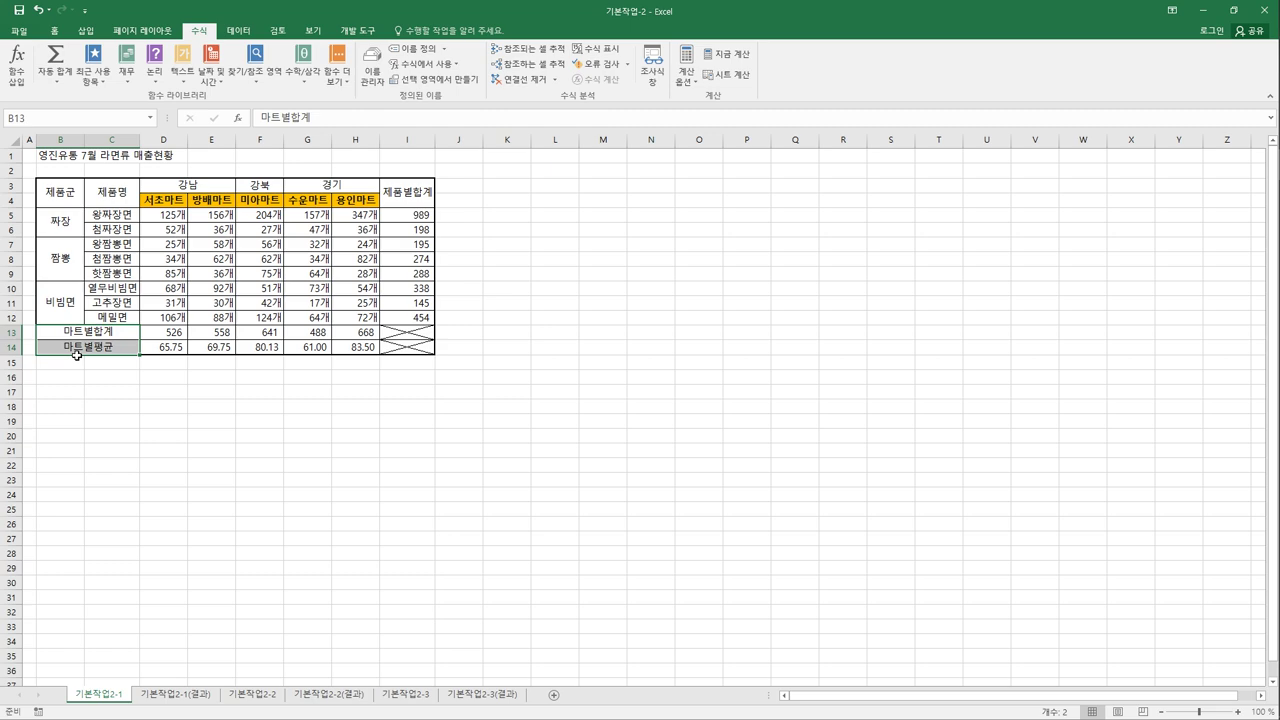
right_click(86, 337)
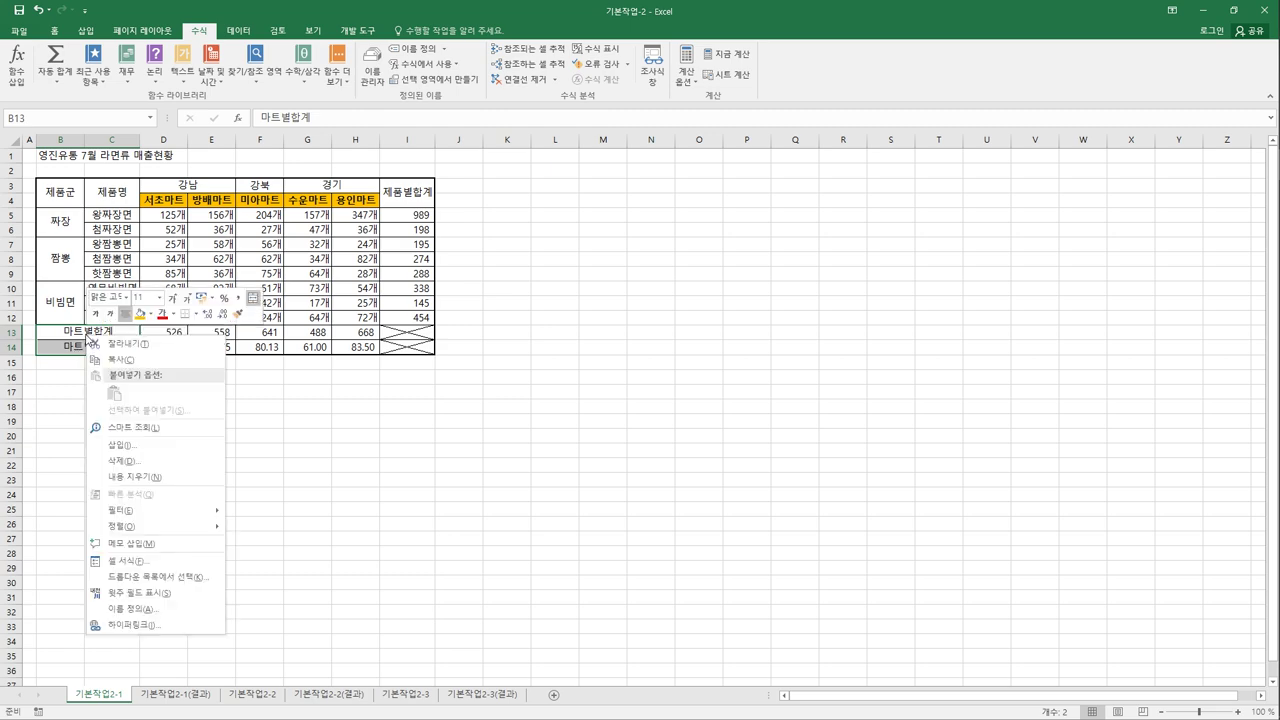
left_click(175, 563)
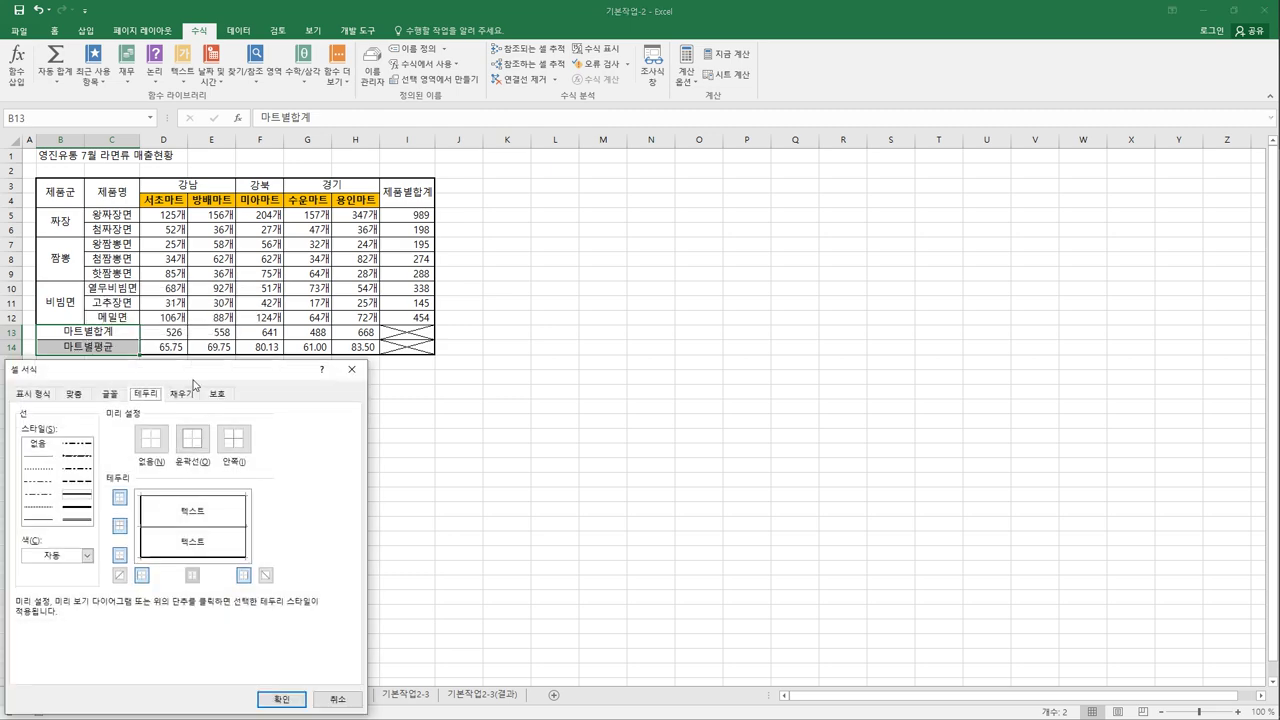
left_click_drag(192, 375, 697, 148)
left_click(577, 172)
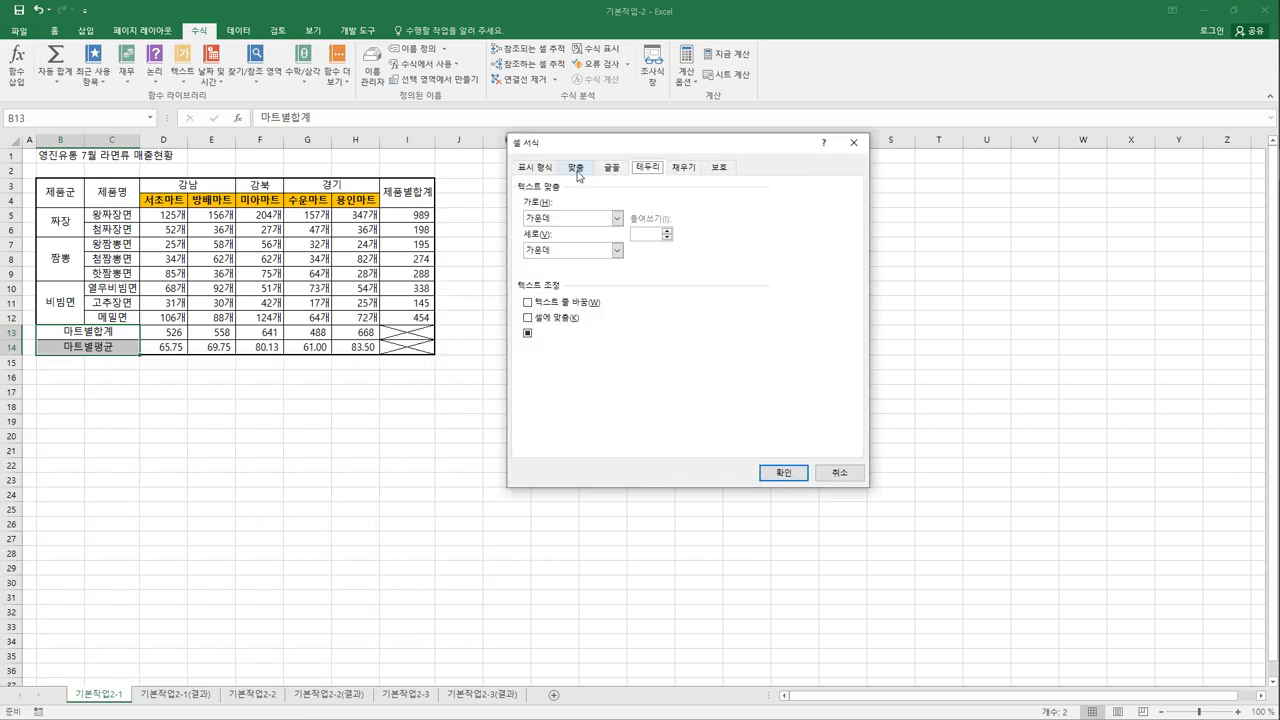
left_click(586, 219)
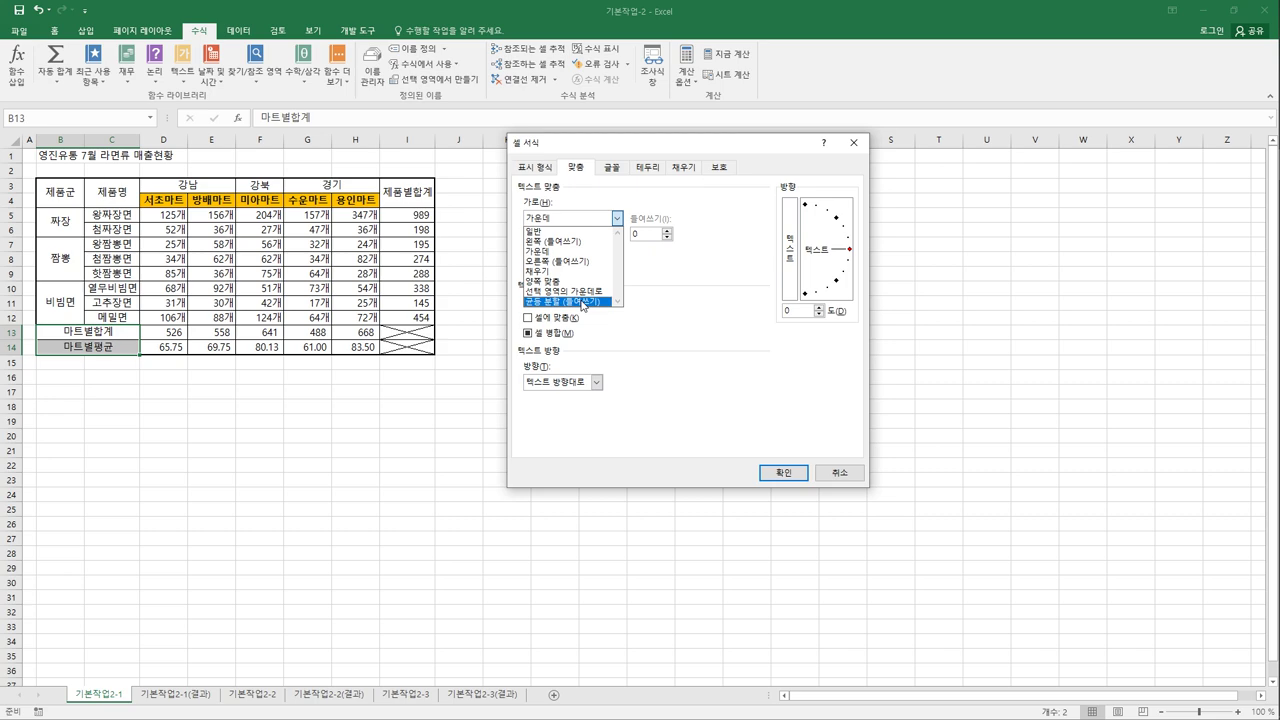
left_click(583, 302)
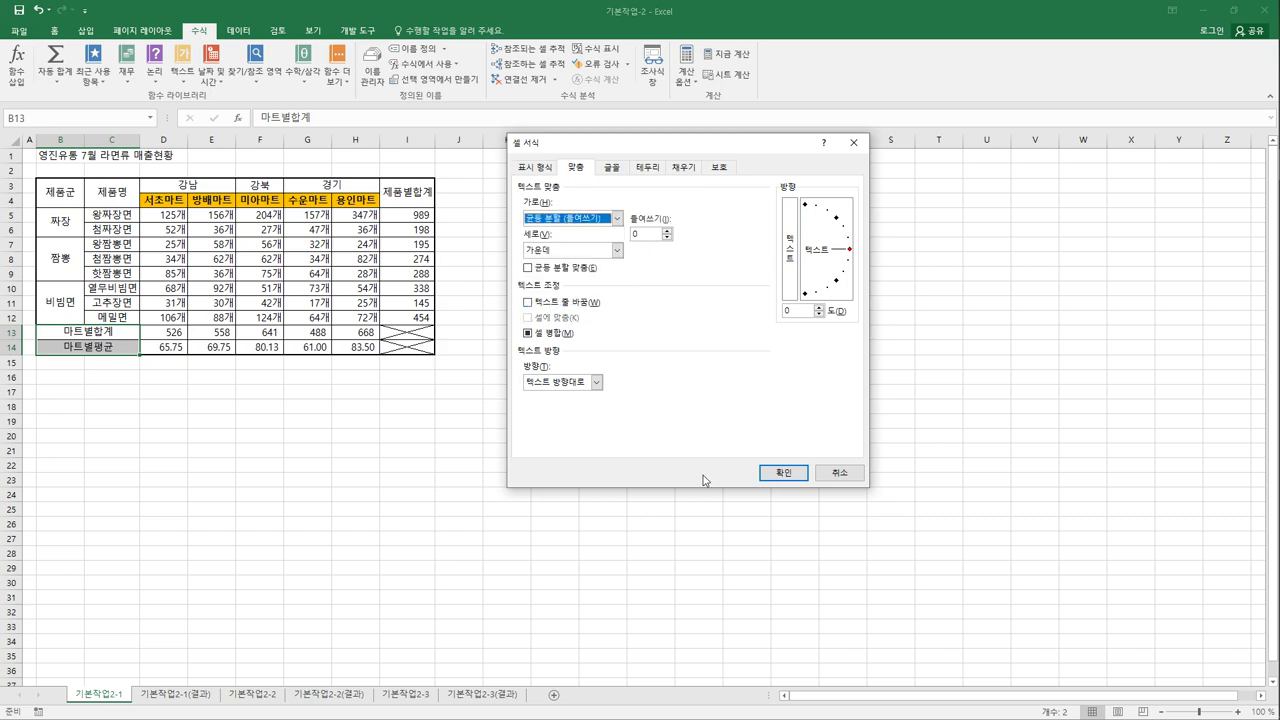
left_click(771, 477)
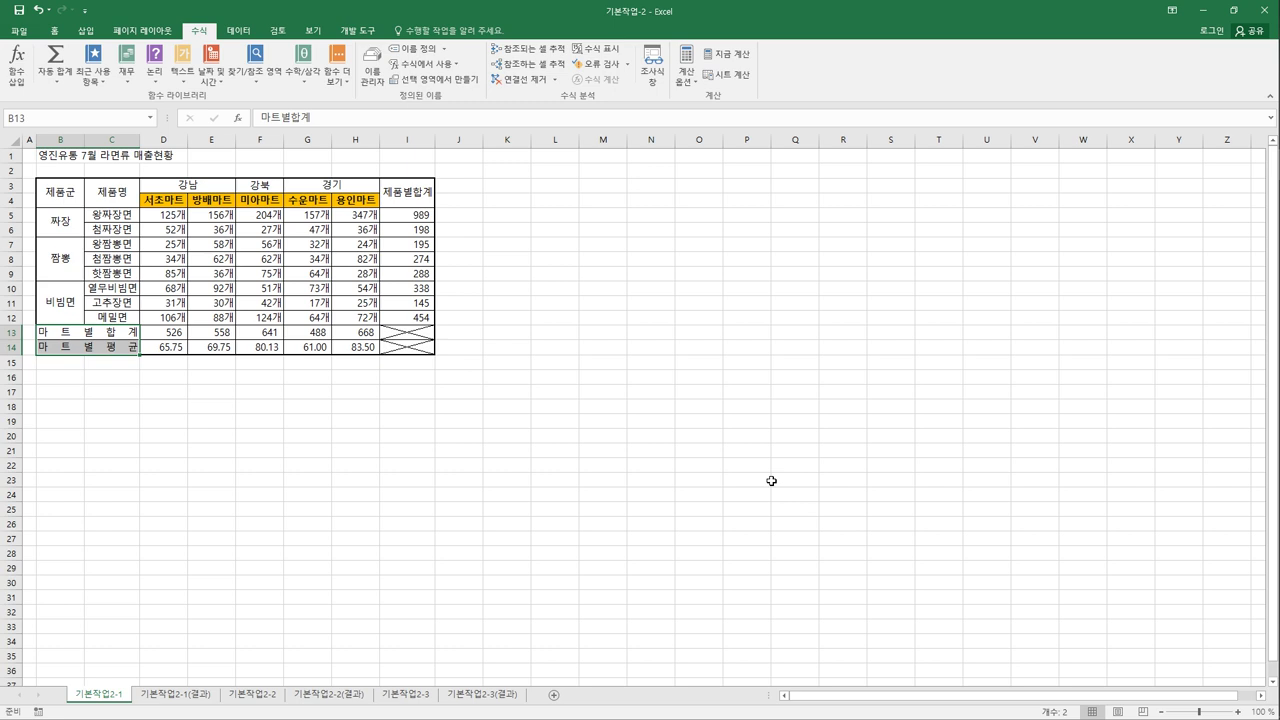
left_click(406, 221)
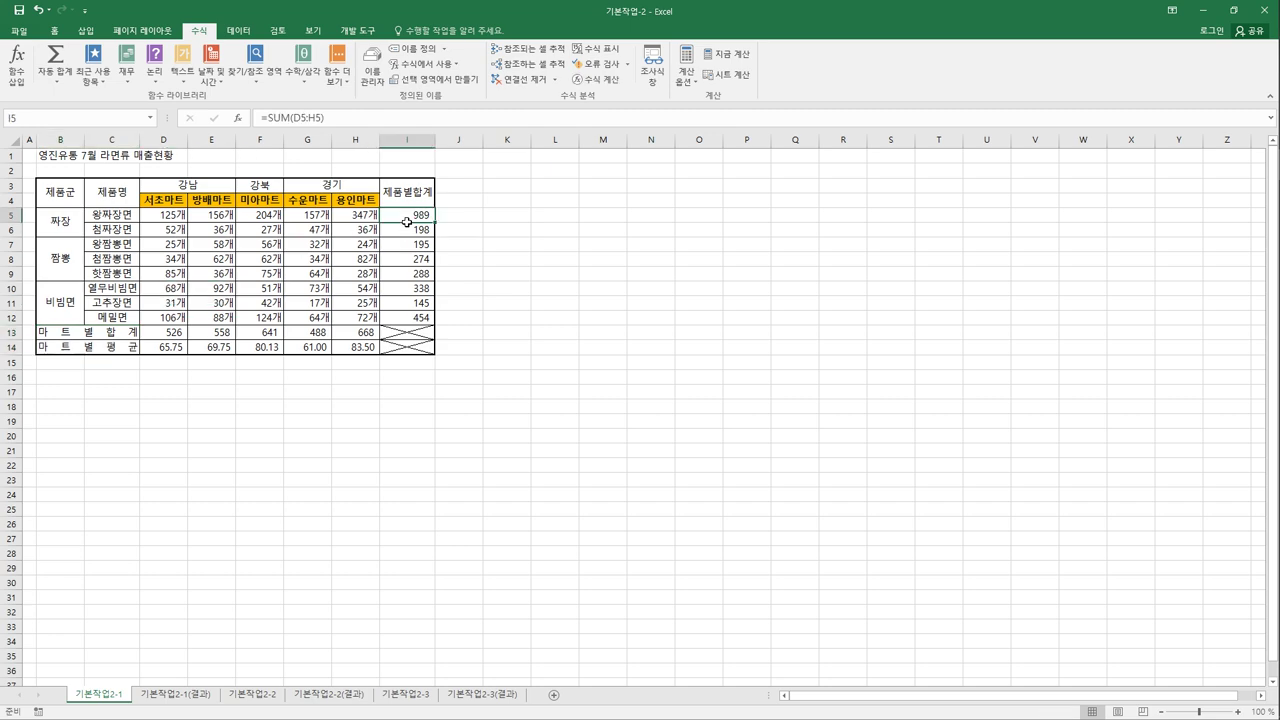
right_click(406, 221)
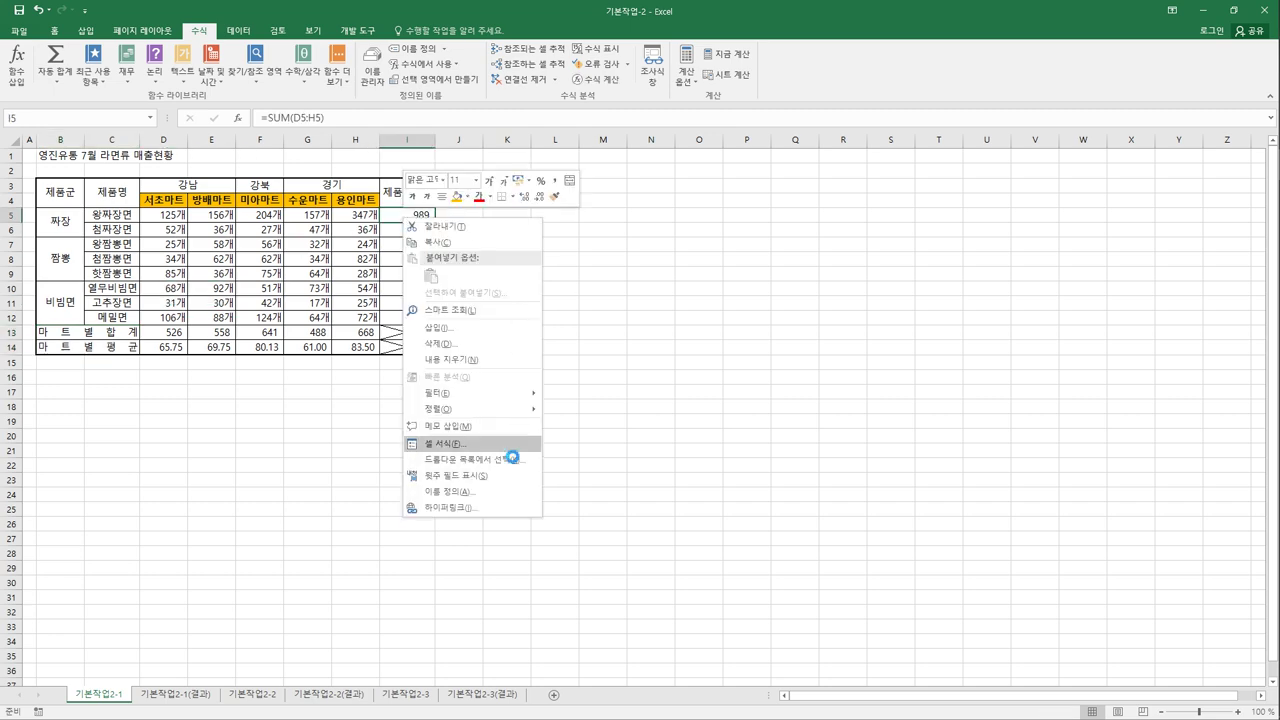
left_click(503, 452)
left_click_drag(493, 271, 658, 244)
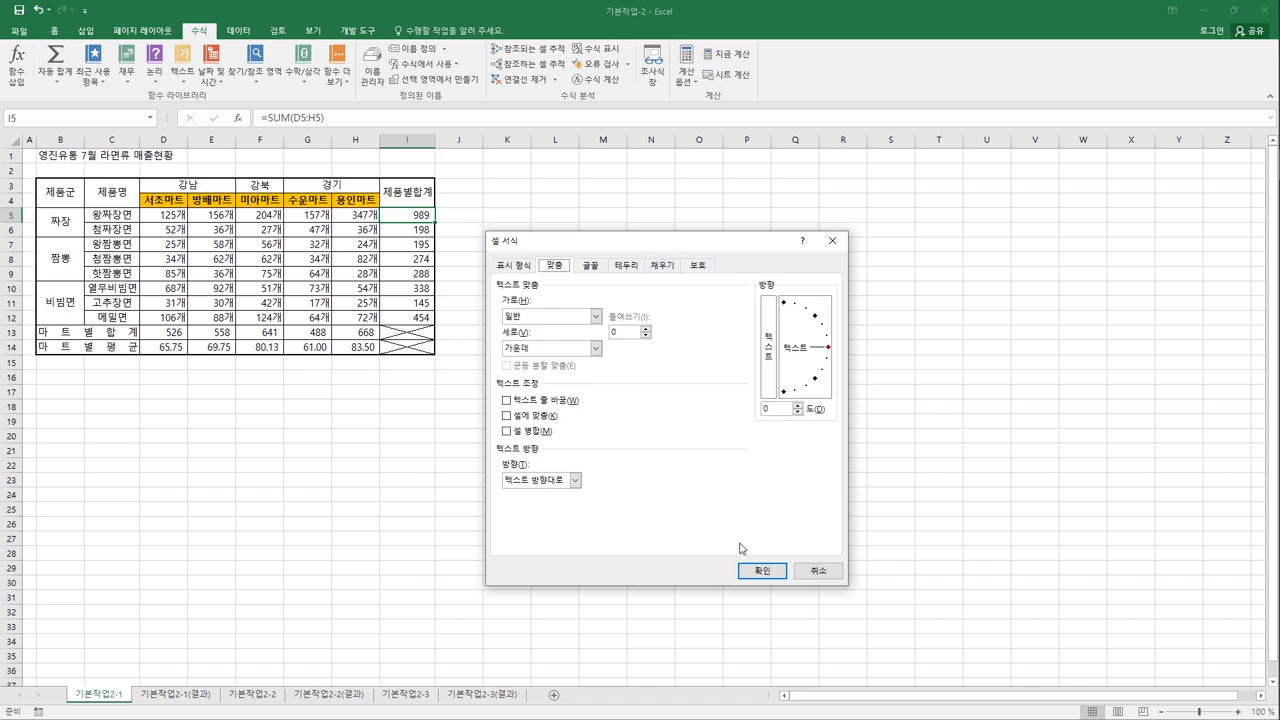
left_click(818, 571)
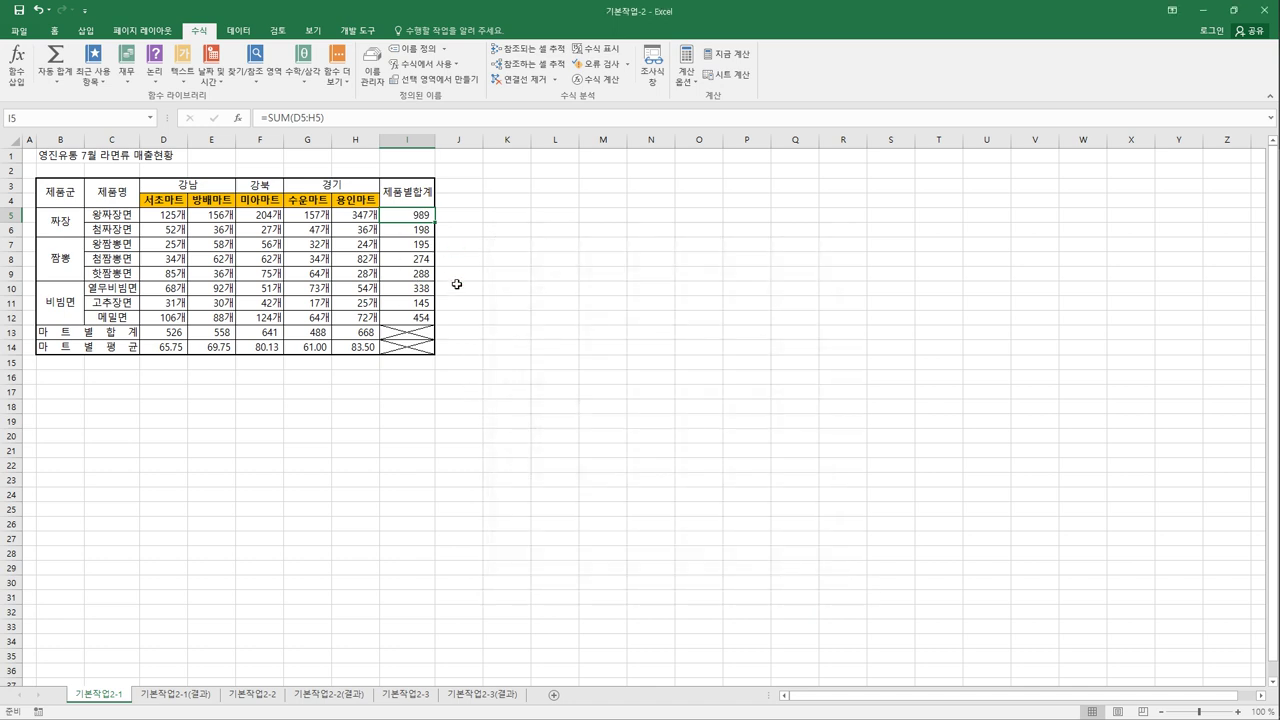
Insert a memo on cell I5 and replace its default author text with 최고인기품목
right_click(410, 221)
left_click(491, 434)
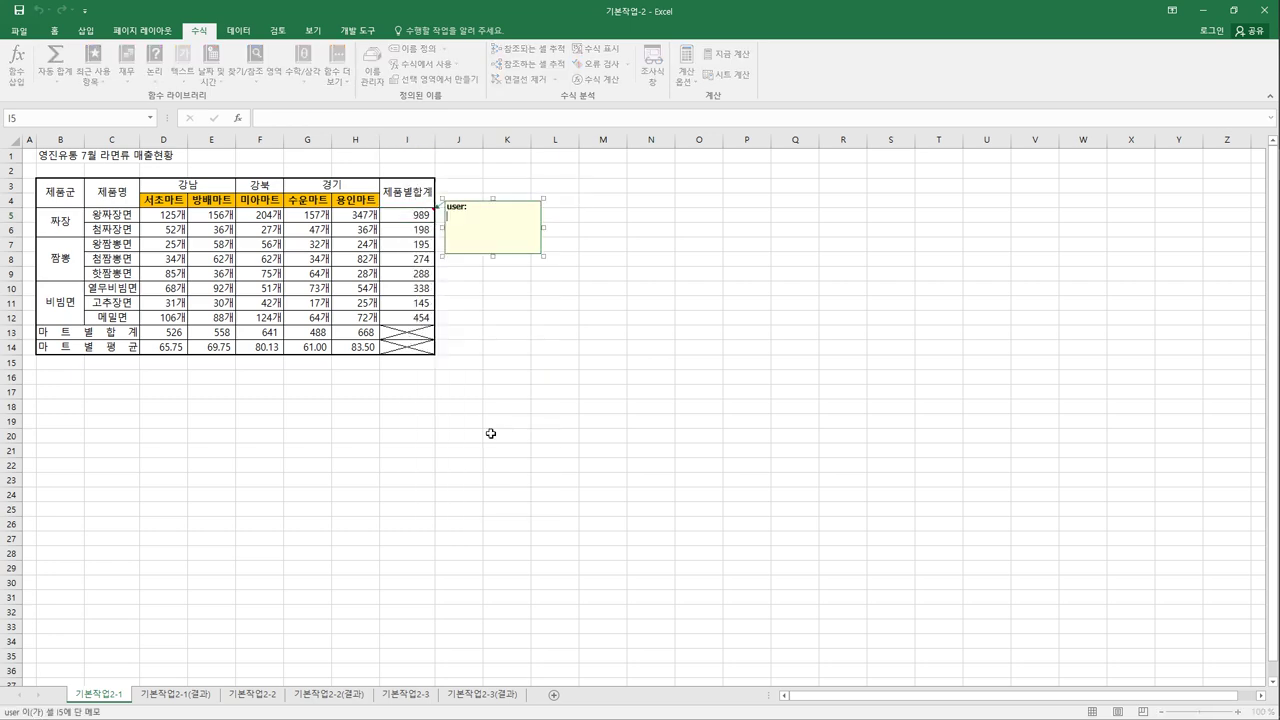
key("ctrl+a")
type("최고인기종목")
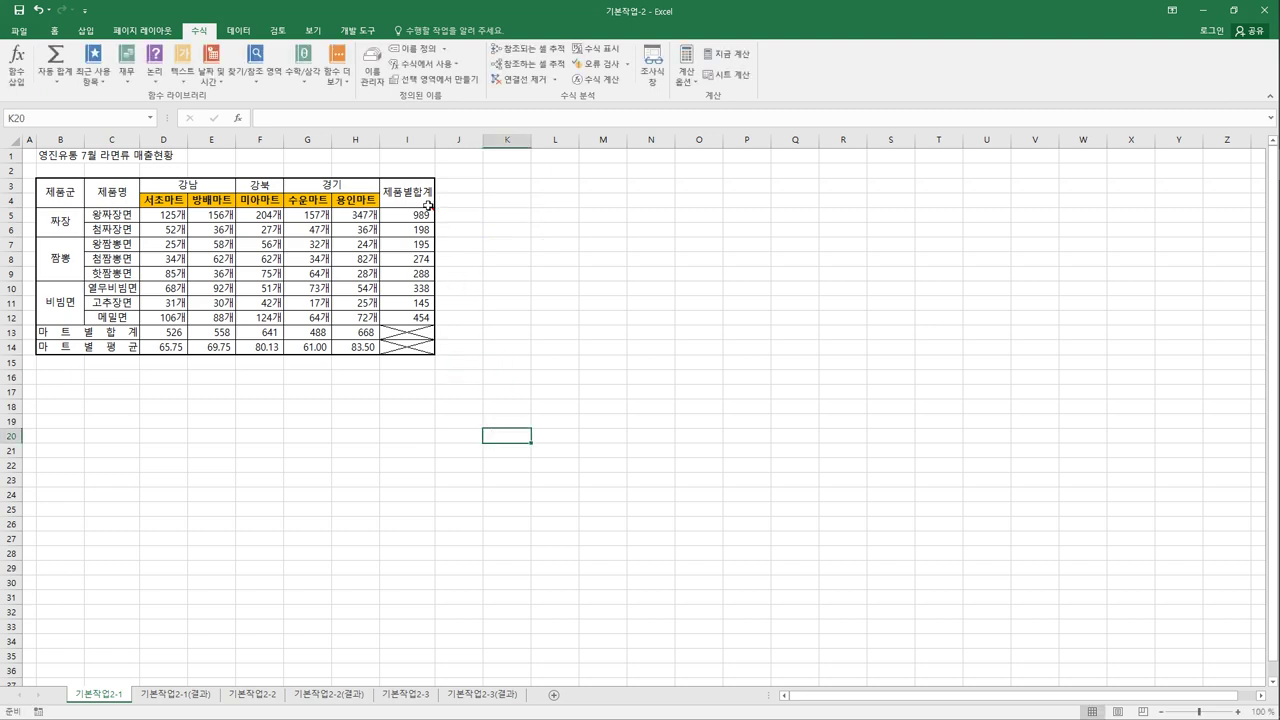
Set the memo on cell I5 to be always displayed
left_click(398, 222)
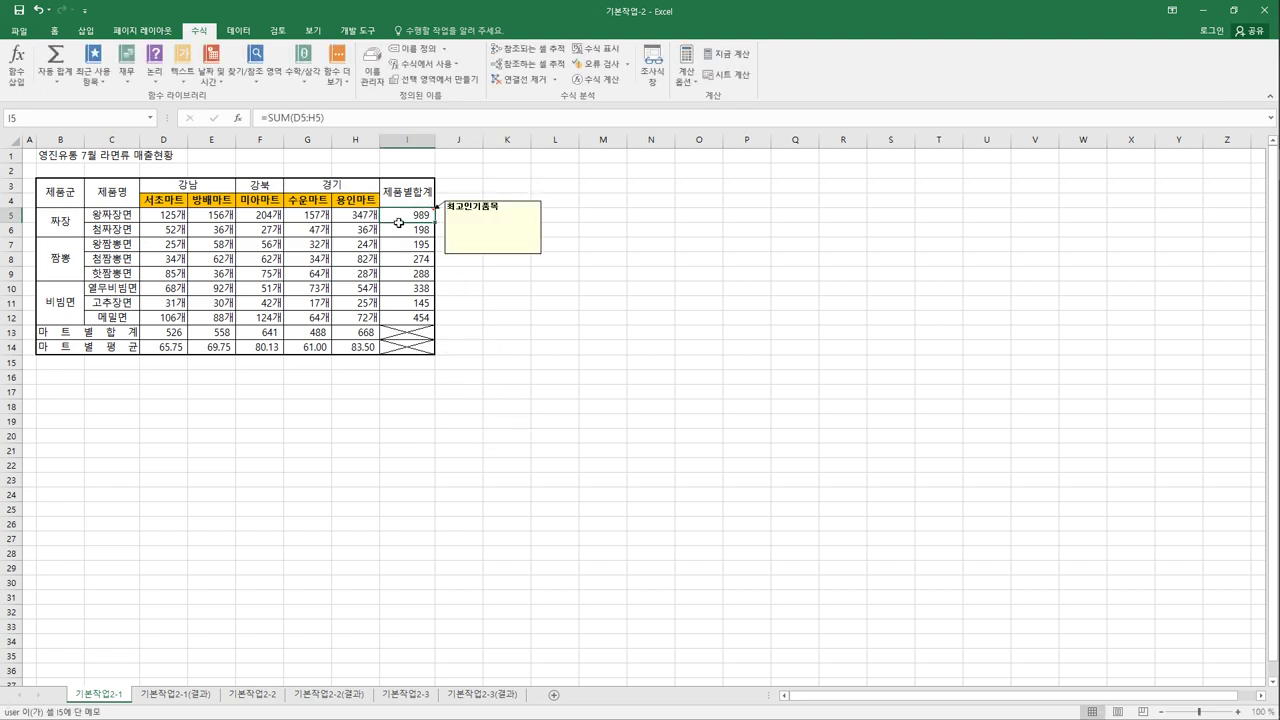
right_click(398, 222)
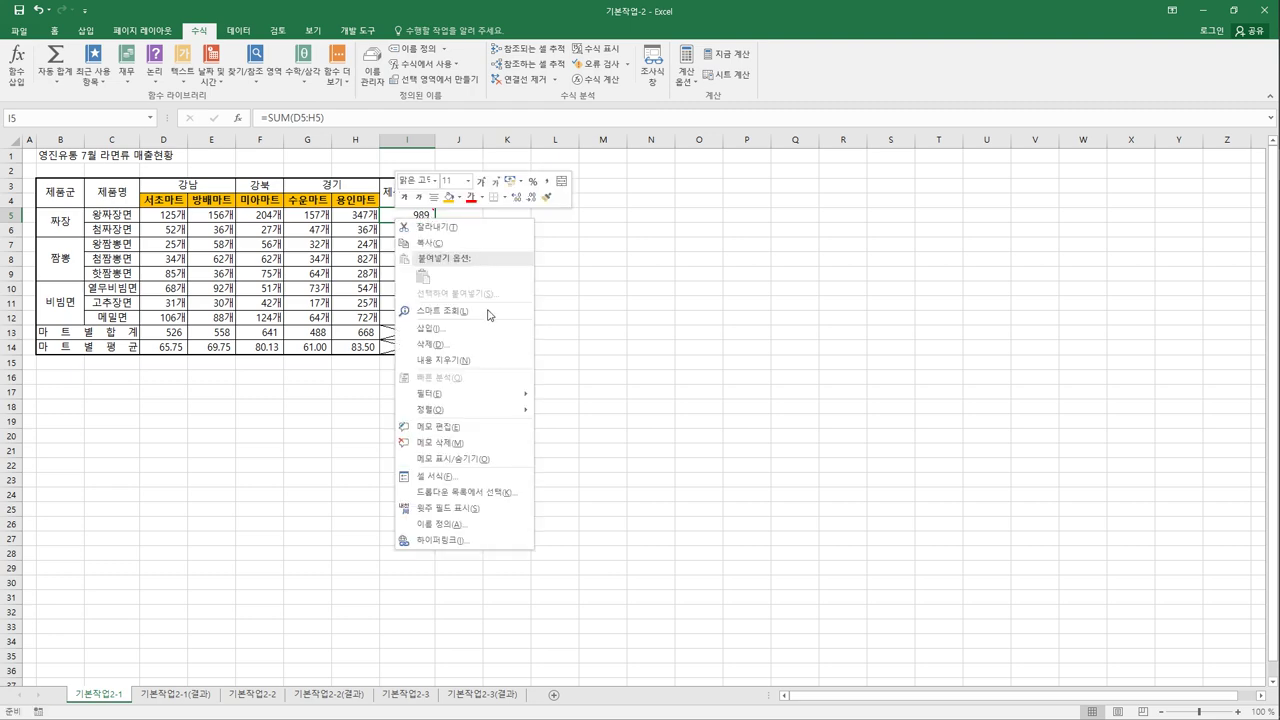
left_click(502, 462)
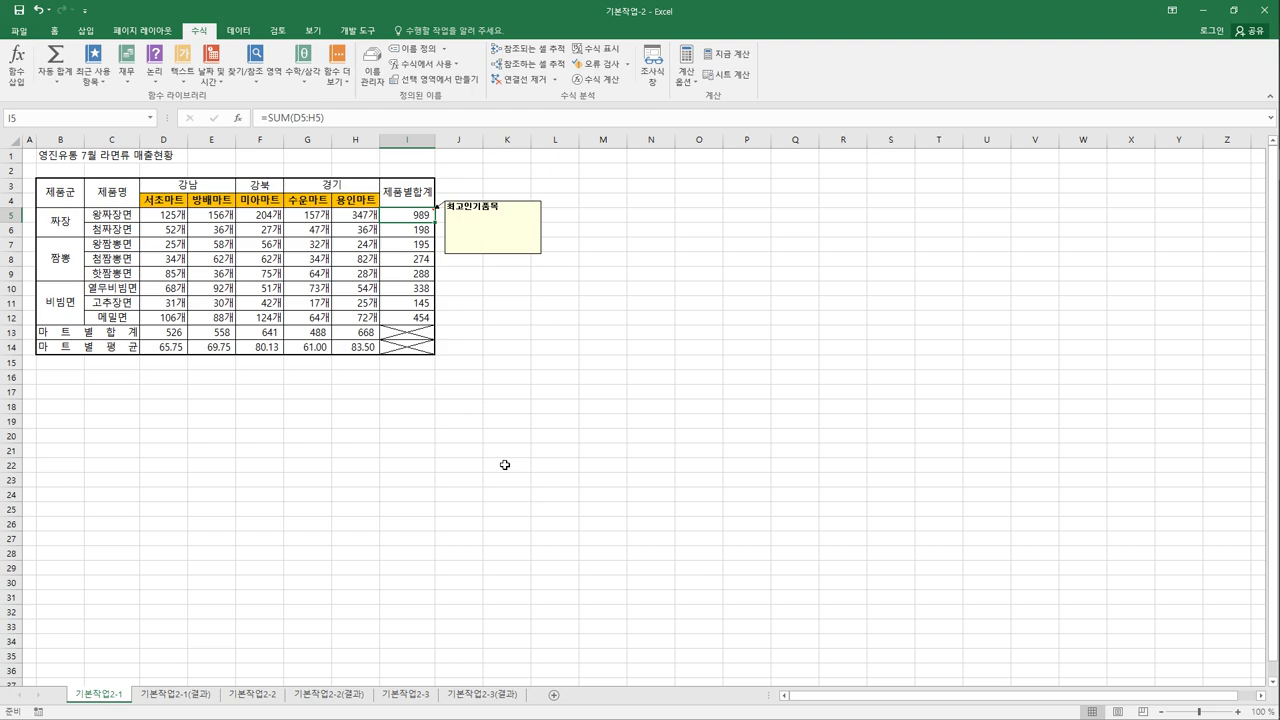
Turn on automatic sizing (자동 크기) for the memo on cell I5 so its box fits the text
left_click(497, 208)
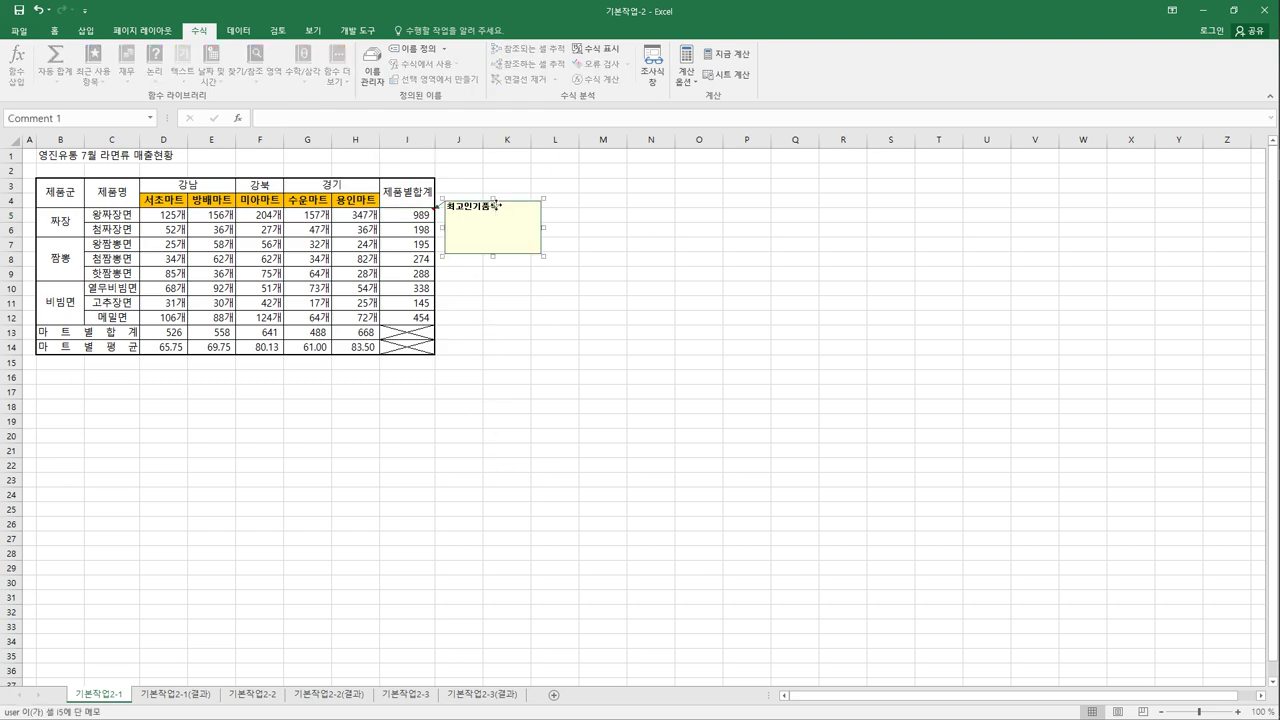
right_click(491, 201)
left_click(558, 364)
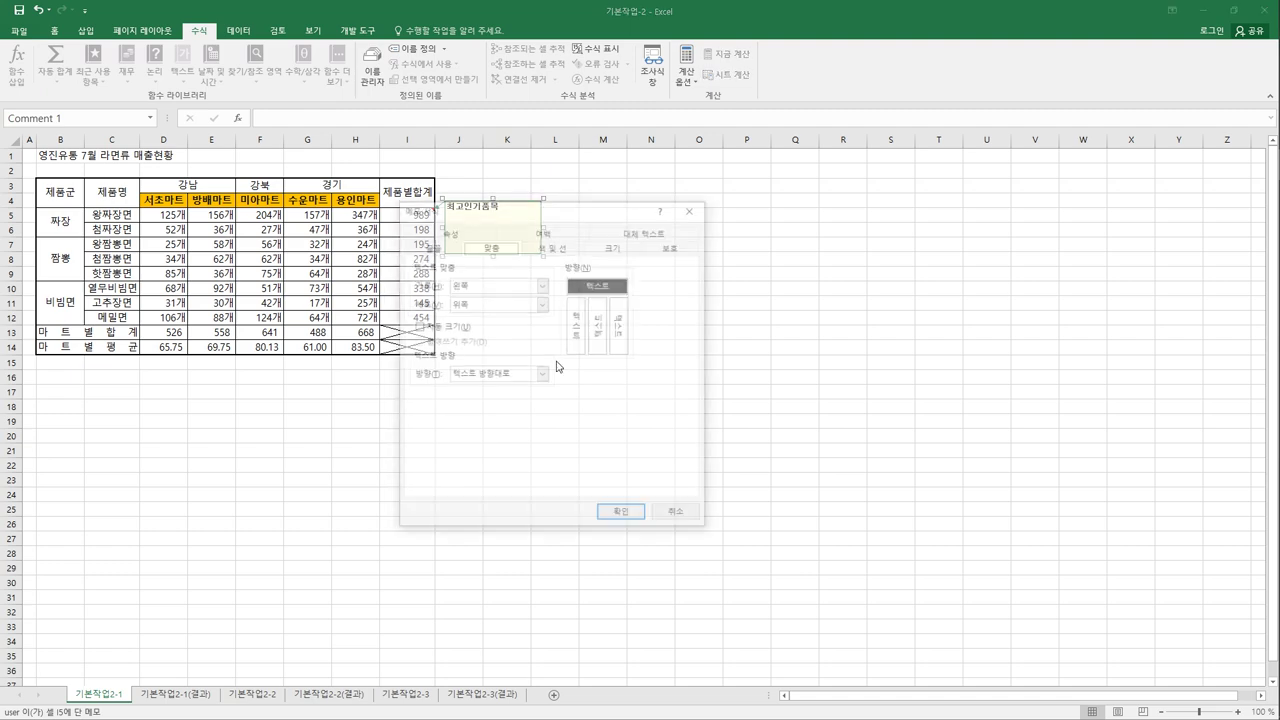
left_click(455, 333)
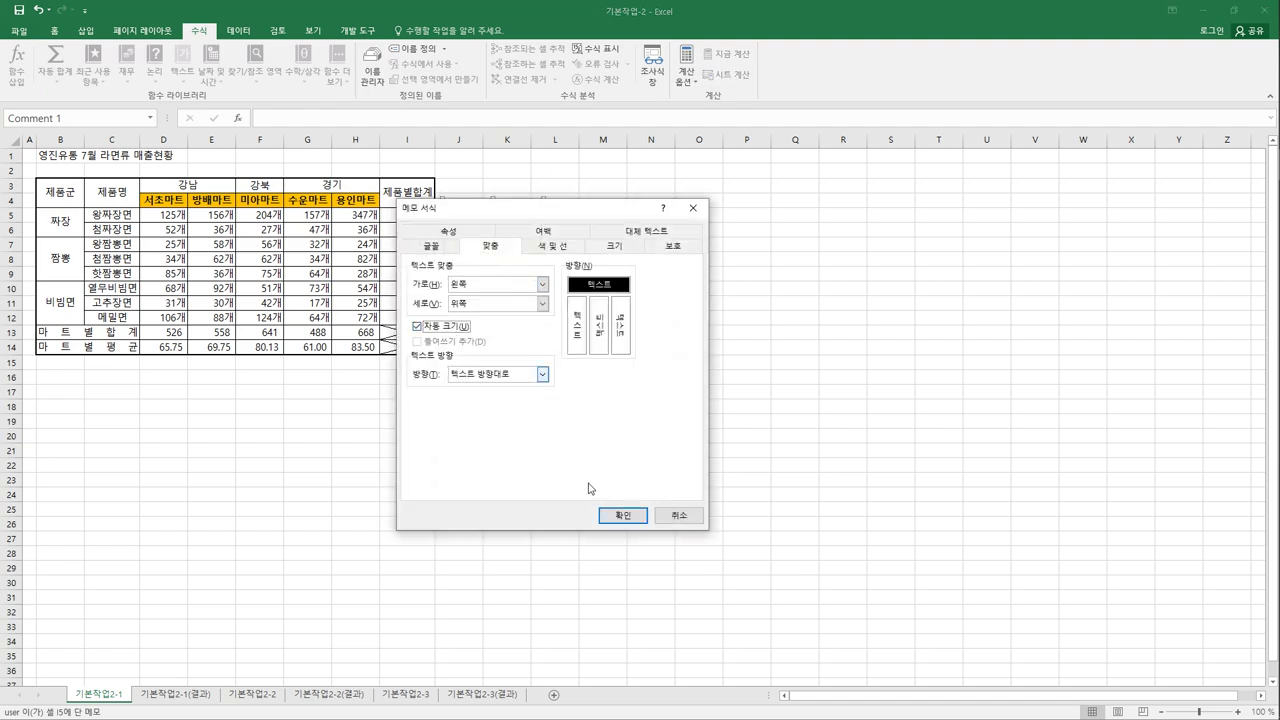
left_click(622, 515)
left_click(603, 451)
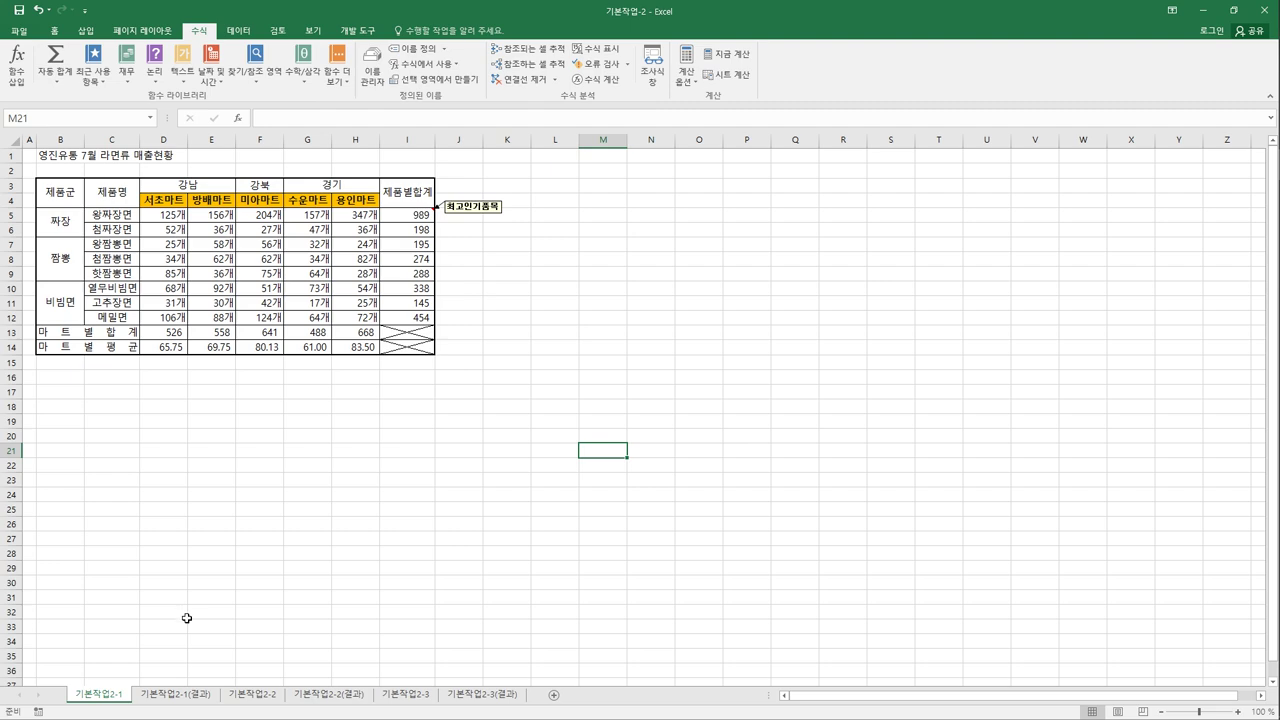
Compare the finished table and memo on sheet 기본작업2-1 with sheet 기본작업2-1(결과)
left_click(147, 700)
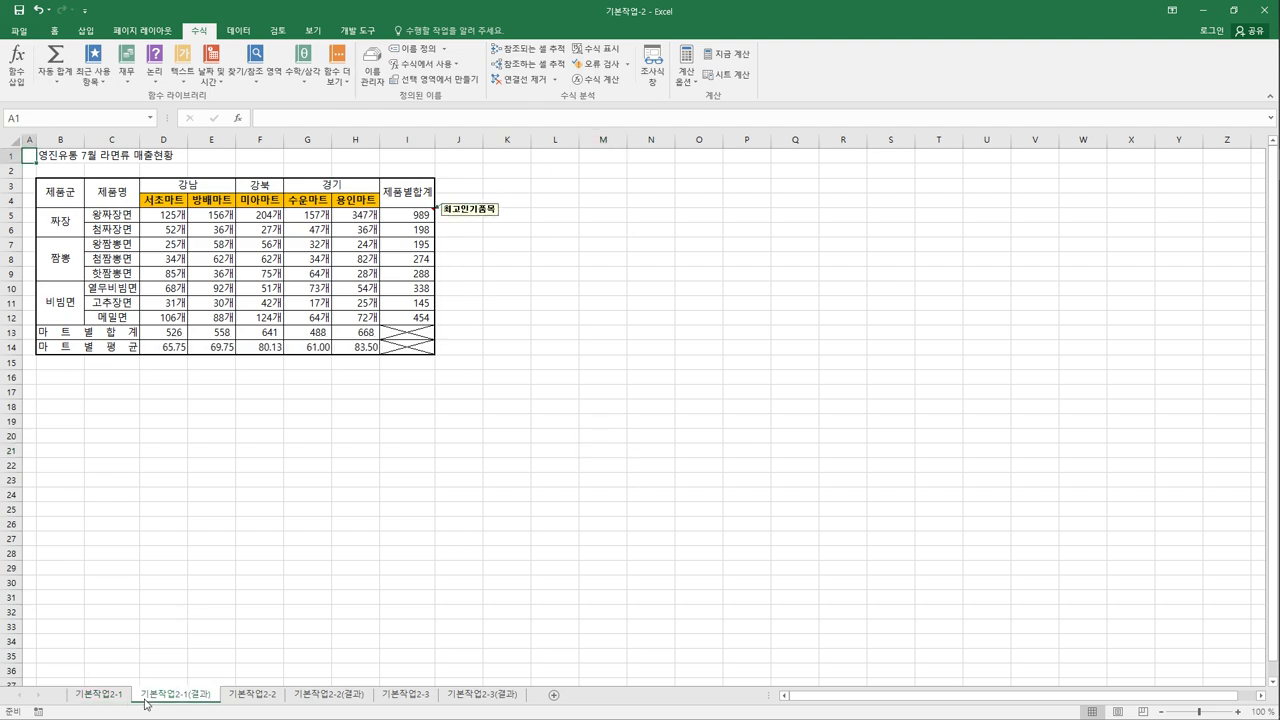
left_click(112, 695)
left_click(168, 698)
left_click(120, 698)
left_click(162, 698)
left_click(116, 698)
left_click(159, 699)
left_click(425, 611)
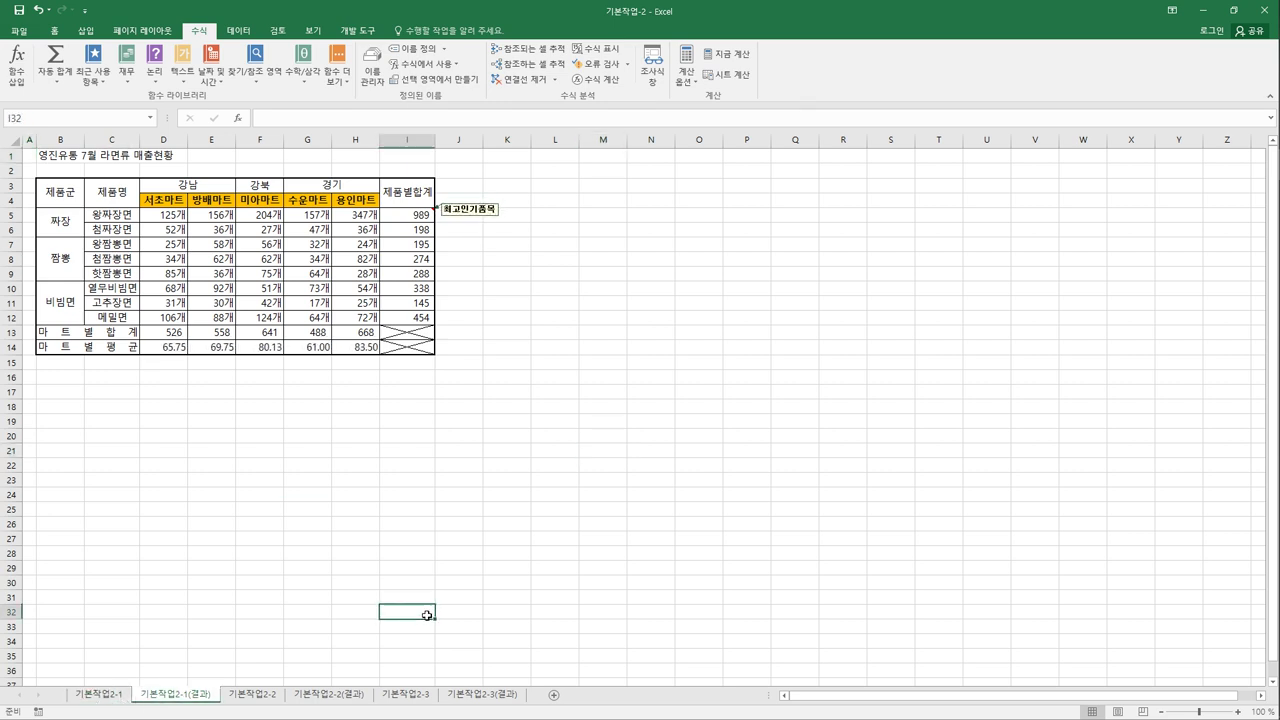
On sheet 기본작업2-2, merge and center the title across A1:F1
left_click(279, 700)
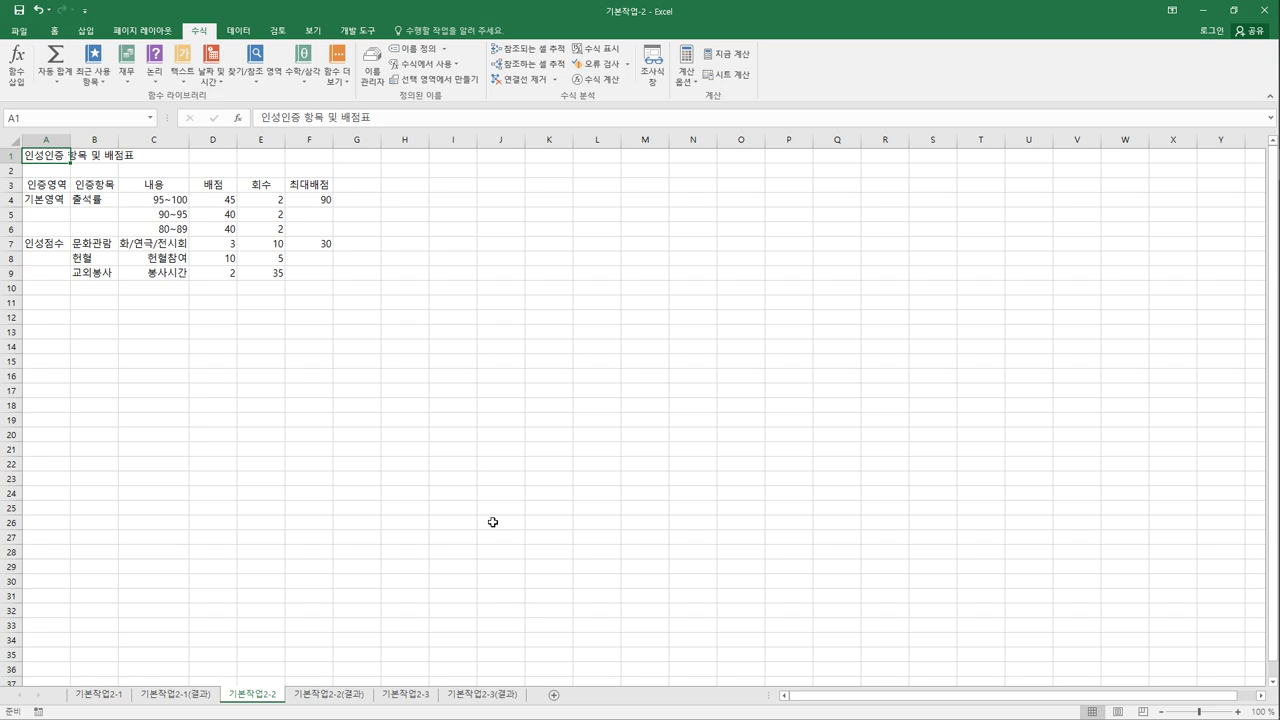
left_click_drag(38, 160, 299, 162)
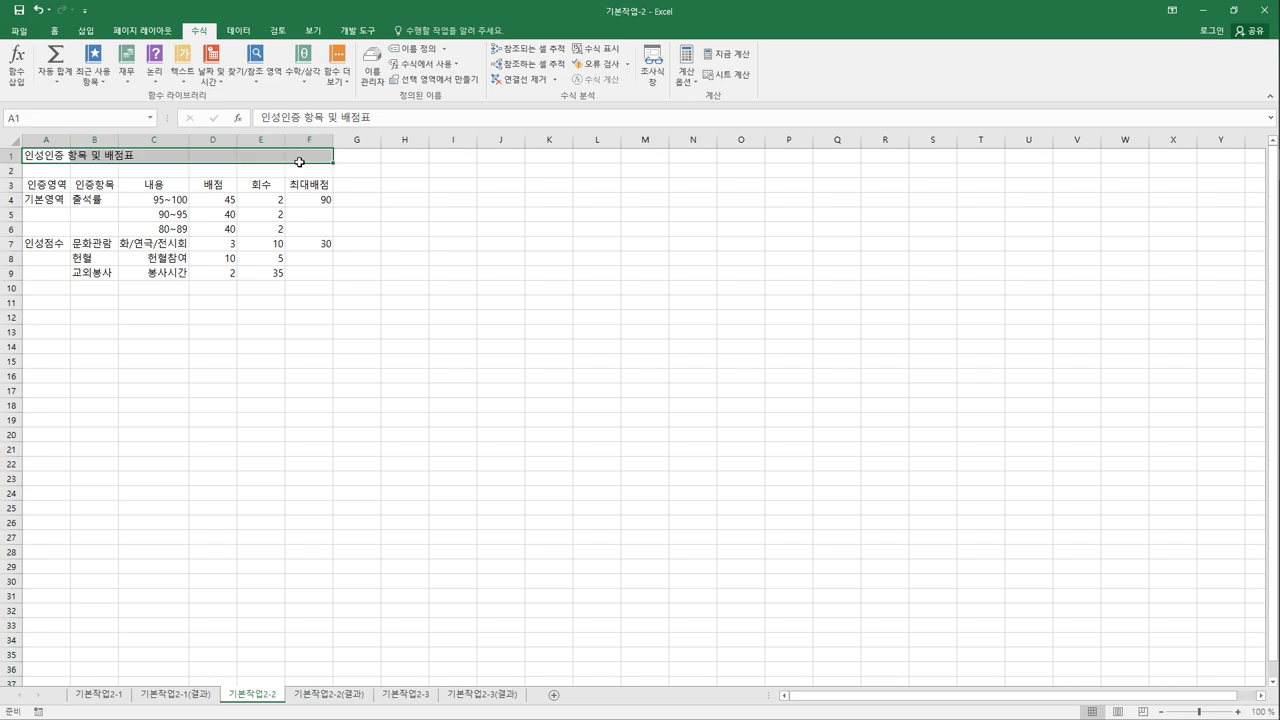
left_click(60, 32)
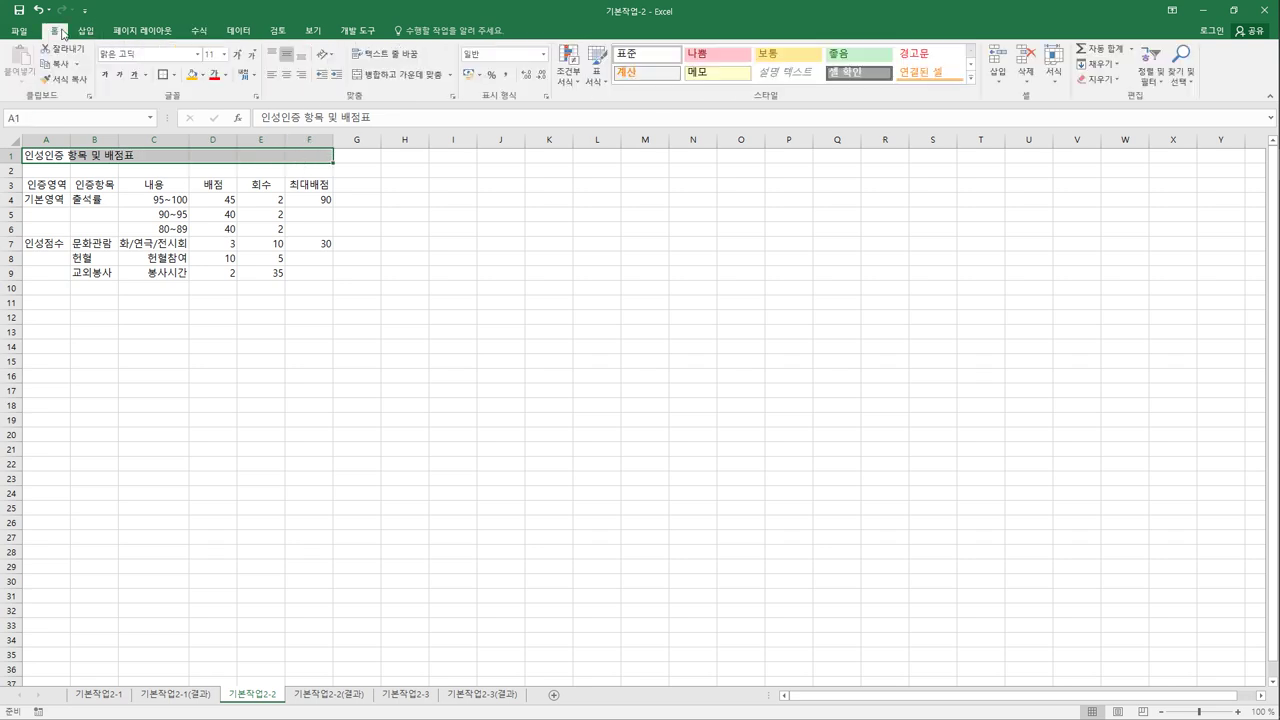
left_click(387, 75)
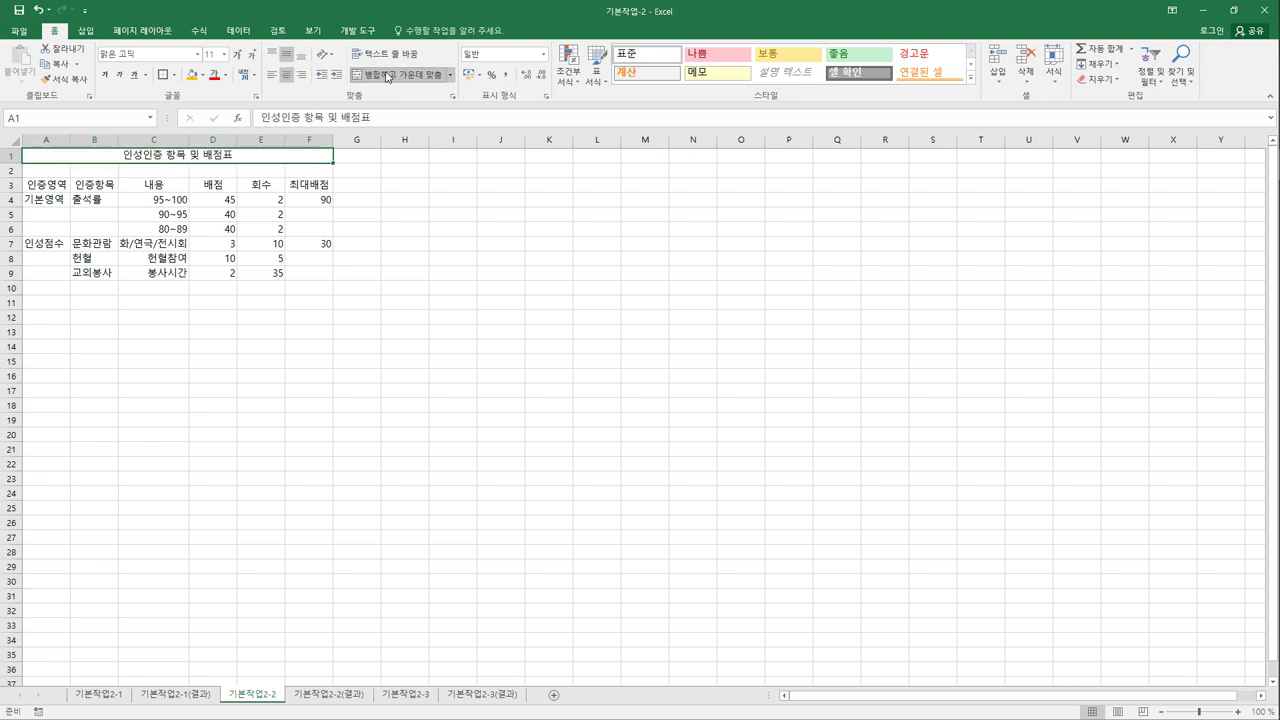
Try merging and centering the title across A1:G1 instead, and return it to the A1:F1 merge
left_click(387, 75)
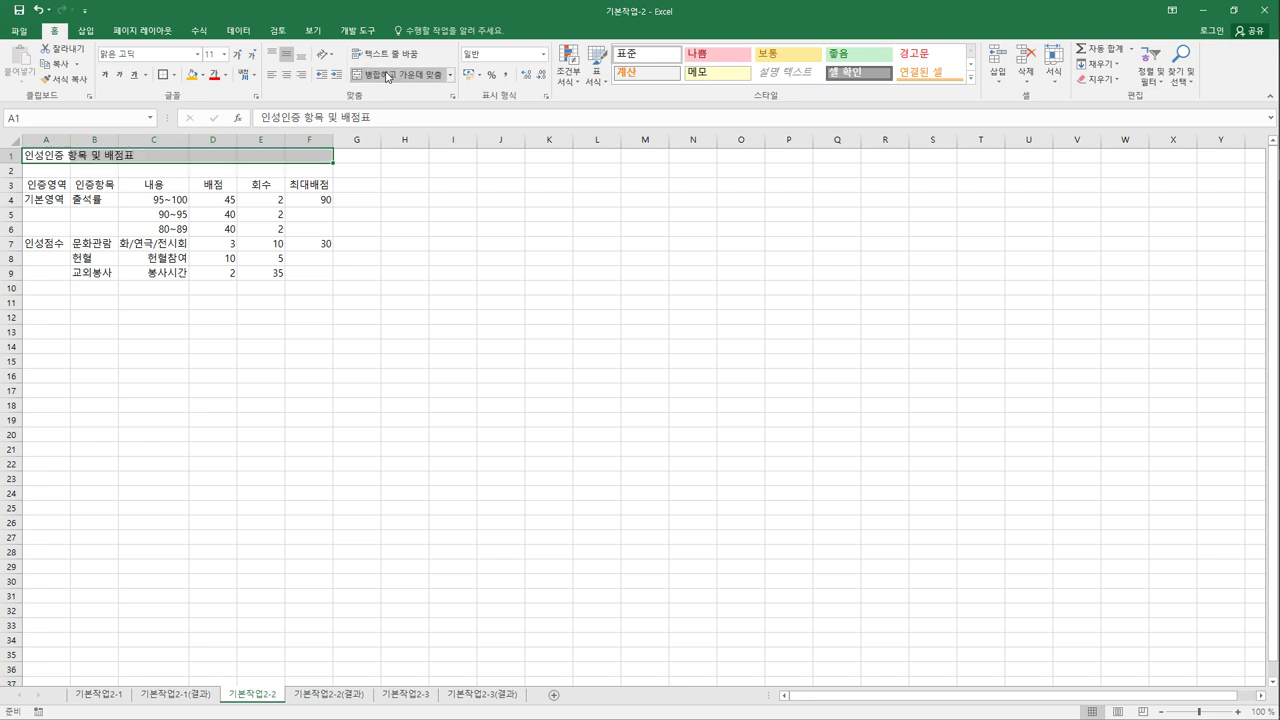
left_click_drag(72, 157, 360, 144)
left_click(387, 76)
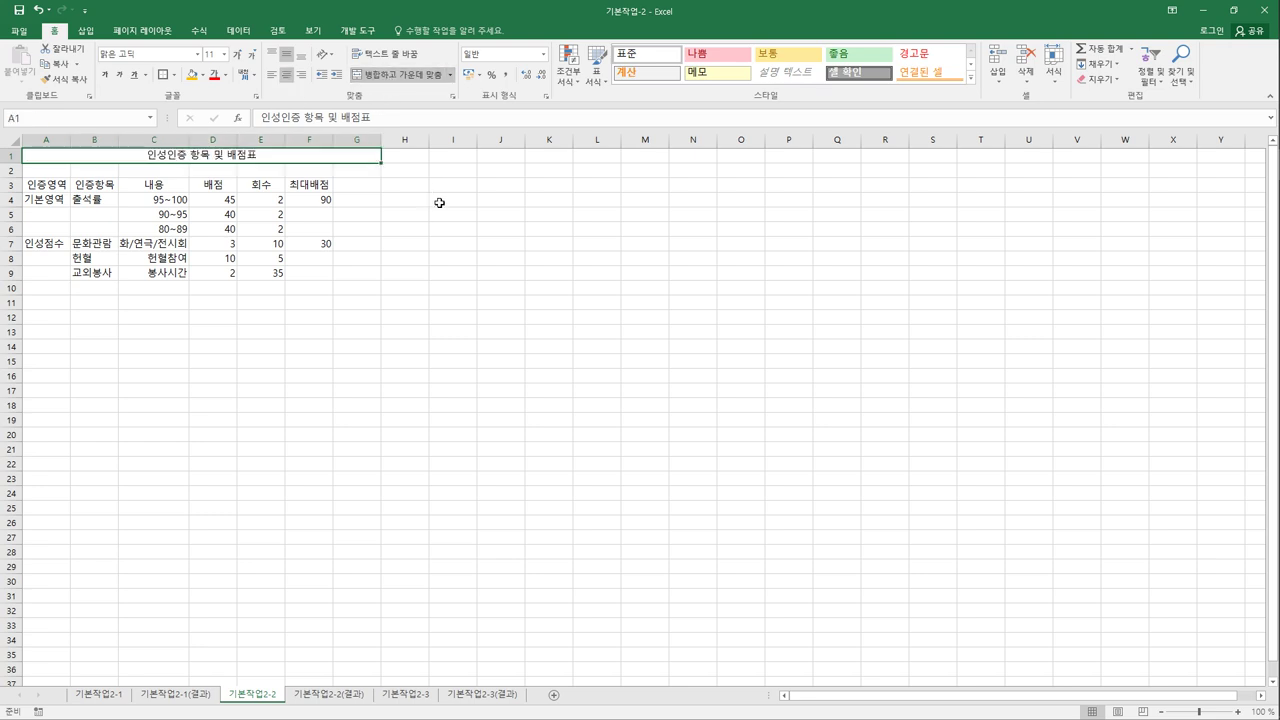
left_click(408, 78)
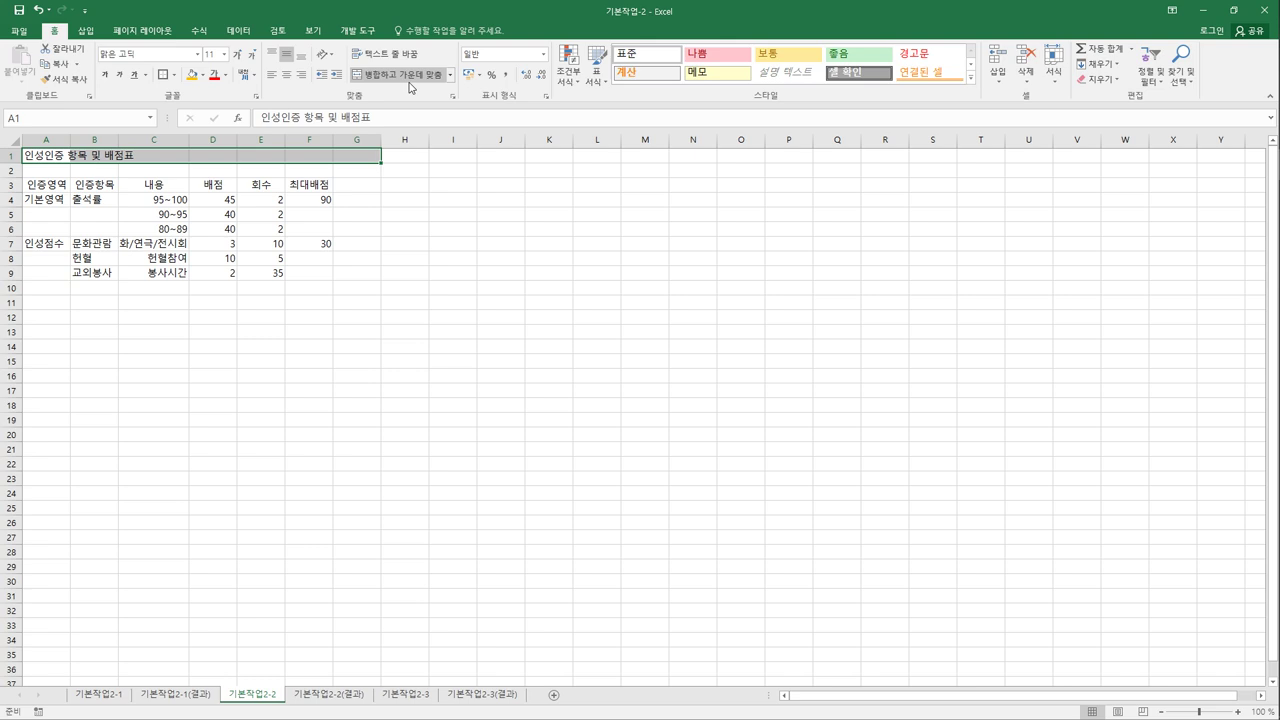
left_click(410, 199)
left_click_drag(40, 157, 299, 157)
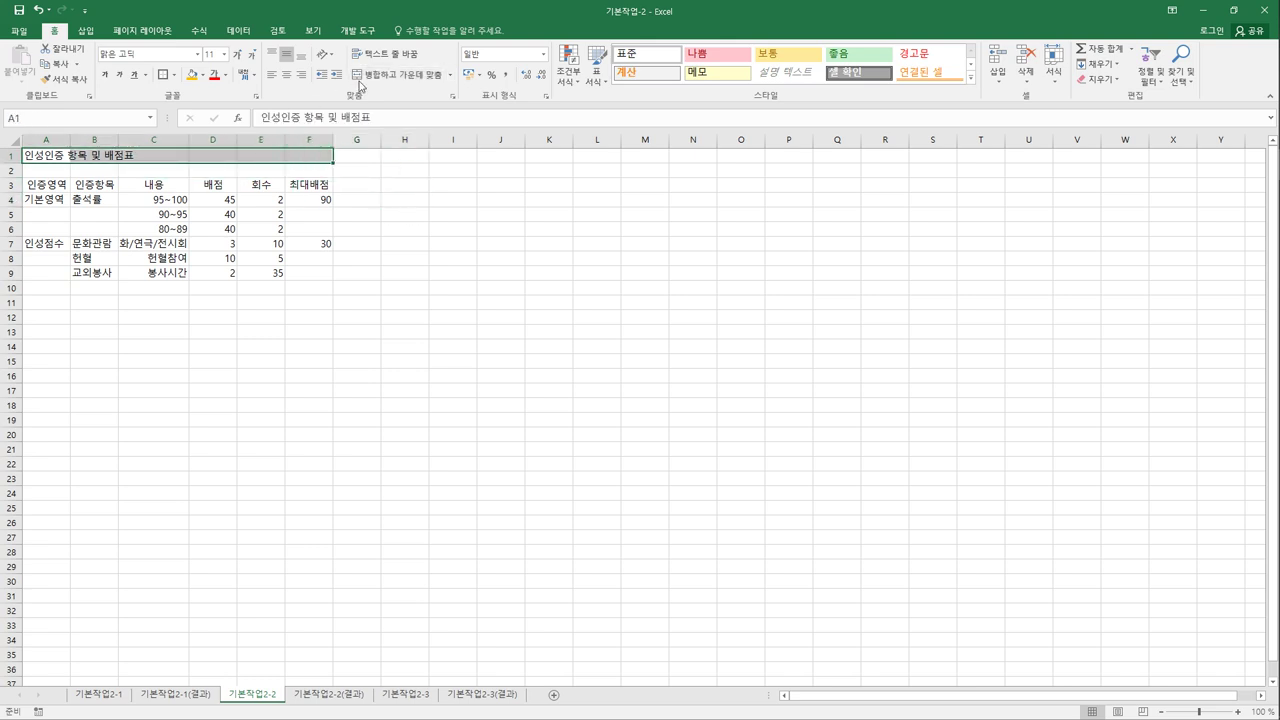
left_click(400, 75)
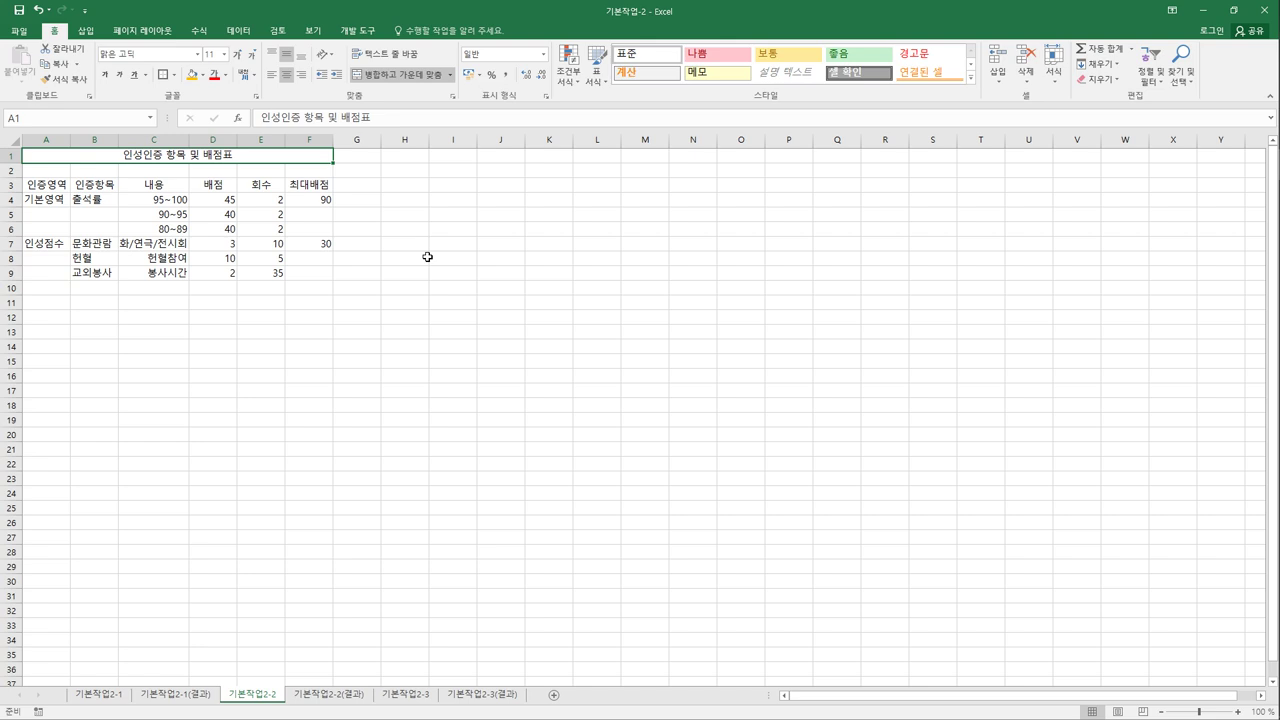
Format the merged title in row 1 as HY견고딕, size 16, bold, with a double underline
left_click(199, 54)
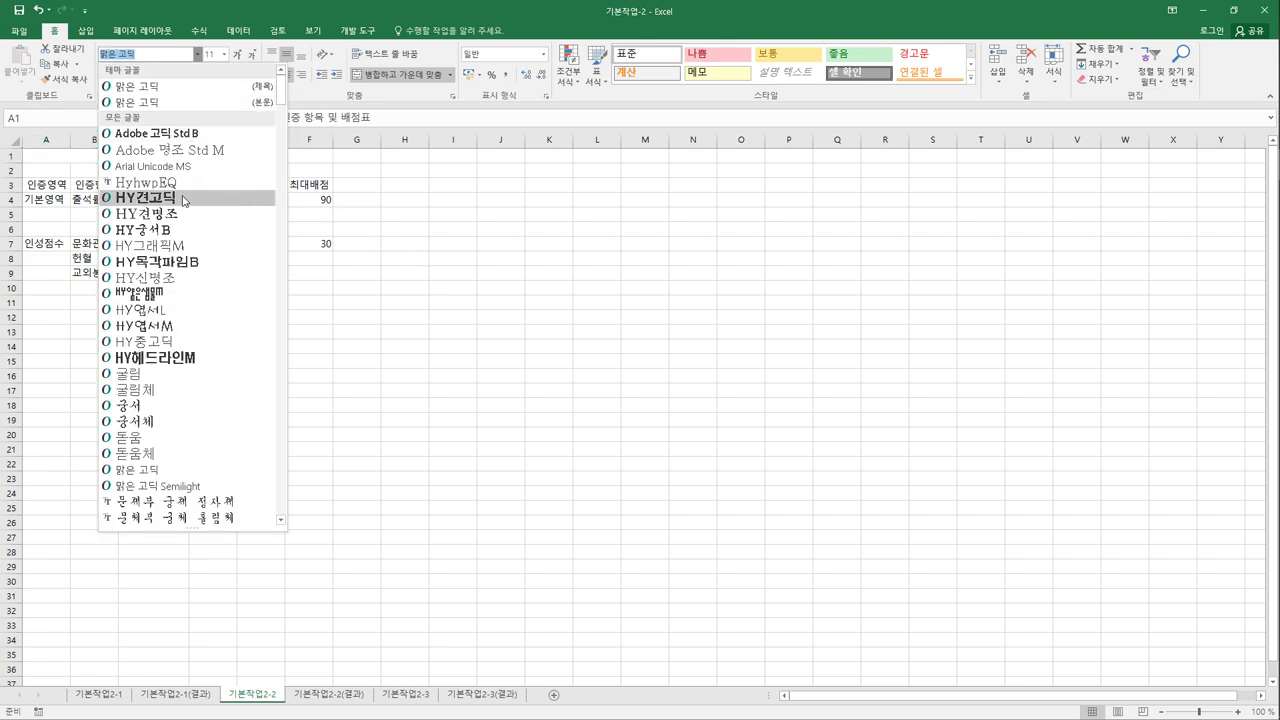
left_click(184, 199)
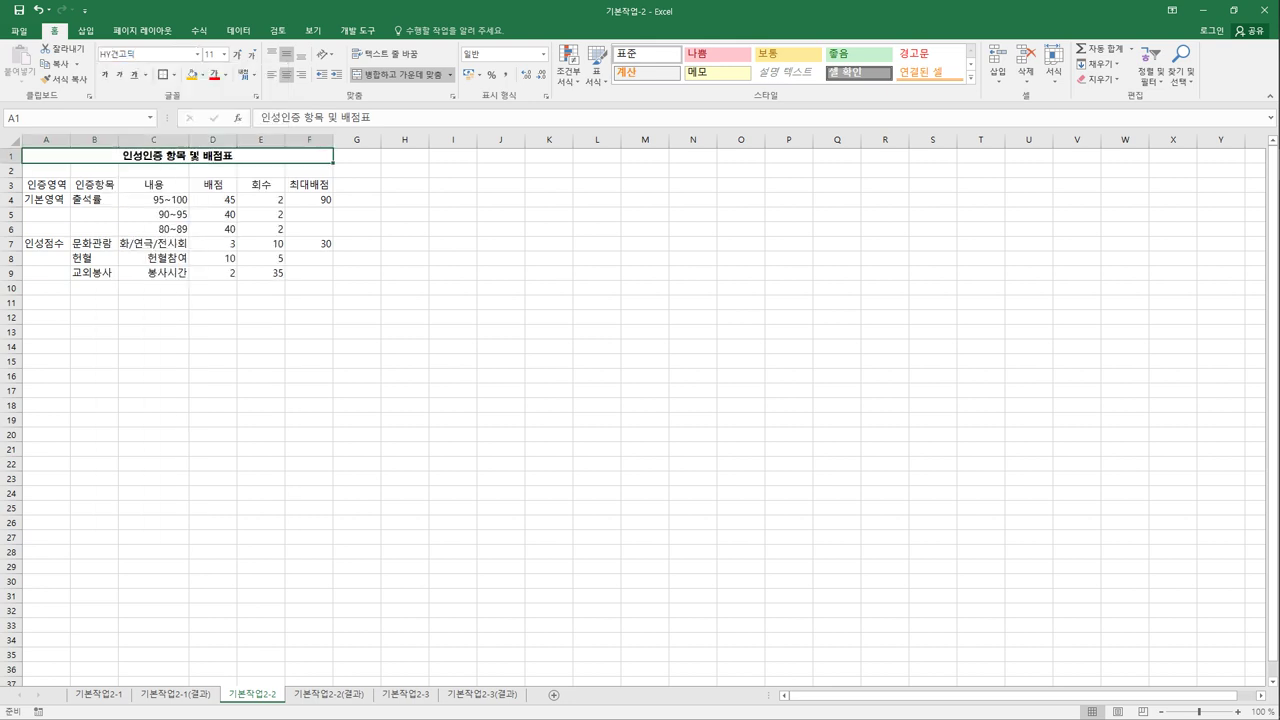
left_click(224, 54)
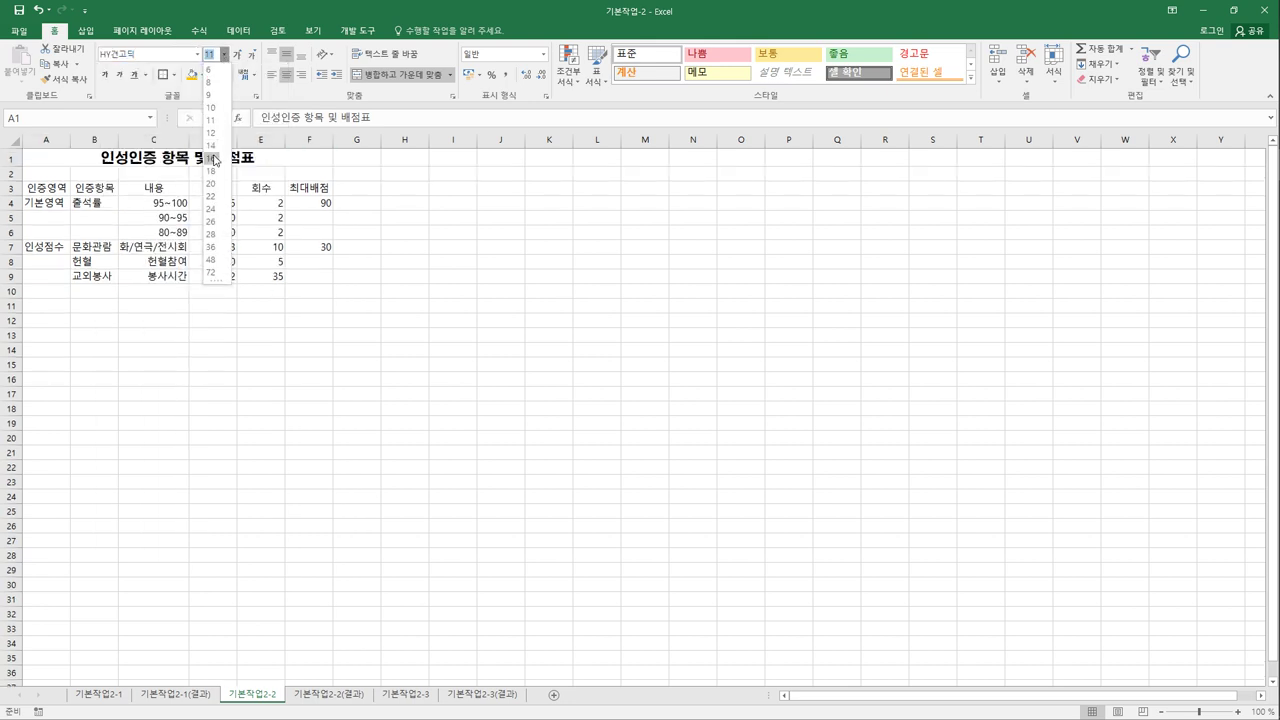
left_click(212, 158)
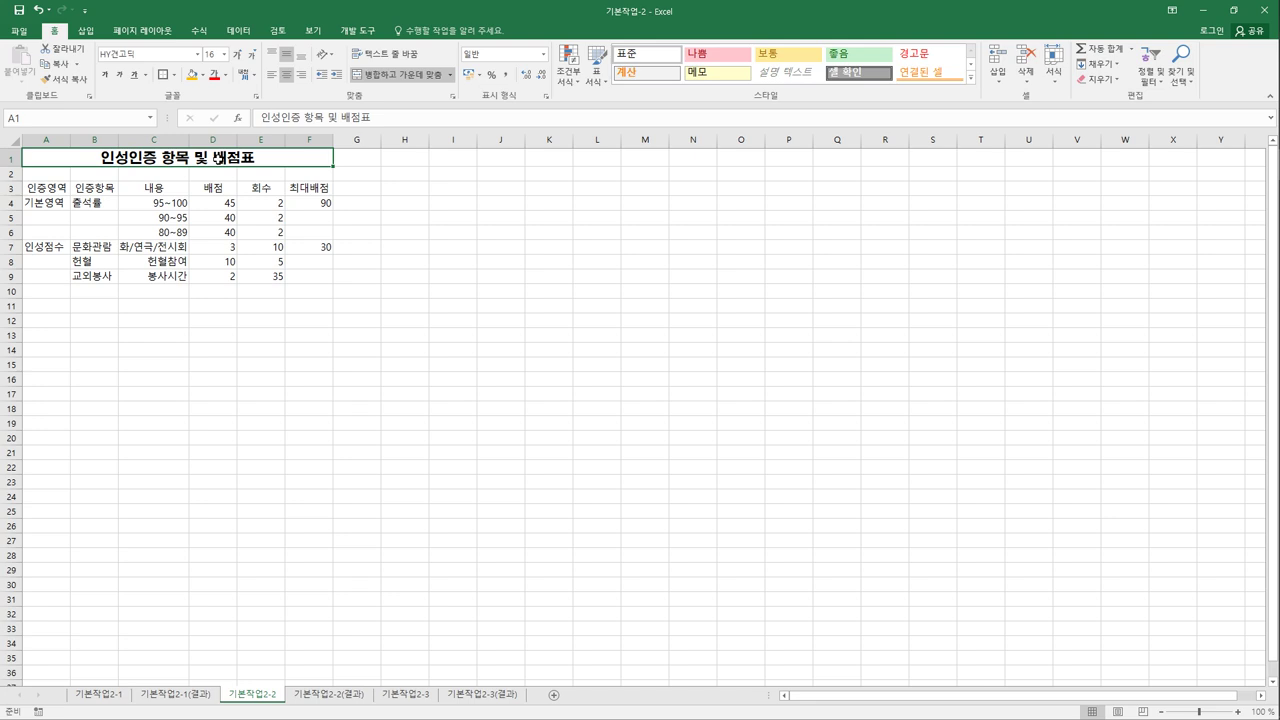
left_click(105, 76)
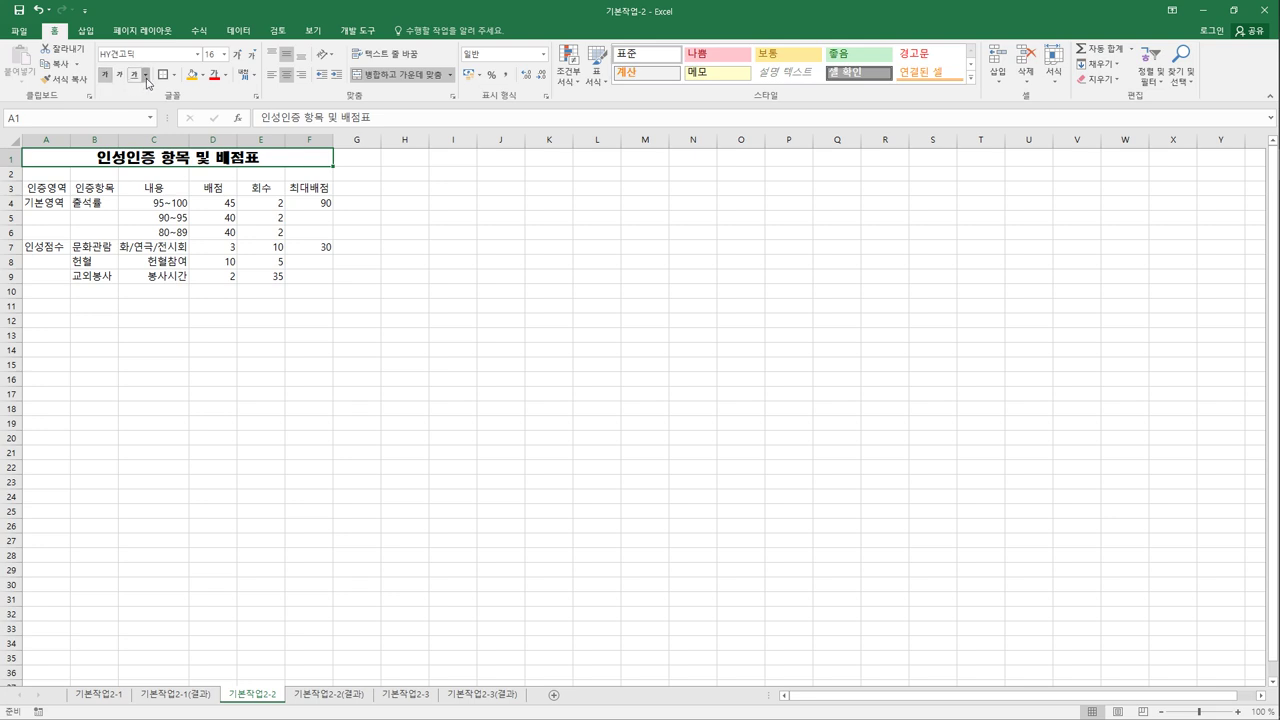
left_click(145, 75)
left_click(165, 108)
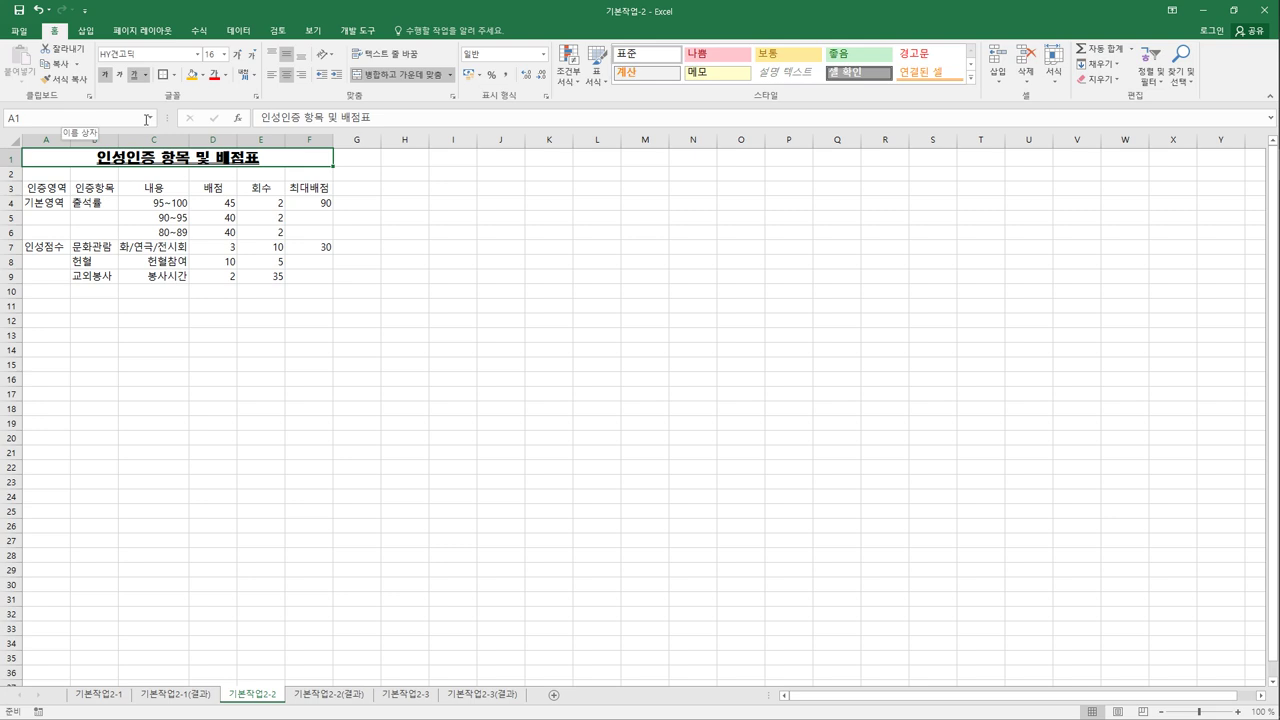
Merge and center each of the ranges A4:A6, A7:A9, B4:B6, F4:F6 and F7:F9
left_click(58, 210)
left_click_drag(58, 210, 61, 233)
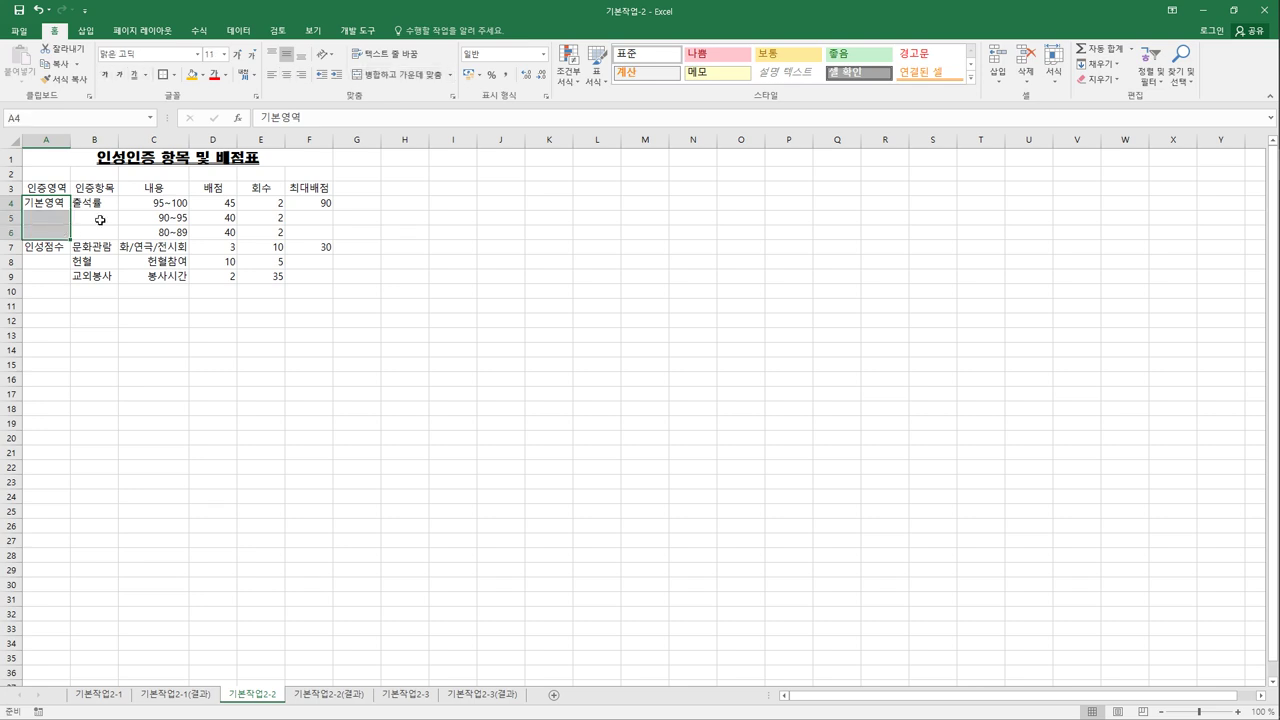
left_click(52, 250, "ctrl")
left_click_drag(52, 255, 54, 277)
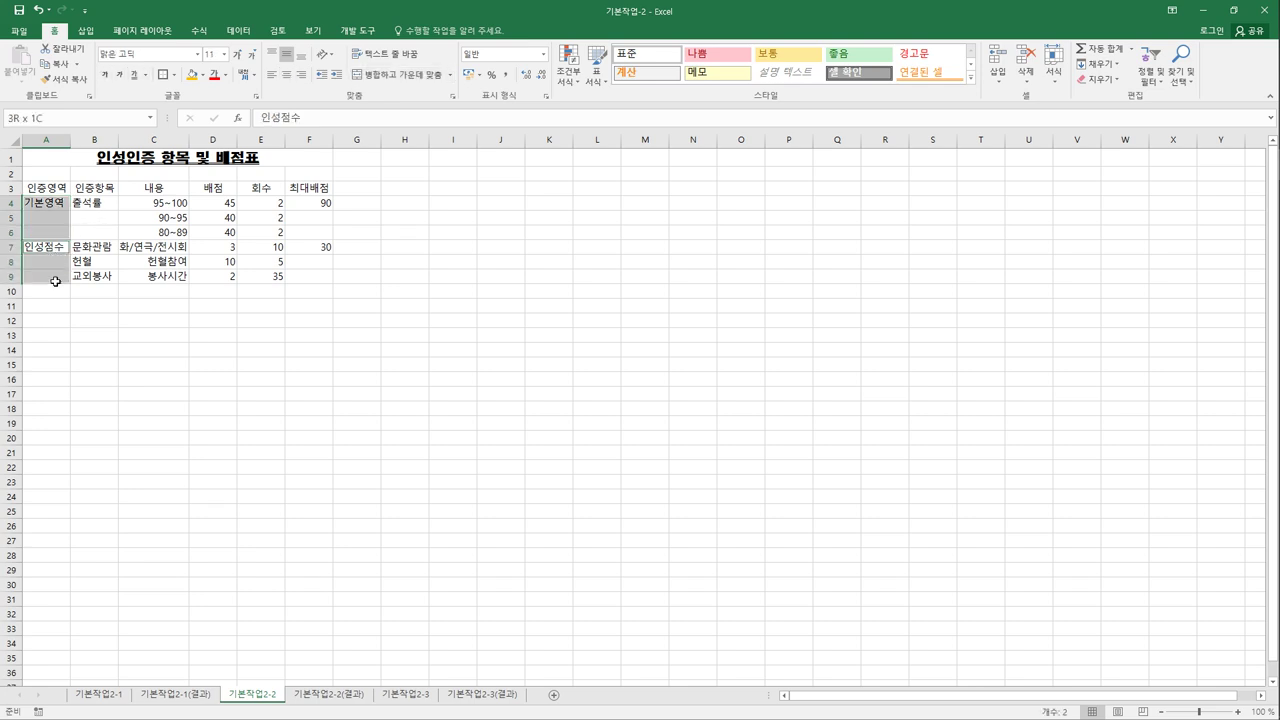
left_click_drag(102, 204, 102, 237)
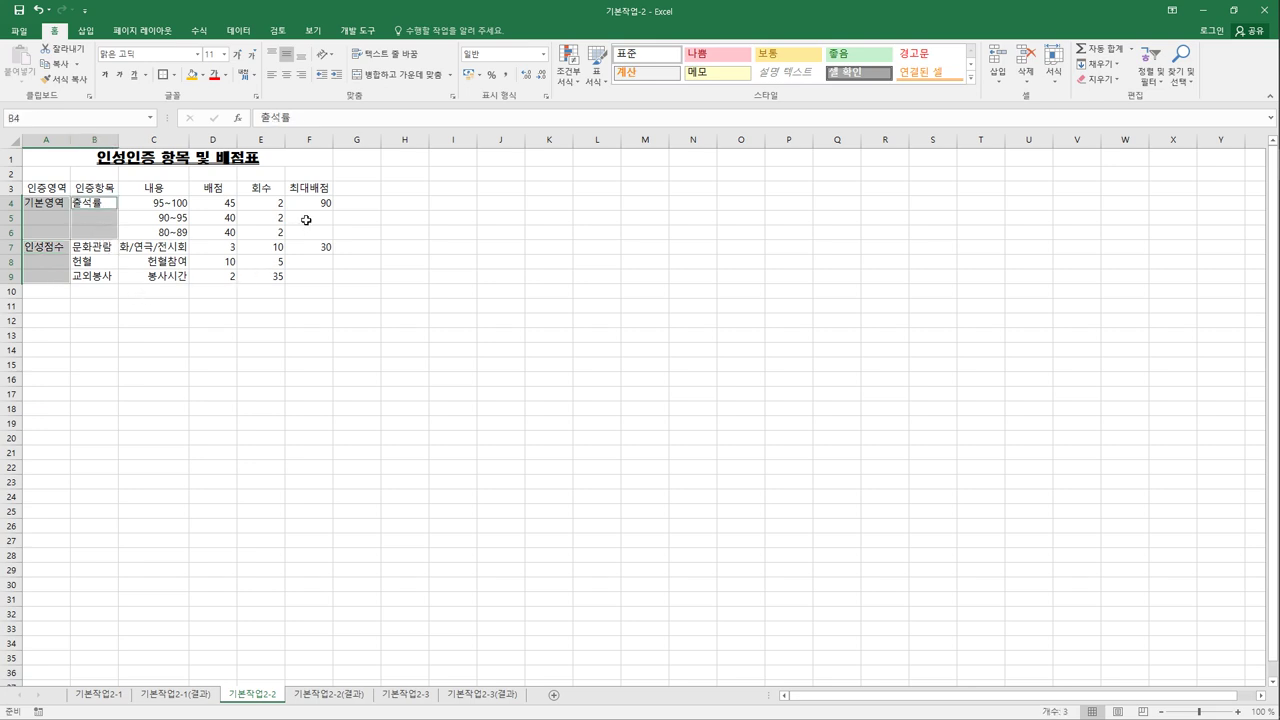
left_click_drag(309, 207, 318, 282)
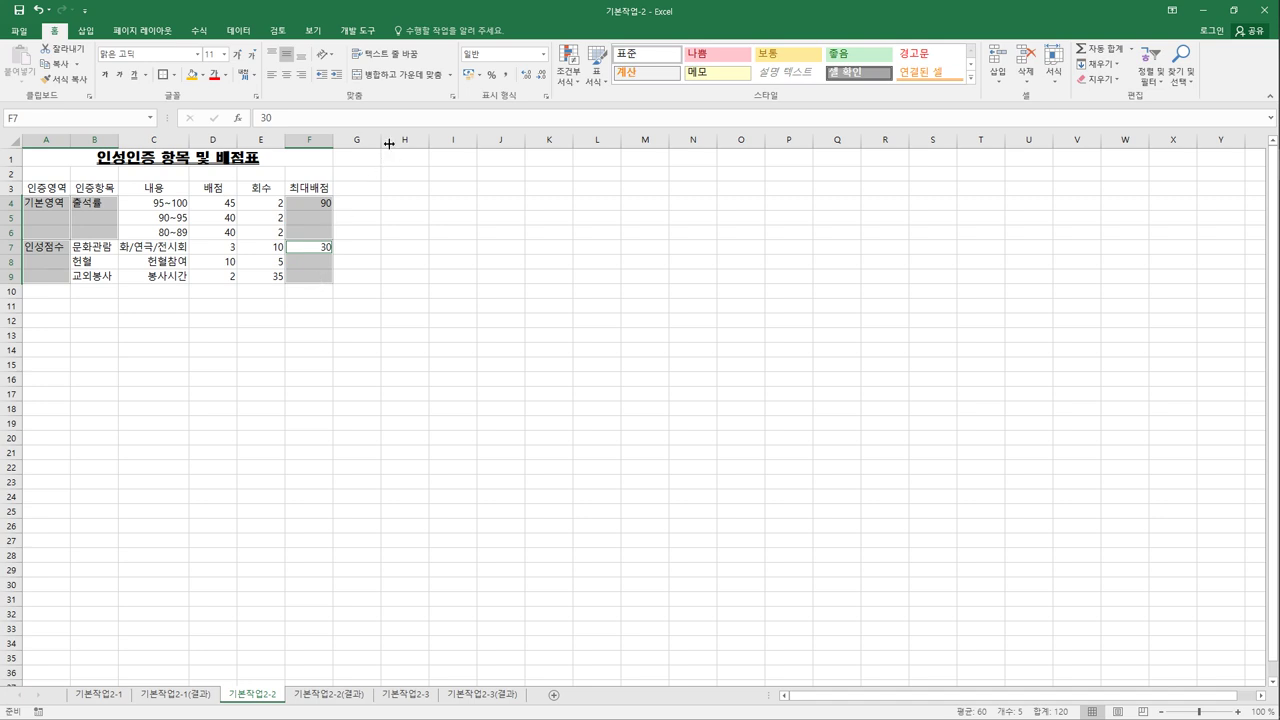
left_click(390, 75)
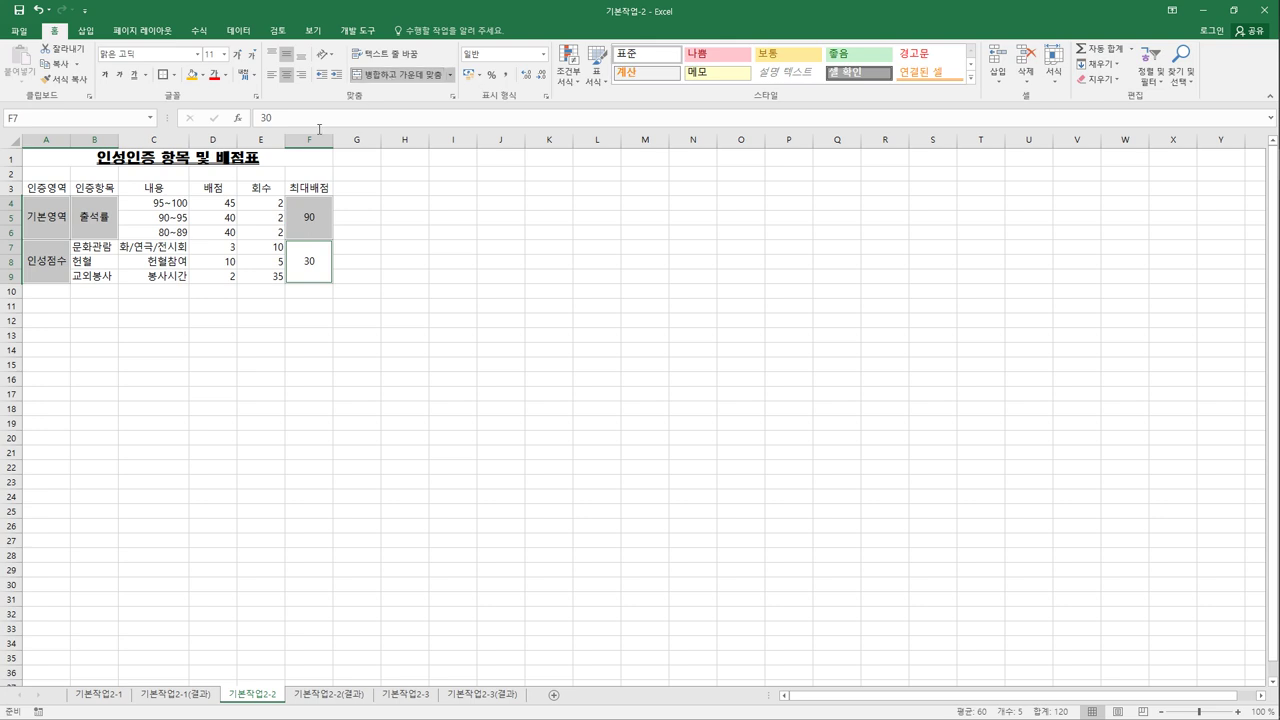
Apply the cell style 강조색4 to the header row A3:F3
left_click_drag(47, 189, 321, 188)
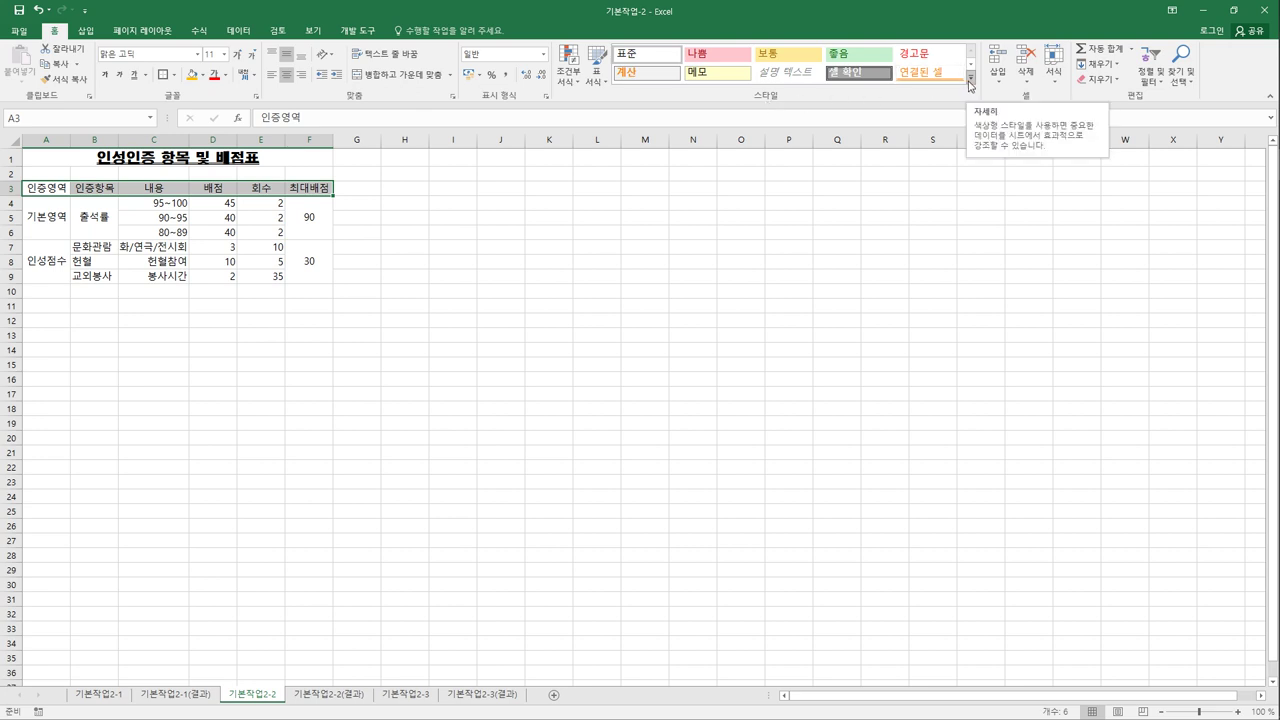
left_click(969, 78)
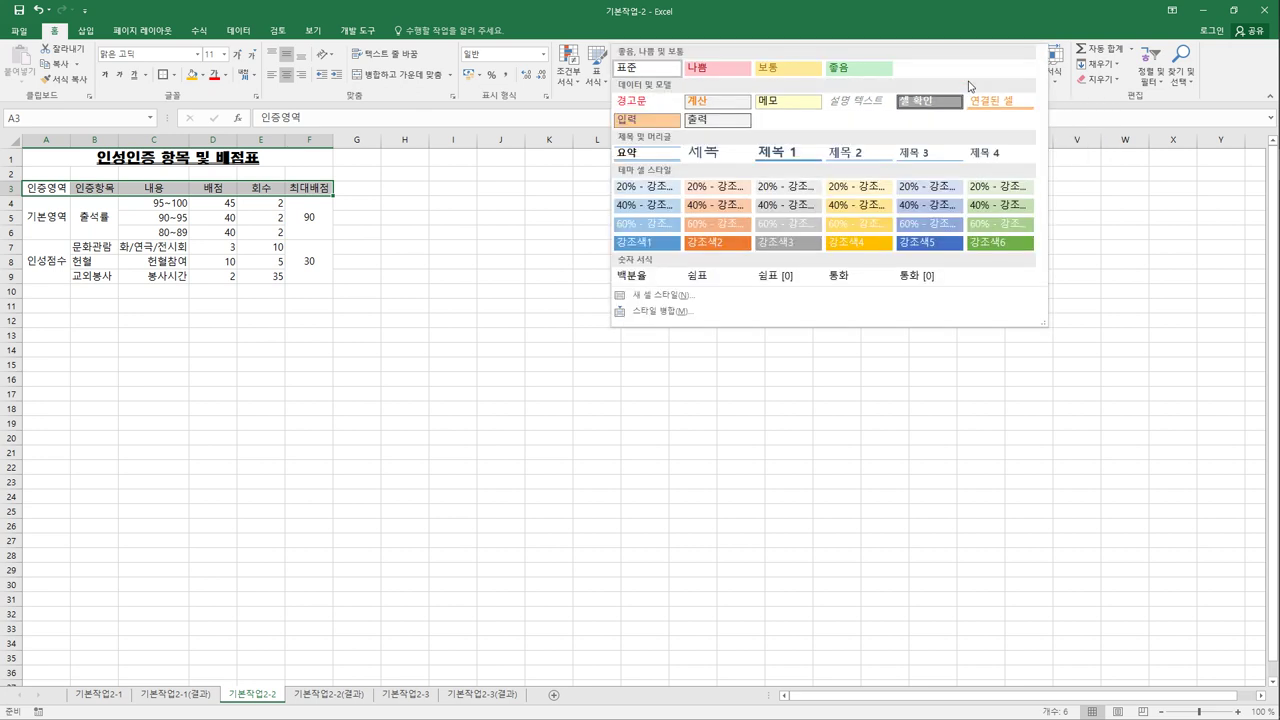
left_click(870, 252)
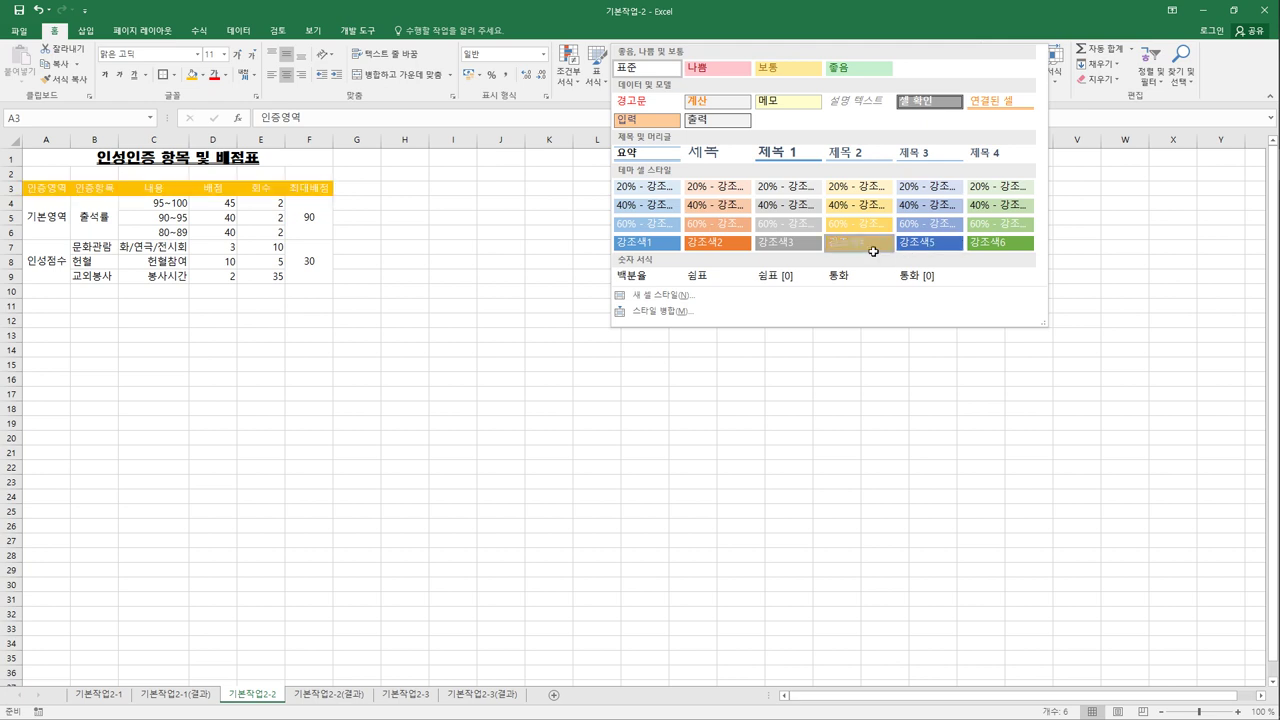
left_click(489, 318)
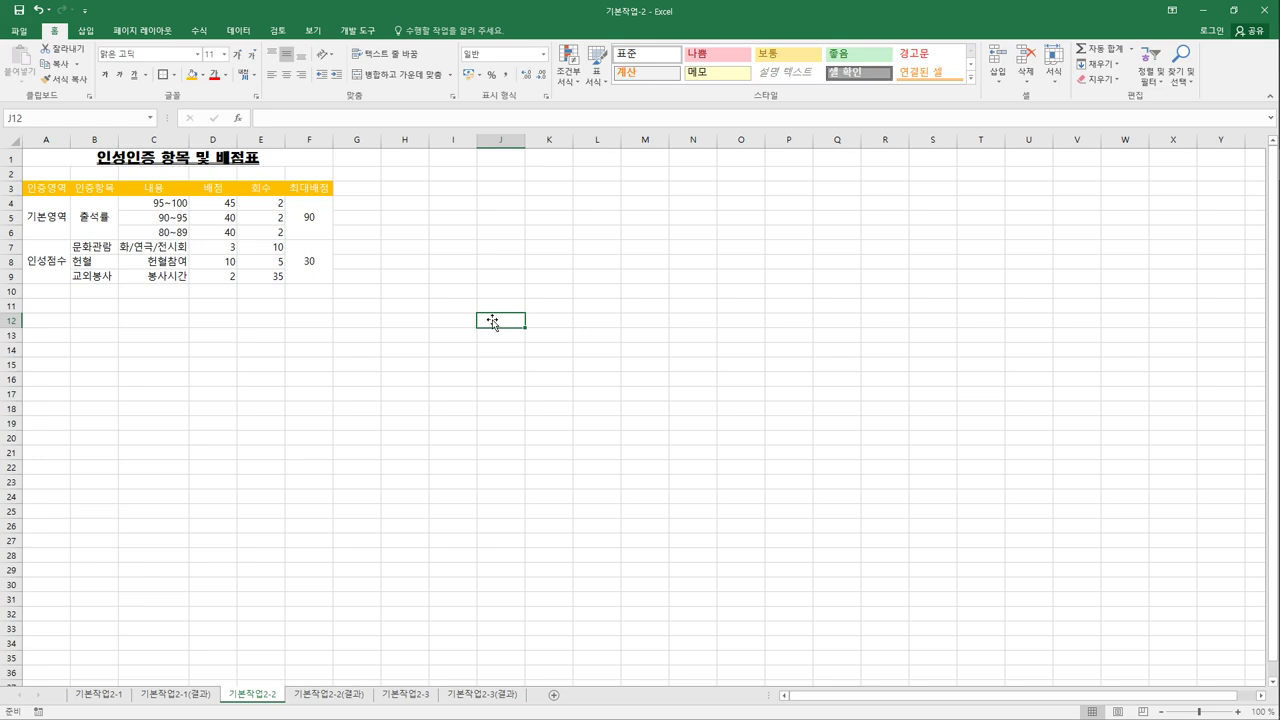
Apply the custom number format @"%" to the attendance ranges in C4:C6
mouse_move(151, 207)
left_mouse_down()
mouse_move(149, 281)
mouse_move(154, 238)
left_mouse_up()
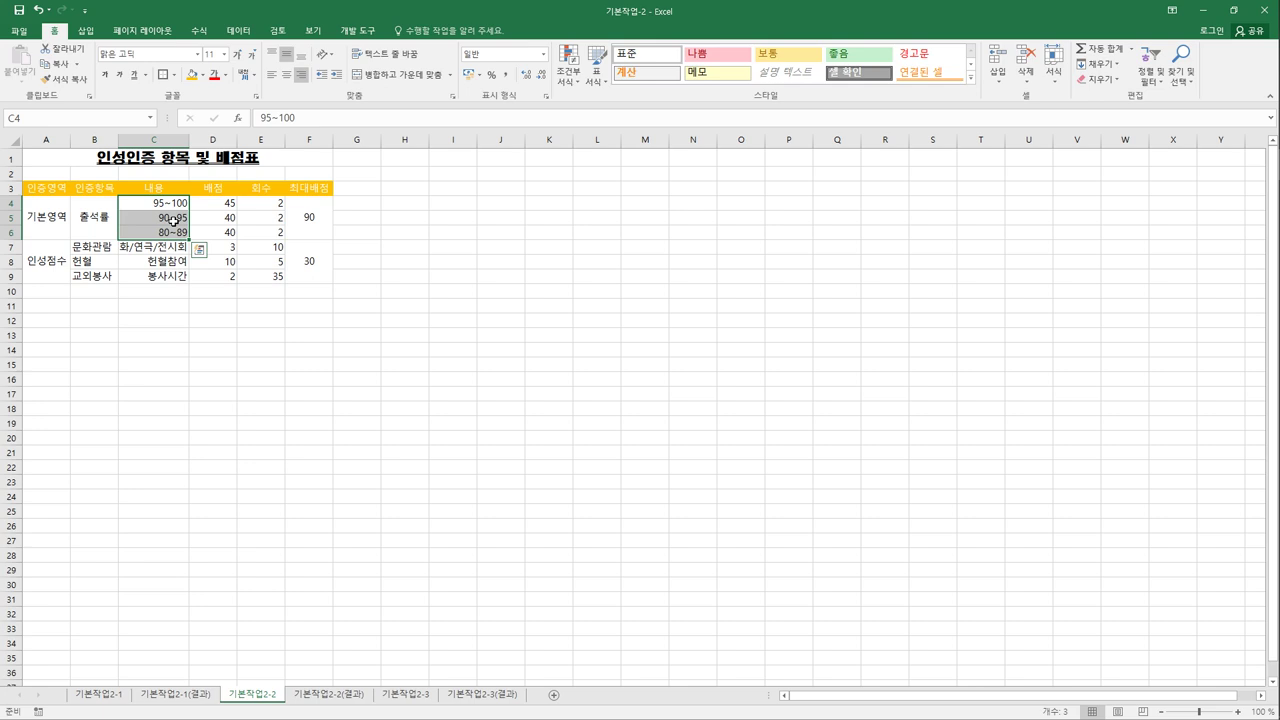
right_click(173, 220)
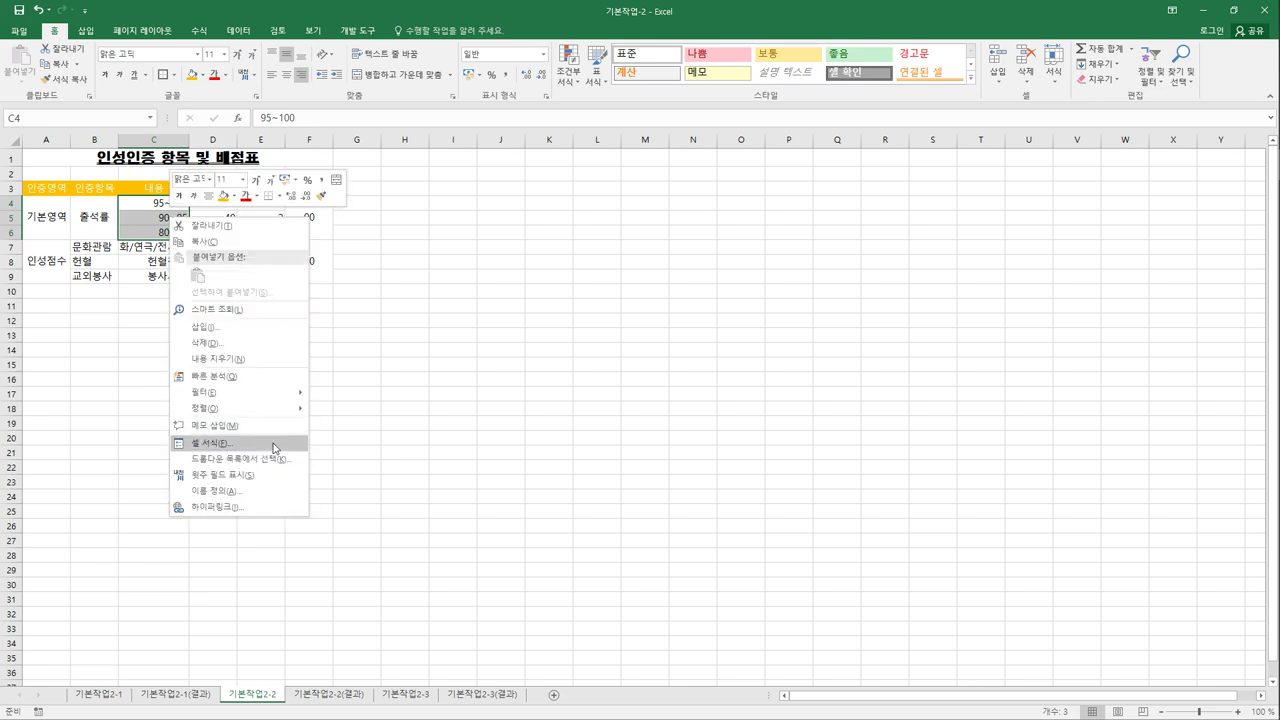
left_click(275, 447)
left_click_drag(291, 268, 569, 175)
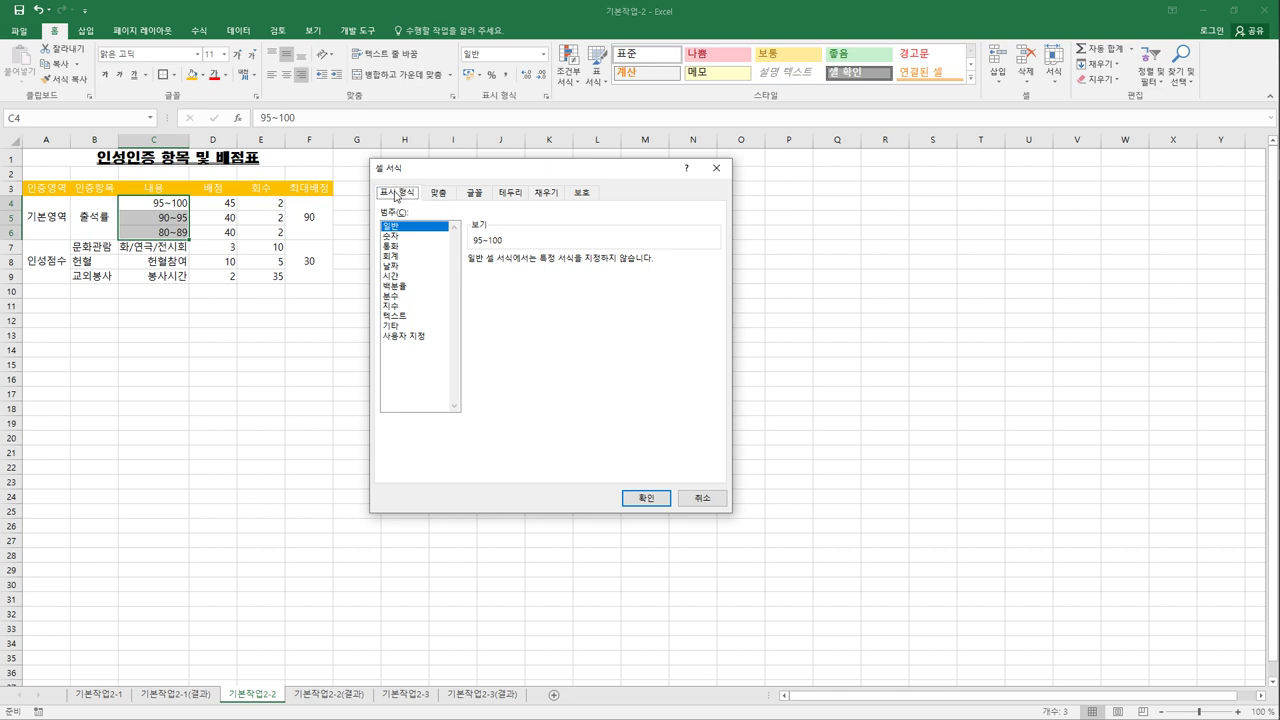
left_click(411, 338)
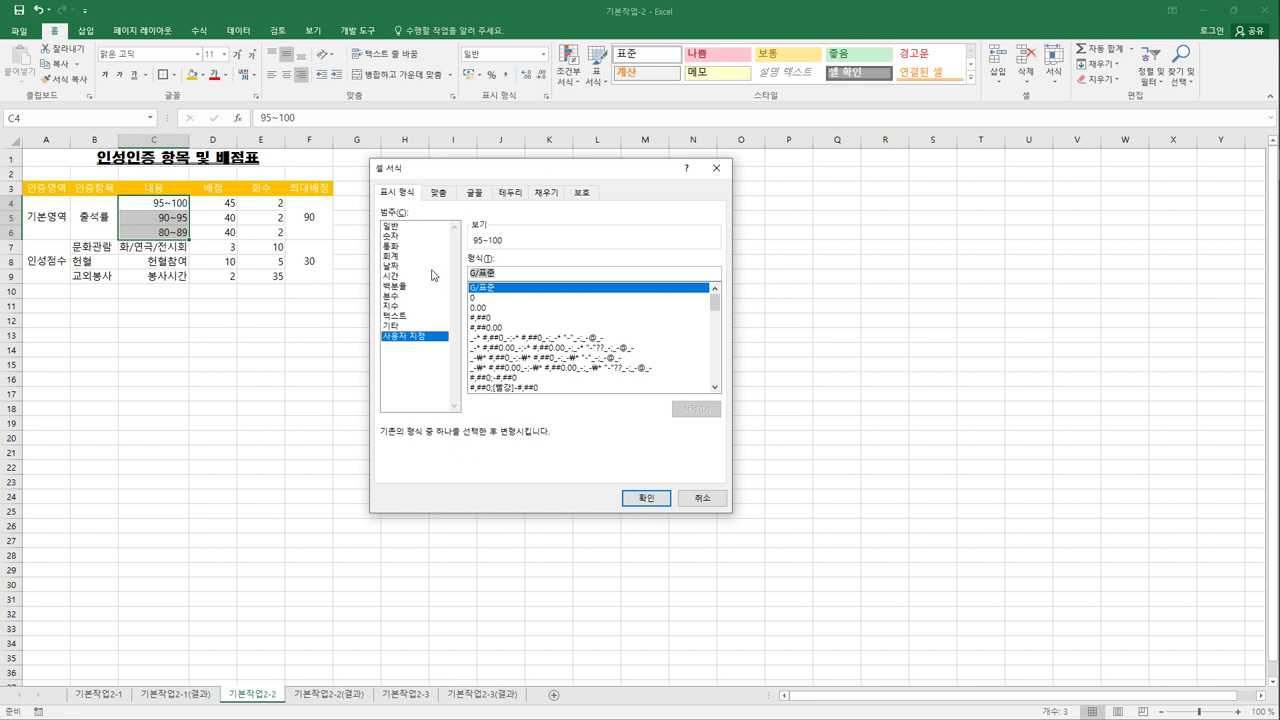
type("@")
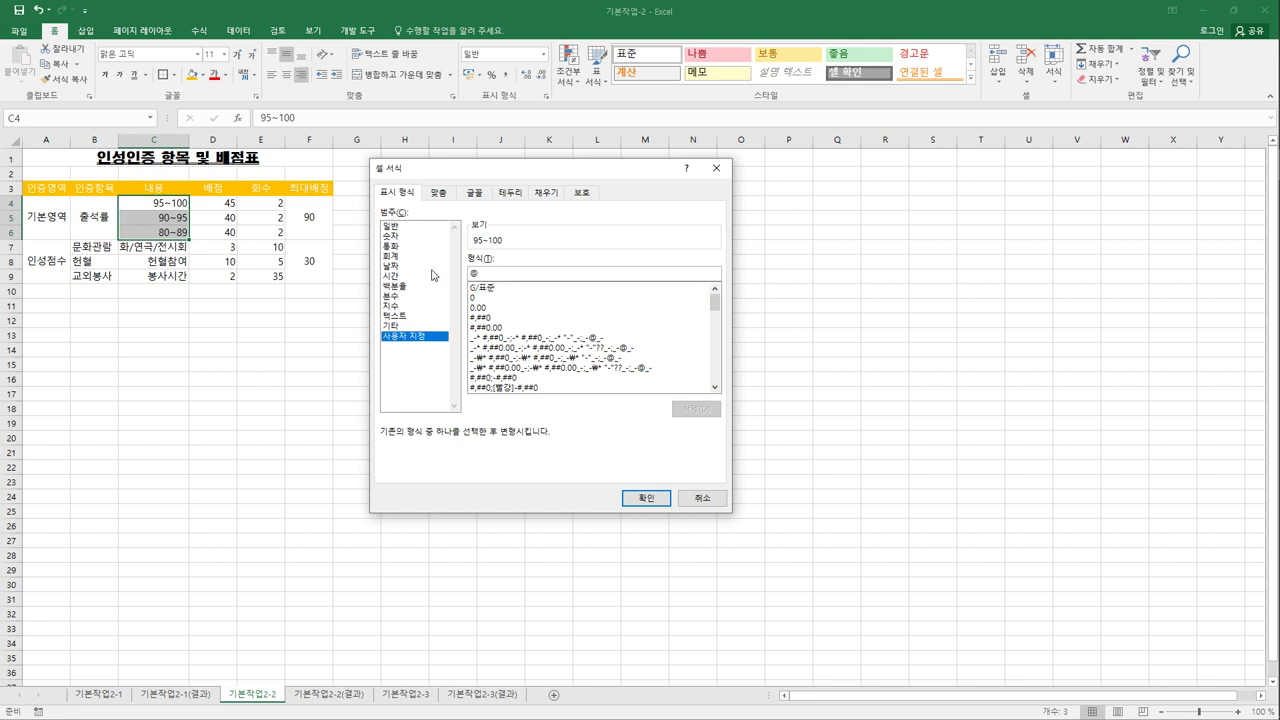
type("\"%\"")
left_click(636, 499)
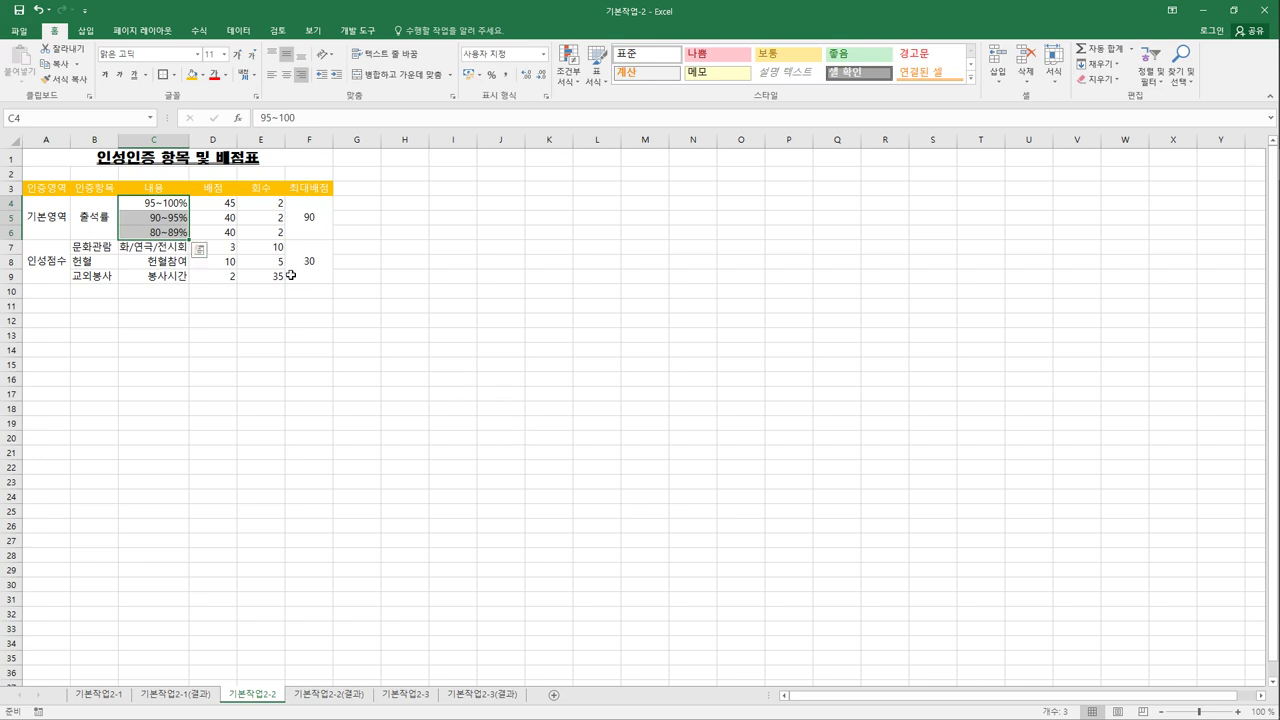
Convert the word 연극 in cell C7 to the Hanja 演劇
left_click(149, 254)
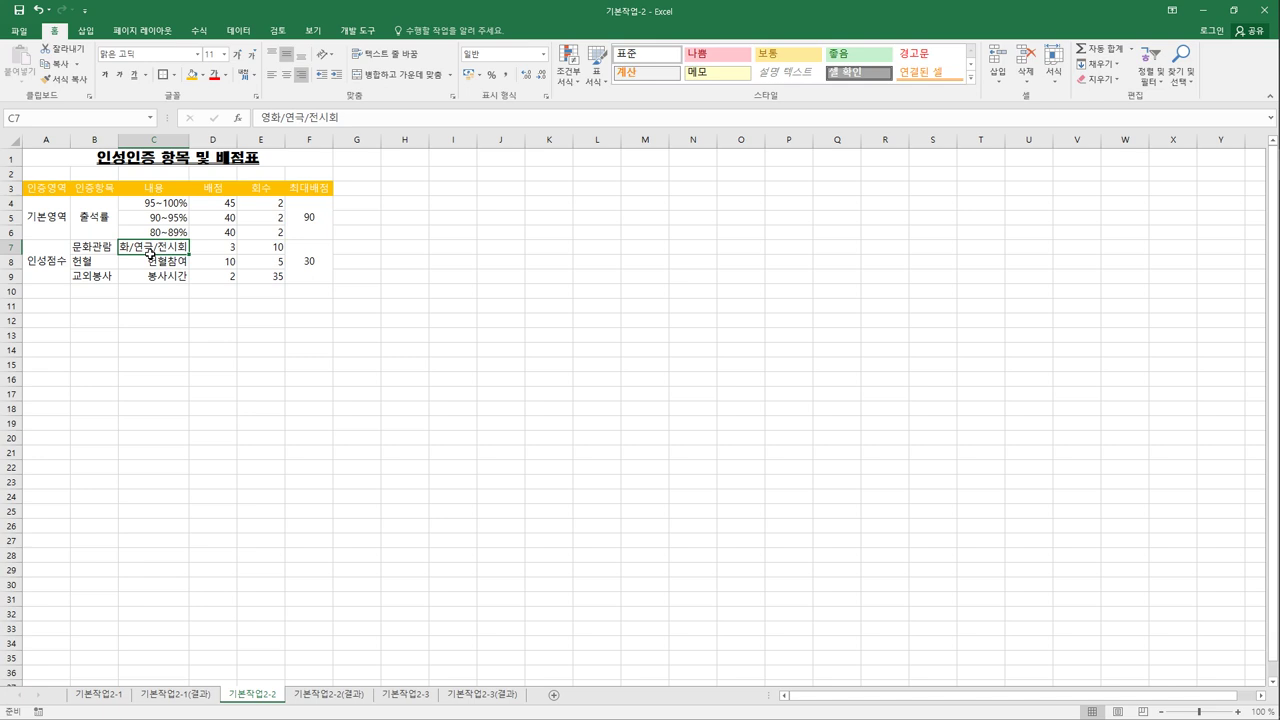
double_click(291, 118)
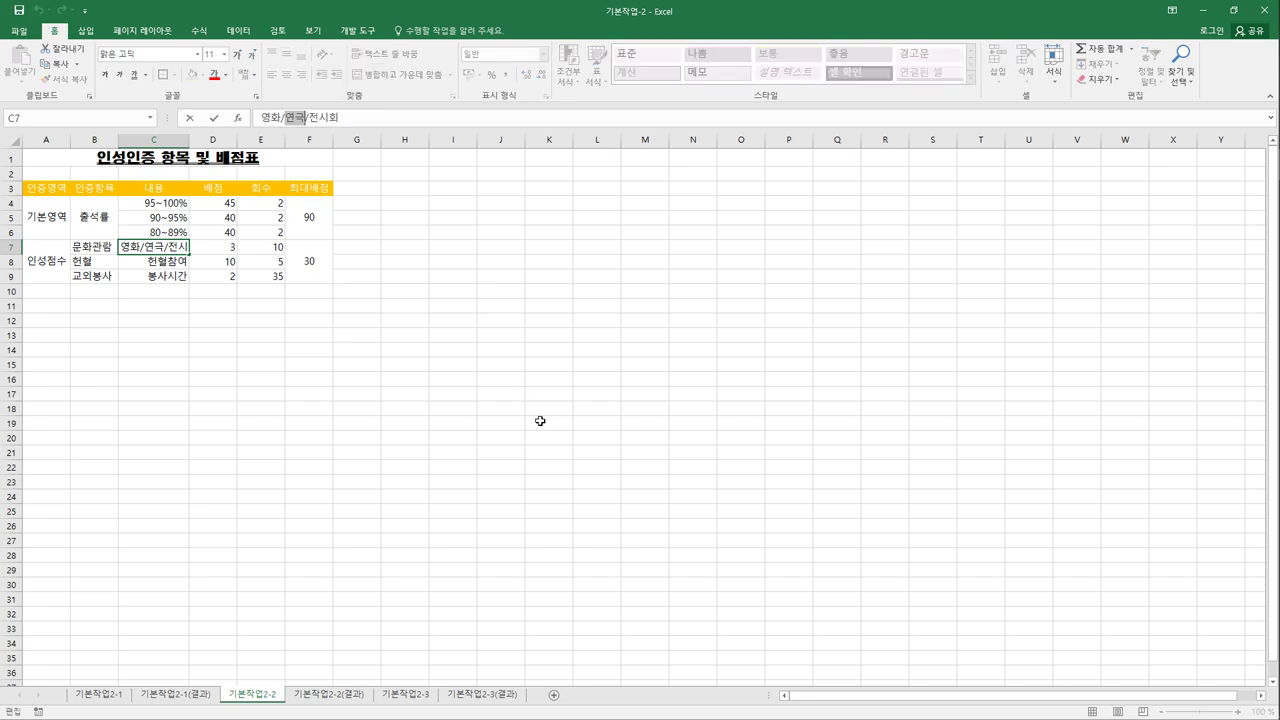
key("Hangul_Hanja")
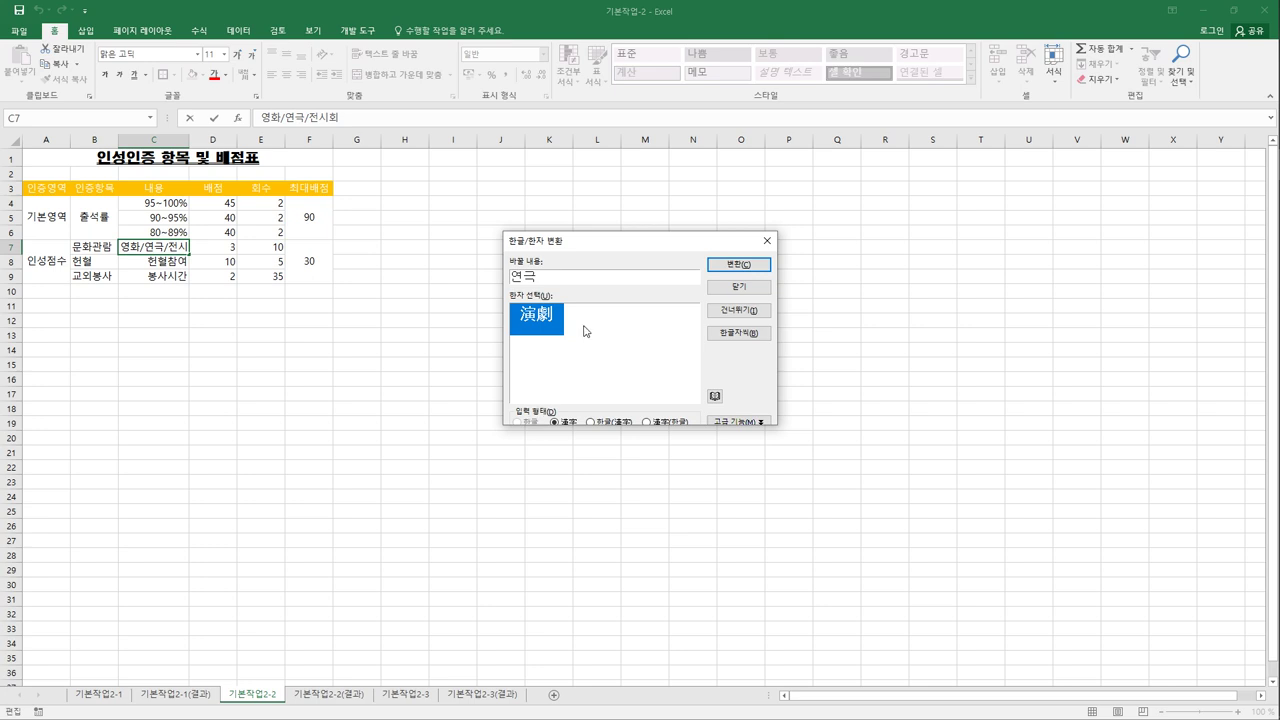
left_click(736, 266)
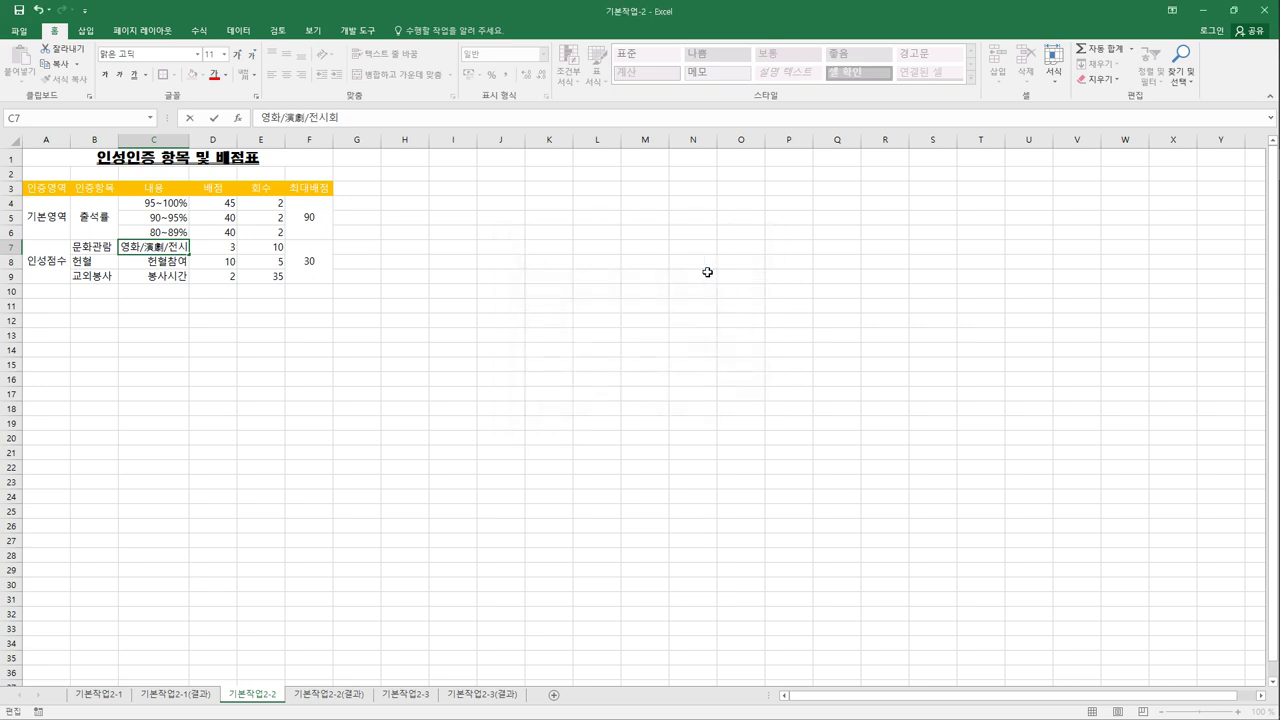
left_click(500, 394)
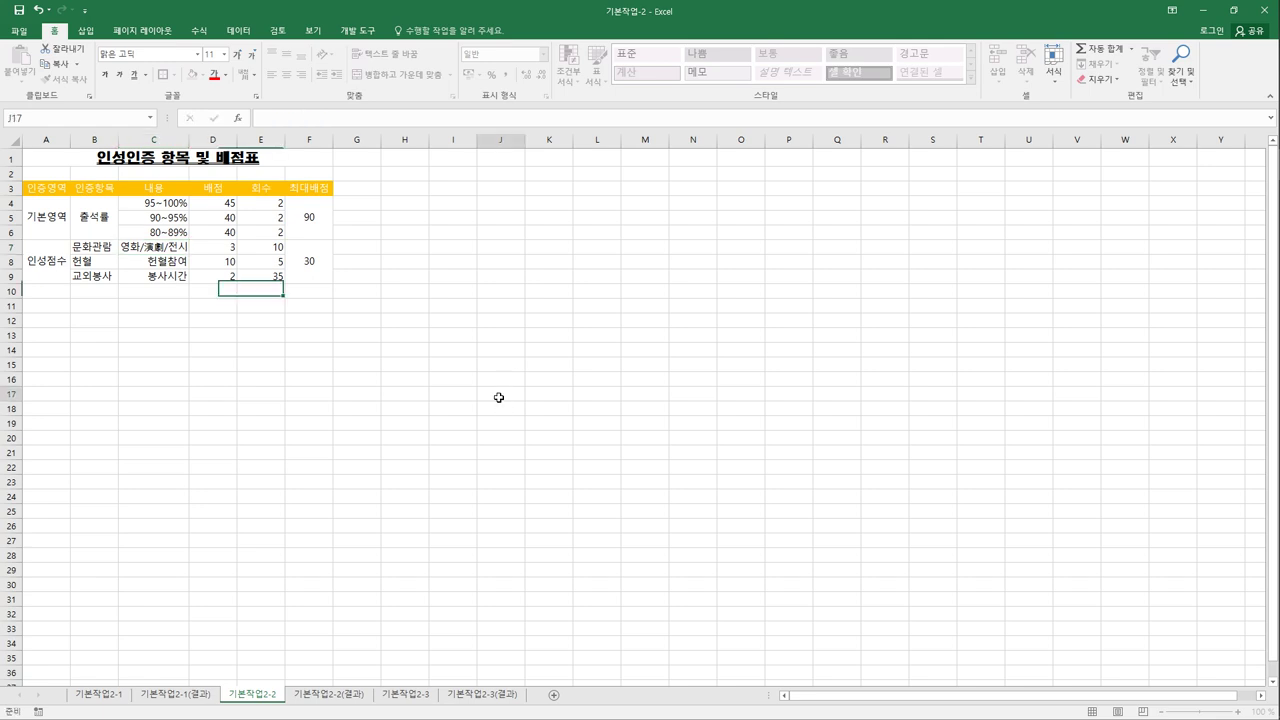
Set the text control of cell C7 to shrink to fit (셀에 맞춤)
left_click(182, 250)
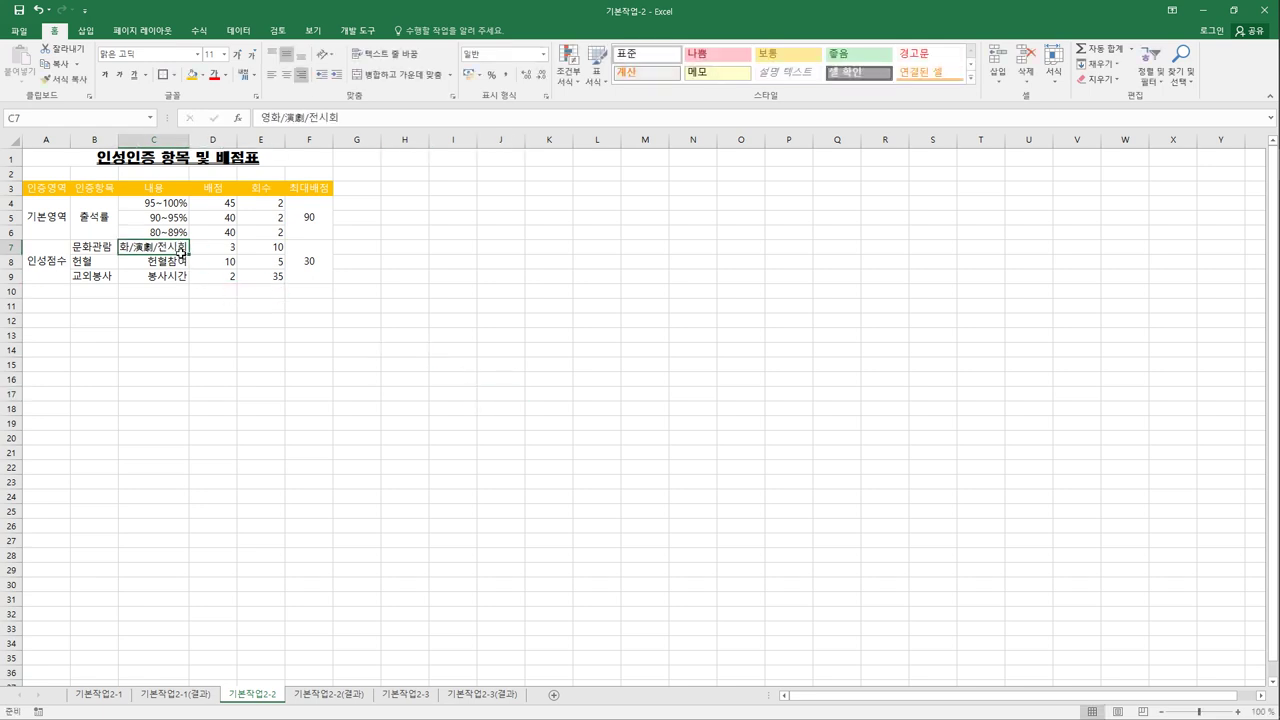
right_click(182, 250)
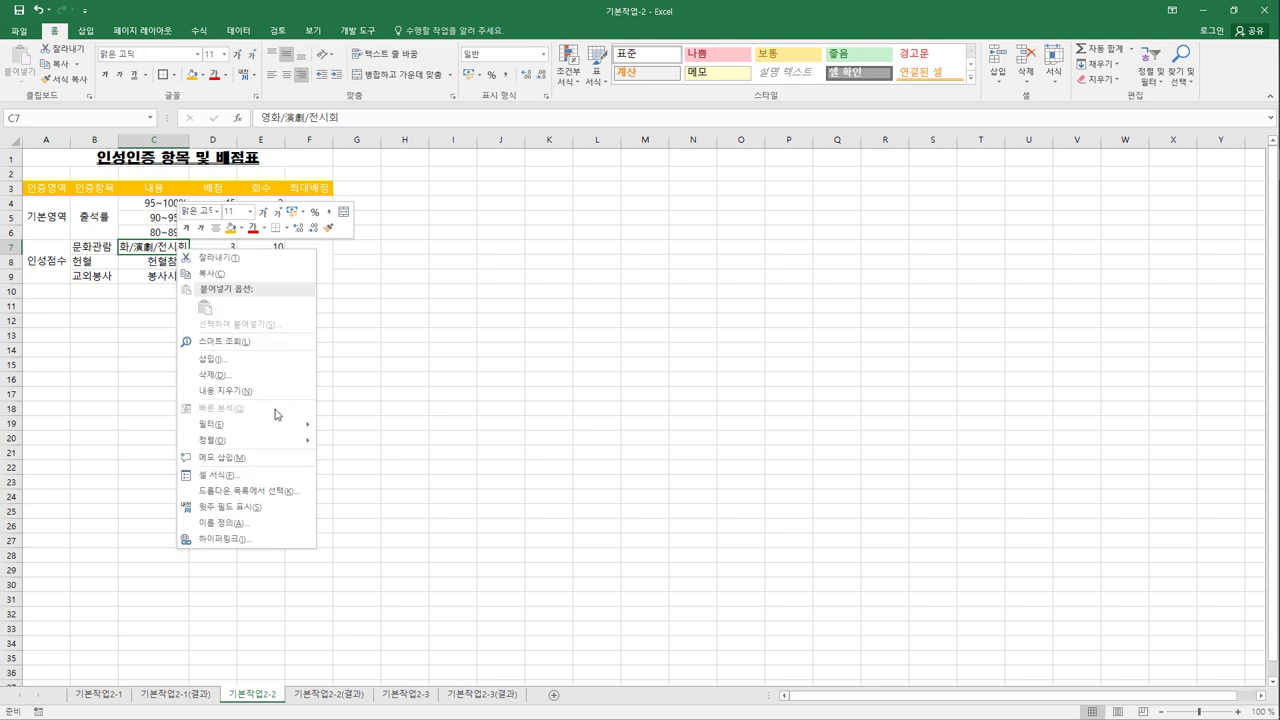
left_click(277, 478)
left_click_drag(327, 302, 552, 221)
left_click(392, 251)
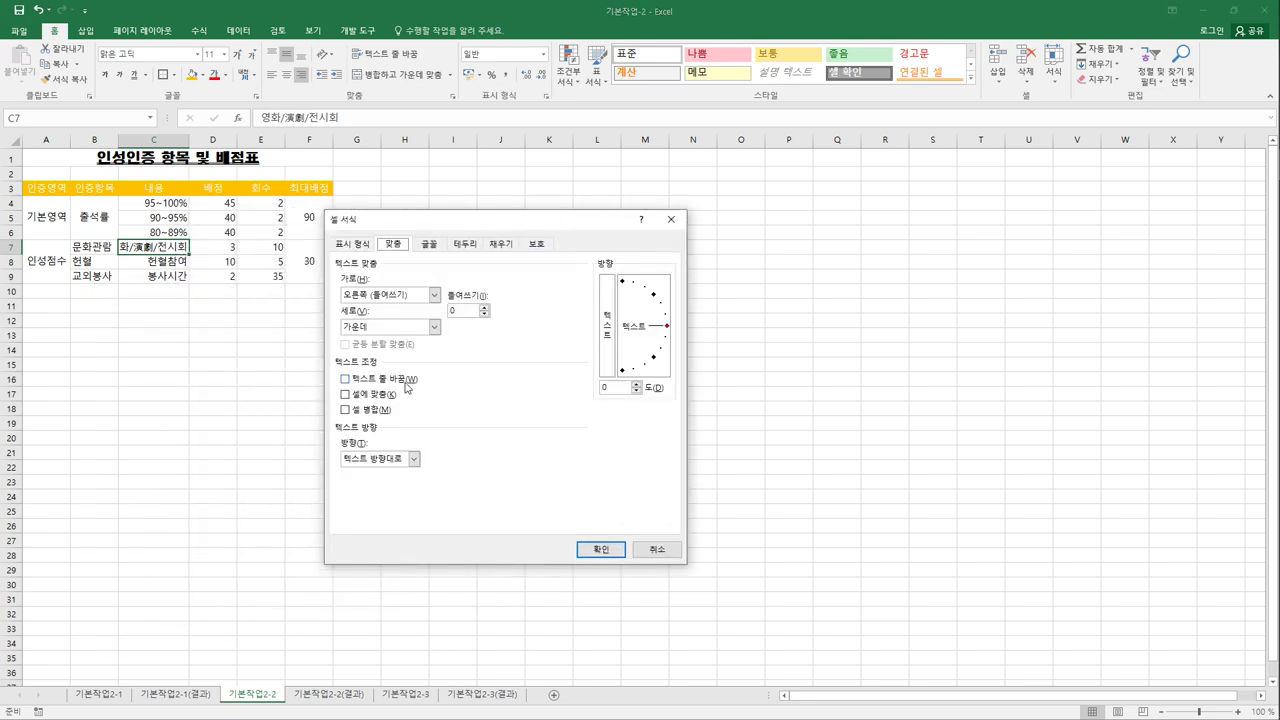
left_click(394, 397)
left_click(600, 549)
left_click(473, 455)
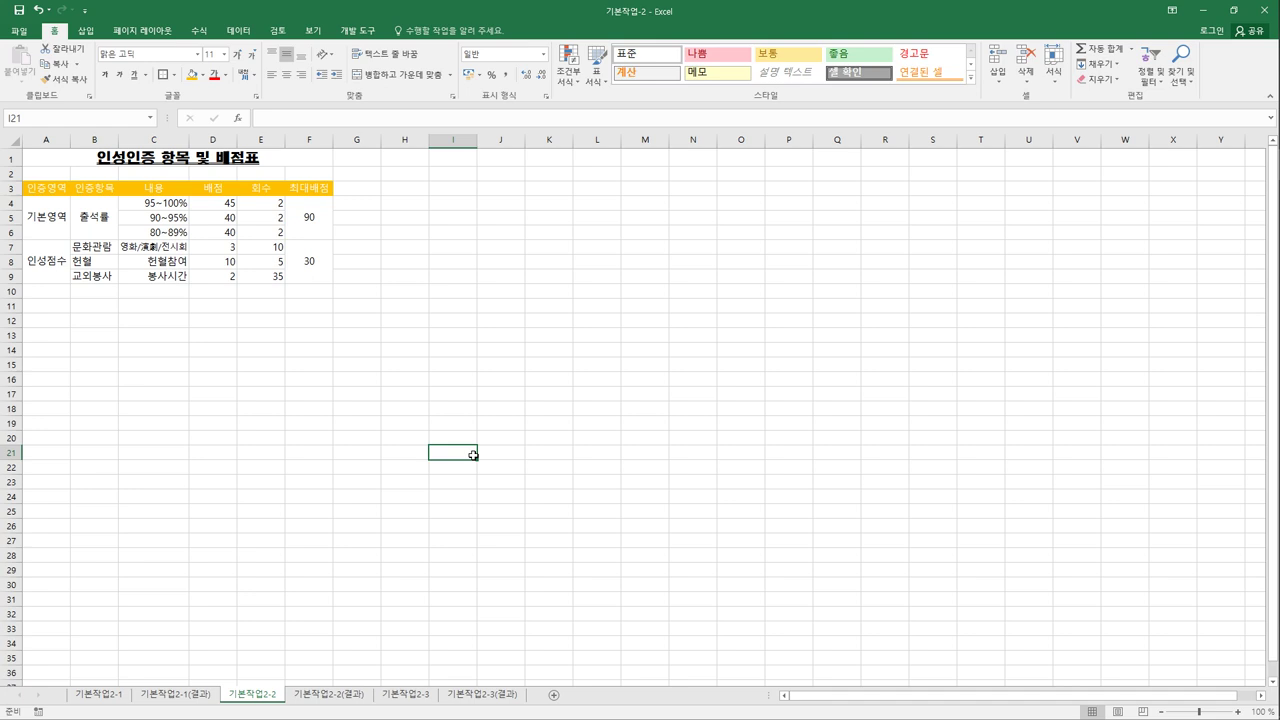
Define the name 배점 for the range D4:D9
left_click_drag(228, 208, 216, 285)
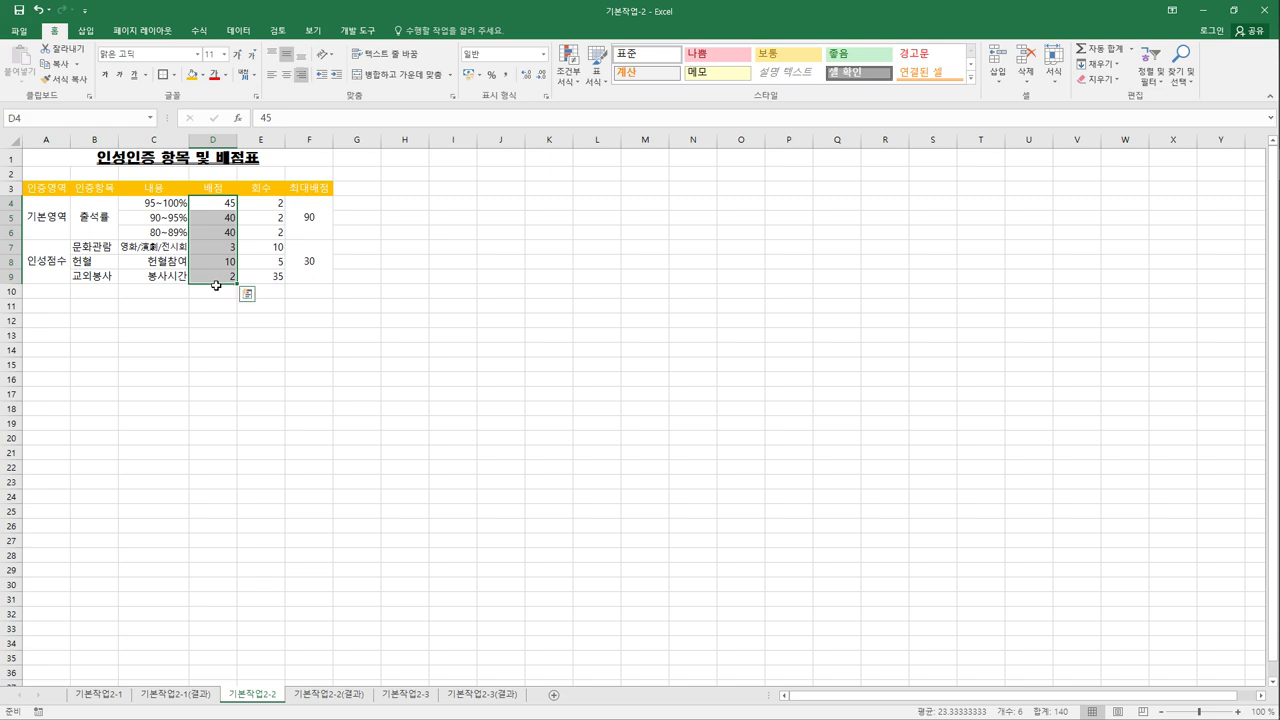
left_click(59, 125)
type("배점")
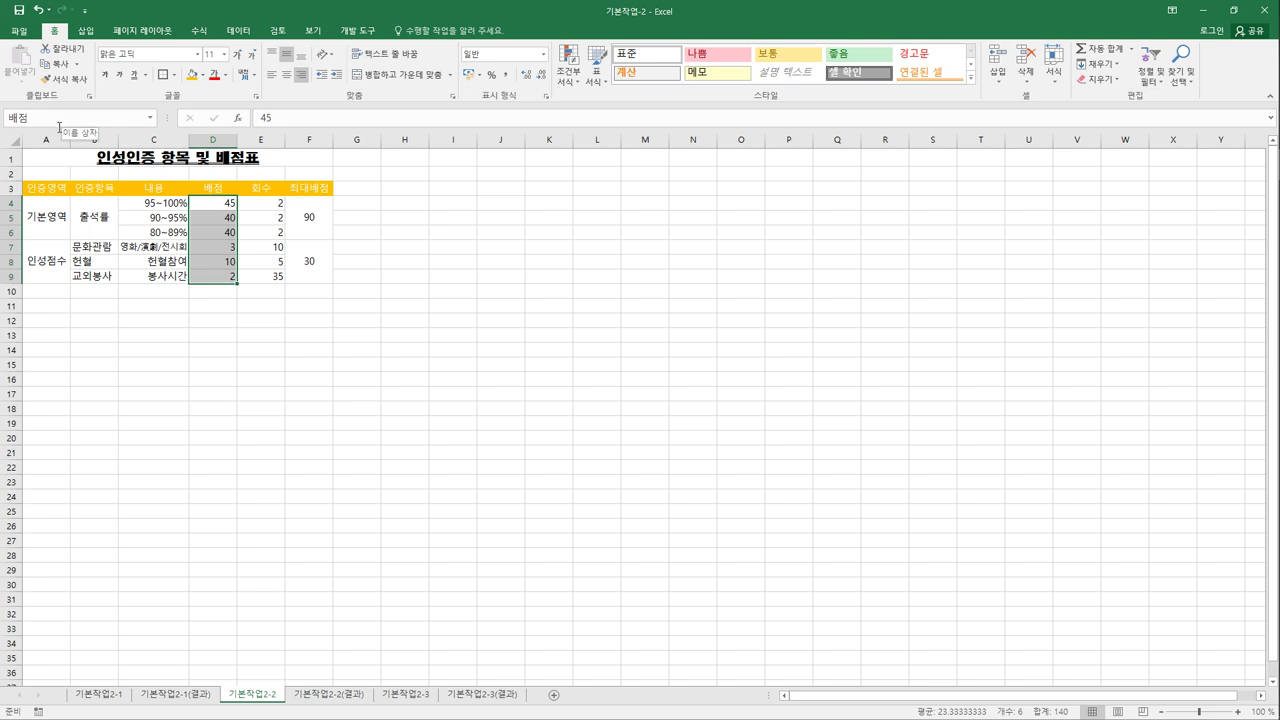
key("Return")
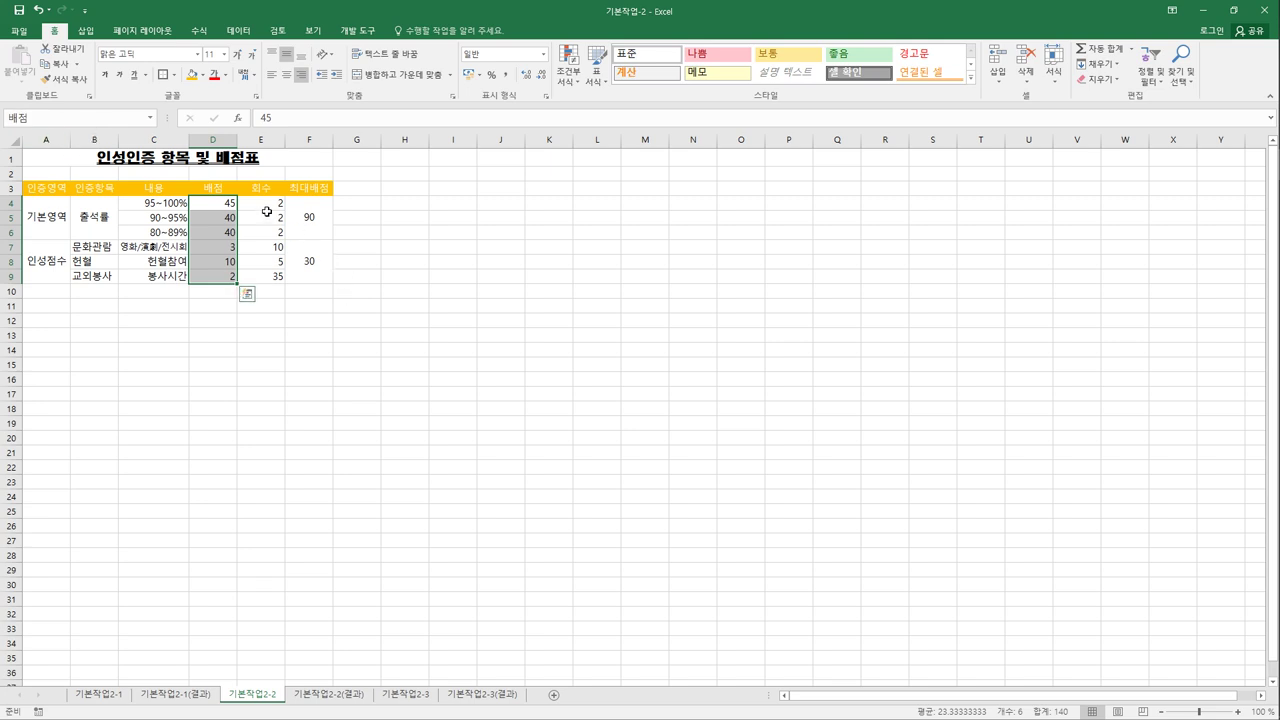
Apply the custom number format 0회 to the 회수 values in E4:E9
left_click_drag(267, 212, 280, 277)
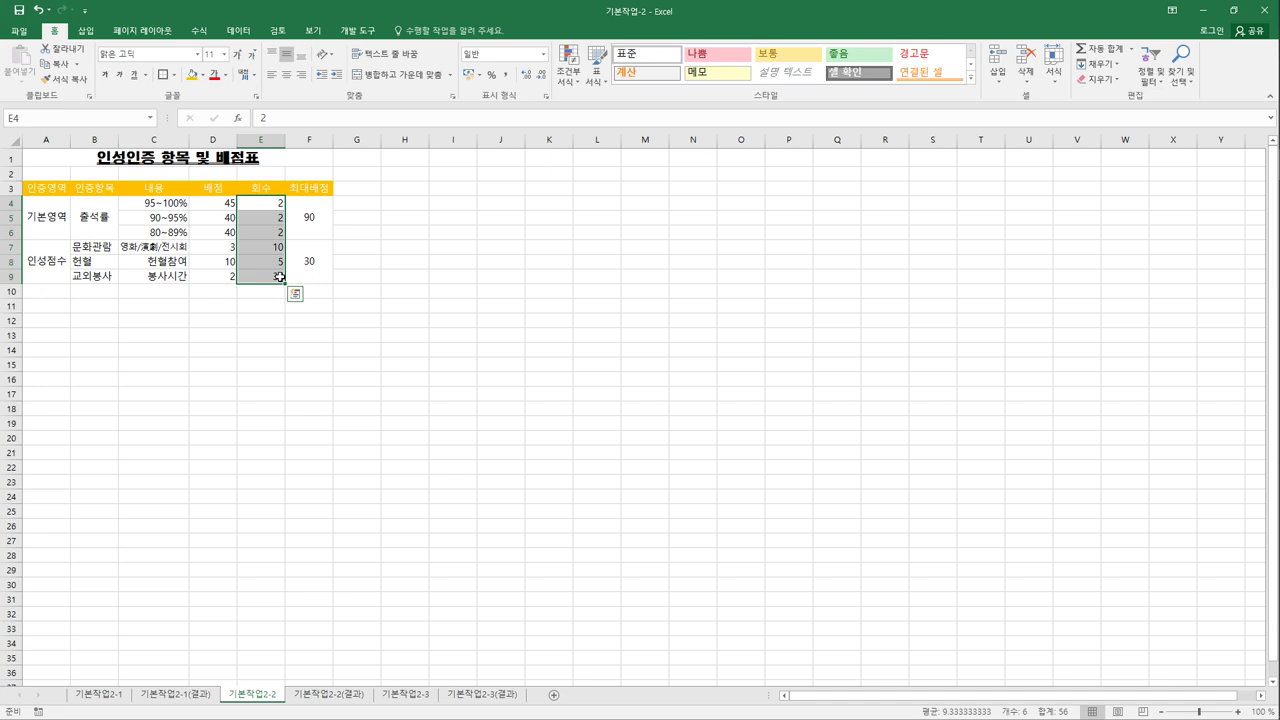
right_click(281, 239)
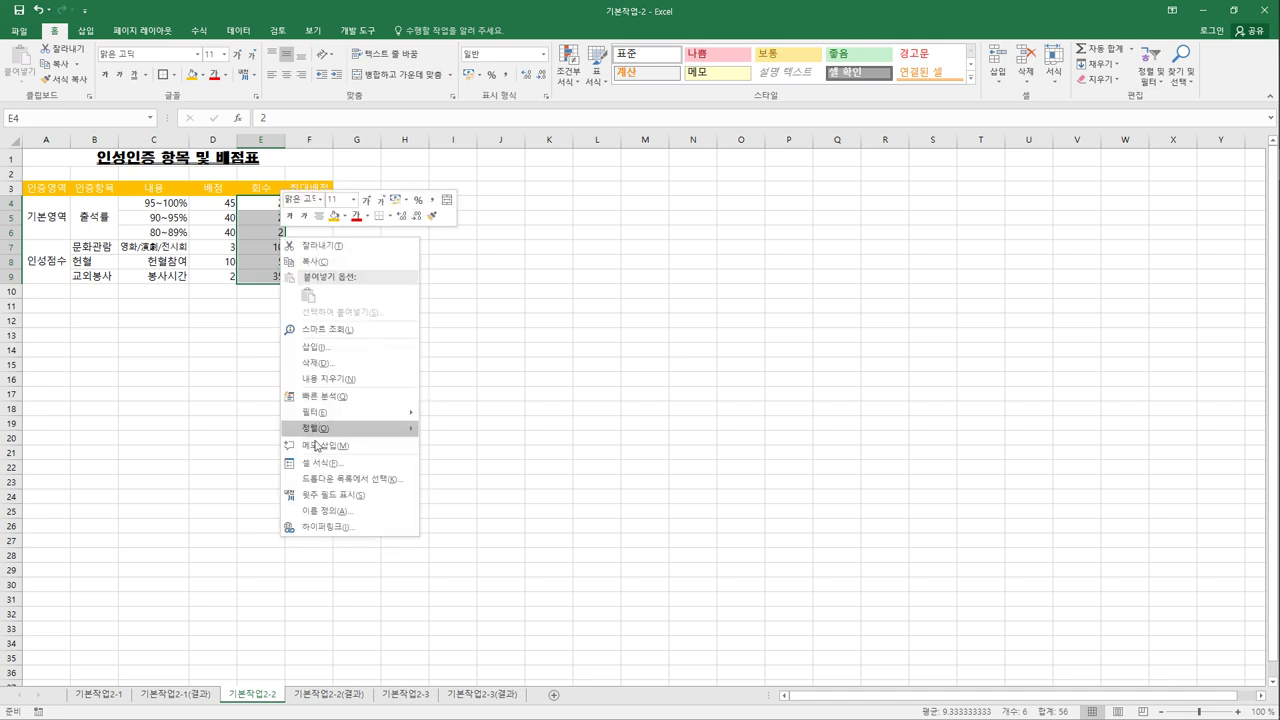
left_click(323, 474)
left_click_drag(366, 290, 660, 244)
left_click(463, 266)
left_click(479, 409)
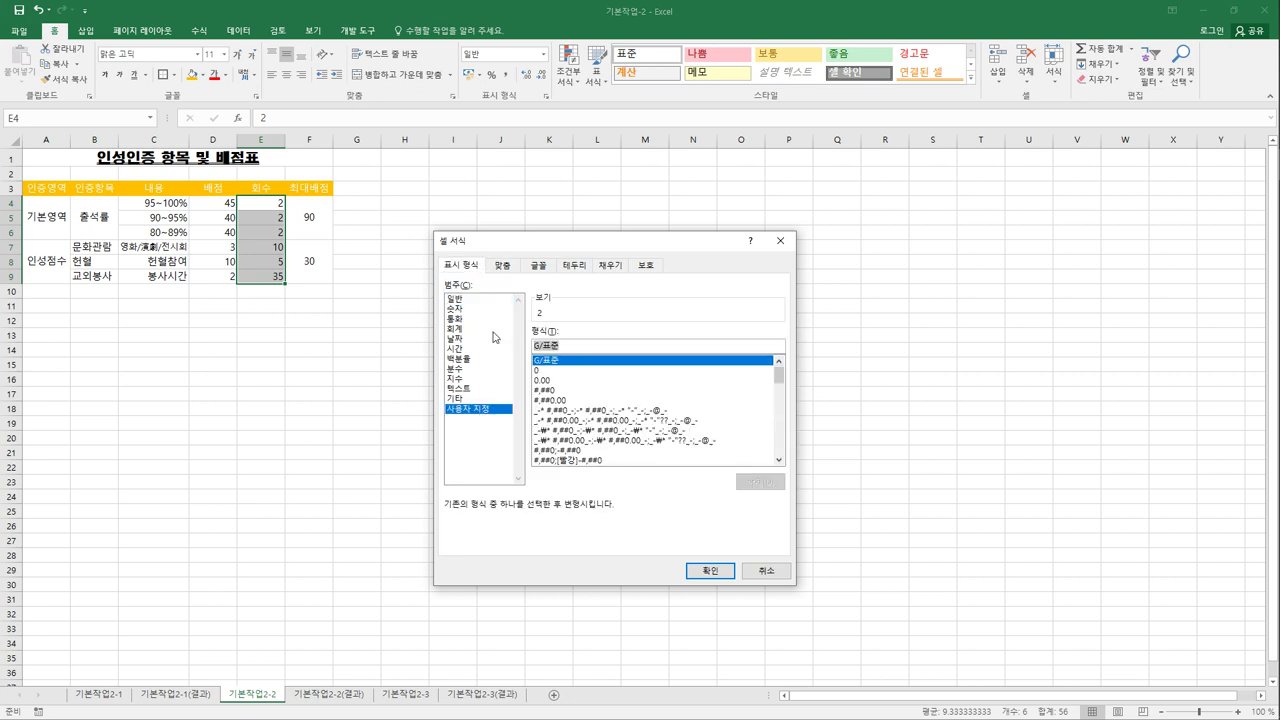
type("#회")
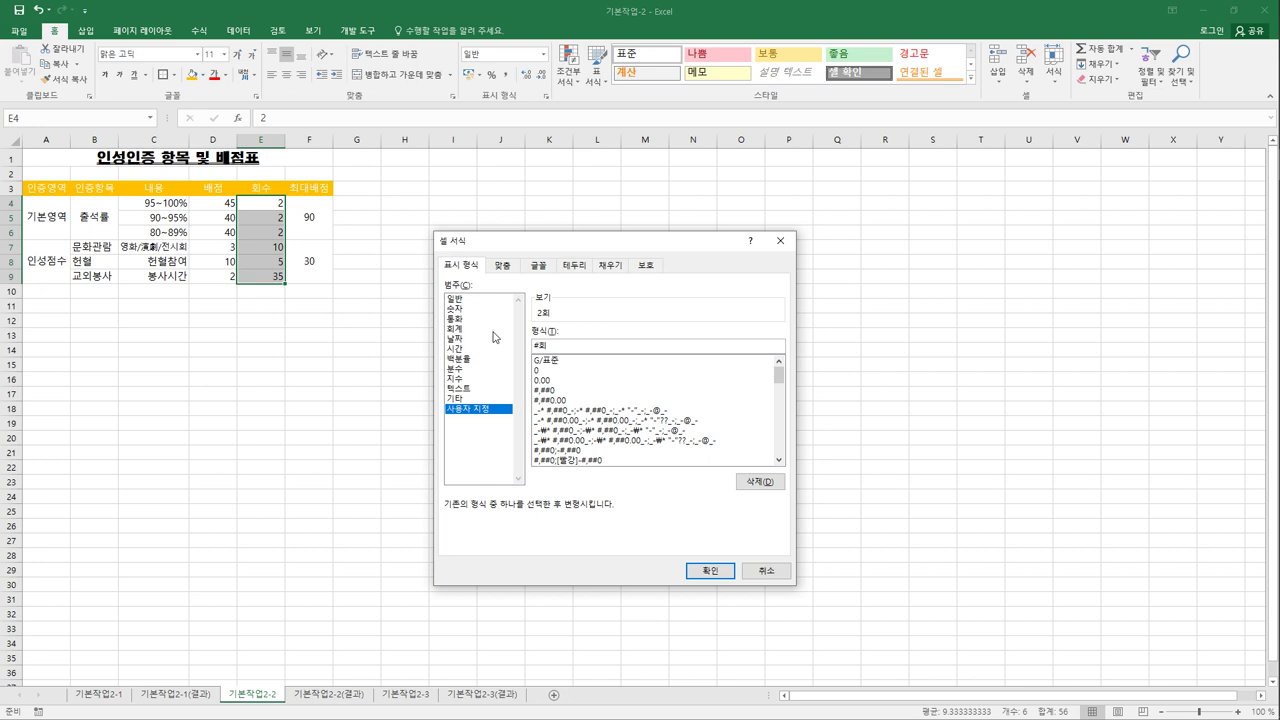
key("BackSpace")
key("BackSpace")
key("BackSpace")
type("0회")
left_click(711, 571)
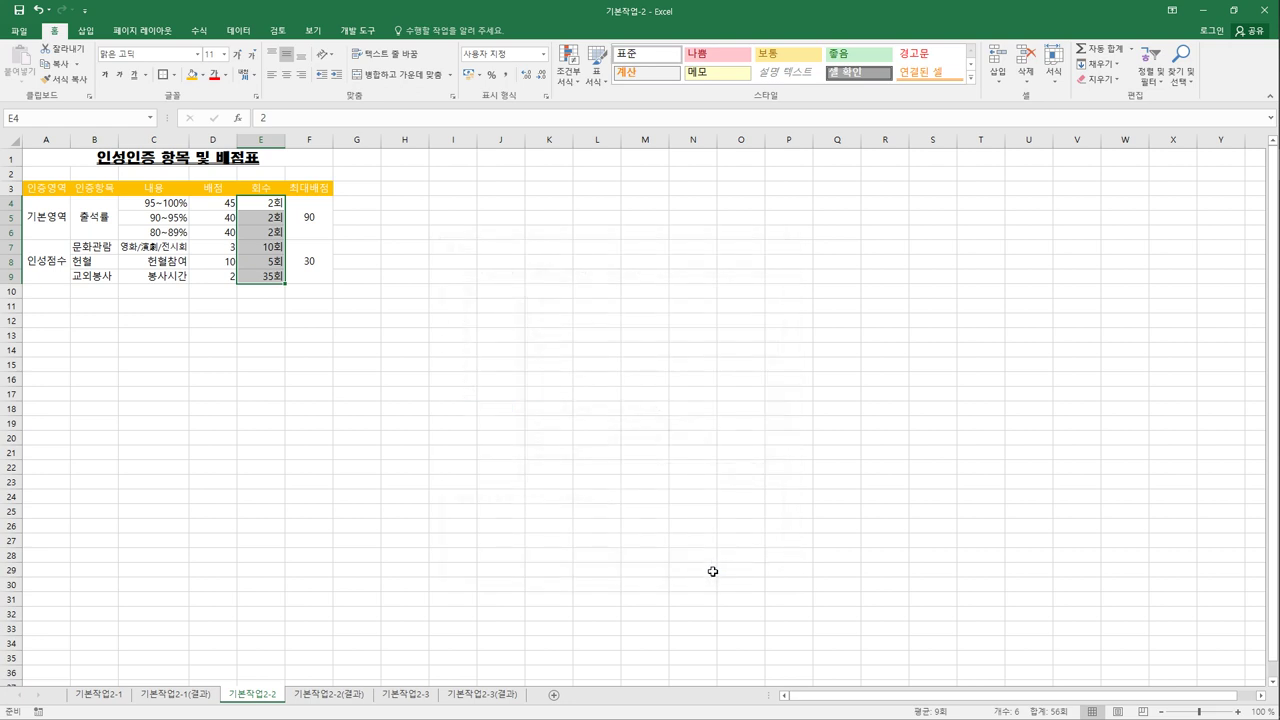
Apply all borders and a thick outside border to the table range A3:F9
left_click(52, 192)
left_click_drag(105, 216, 301, 282)
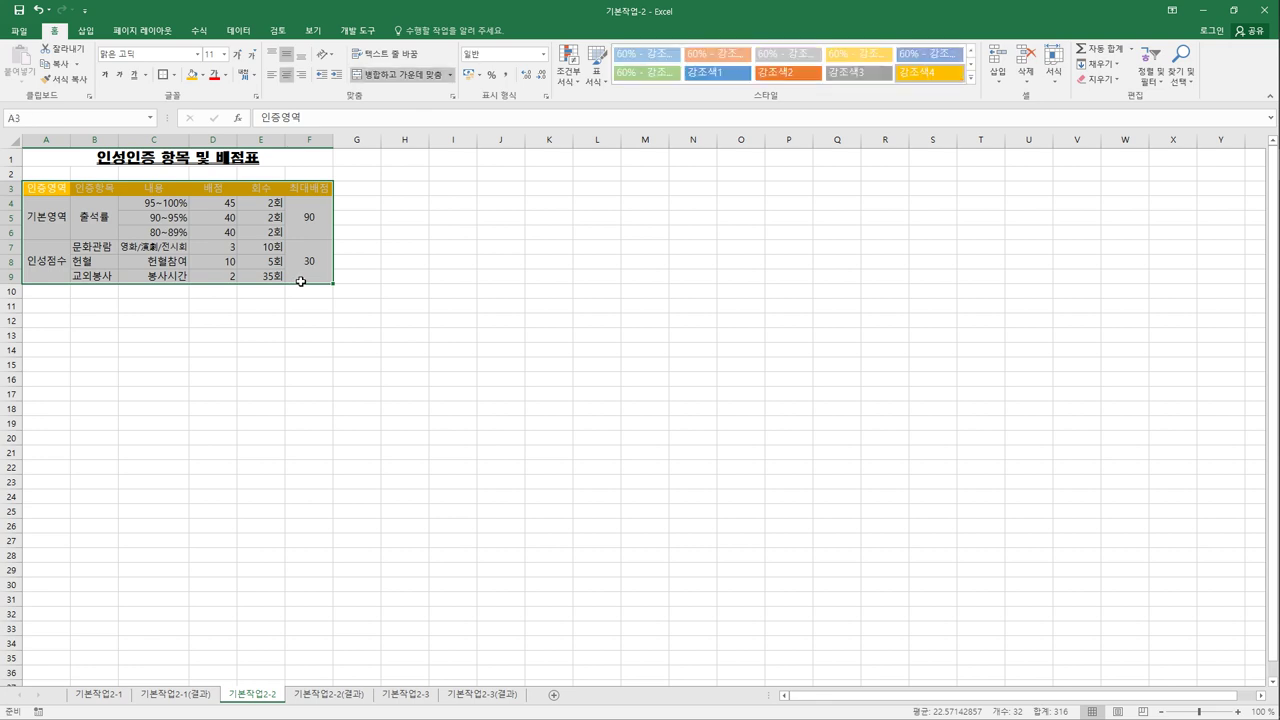
left_click(174, 76)
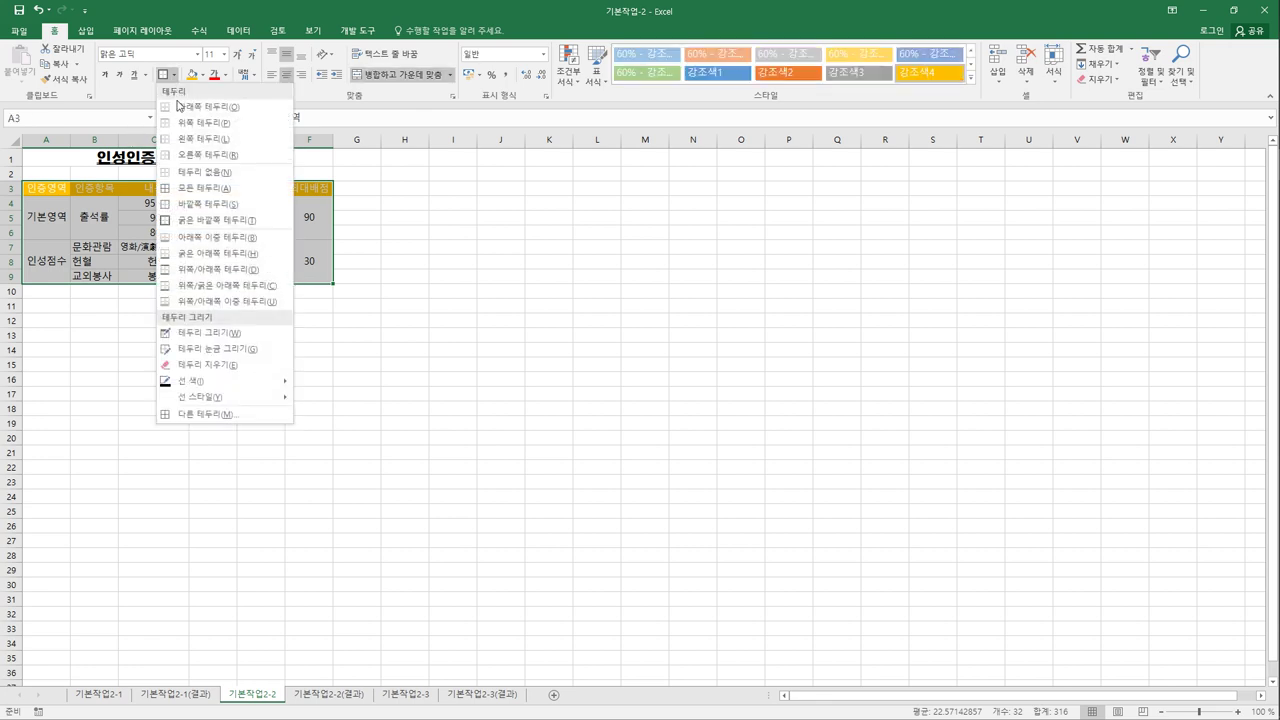
left_click(197, 189)
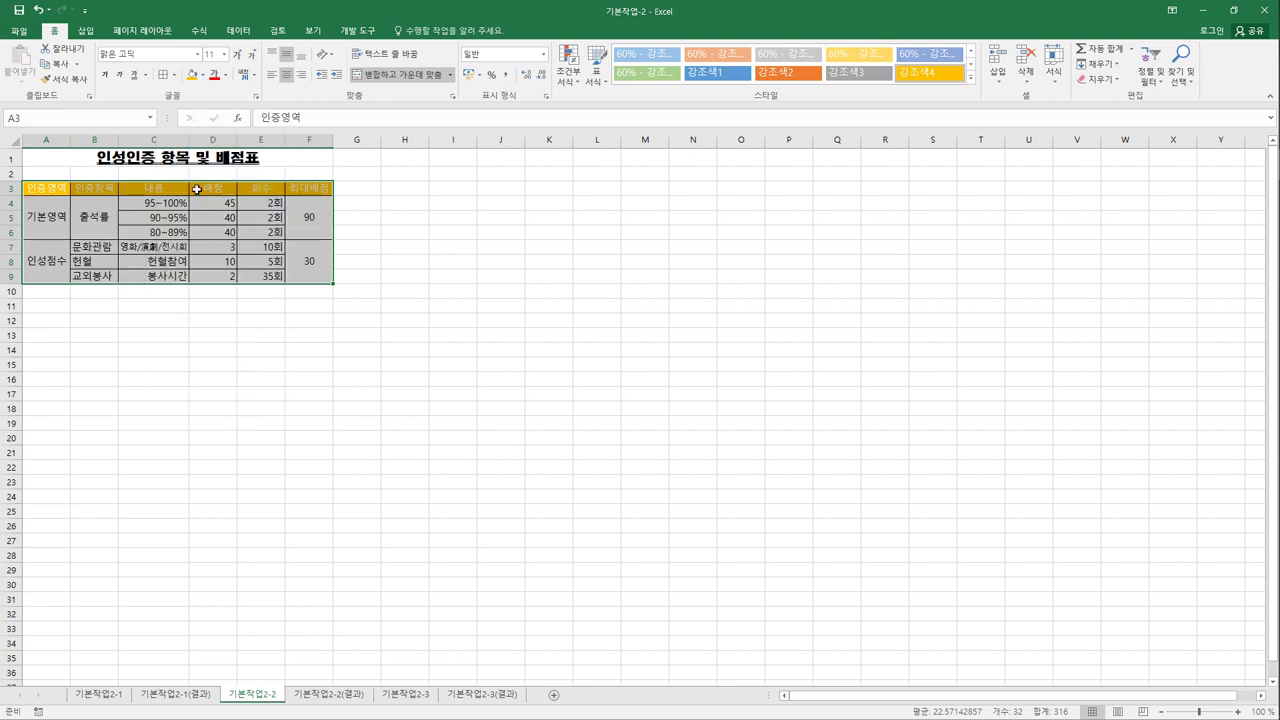
left_click(174, 76)
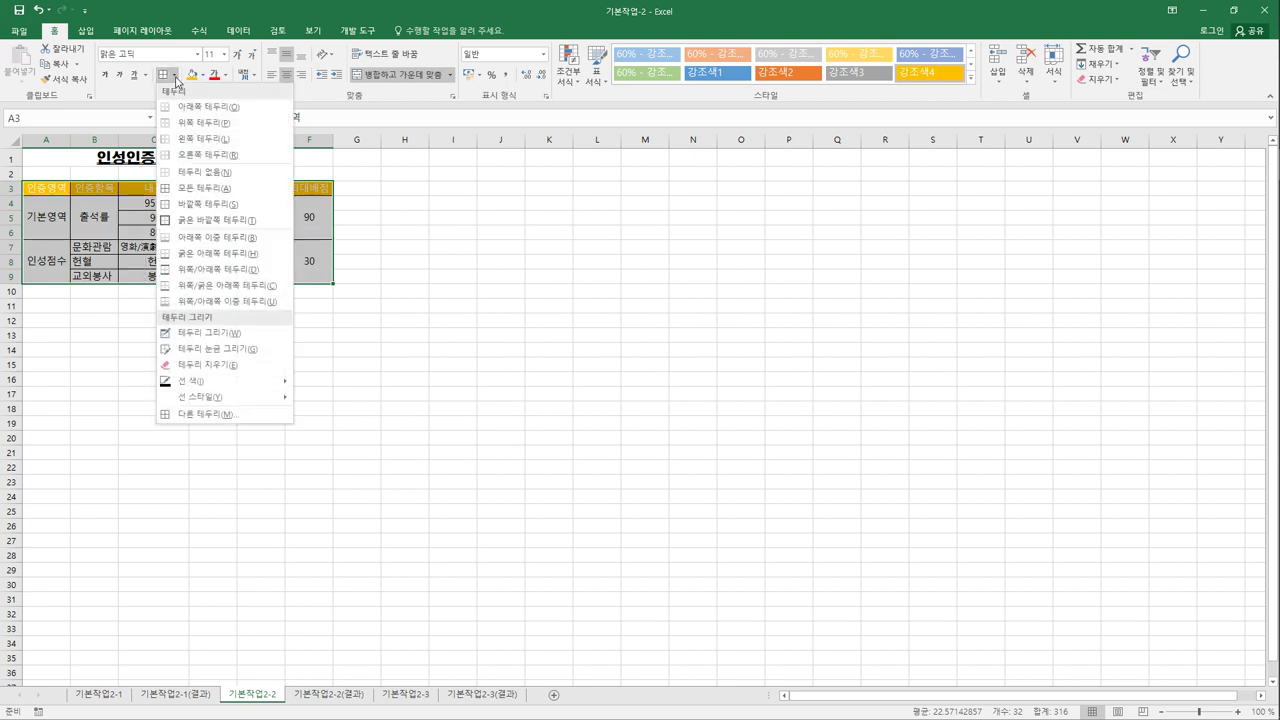
left_click(207, 220)
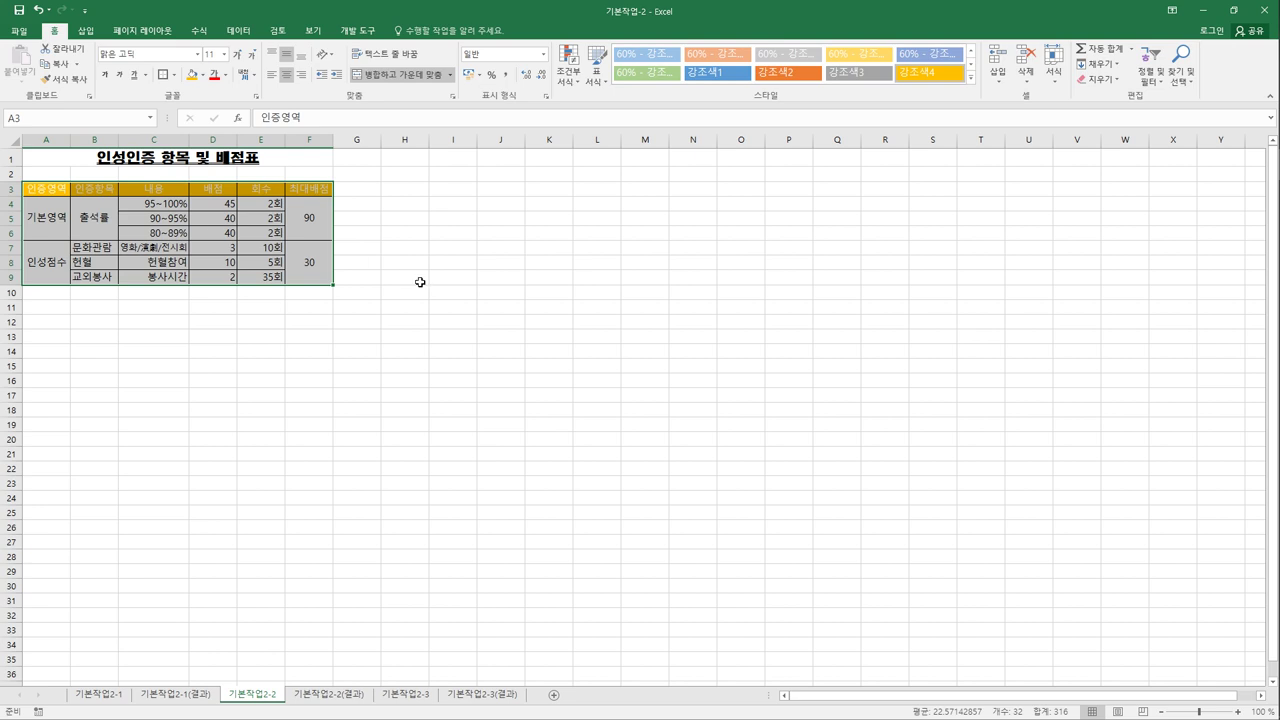
left_click(420, 282)
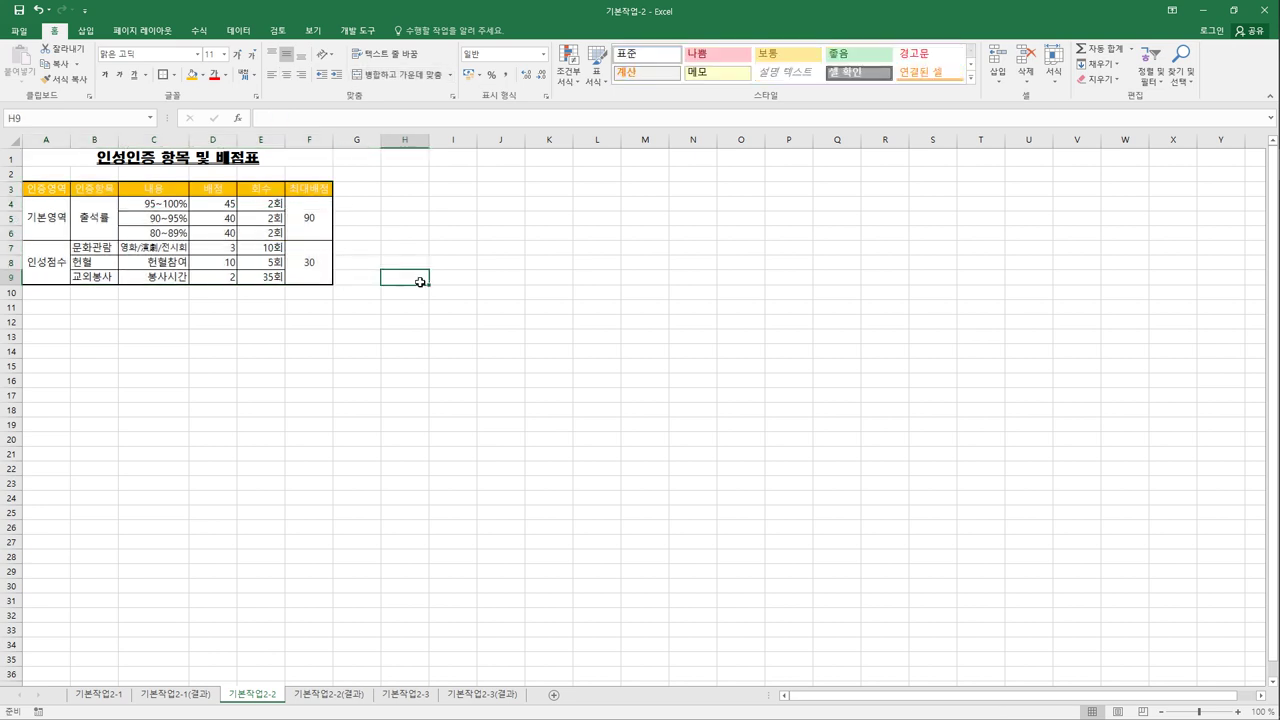
Compare the formatted table on 기본작업2-2 with the result sheet 기본작업2-2(결과)
left_click(330, 694)
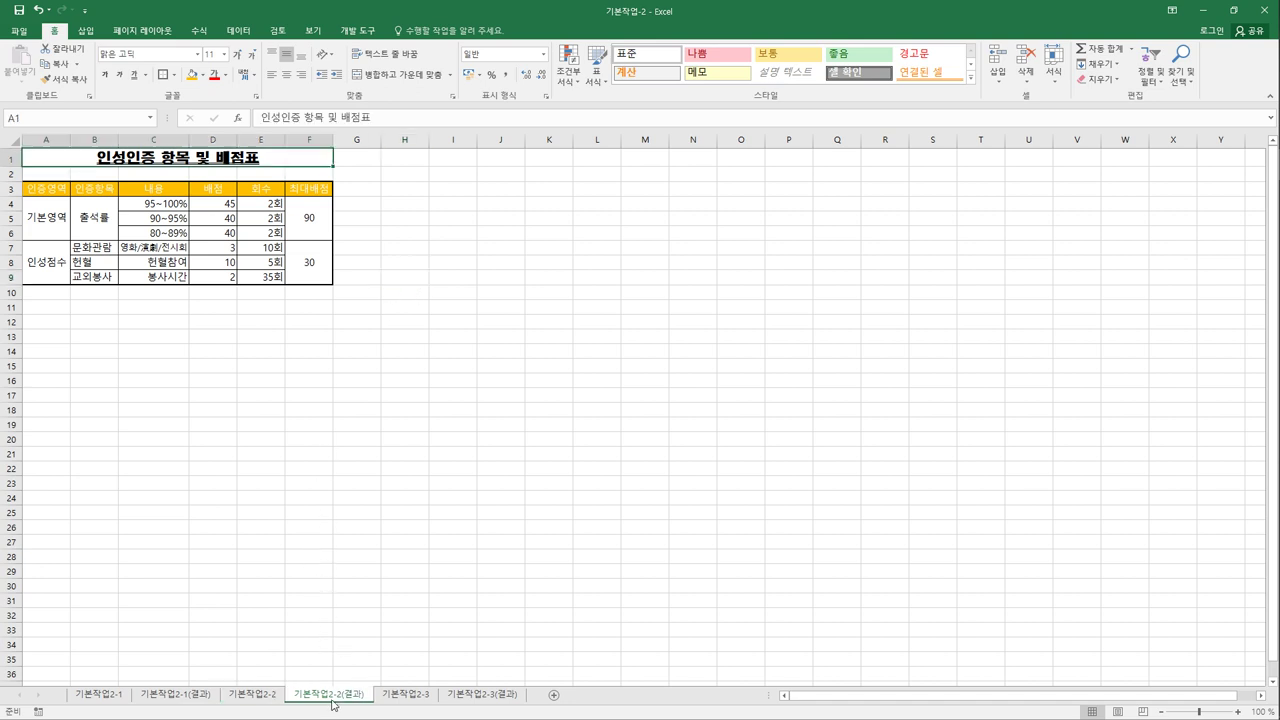
left_click(253, 697)
left_click(321, 697)
left_click(266, 697)
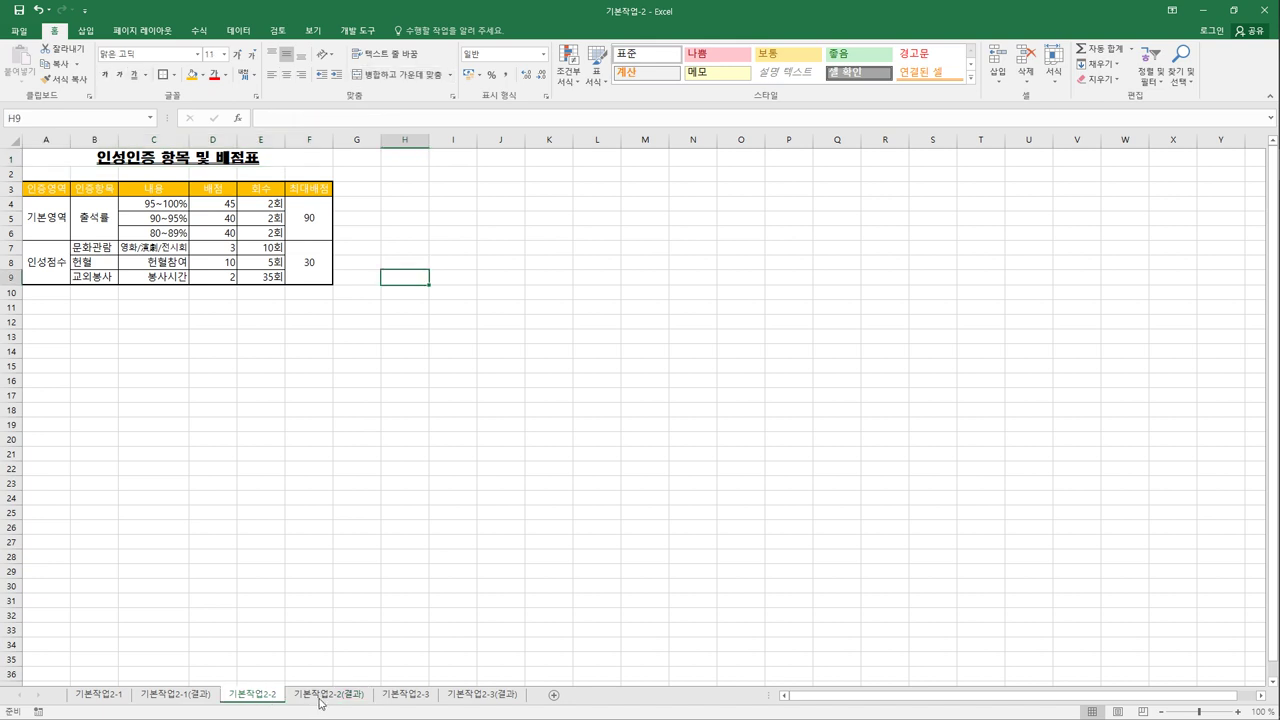
left_click(321, 700)
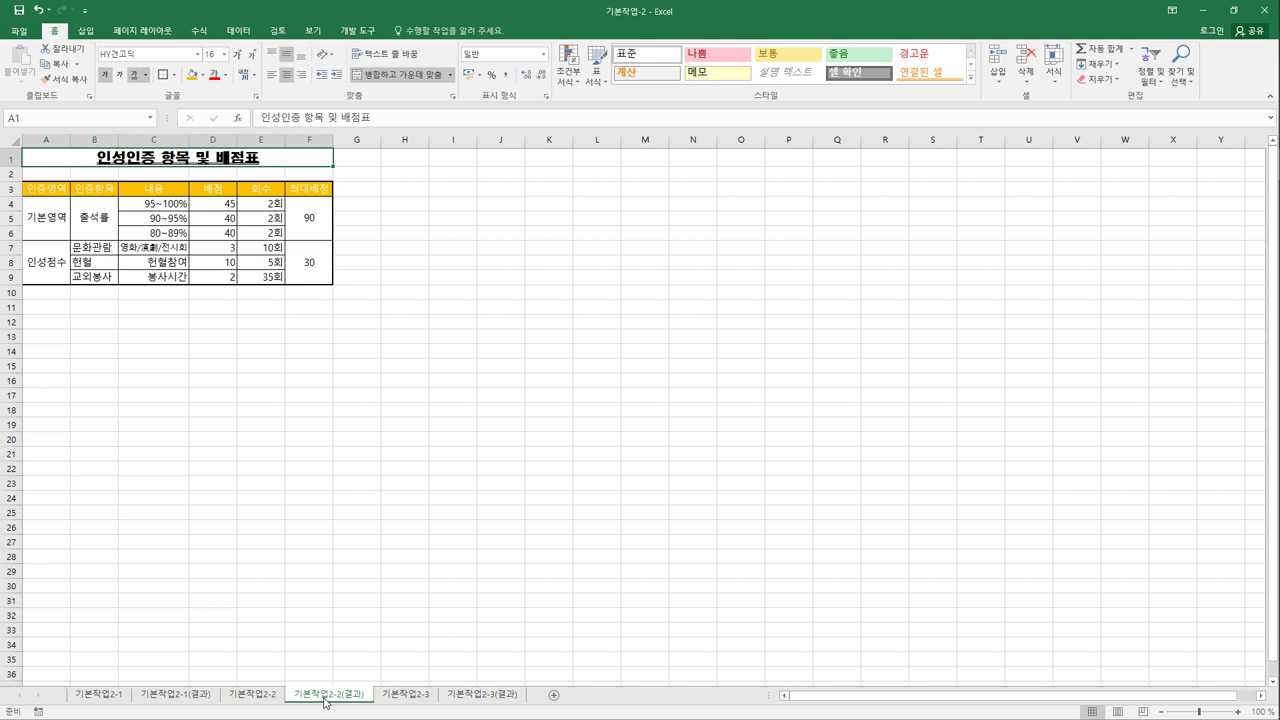
On sheet 기본작업2-3, merge and center the title across A1:H1
left_click(385, 704)
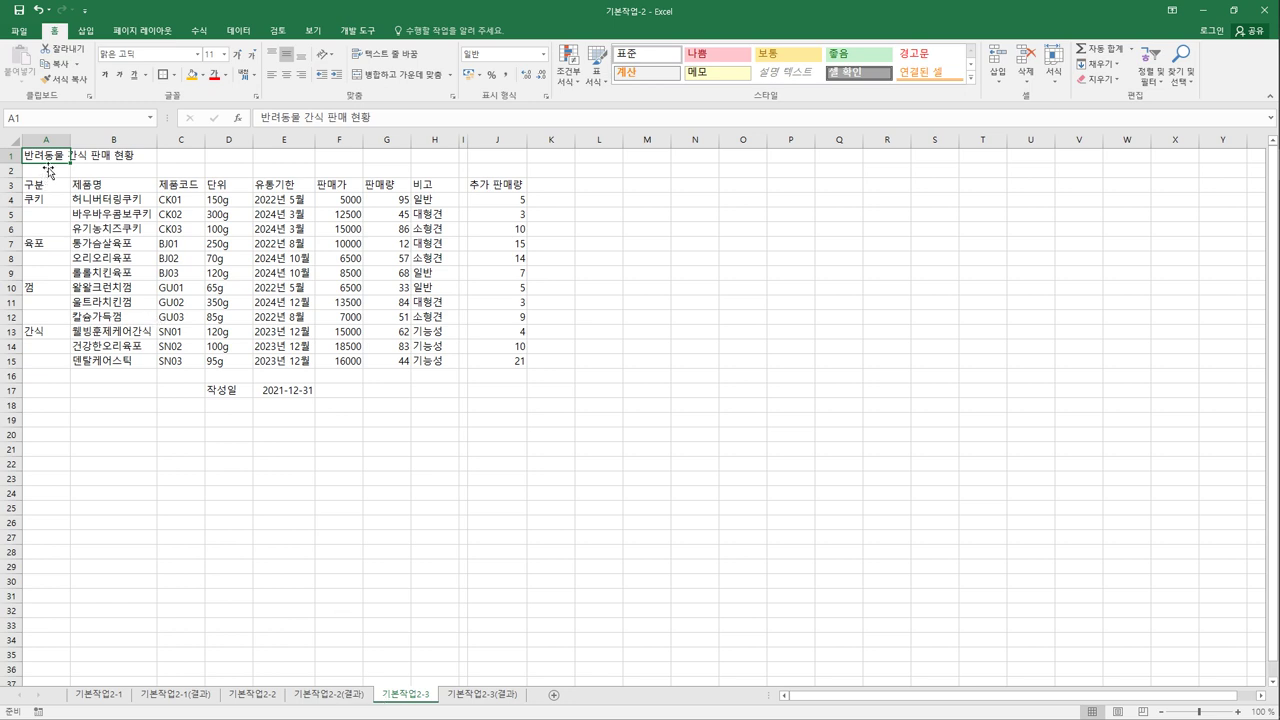
left_click_drag(72, 160, 431, 161)
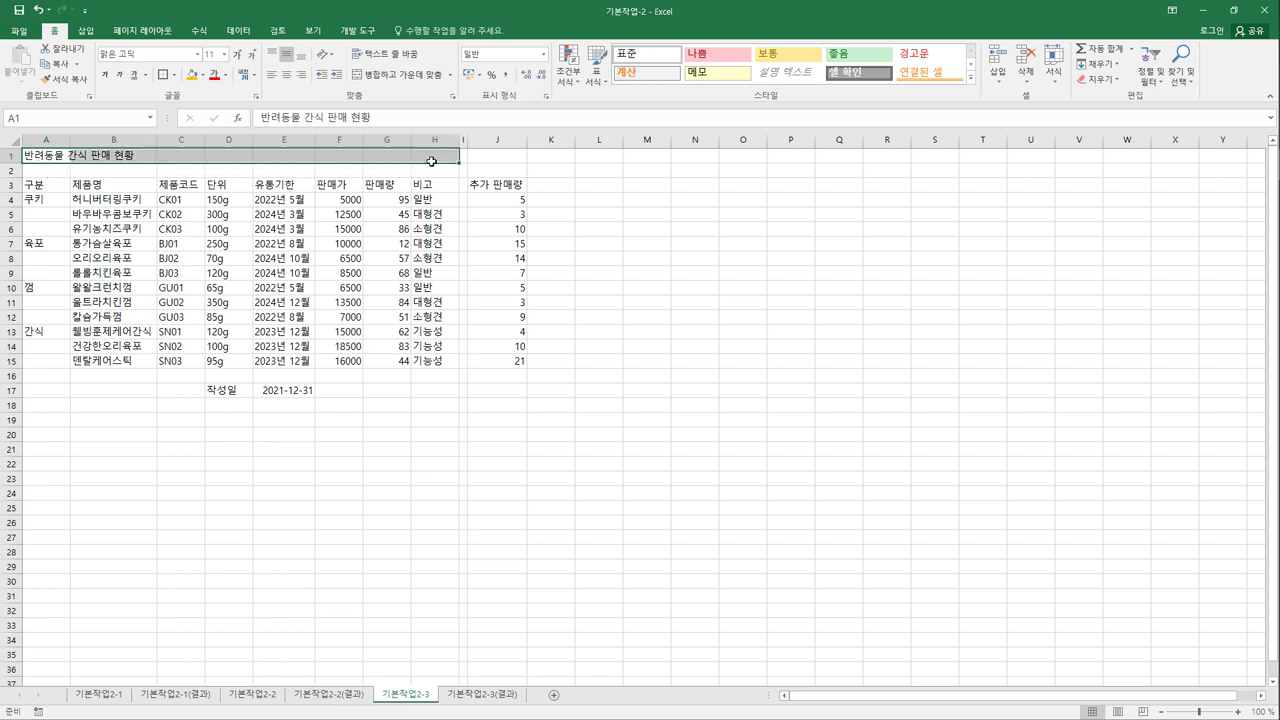
left_click(405, 80)
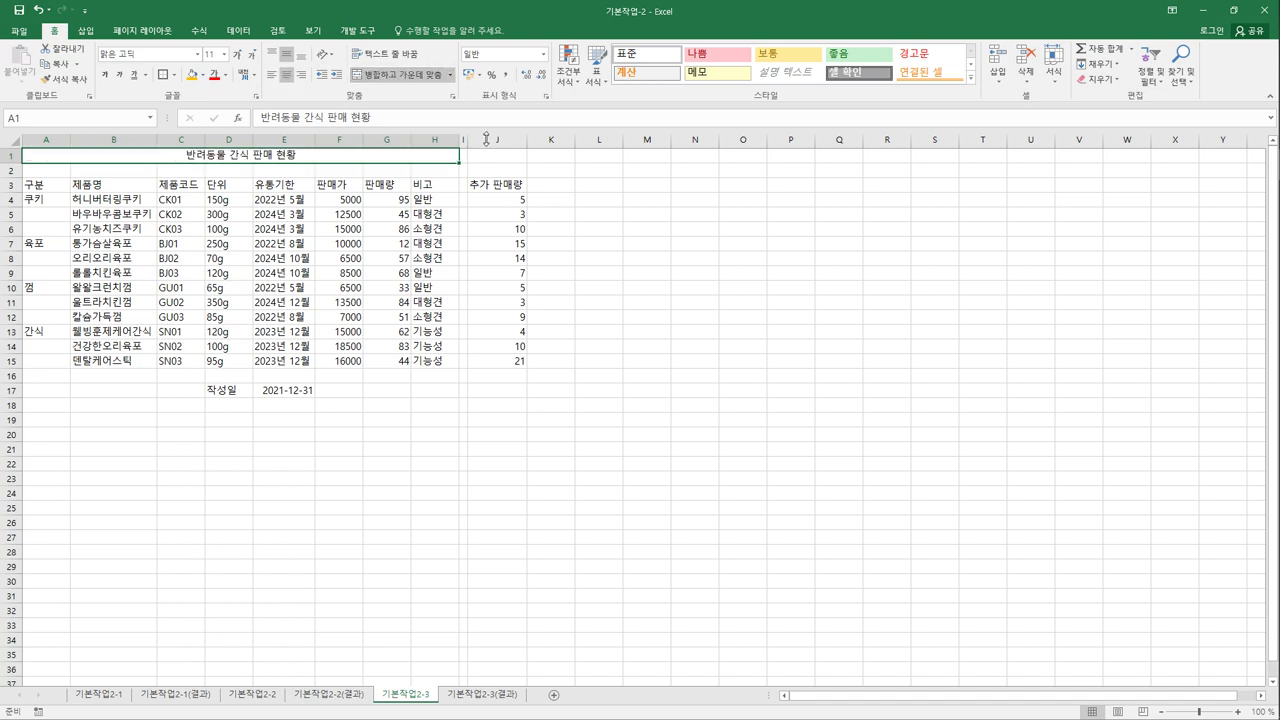
Apply the 제목 1 cell style to the title in A1 and set the height of row 1 to 30
left_click(970, 77)
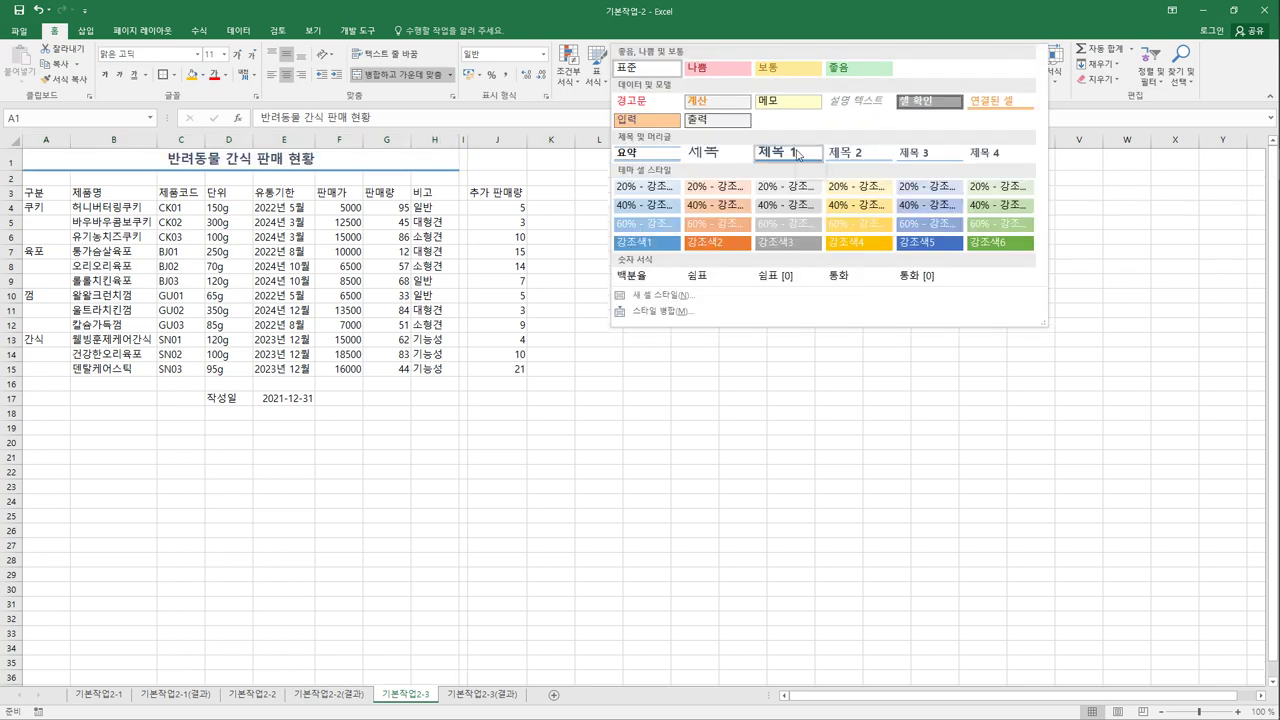
left_click(798, 153)
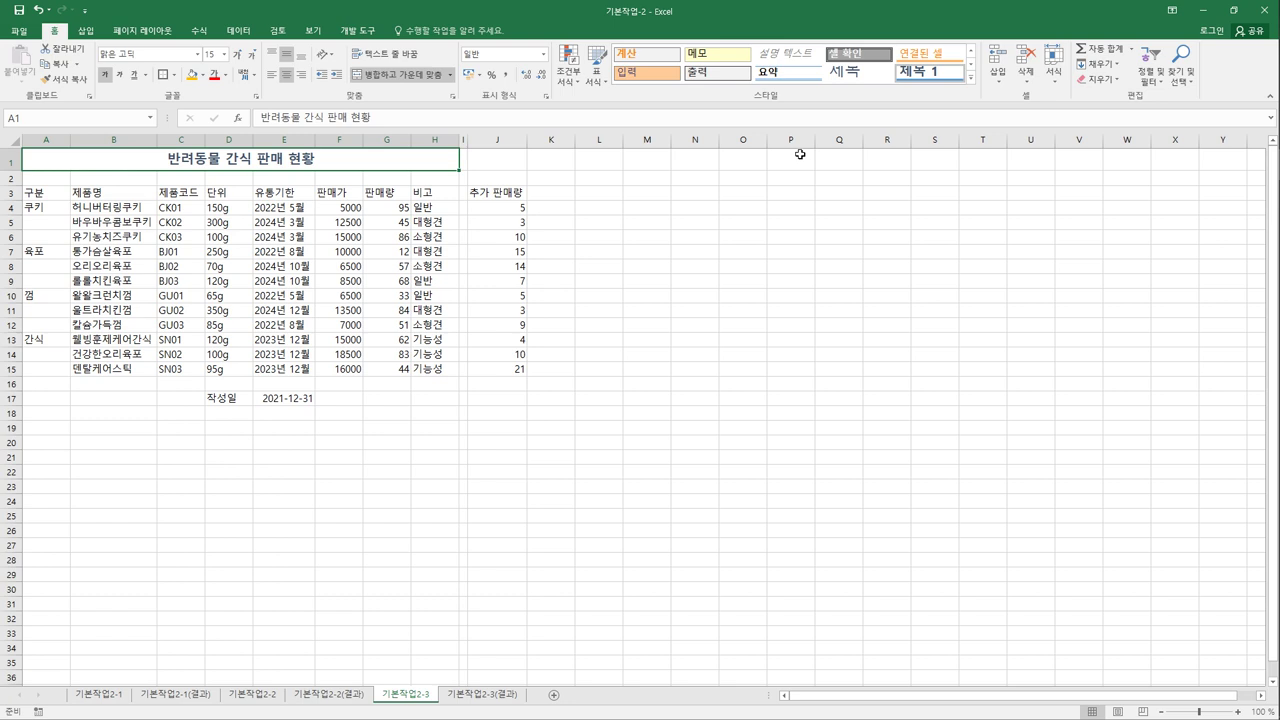
left_click(16, 163)
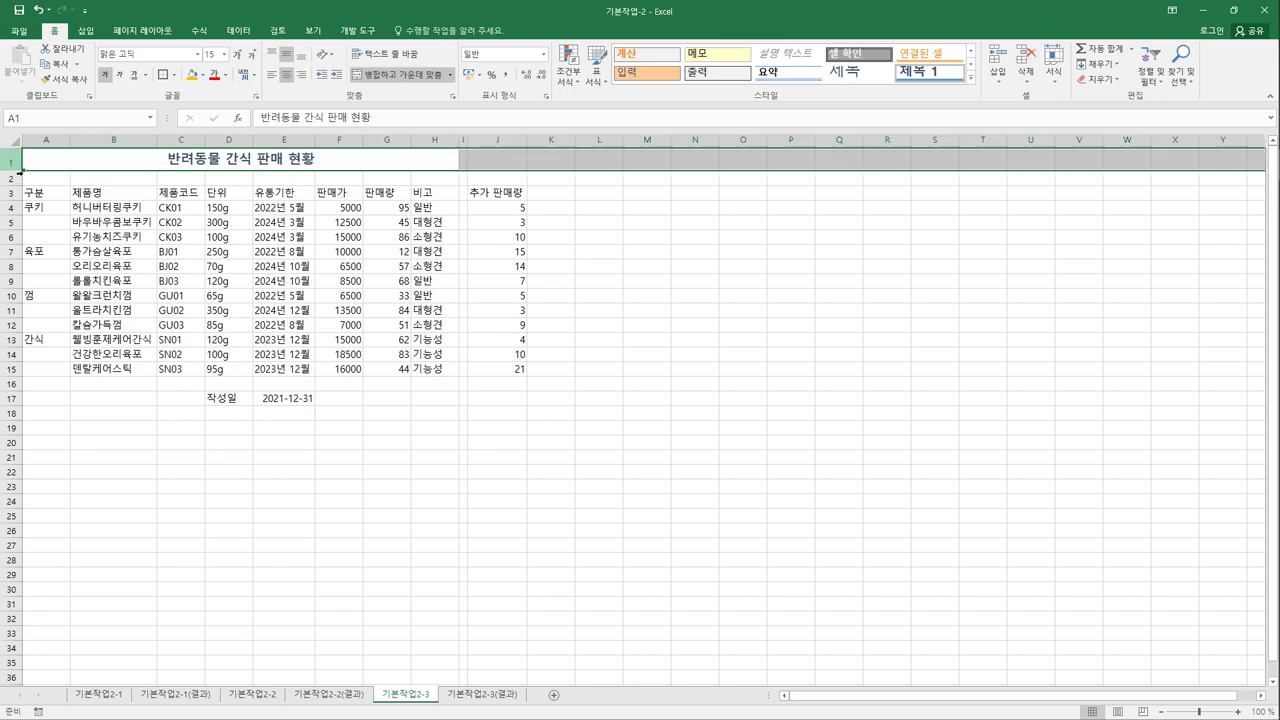
right_click(18, 165)
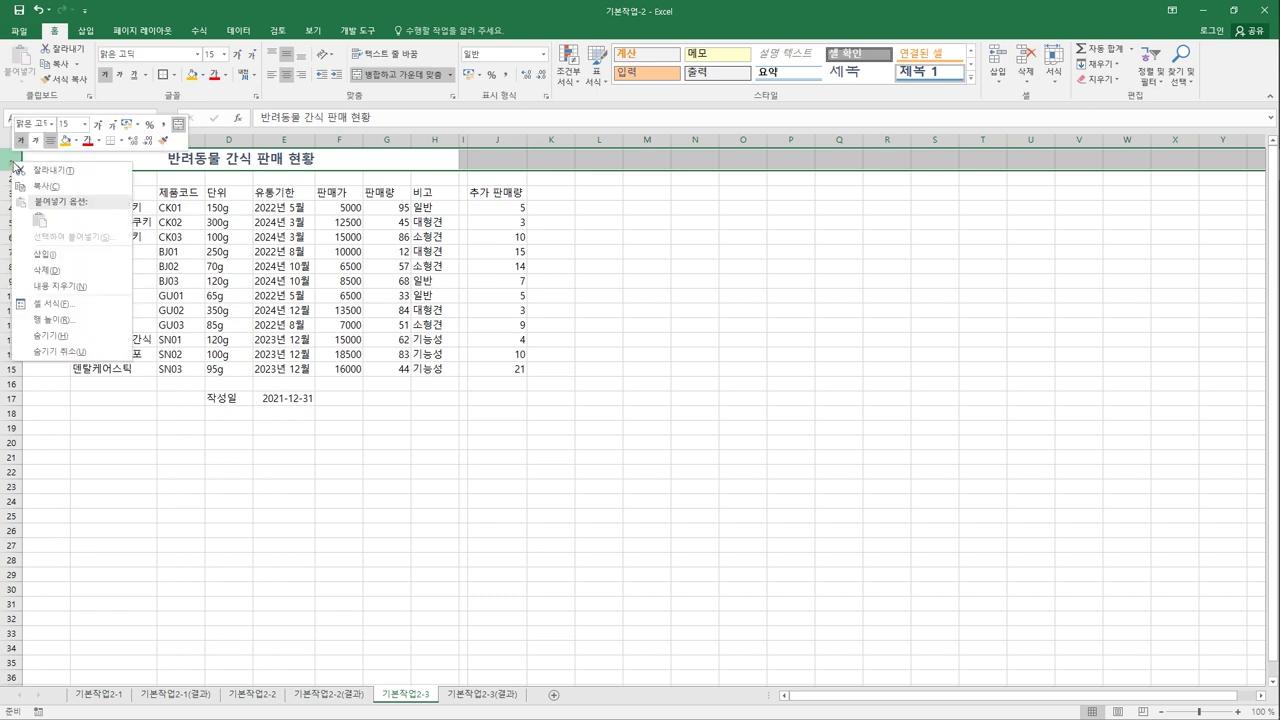
left_click(103, 325)
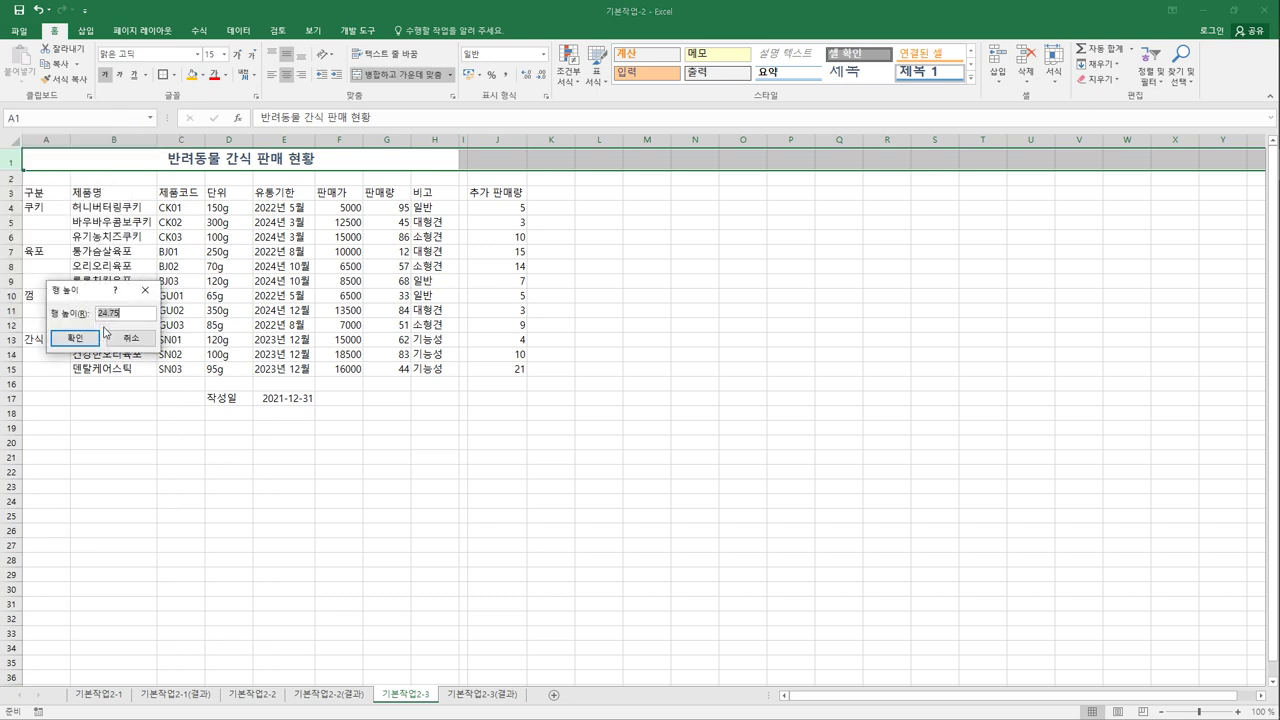
type("30")
left_click(88, 339)
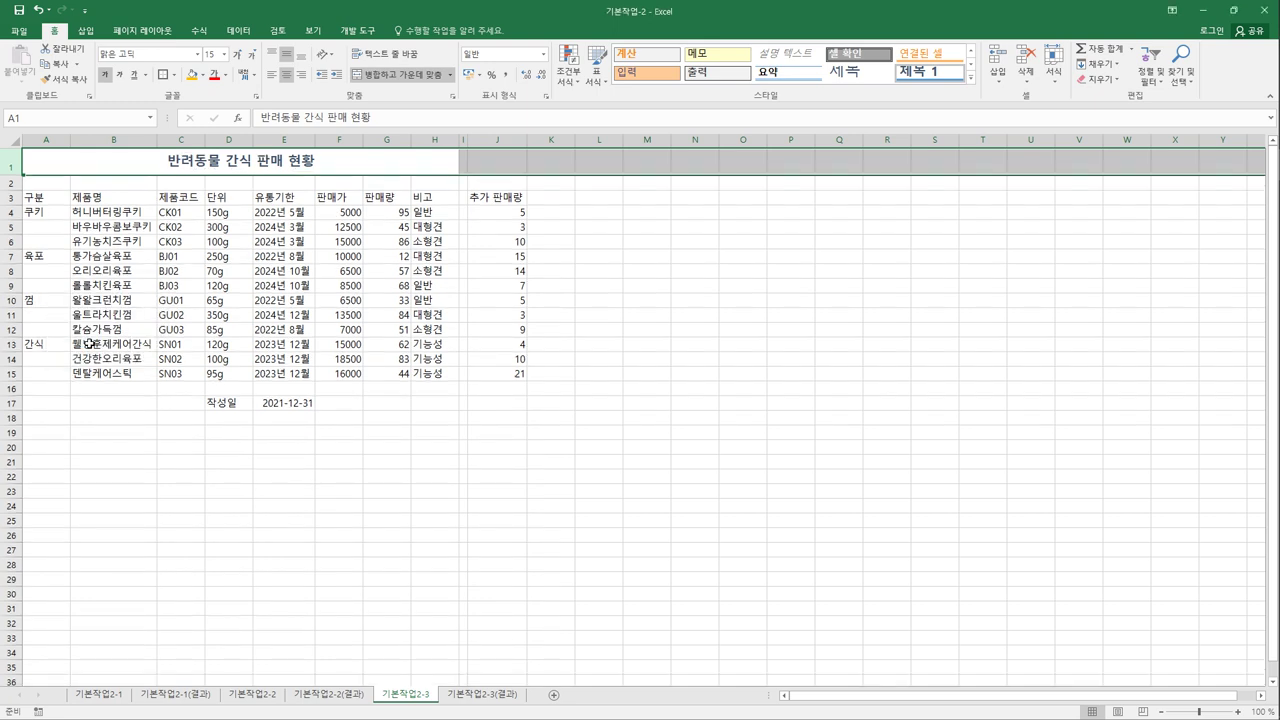
Insert a hyphen between the letters and digits of the CK product codes in C4:C6, giving CK-01 to CK-03
left_click(201, 212)
left_click_drag(201, 212, 186, 377)
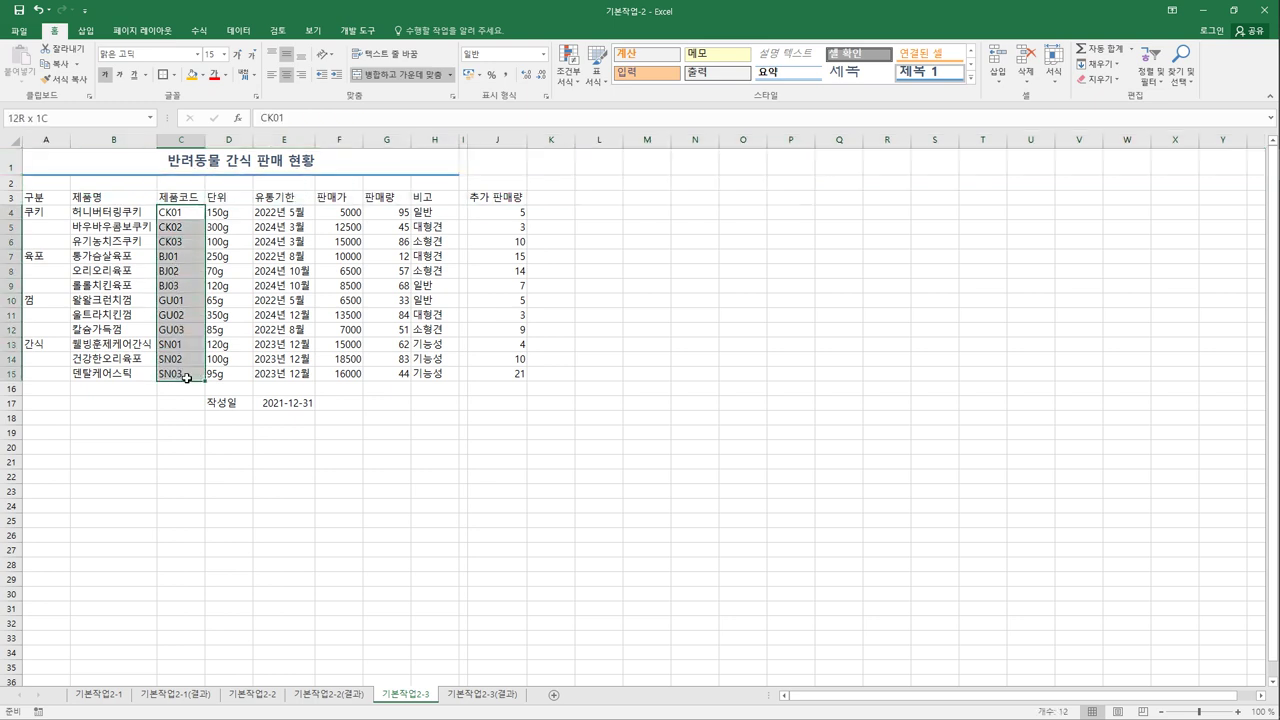
left_click_drag(186, 377, 186, 378)
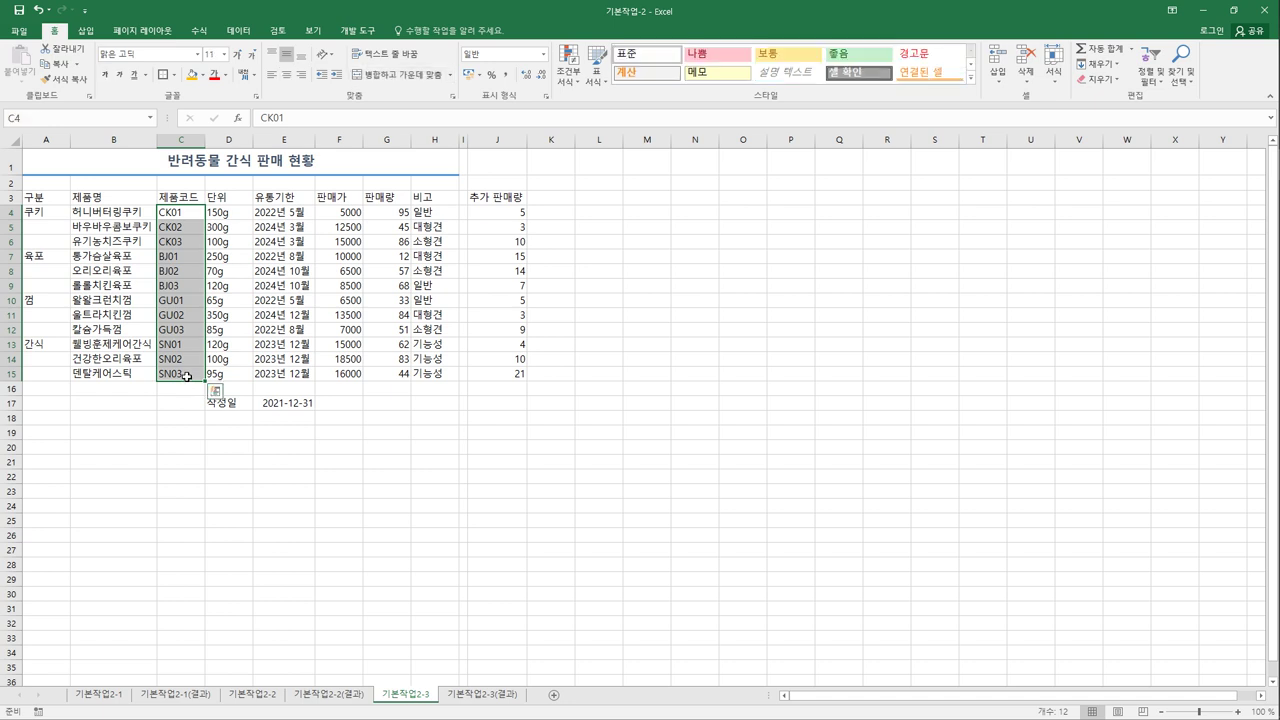
double_click(174, 214)
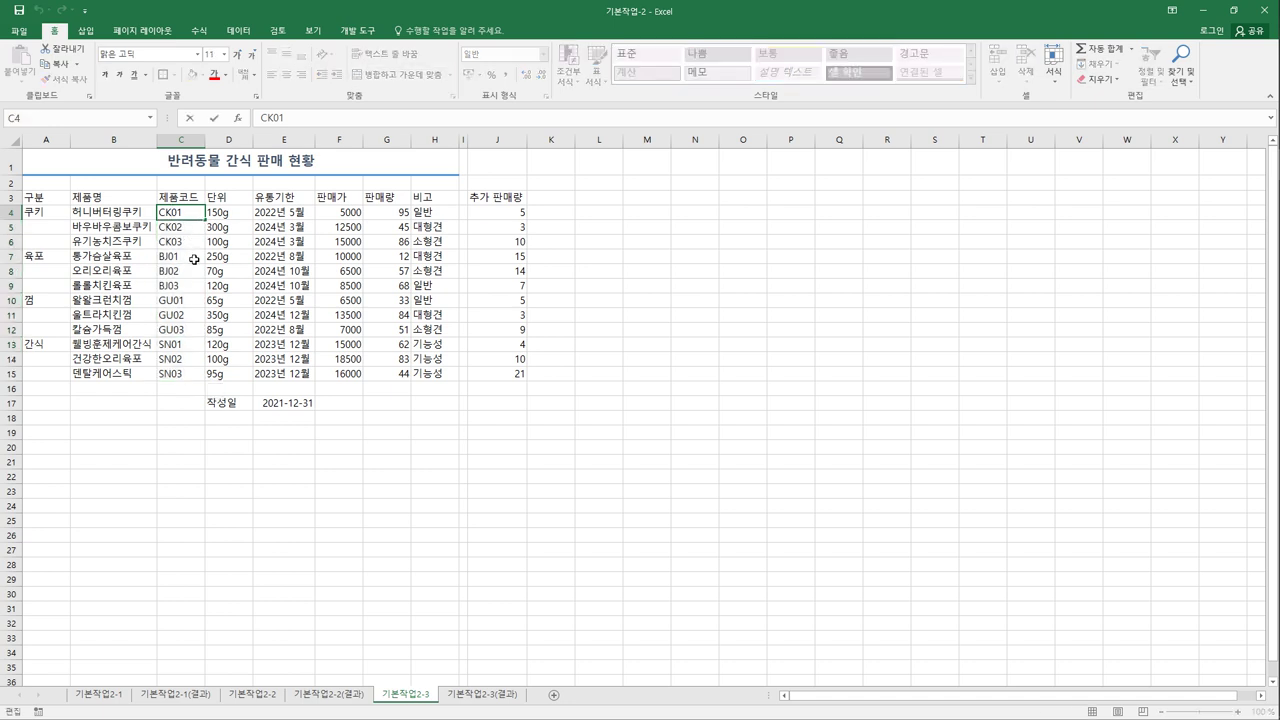
type("-")
left_click(177, 232)
double_click(177, 229)
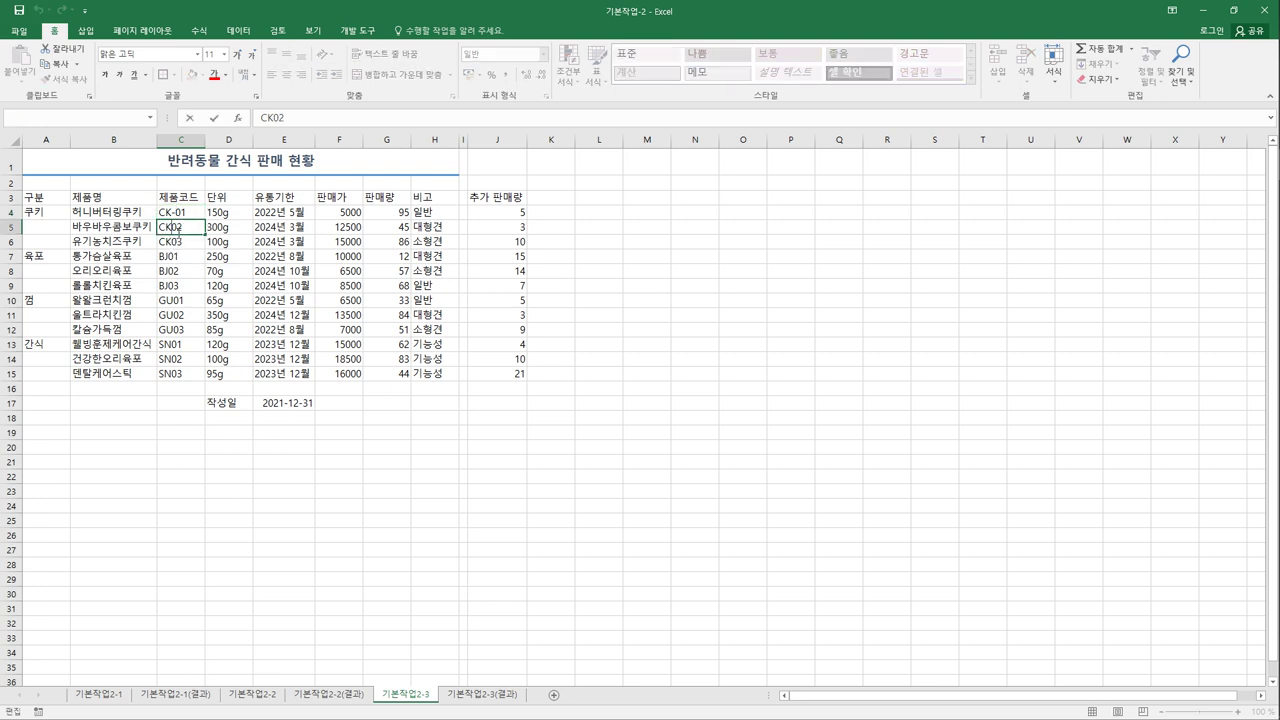
type("-")
left_click(174, 246)
double_click(174, 246)
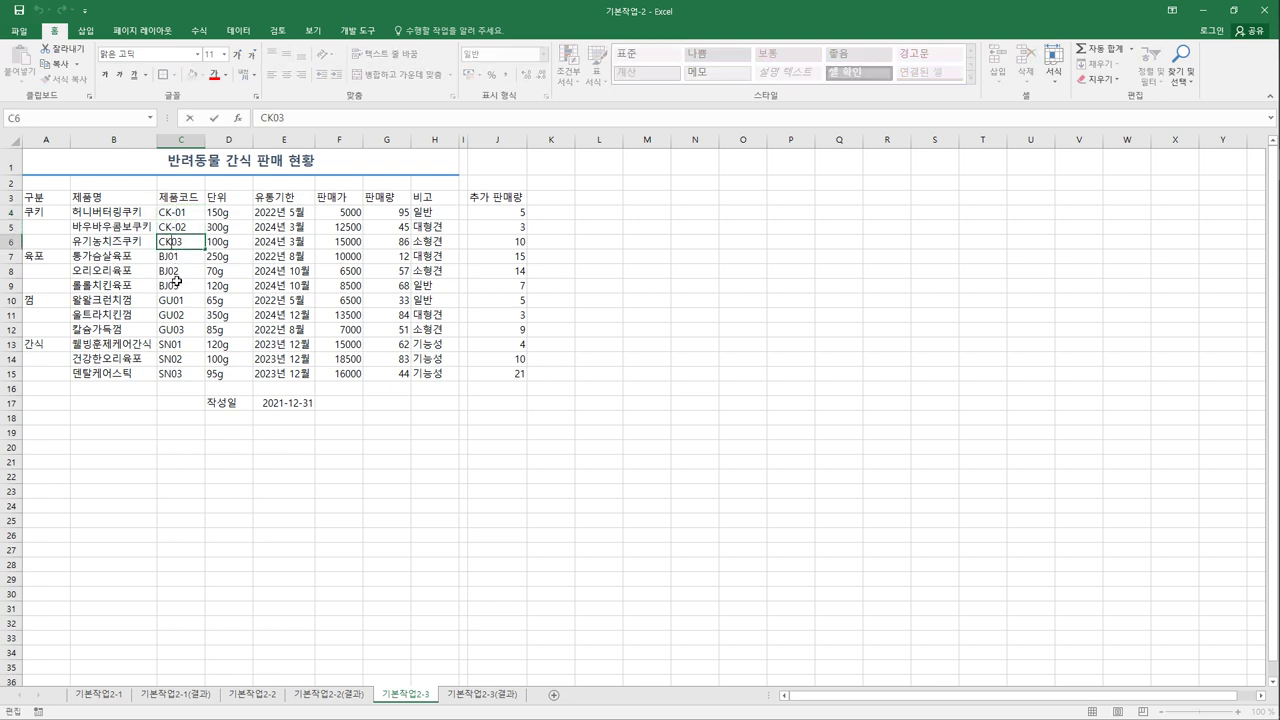
type("-")
Add a hyphen after the letters of the BJ product codes in C7:C9, giving BJ-01 to BJ-03
left_click(172, 257)
double_click(172, 258)
type("-")
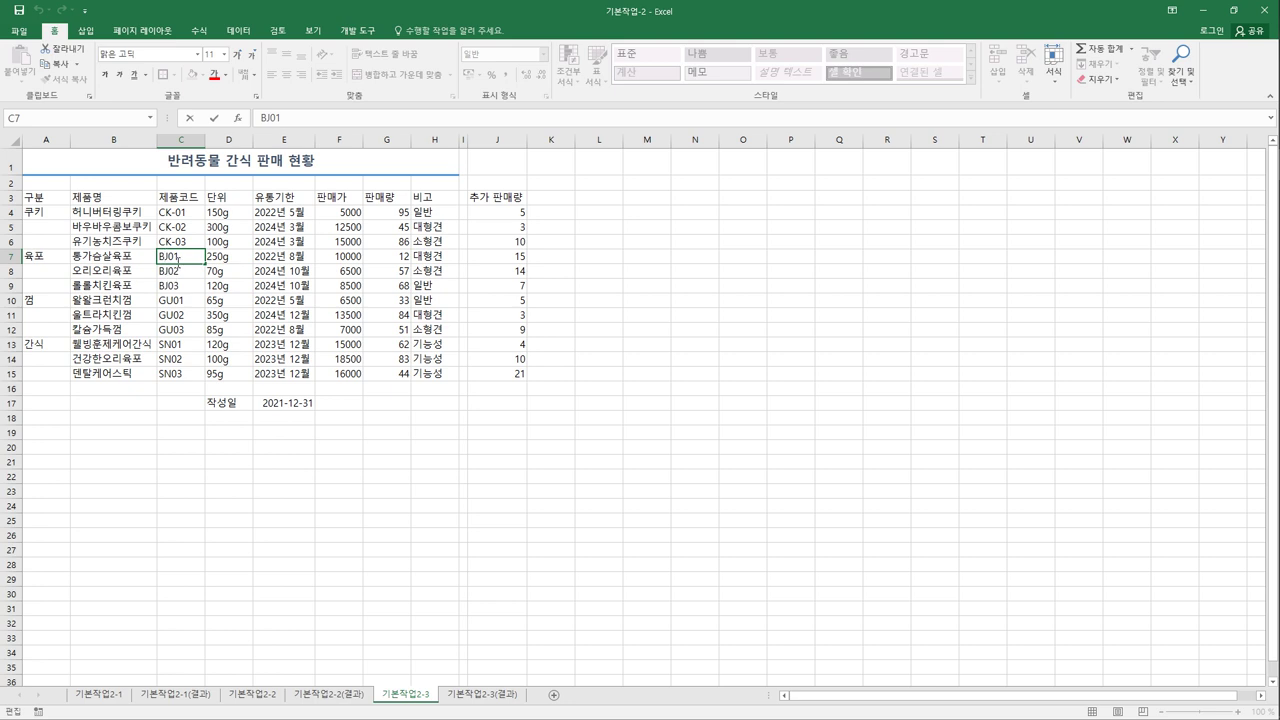
left_click(177, 275)
double_click(176, 273)
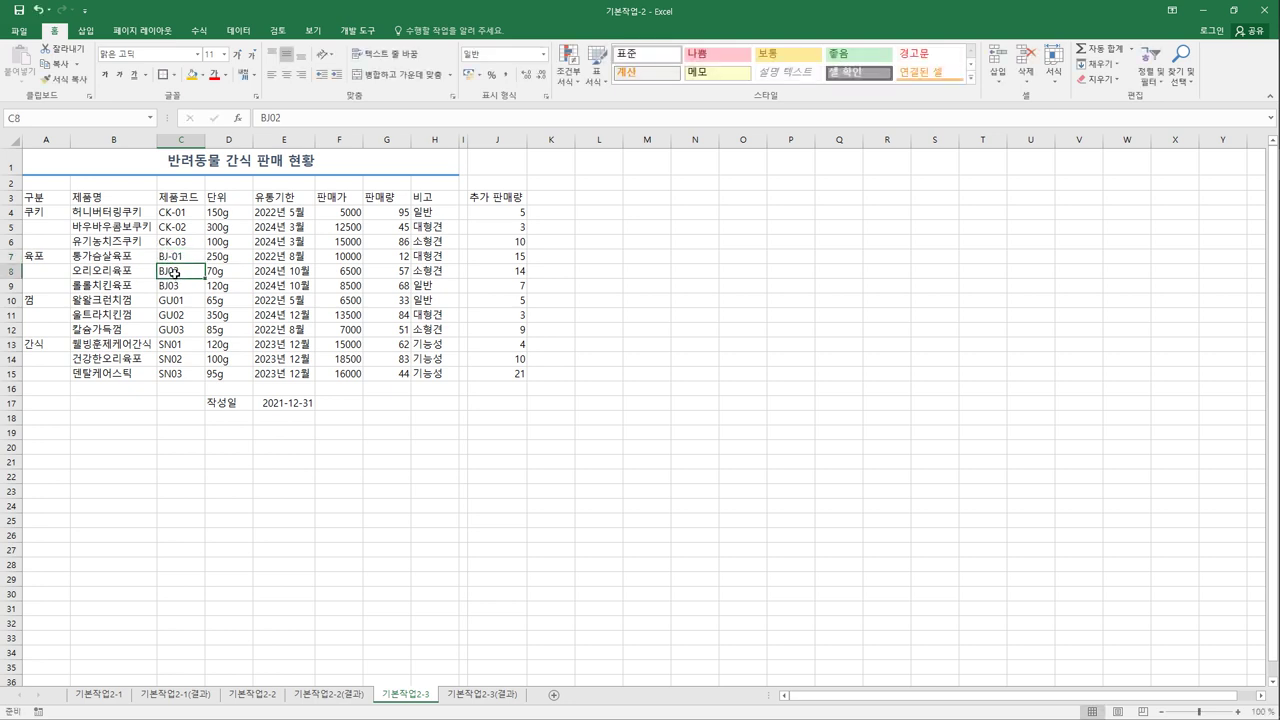
type("-")
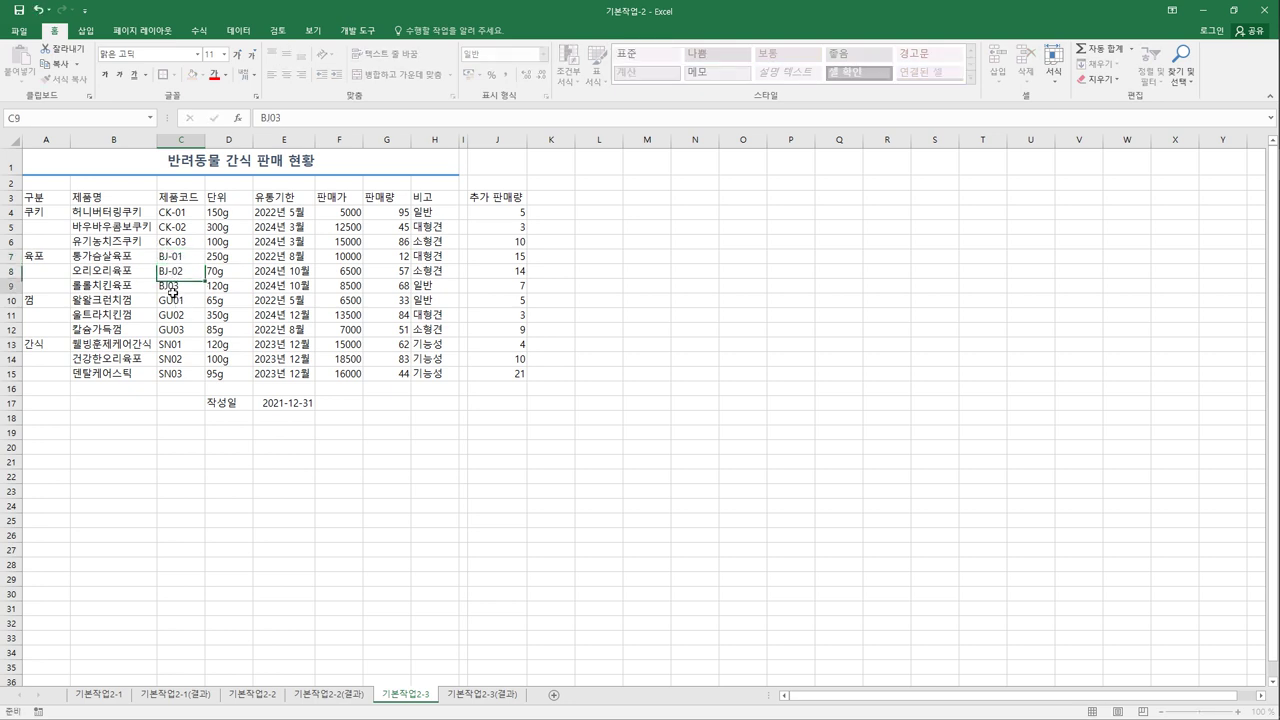
double_click(172, 286)
type("-")
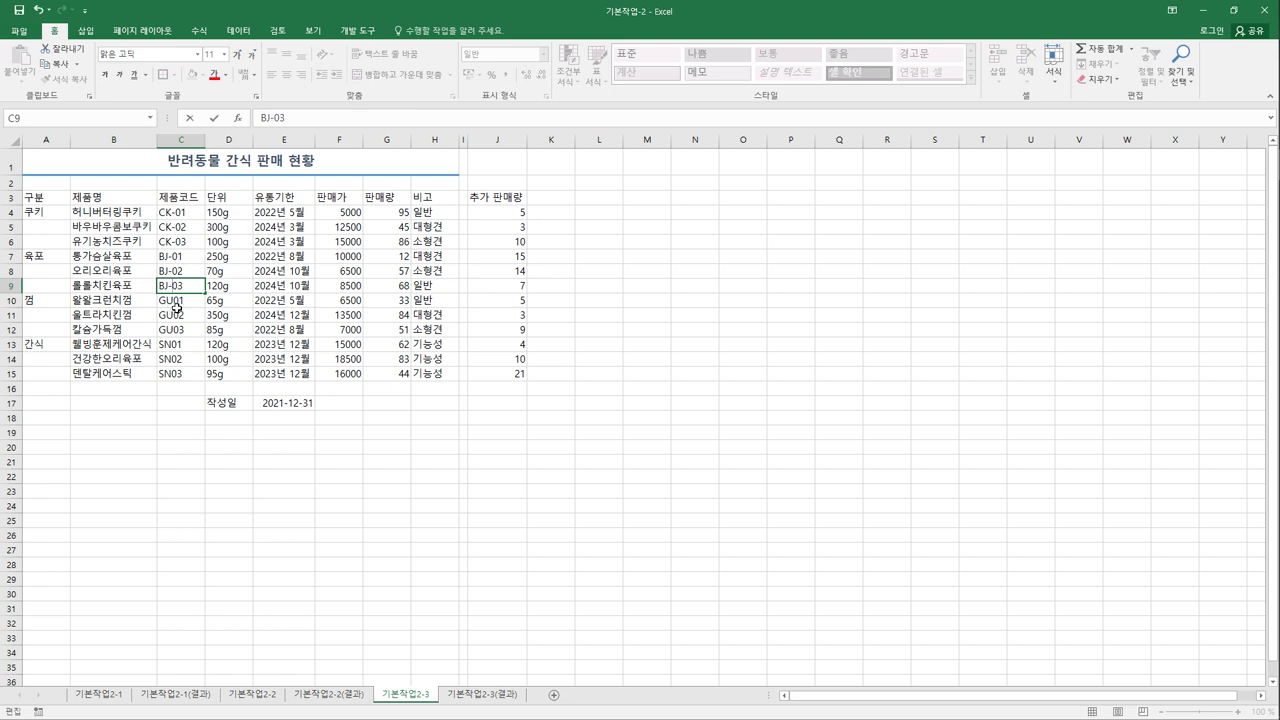
Add a hyphen after the letters of the GU product codes in C10:C12, giving GU-01 to GU-03
double_click(172, 302)
type("-")
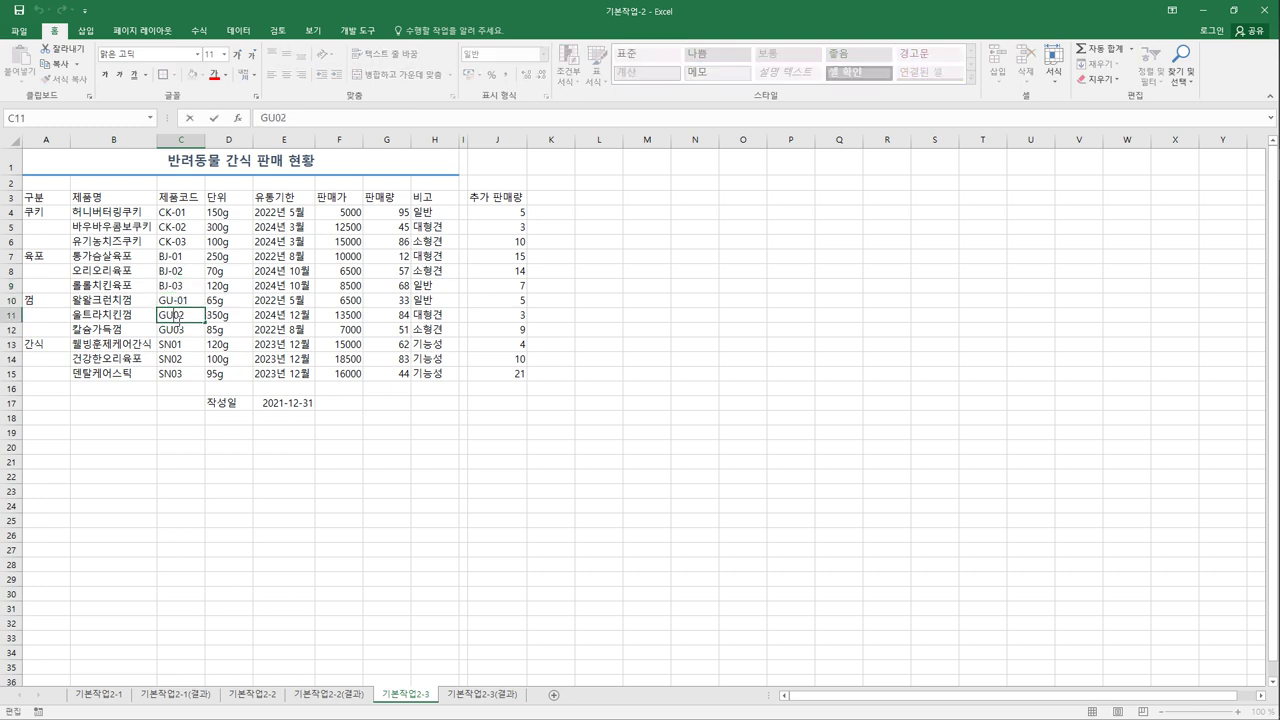
type("-")
key("Return")
double_click(179, 332)
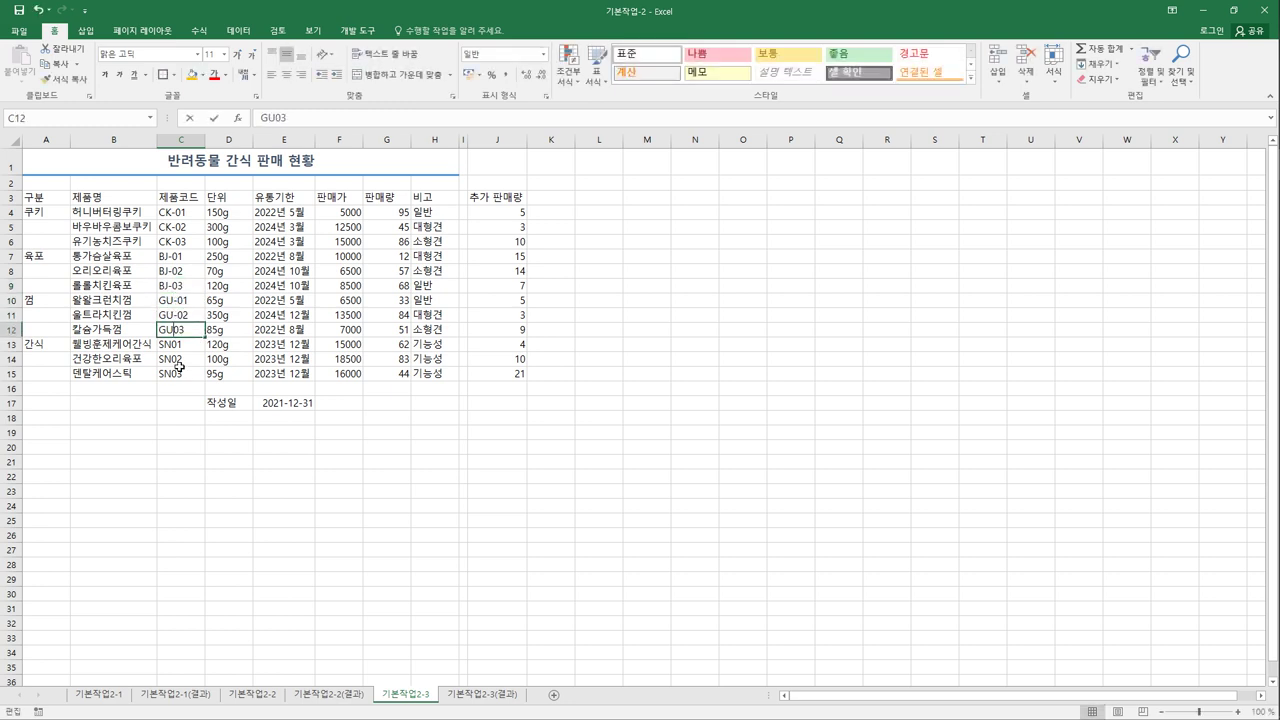
type("-")
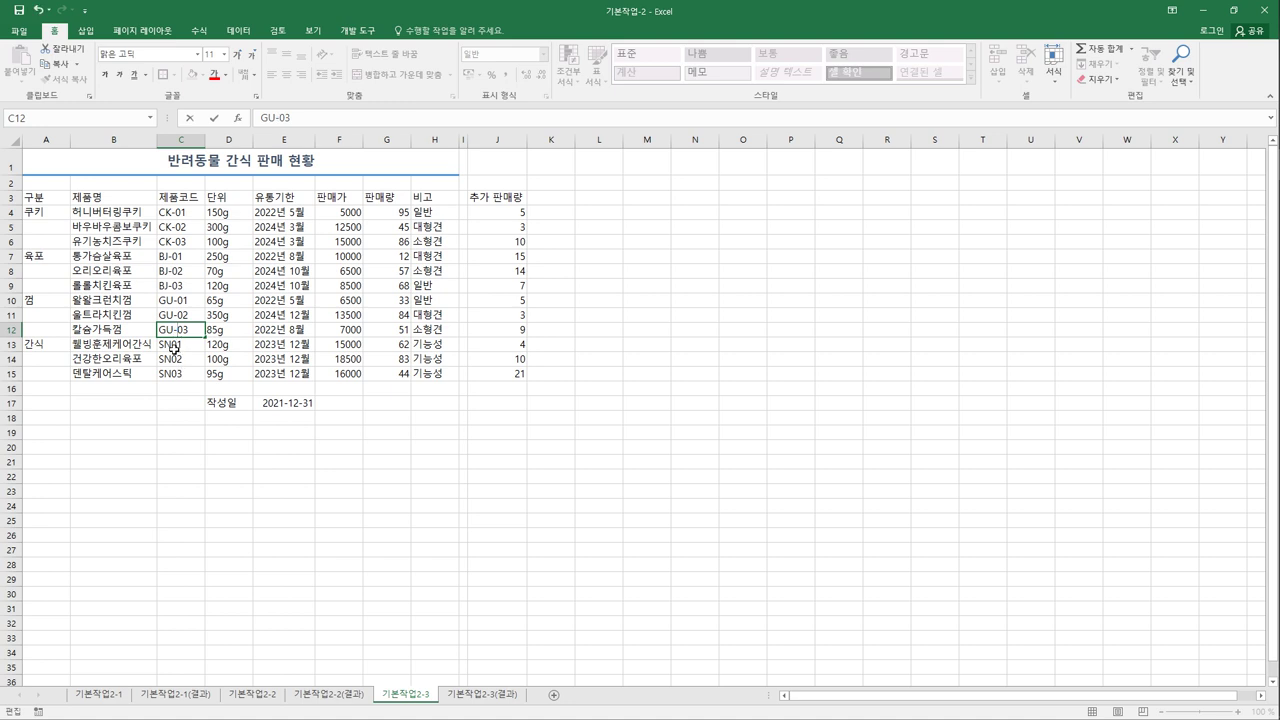
Add a hyphen after the letters of the SN product codes in C13:C15, giving SN-01 to SN-03
double_click(180, 350)
type("-")
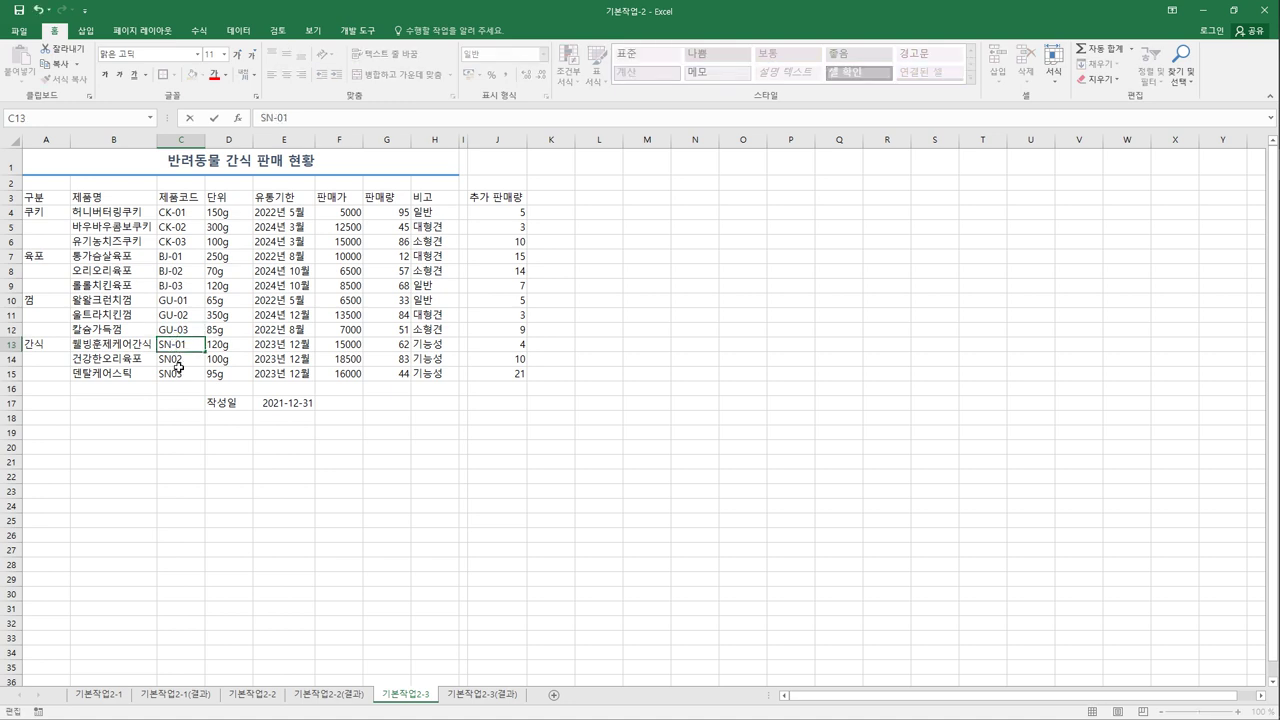
key("Return")
double_click(178, 362)
type("-")
key("Return")
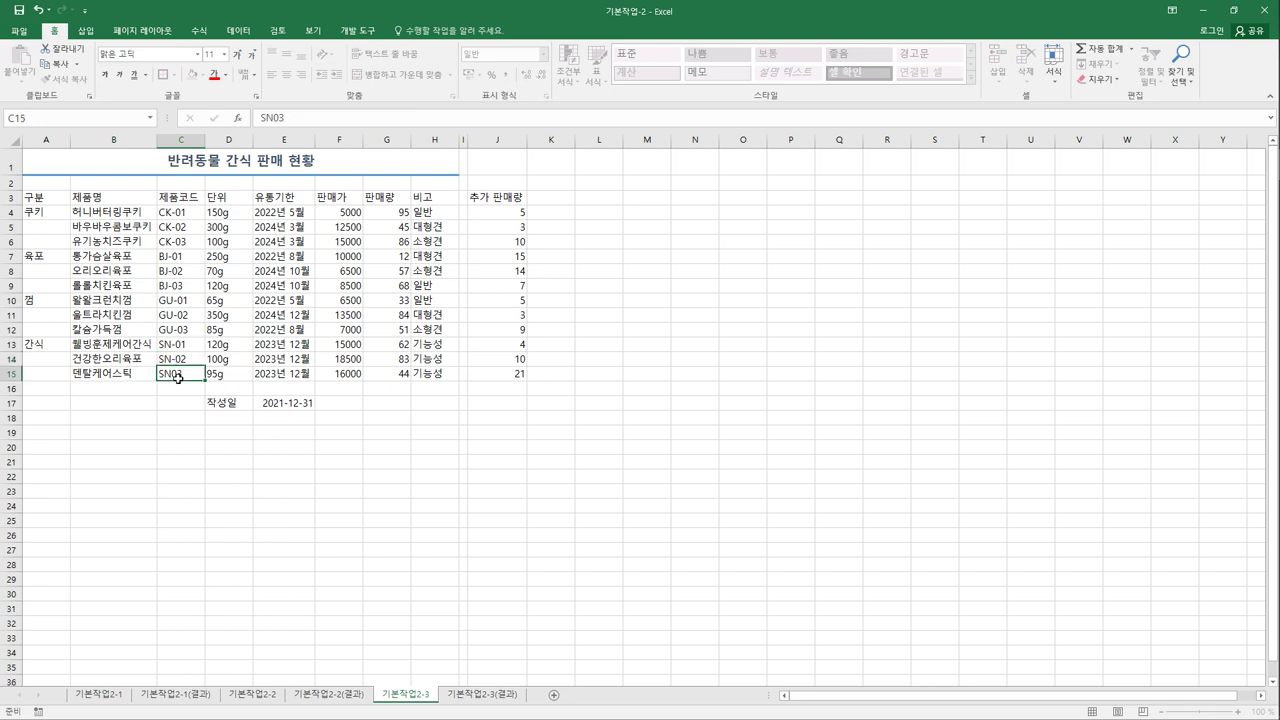
double_click(178, 376)
type("-")
left_click(188, 400)
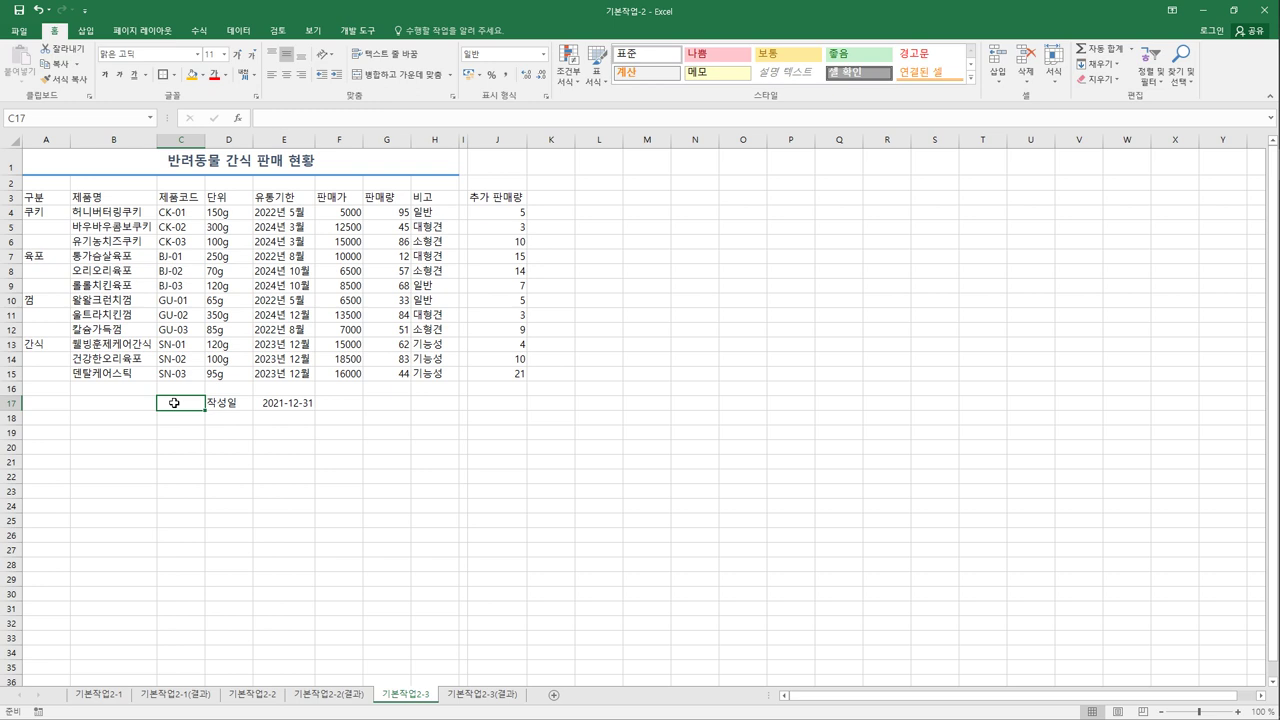
Merge and center each 구분 category block separately: A4:A6, A7:A9, A10:A12 and A13:A15
left_click_drag(38, 213, 54, 377)
left_click(48, 304, "ctrl")
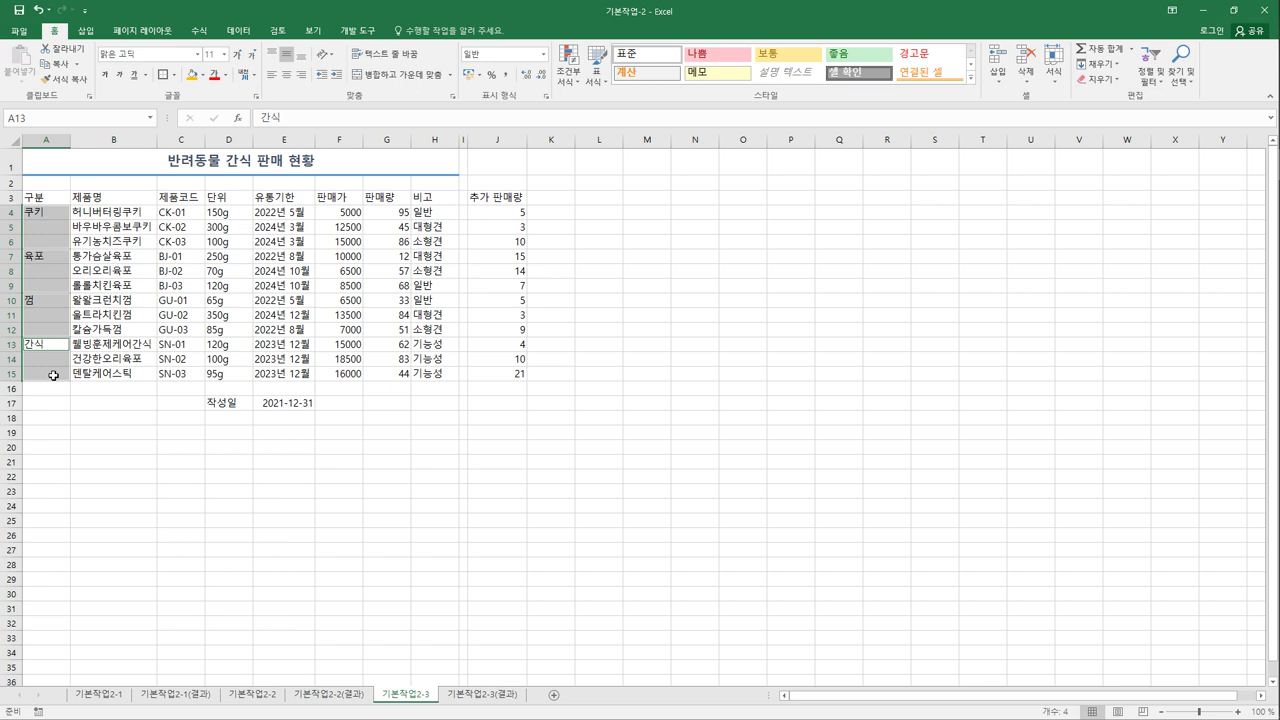
left_click(412, 76)
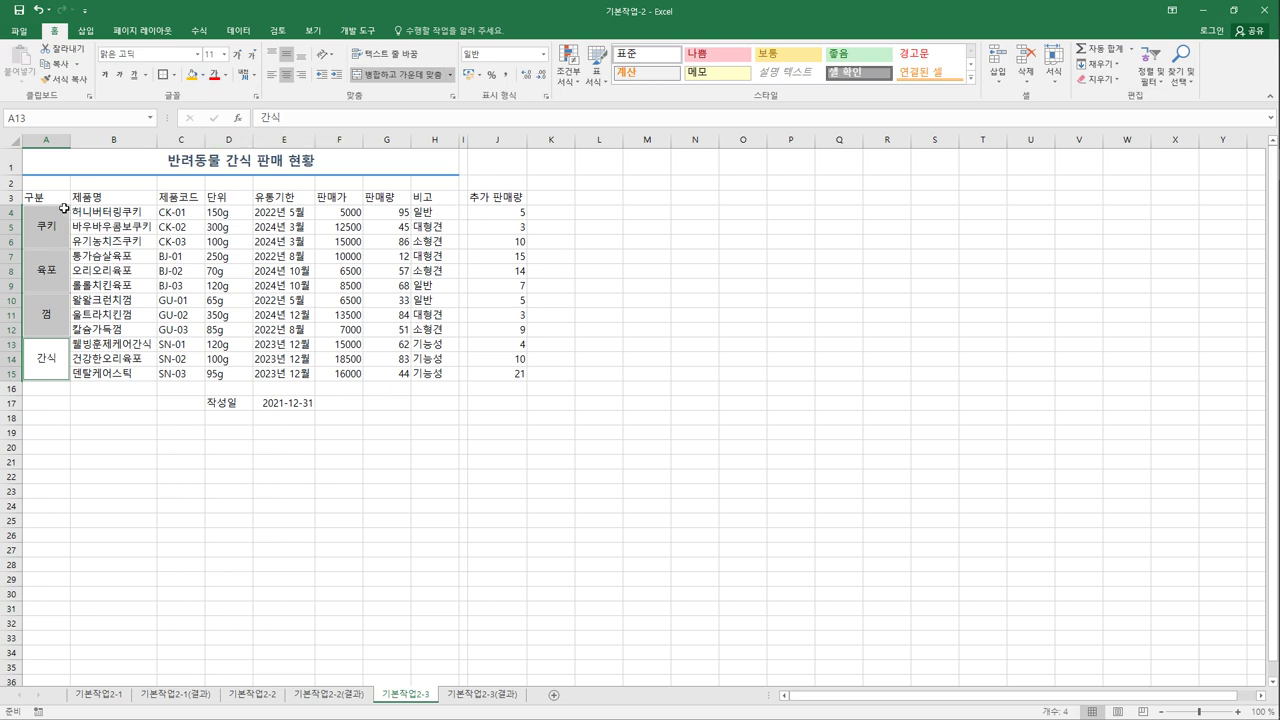
Fill the header row A3:H3 and the merged category cells A4:A15 with standard yellow
left_click_drag(60, 199, 431, 199)
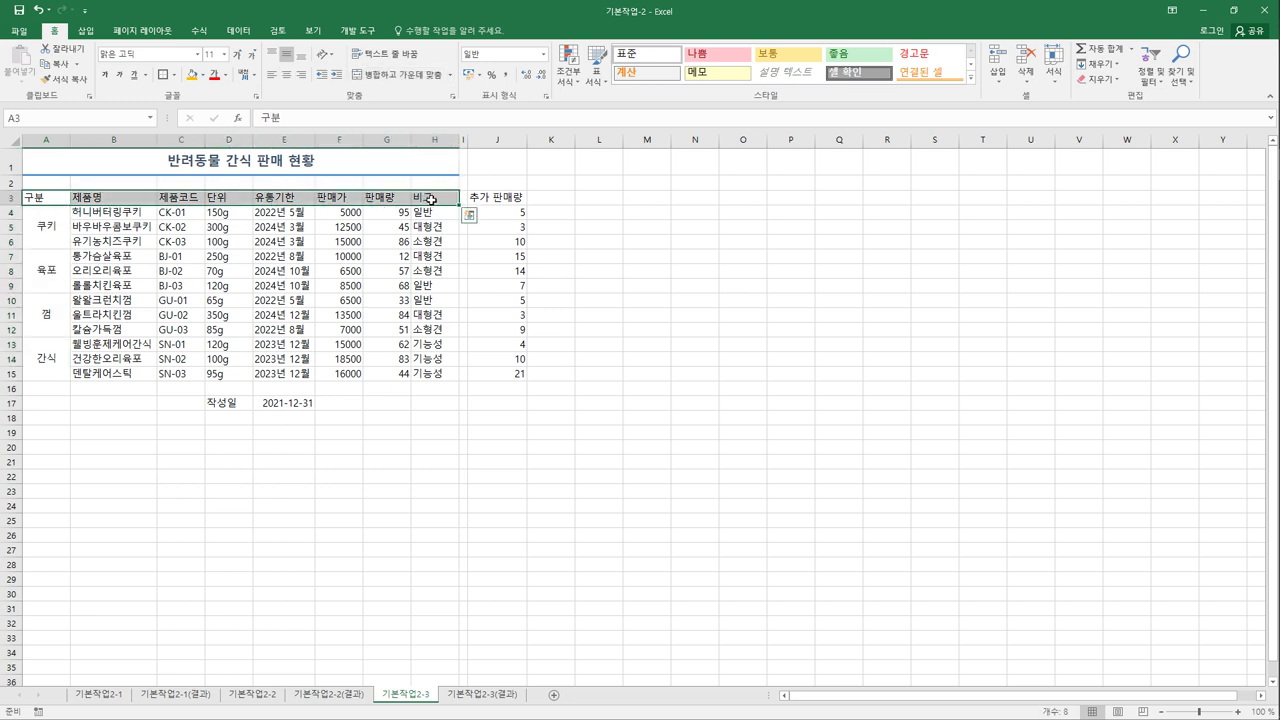
left_click(58, 221, "ctrl")
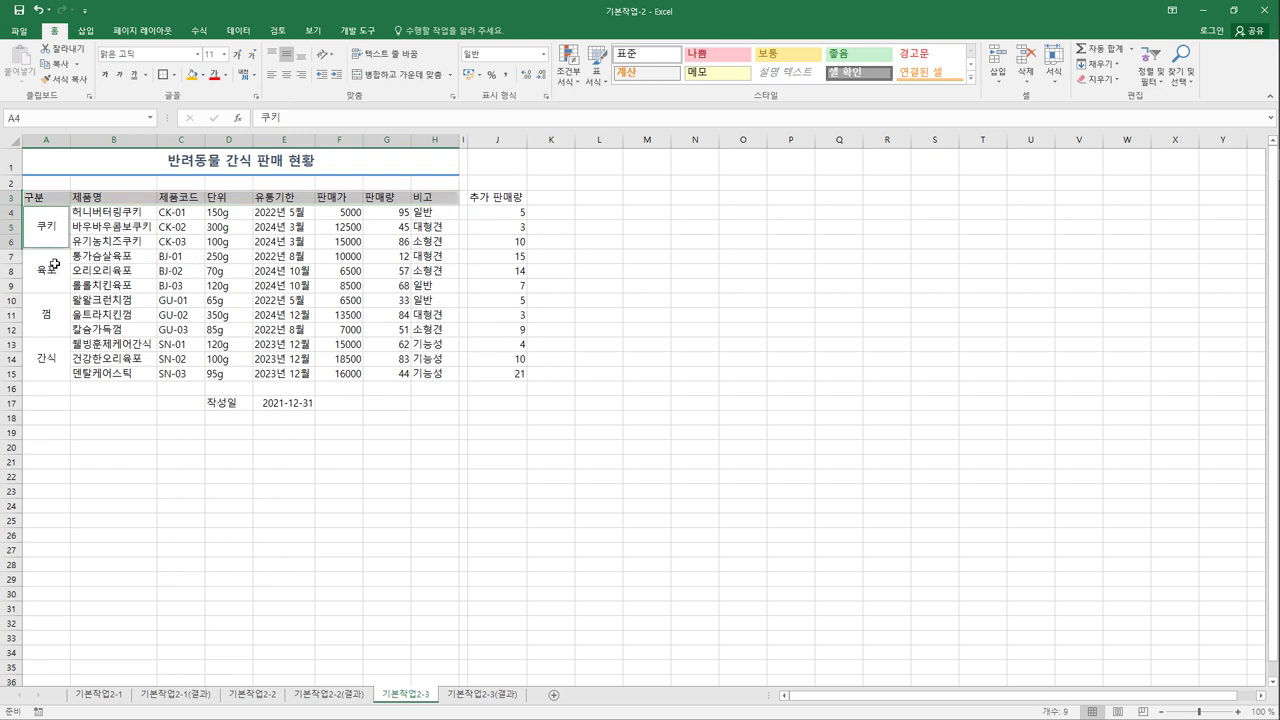
left_click_drag(55, 265, 51, 372)
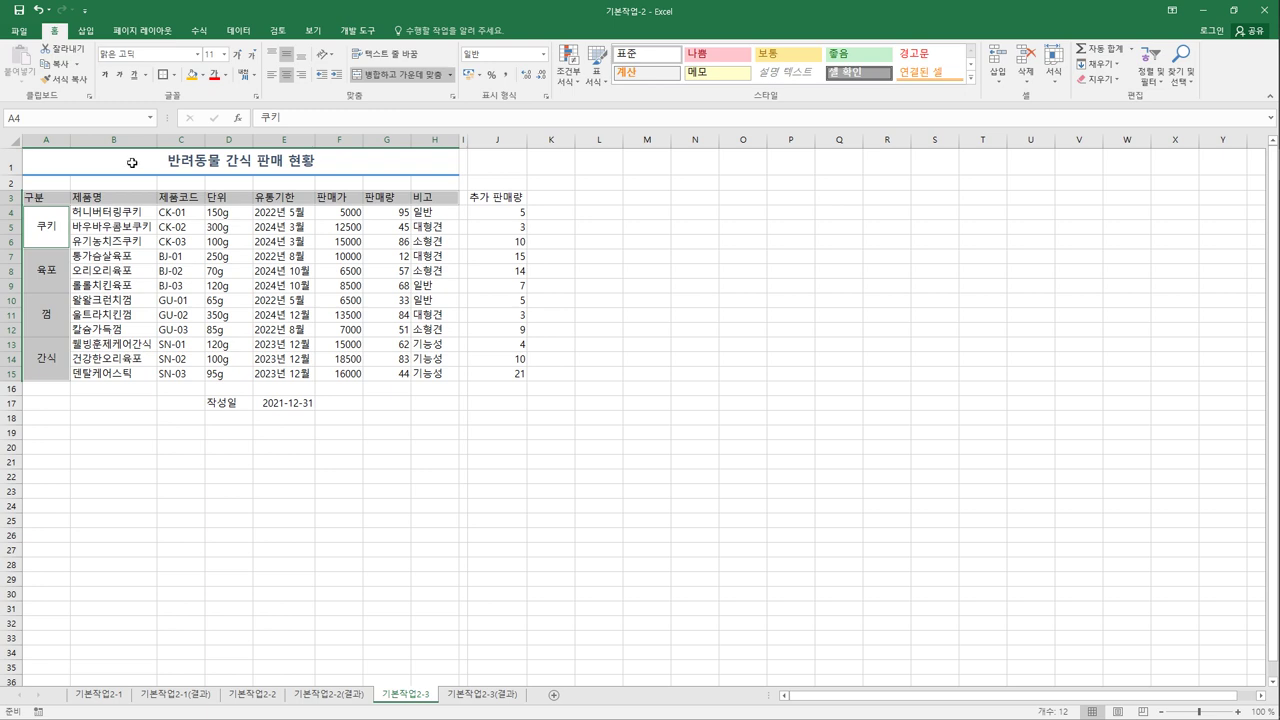
left_click(202, 75)
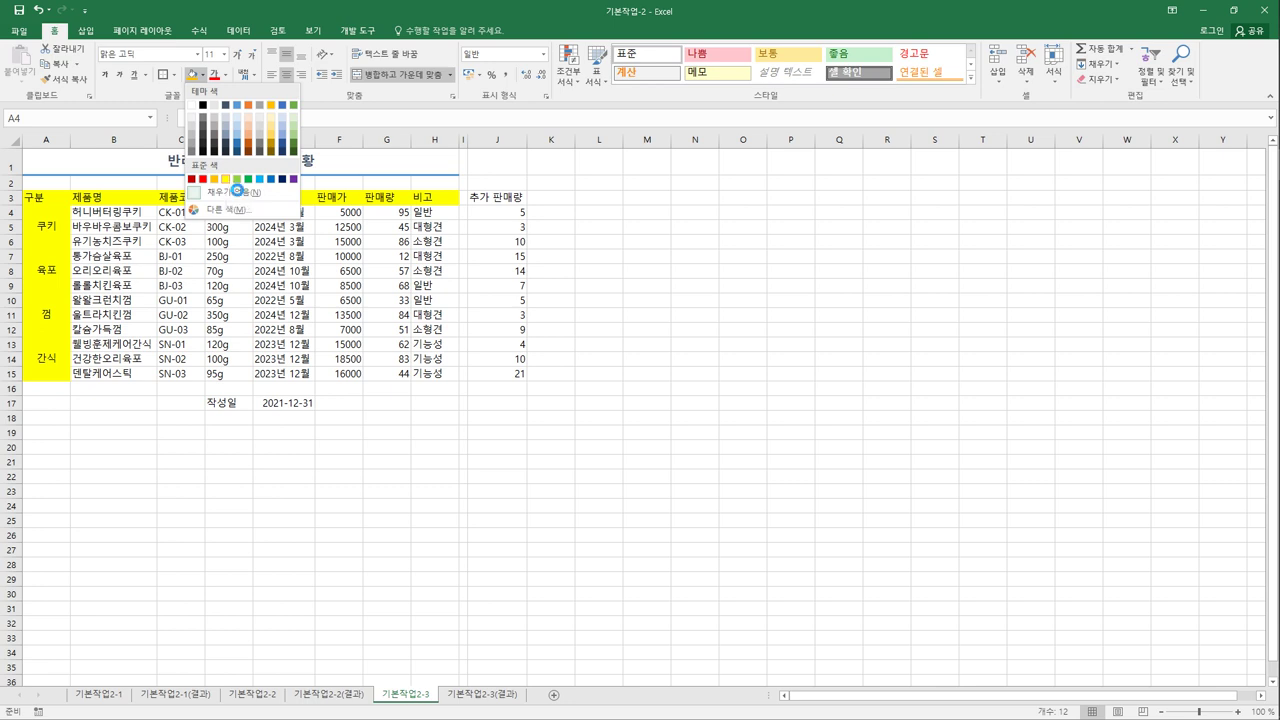
left_click(226, 181)
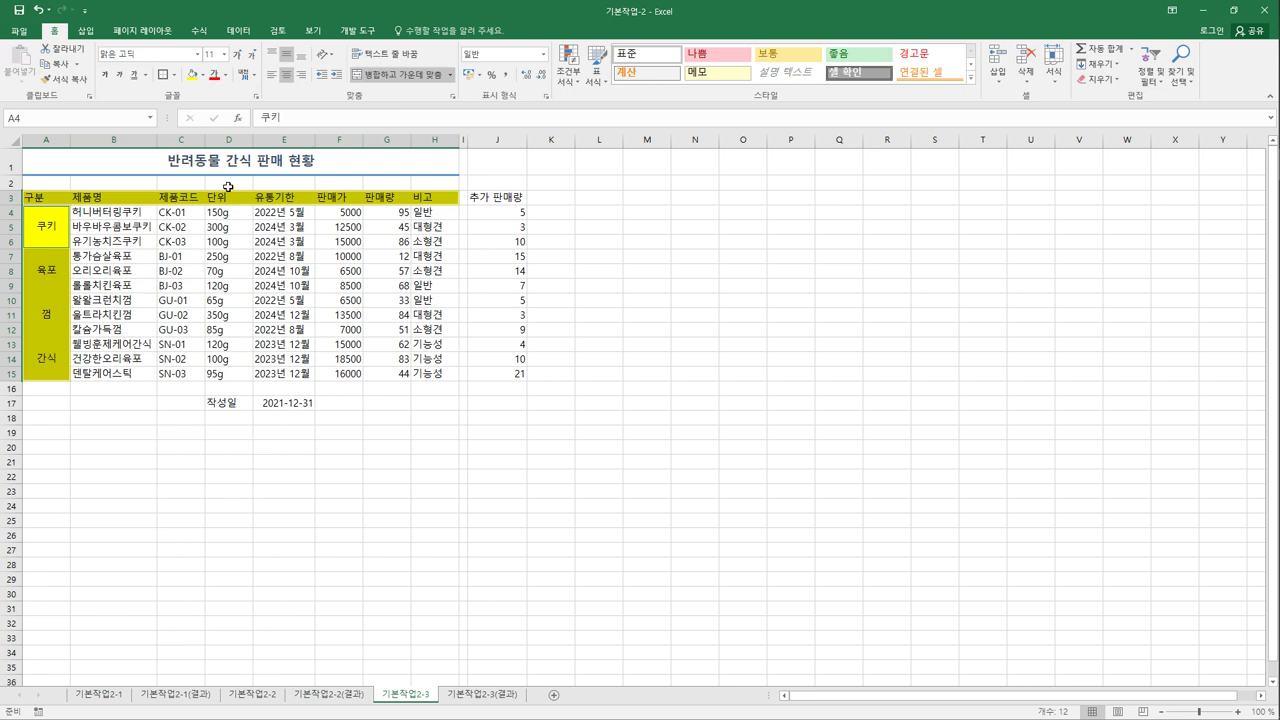
Insert the special character ○ both before and after the title text in A1, giving ○반려동물 간식 판매 현황○
left_click(166, 166)
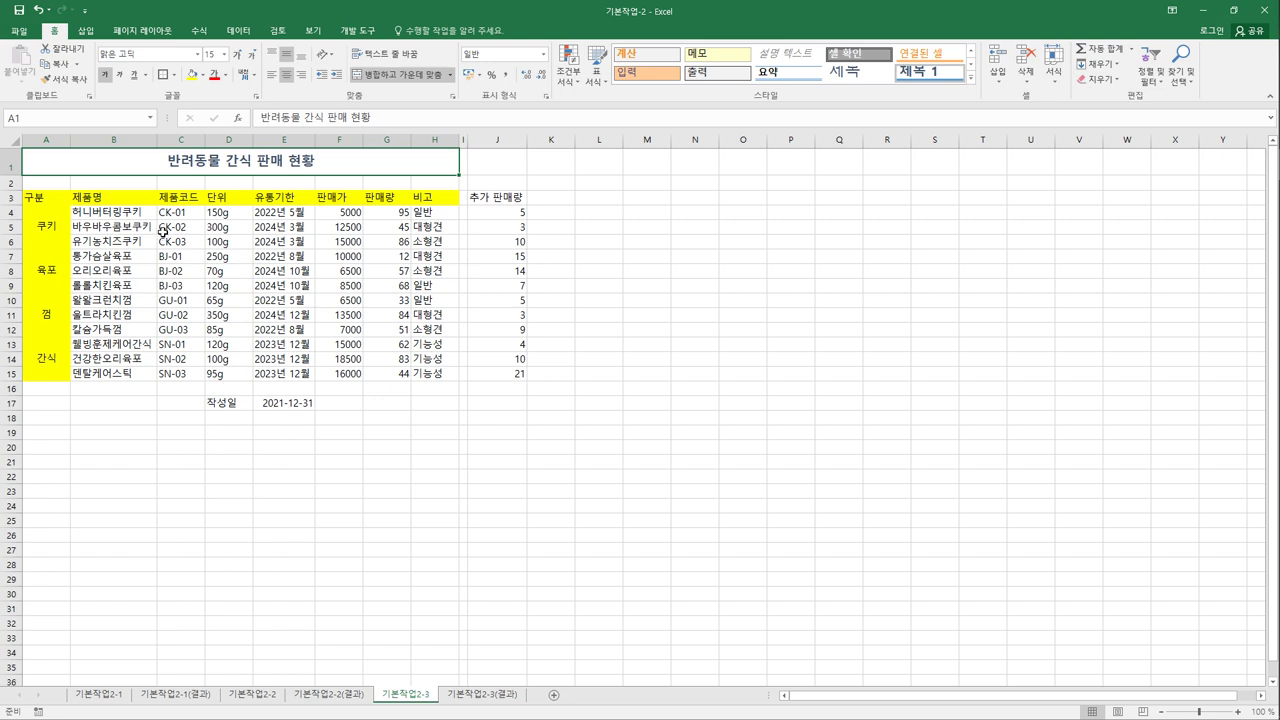
double_click(172, 165)
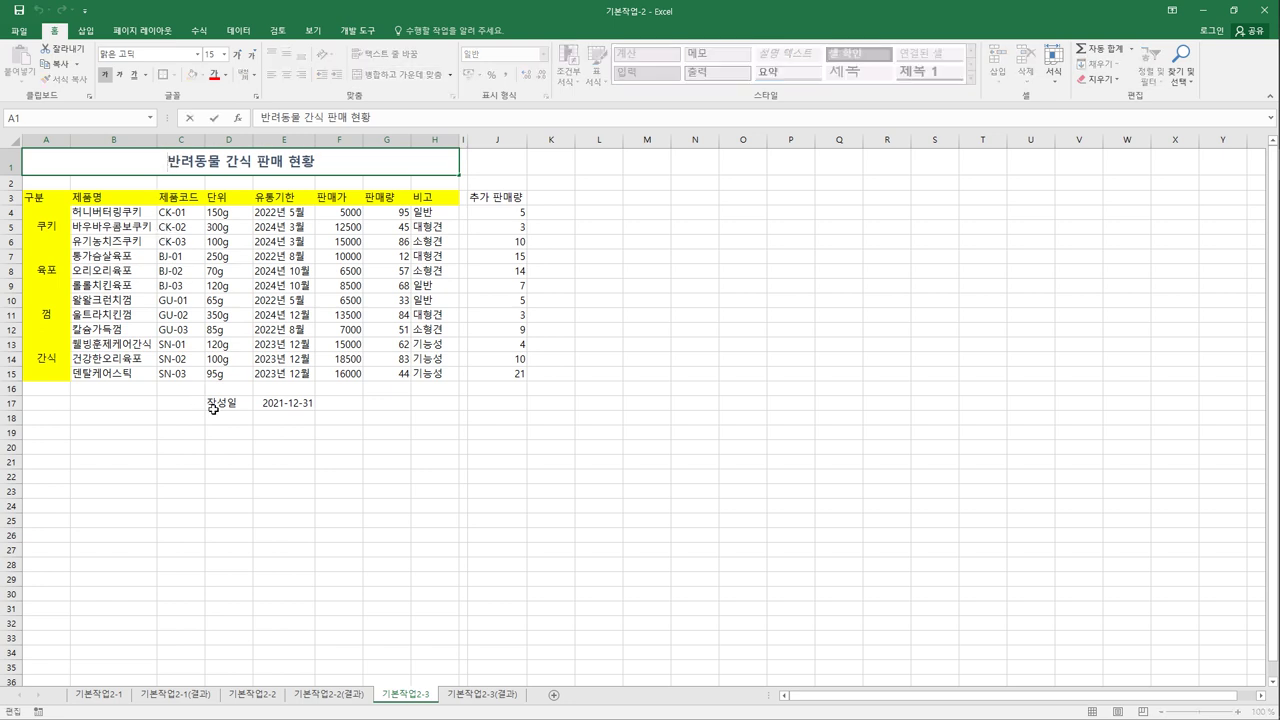
type("ㅁ")
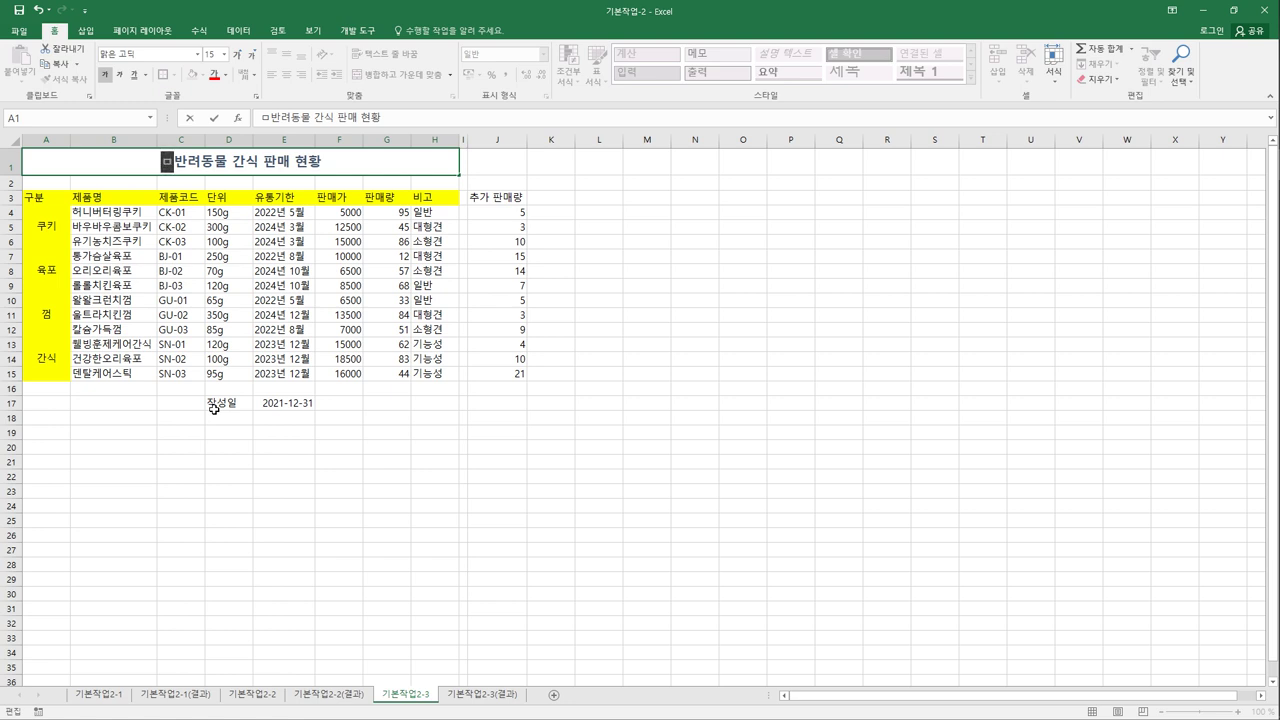
key("Hangul_Hanja")
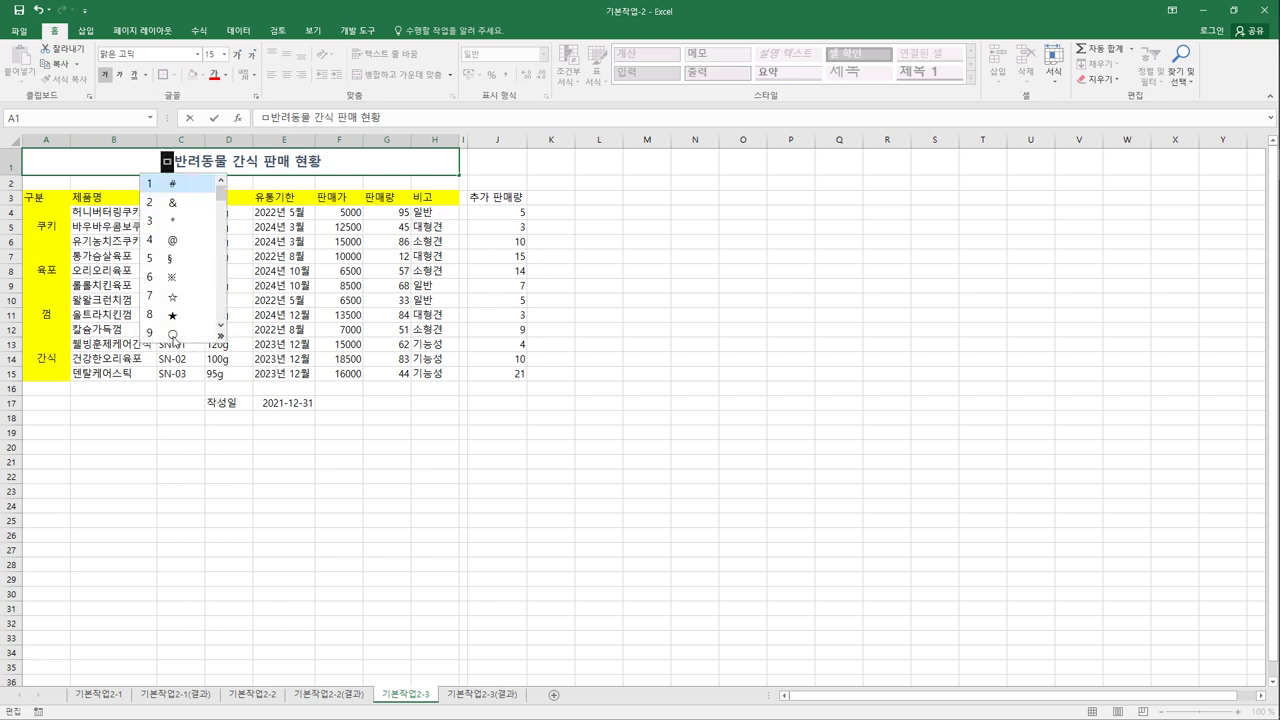
left_click(177, 342)
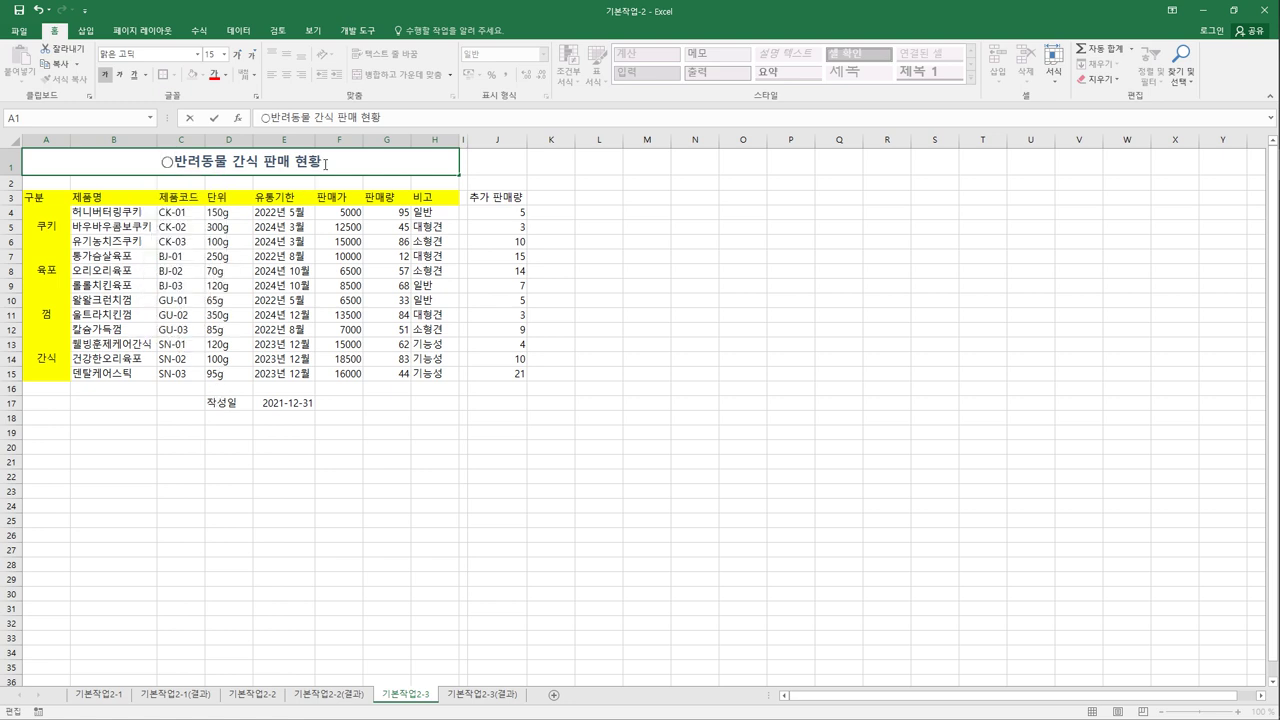
key("End")
type("ㅁ")
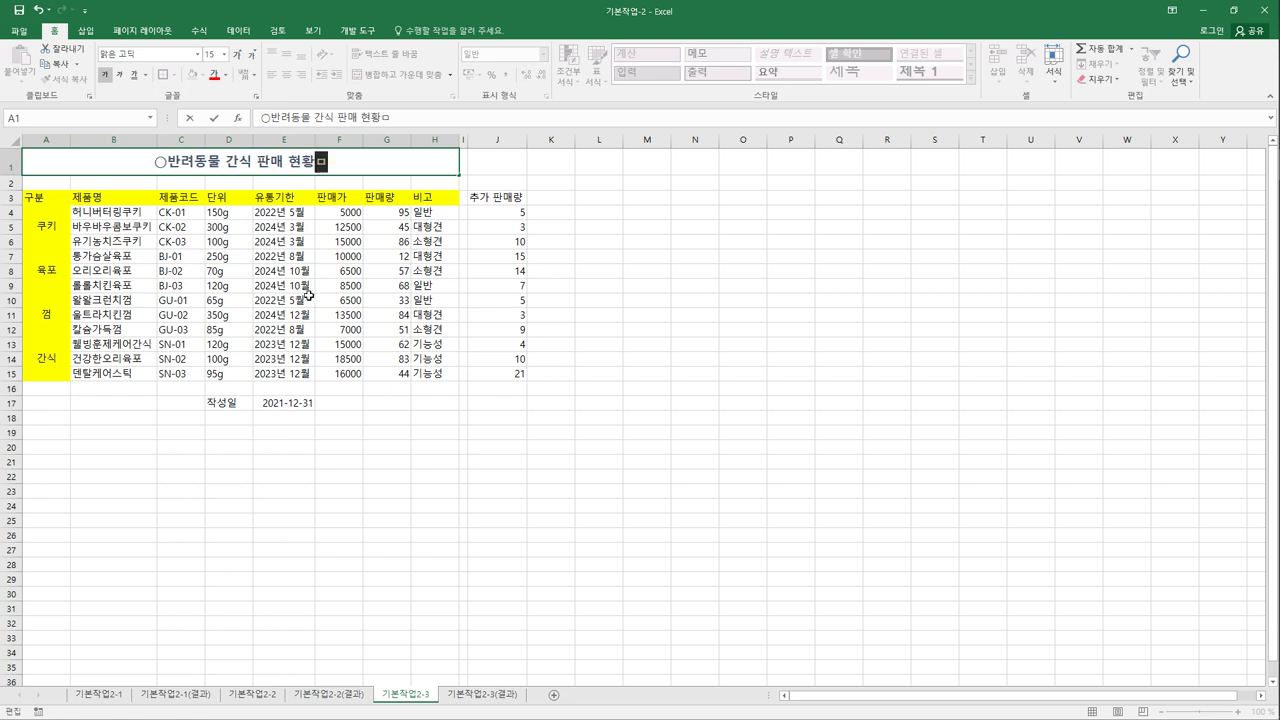
key("Hangul_Hanja")
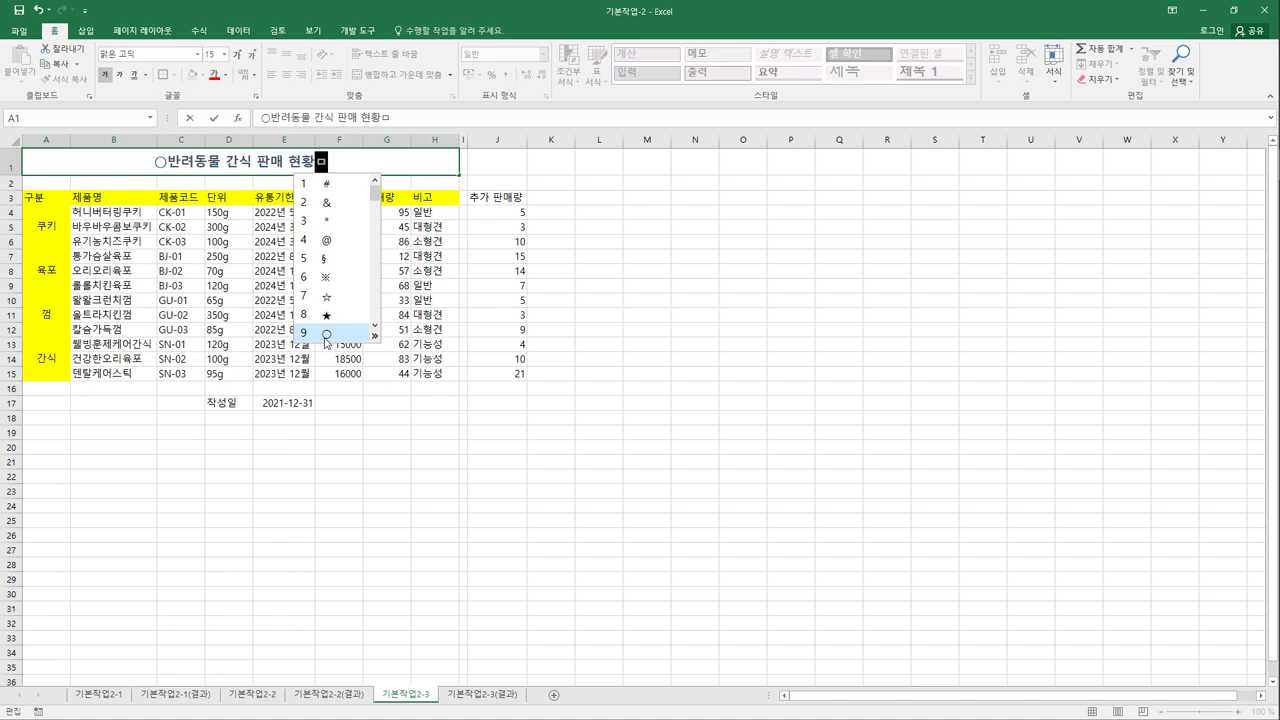
left_click(324, 338)
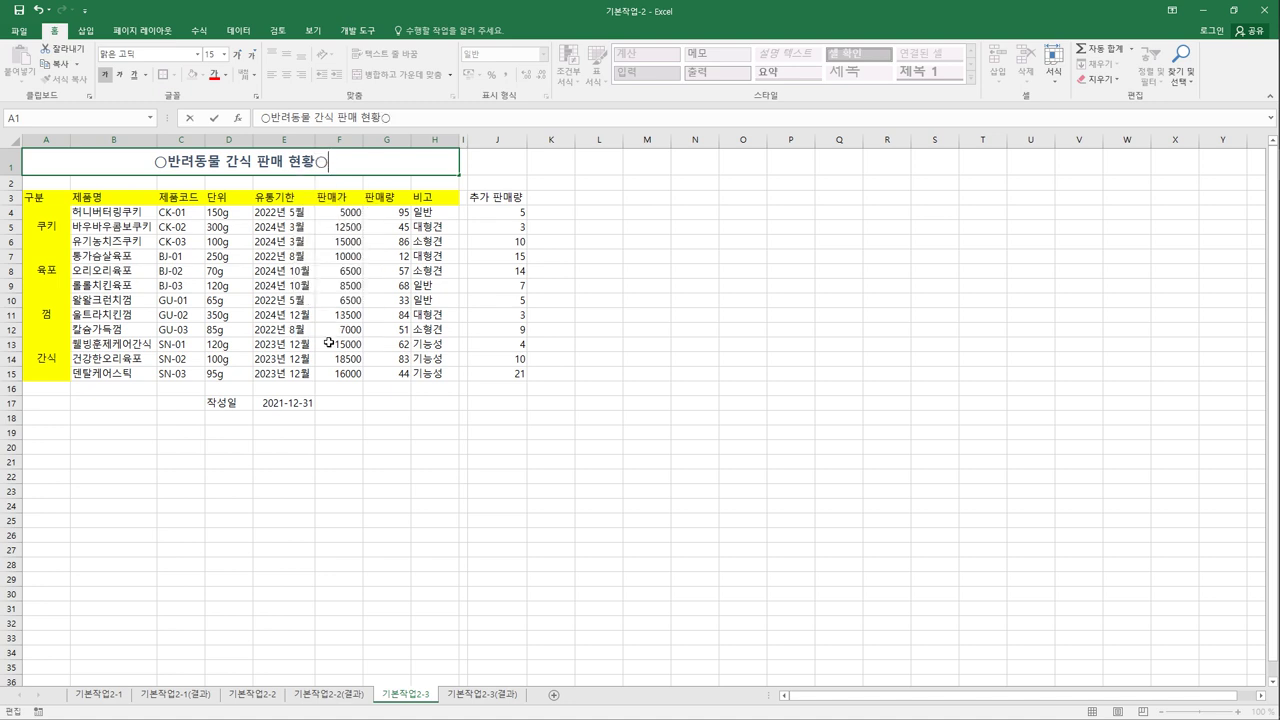
left_click(336, 454)
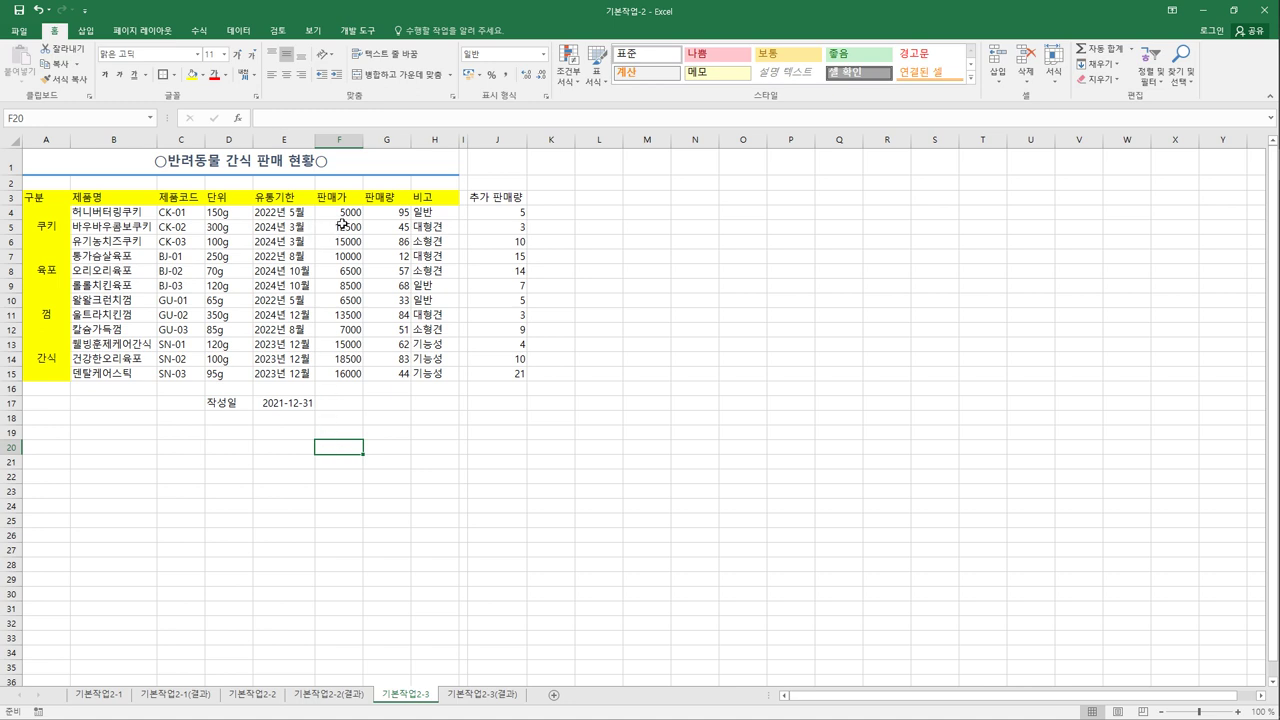
Apply the currency (통화) number format to the 판매가 prices in F4:F15
left_click_drag(342, 213, 336, 379)
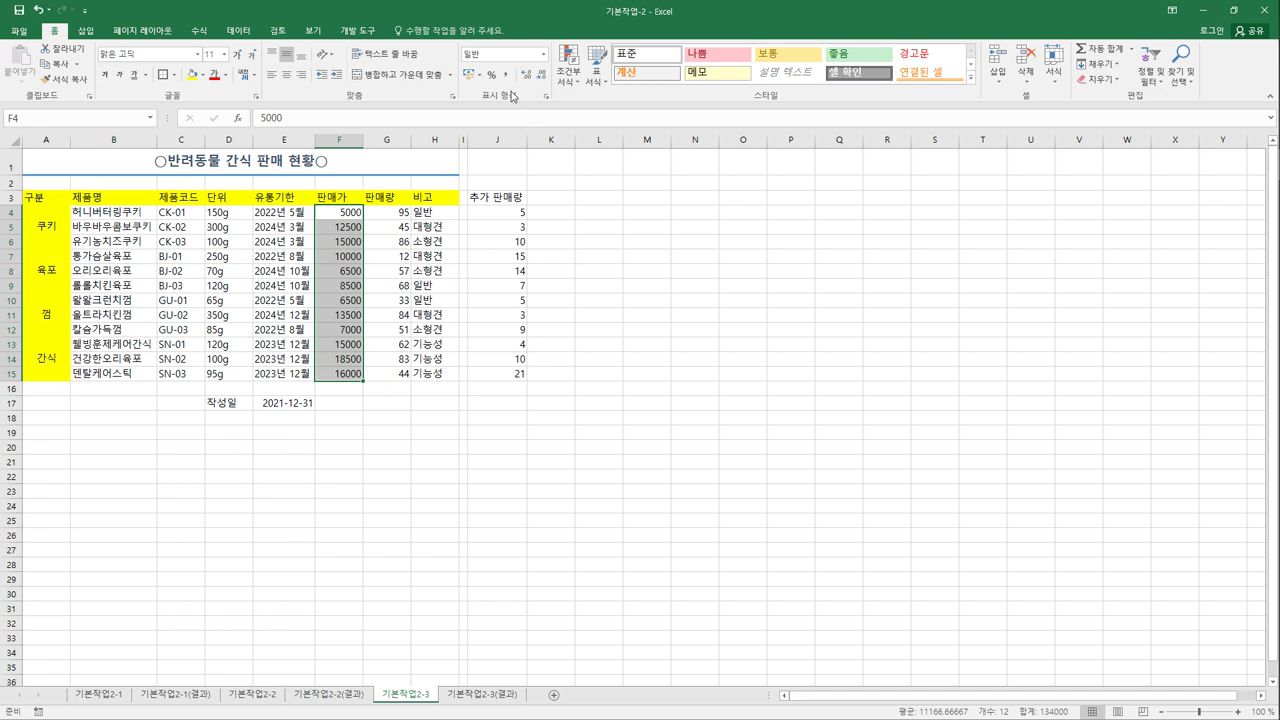
left_click(546, 58)
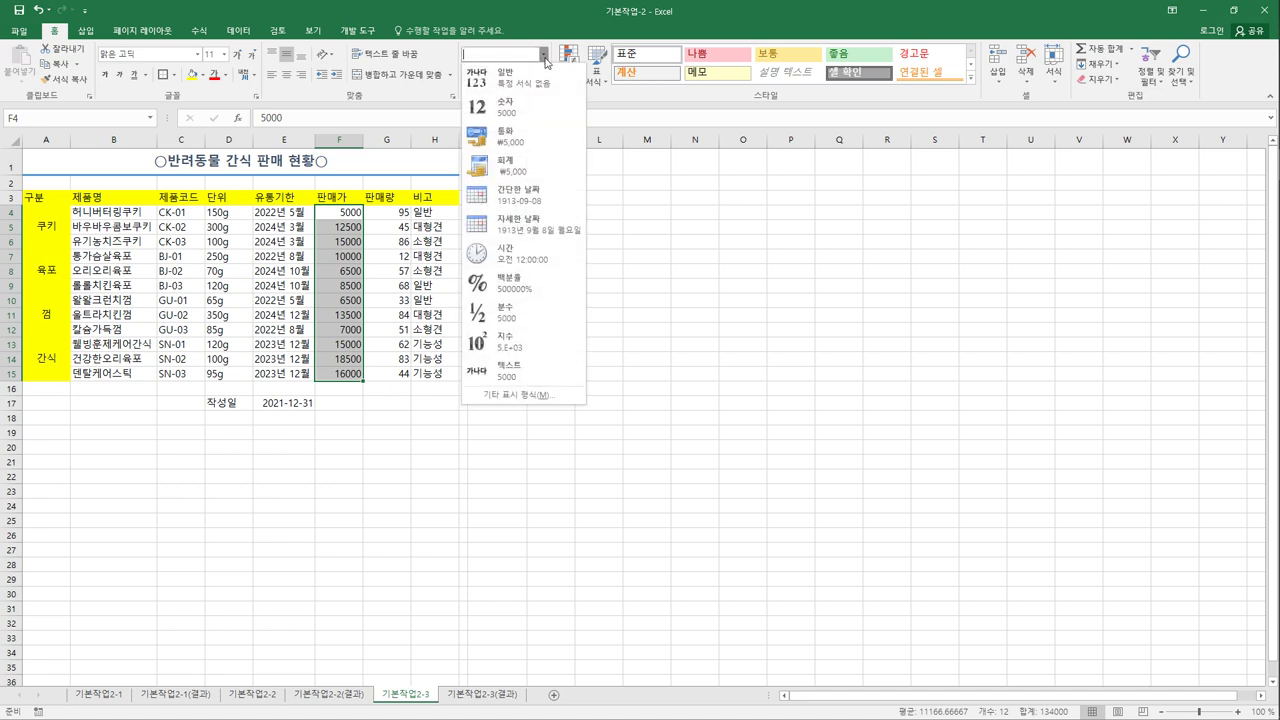
left_click(528, 134)
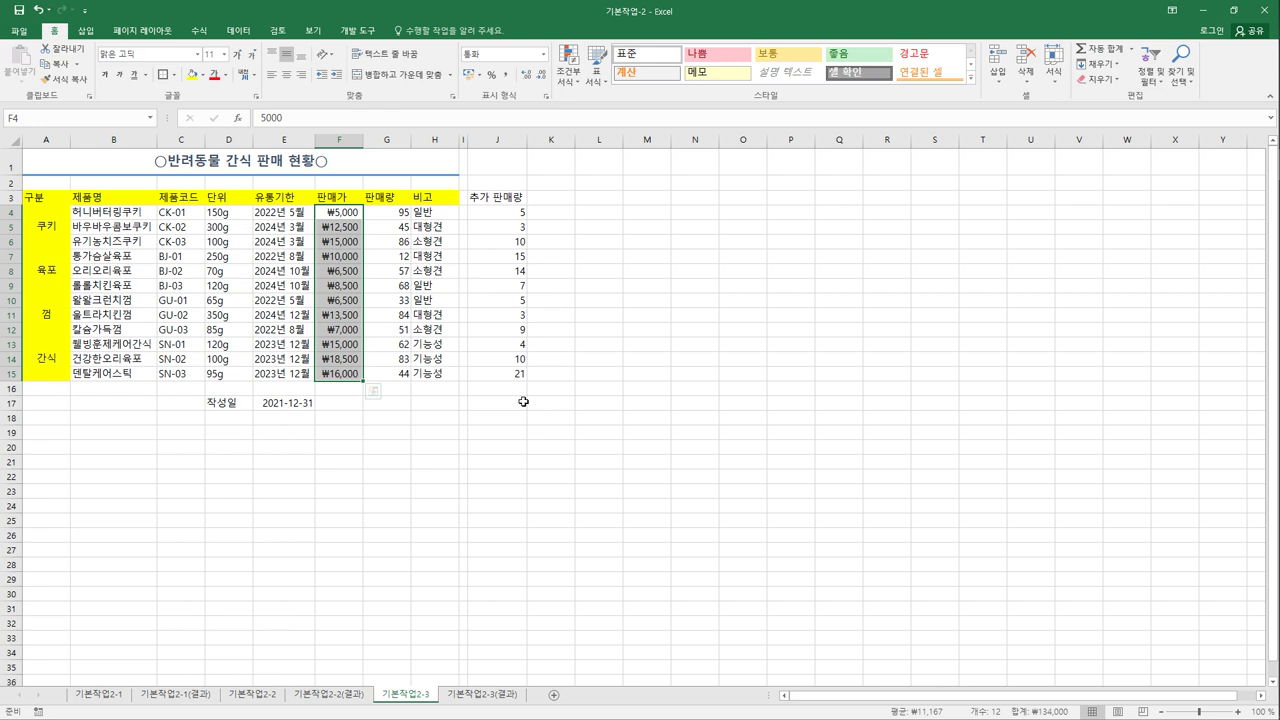
Copy the 추가 판매량 values J4:J15 and paste them onto the 판매량 values G4:G15 with the Add (더하기) operation
left_click_drag(515, 212, 514, 380)
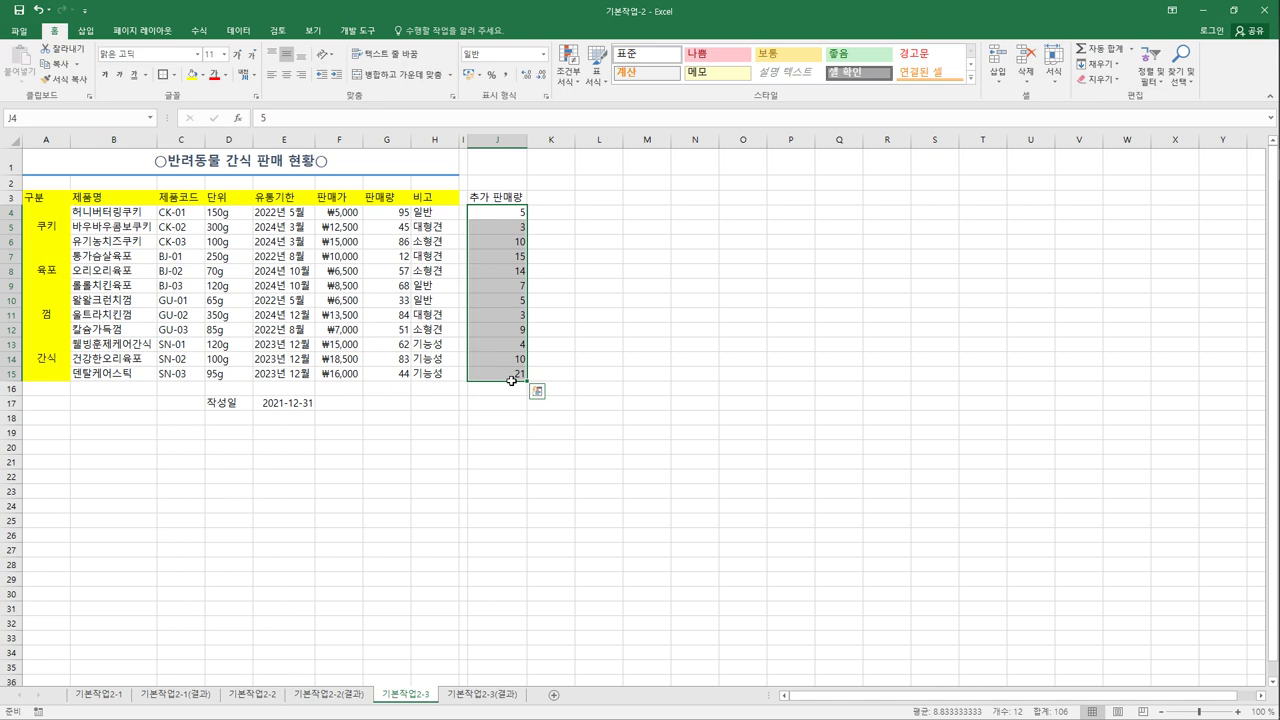
right_click(500, 249)
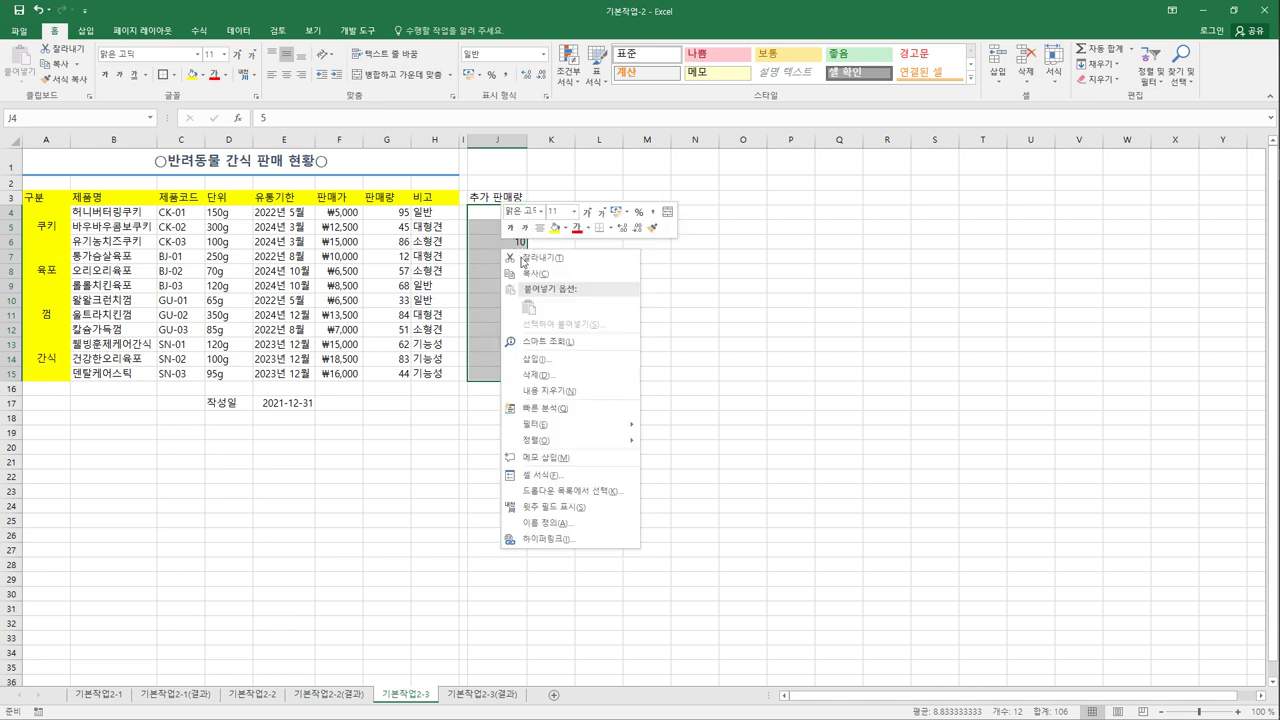
left_click(560, 275)
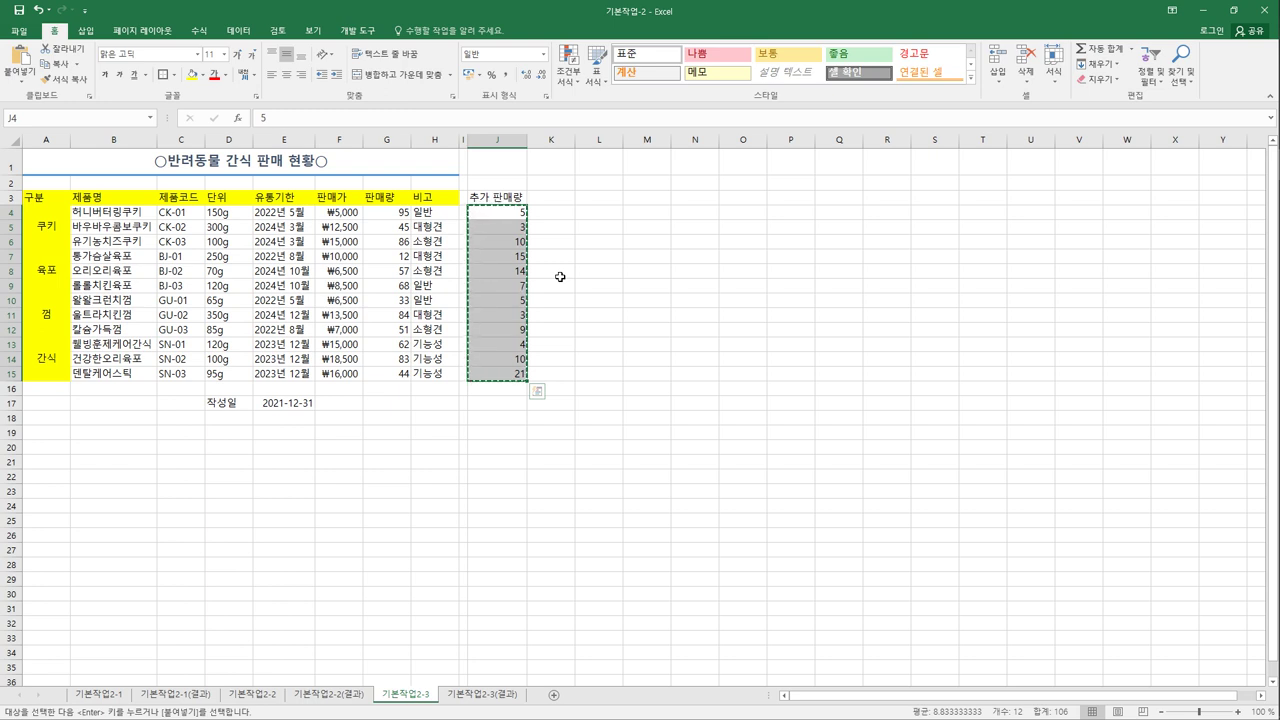
left_click_drag(398, 212, 397, 388)
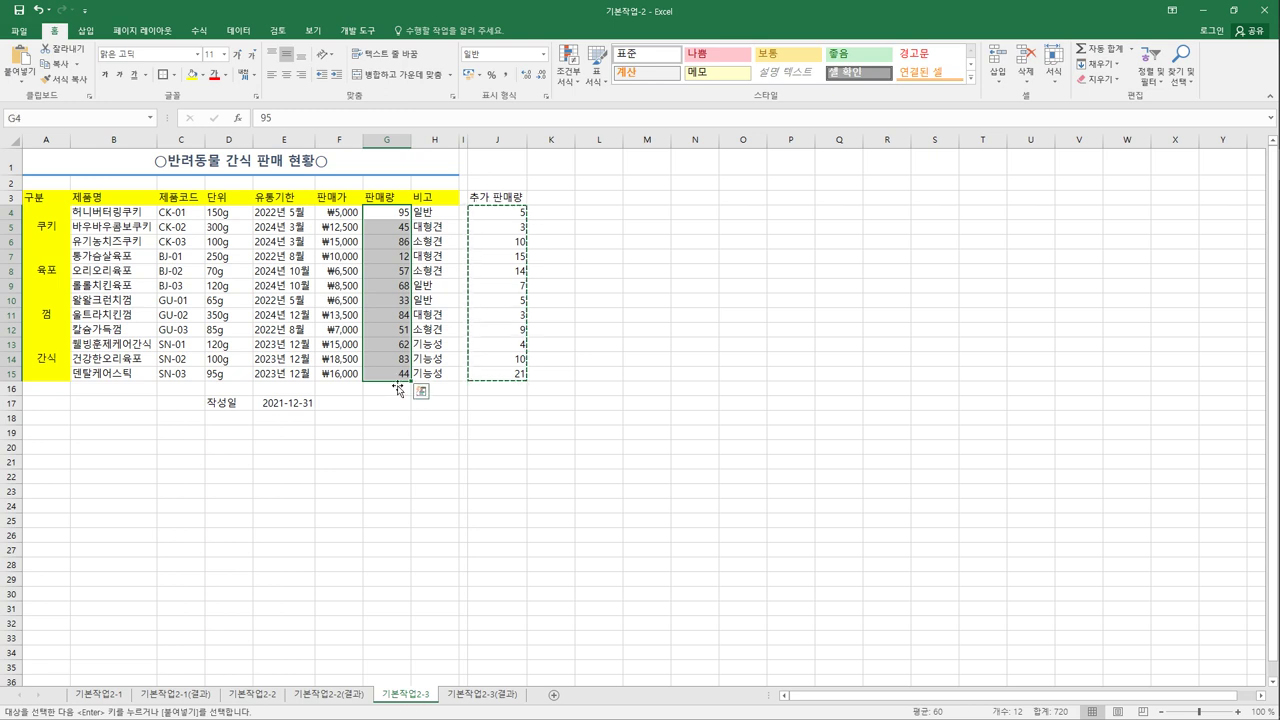
right_click(398, 216)
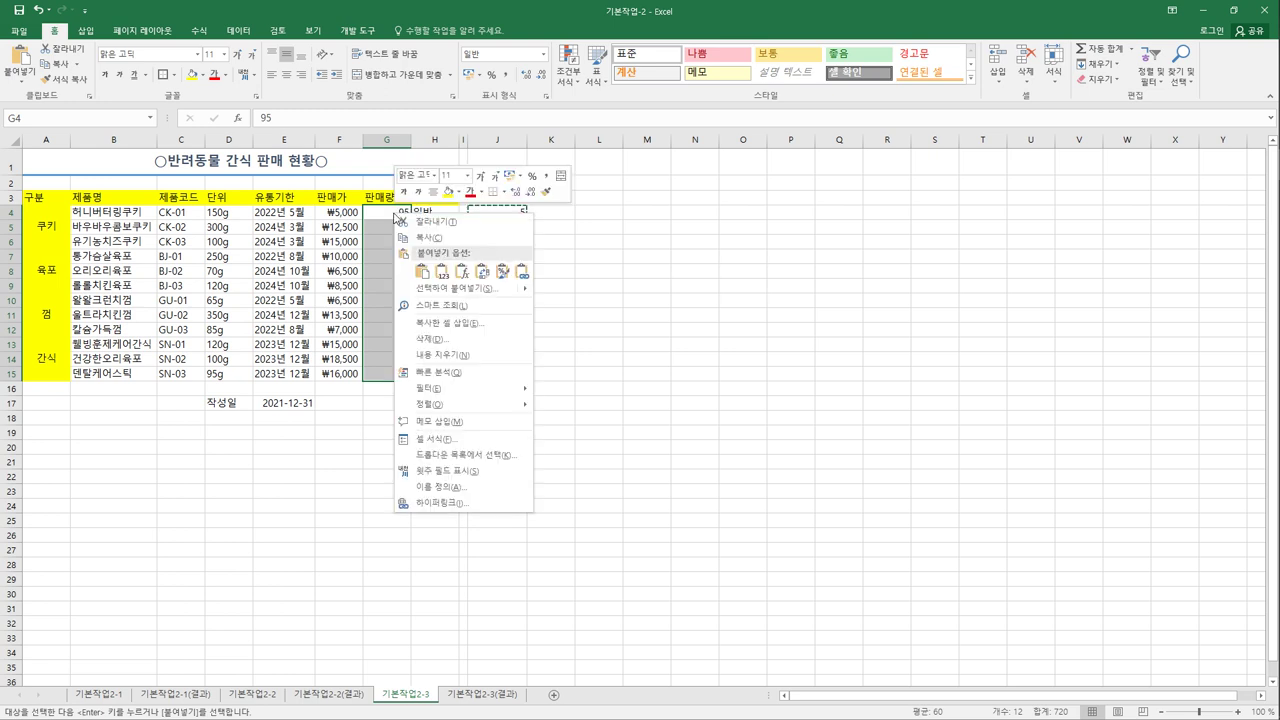
left_click(485, 287)
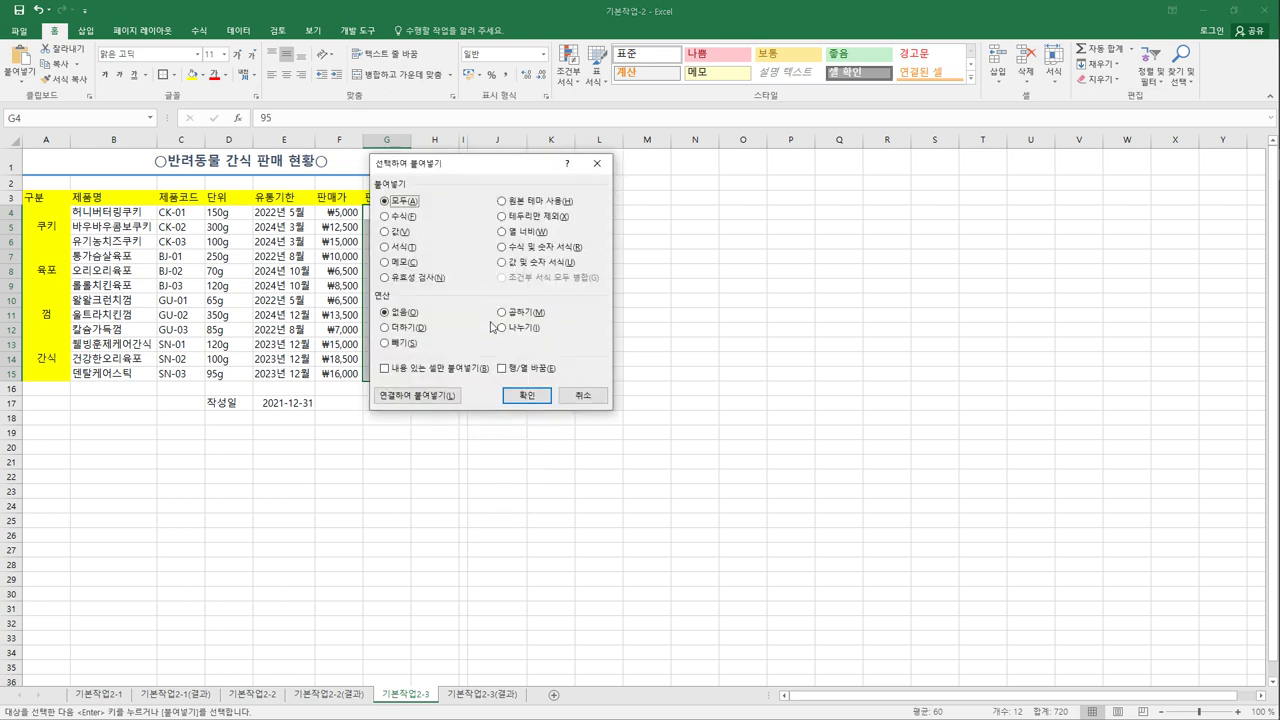
left_click_drag(510, 172, 786, 199)
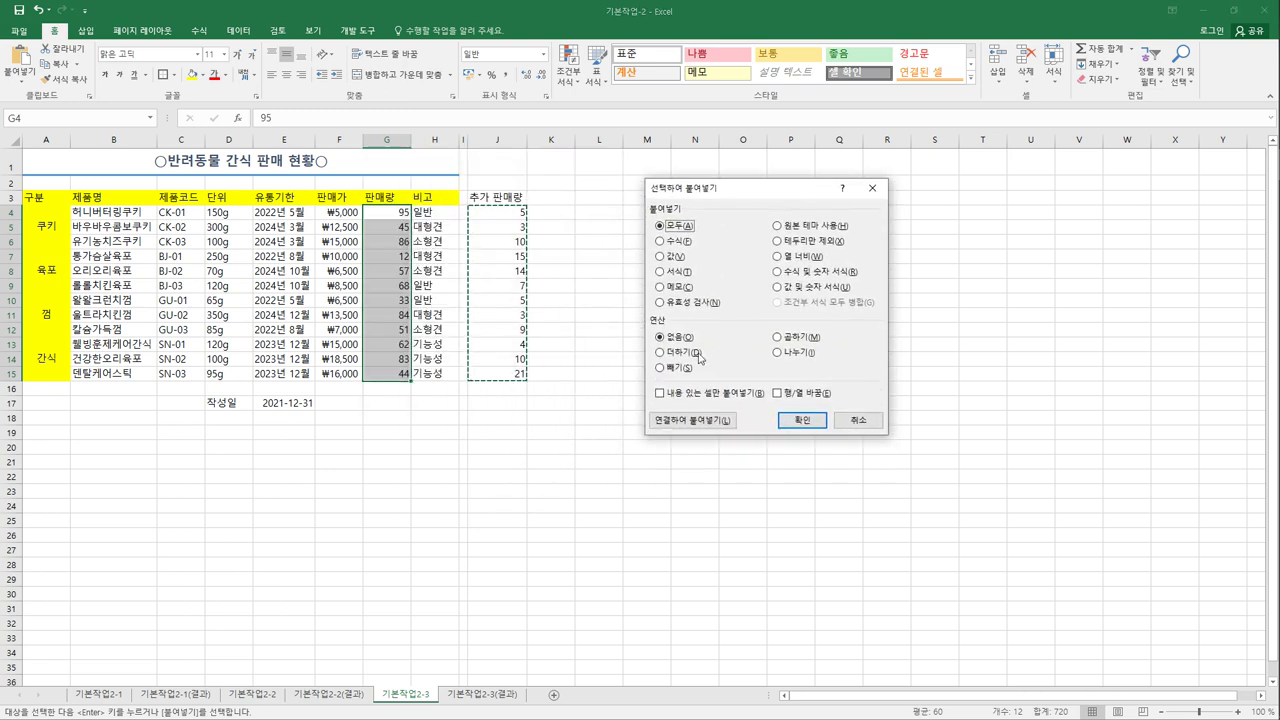
left_click(680, 353)
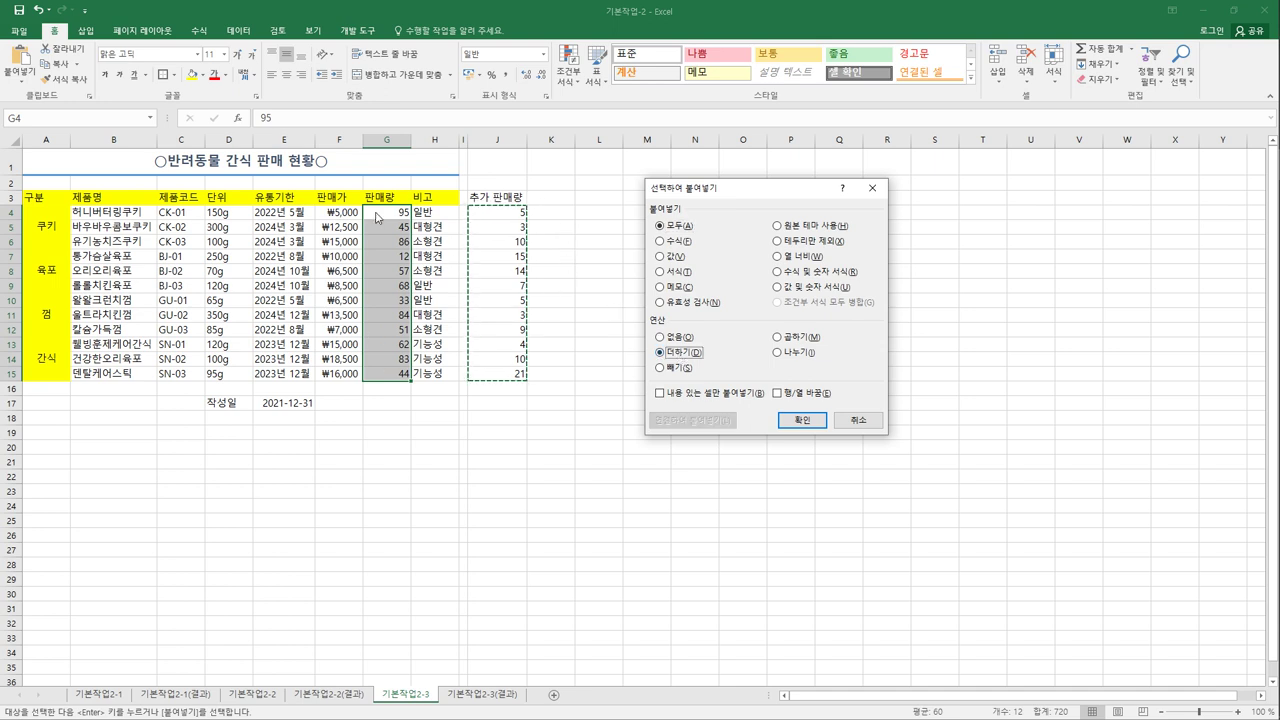
left_click(800, 420)
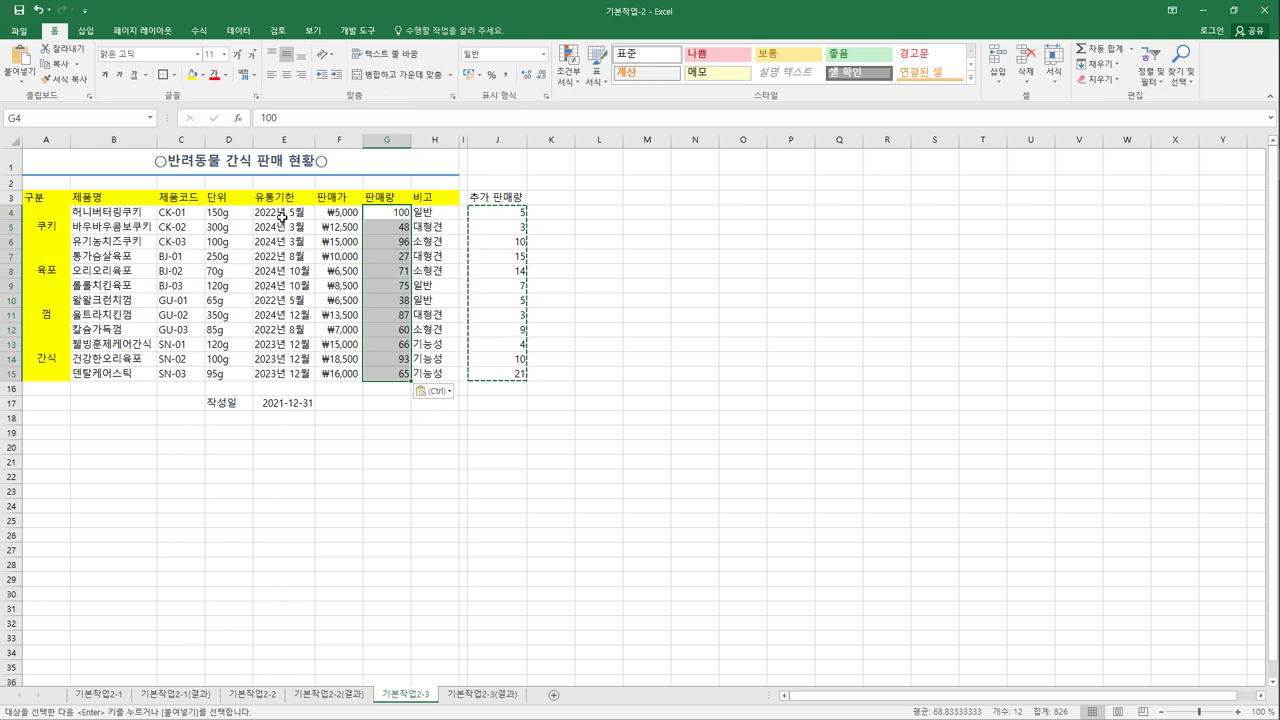
Apply the custom number format @"까지" to the 유통기한 cells E4:E15 and autofit column E's width
left_click_drag(281, 213, 283, 377)
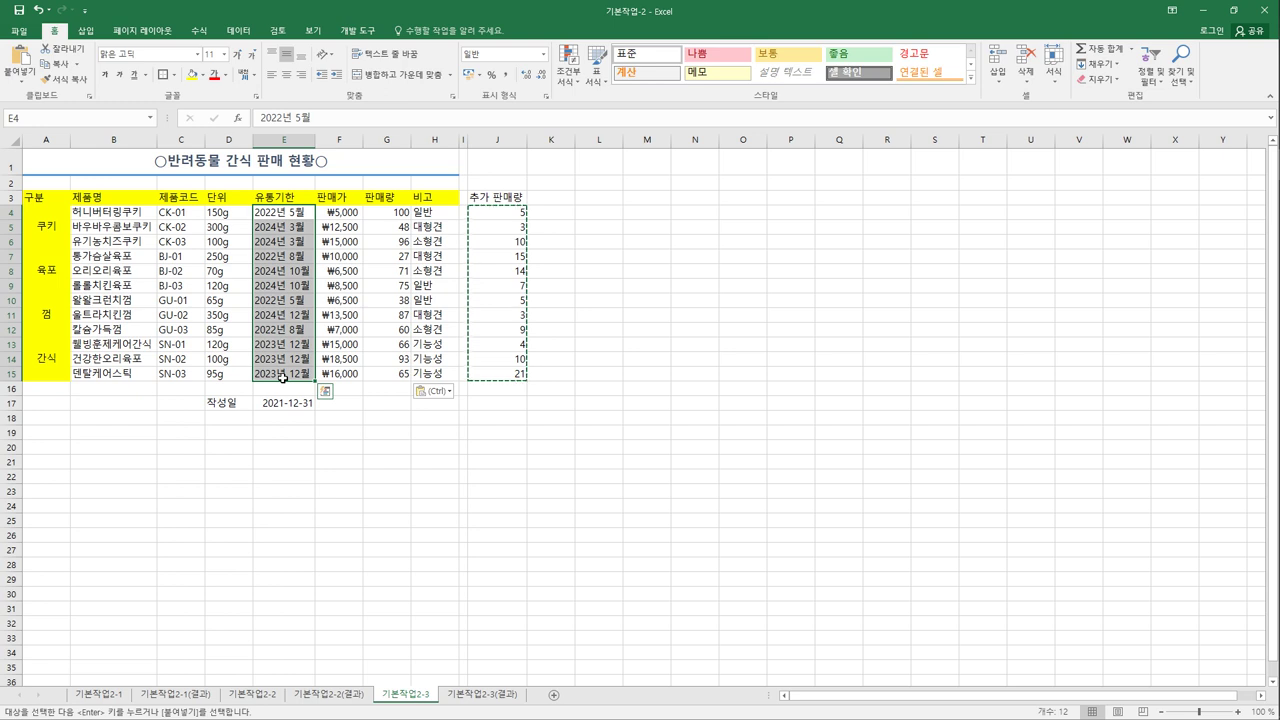
right_click(290, 230)
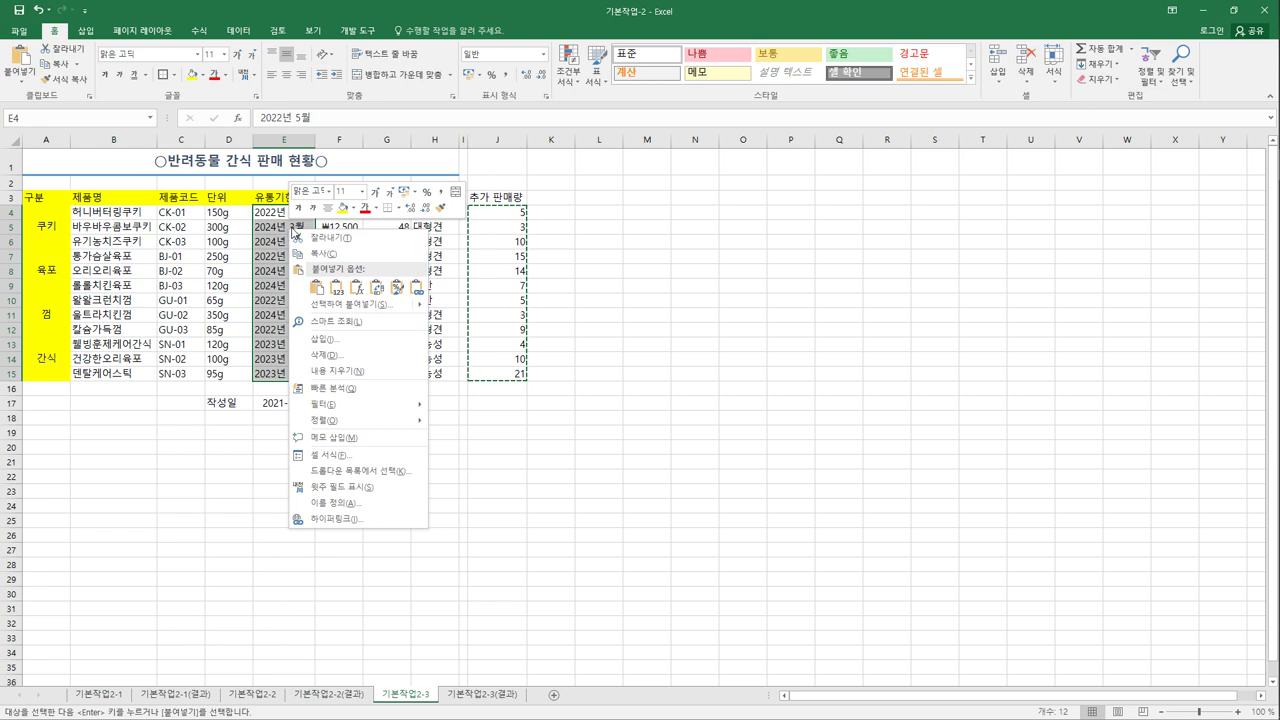
left_click(377, 459)
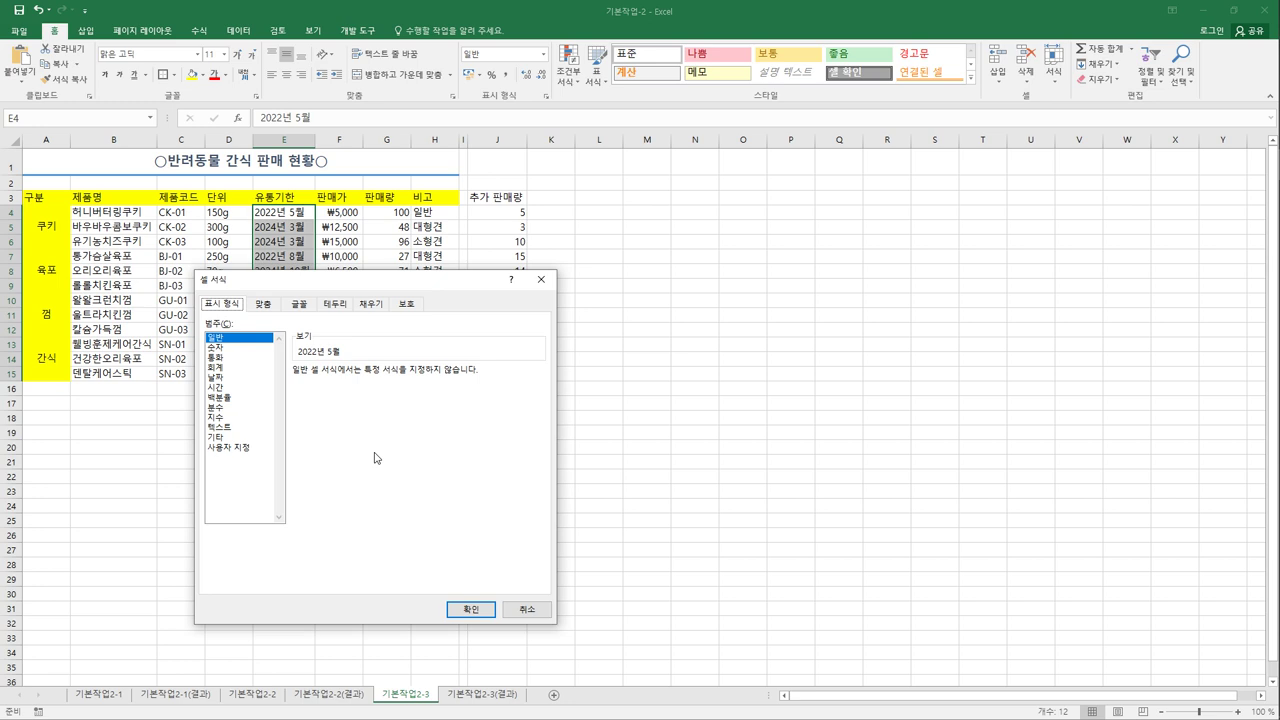
left_click(261, 447)
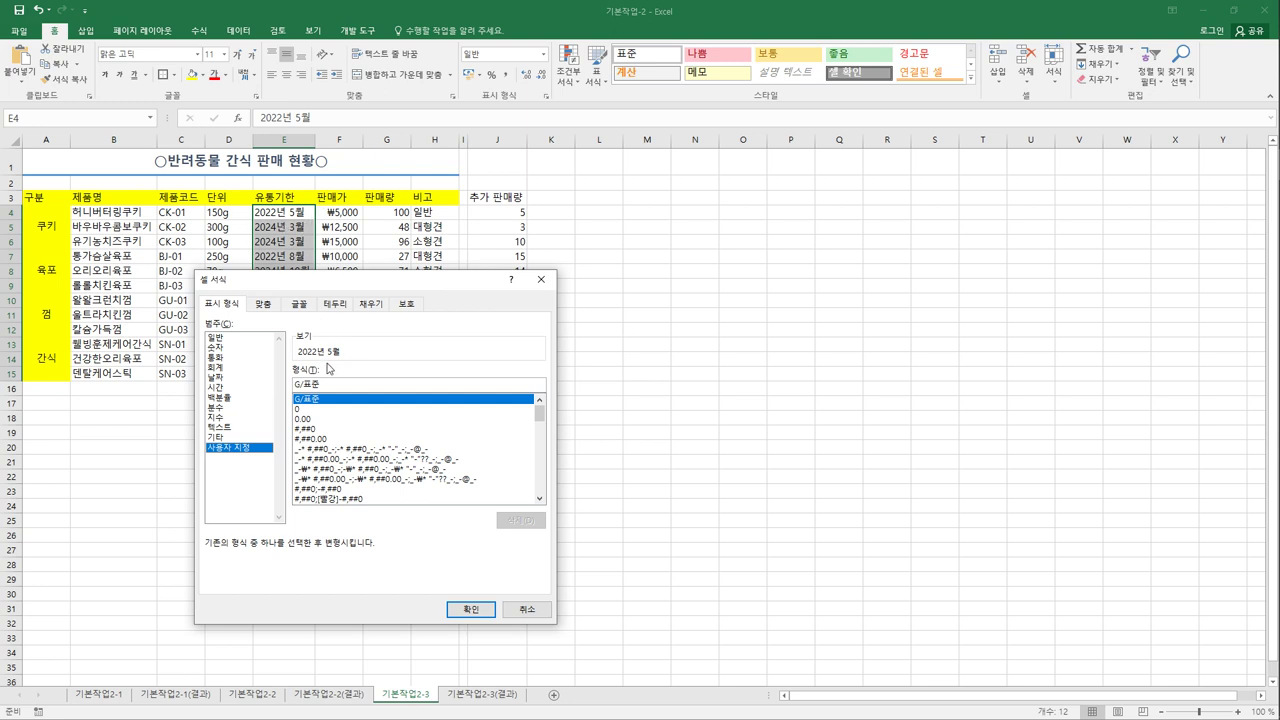
key("Tab")
type("@")
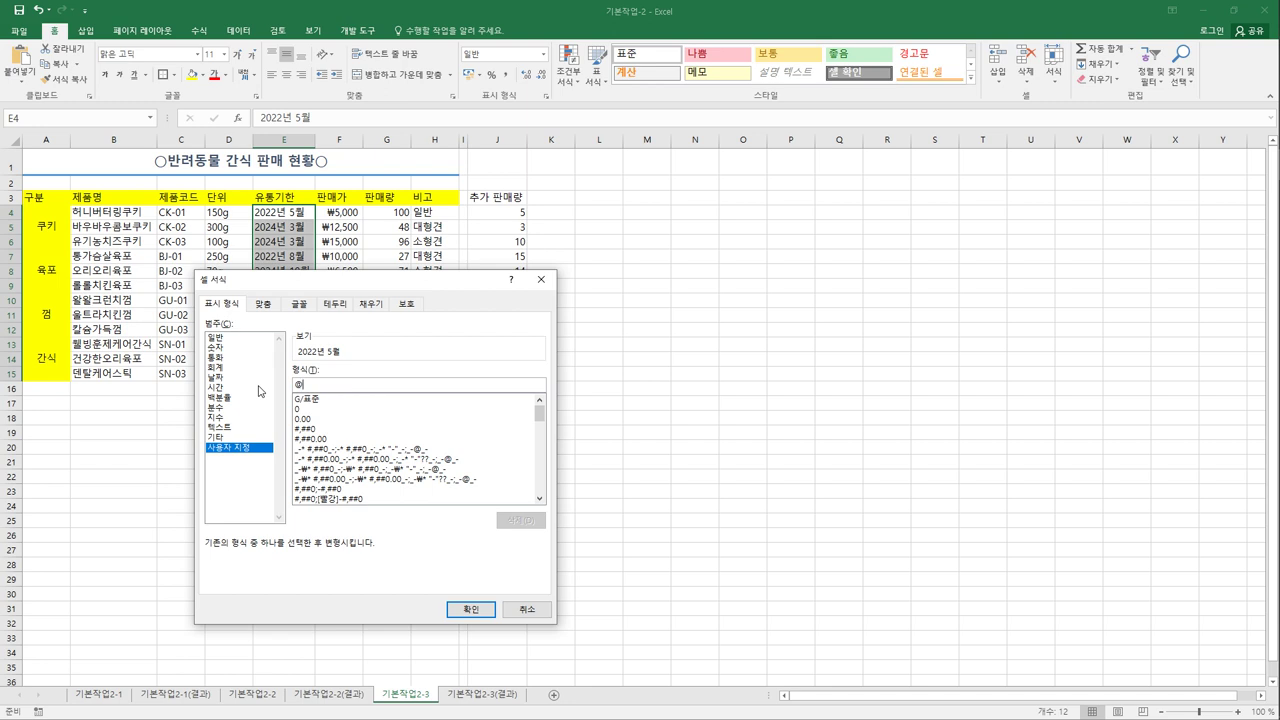
type("\"까지\"")
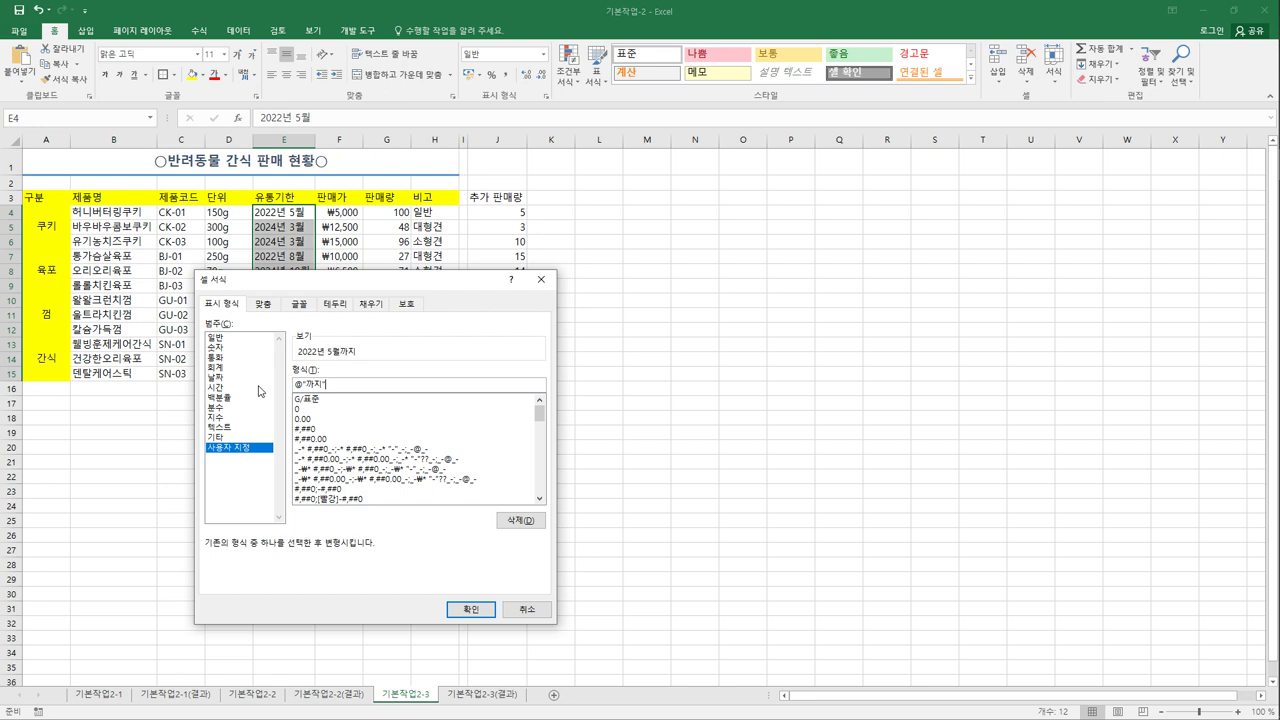
left_click(470, 609)
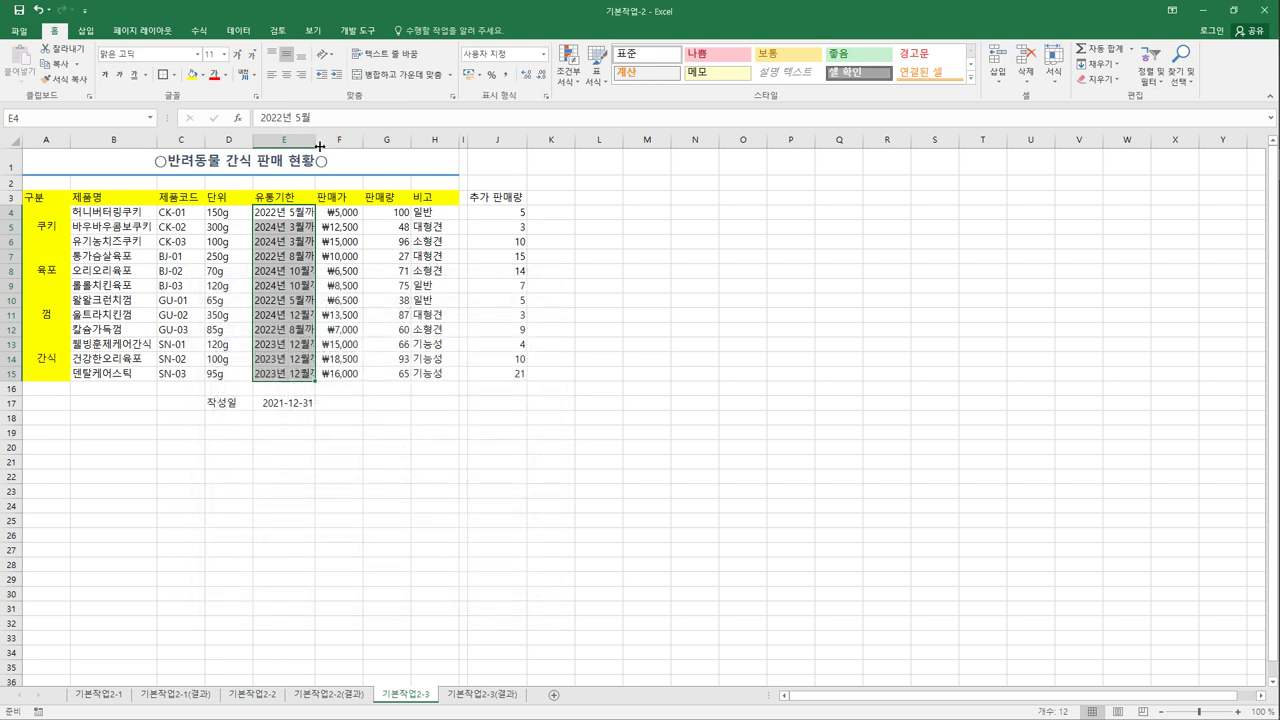
double_click(318, 146)
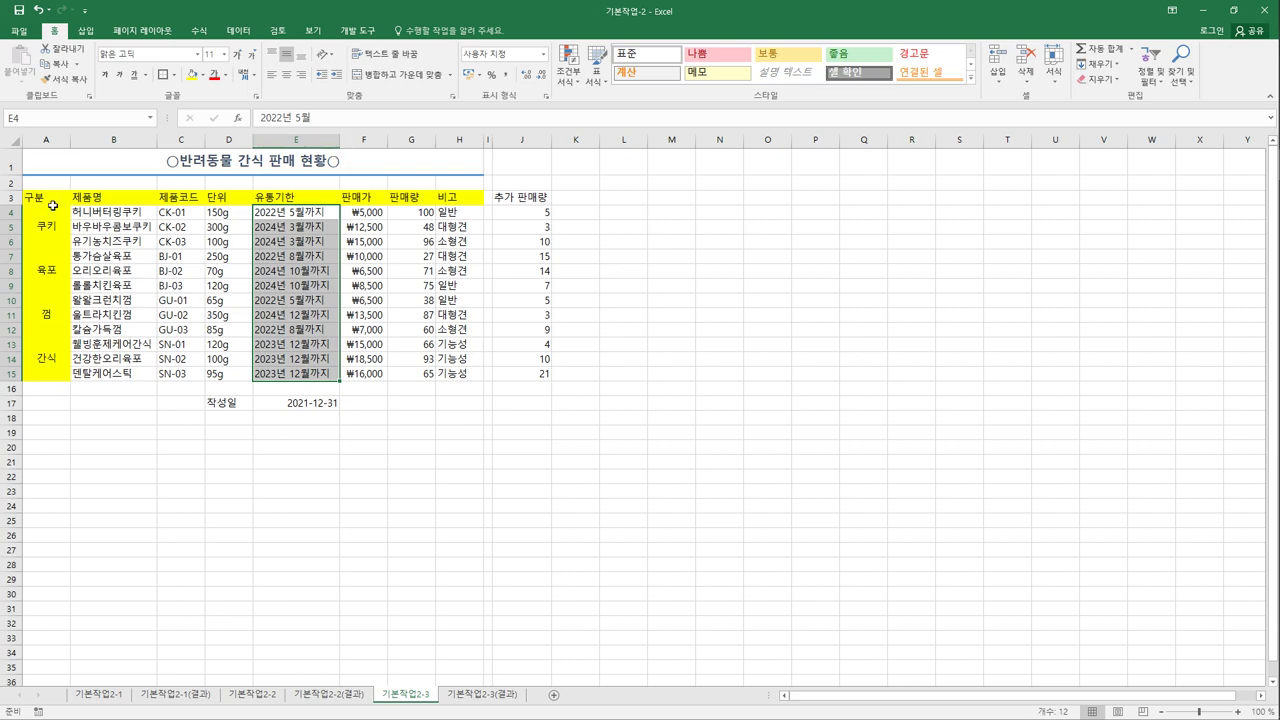
Apply thin solid blue outline and inside borders to the table range A3:H15
left_click_drag(45, 197, 455, 372)
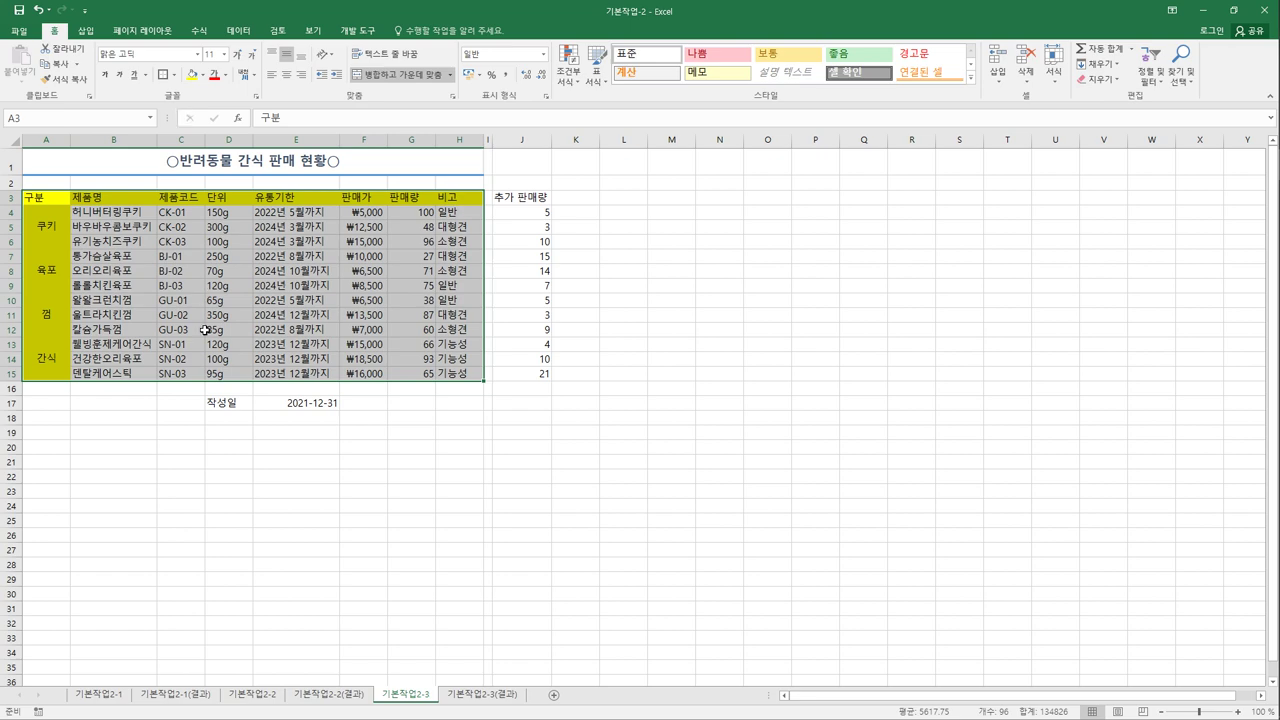
right_click(252, 230)
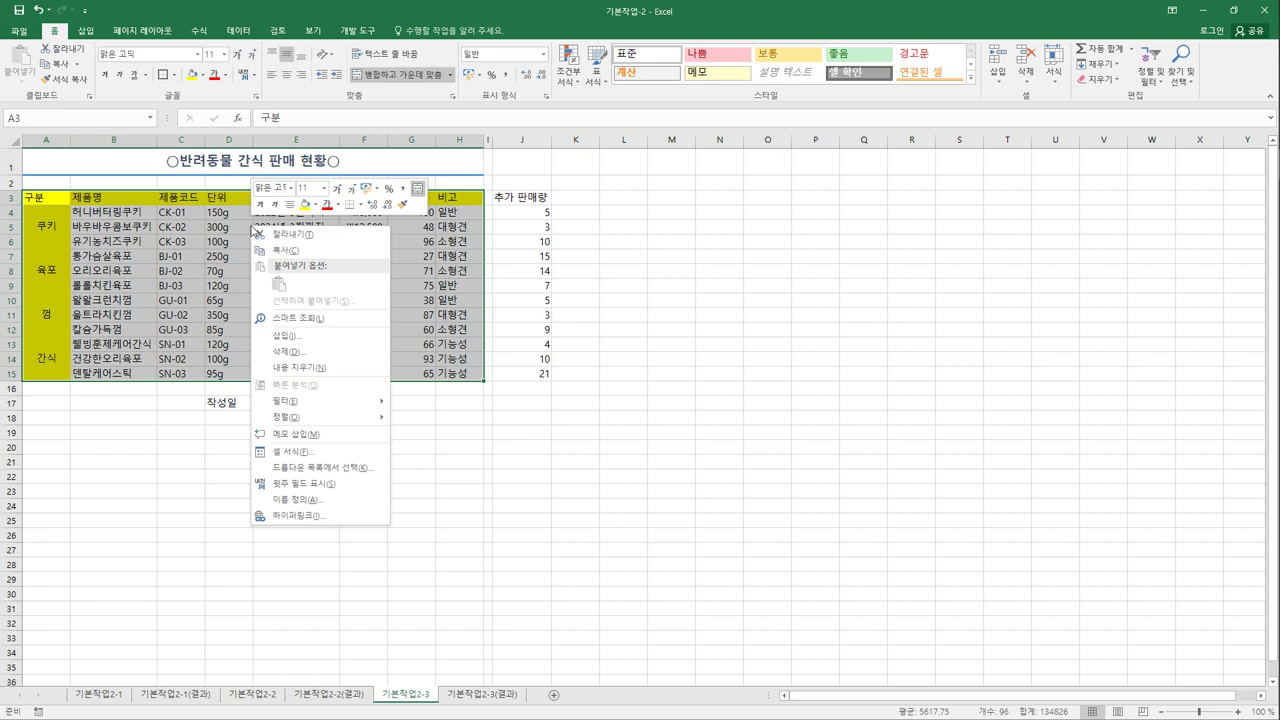
left_click(335, 453)
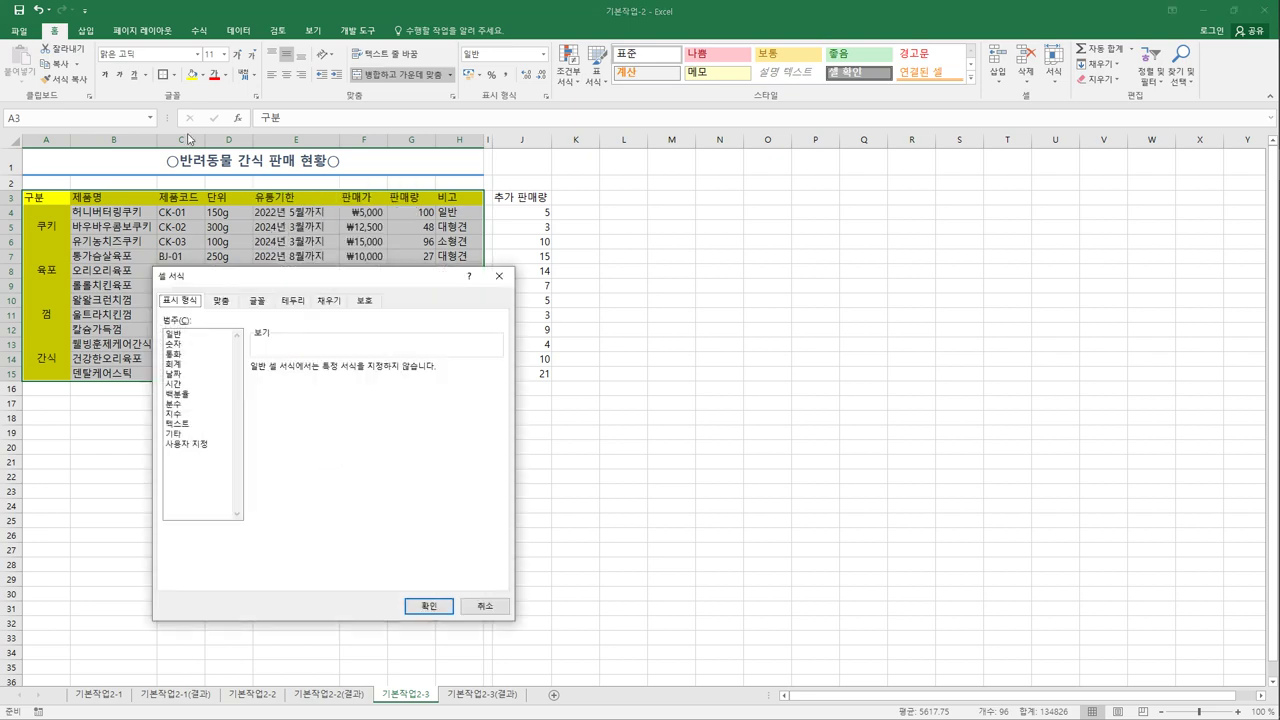
left_click(483, 608)
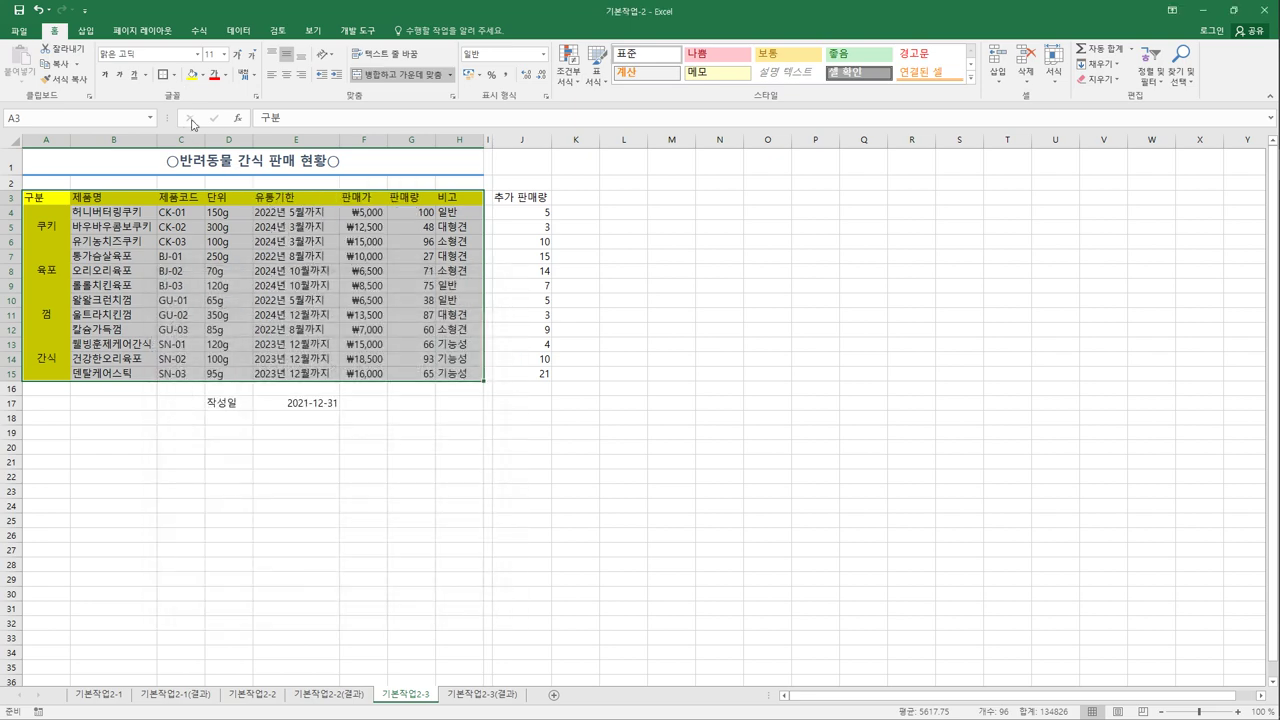
left_click(173, 75)
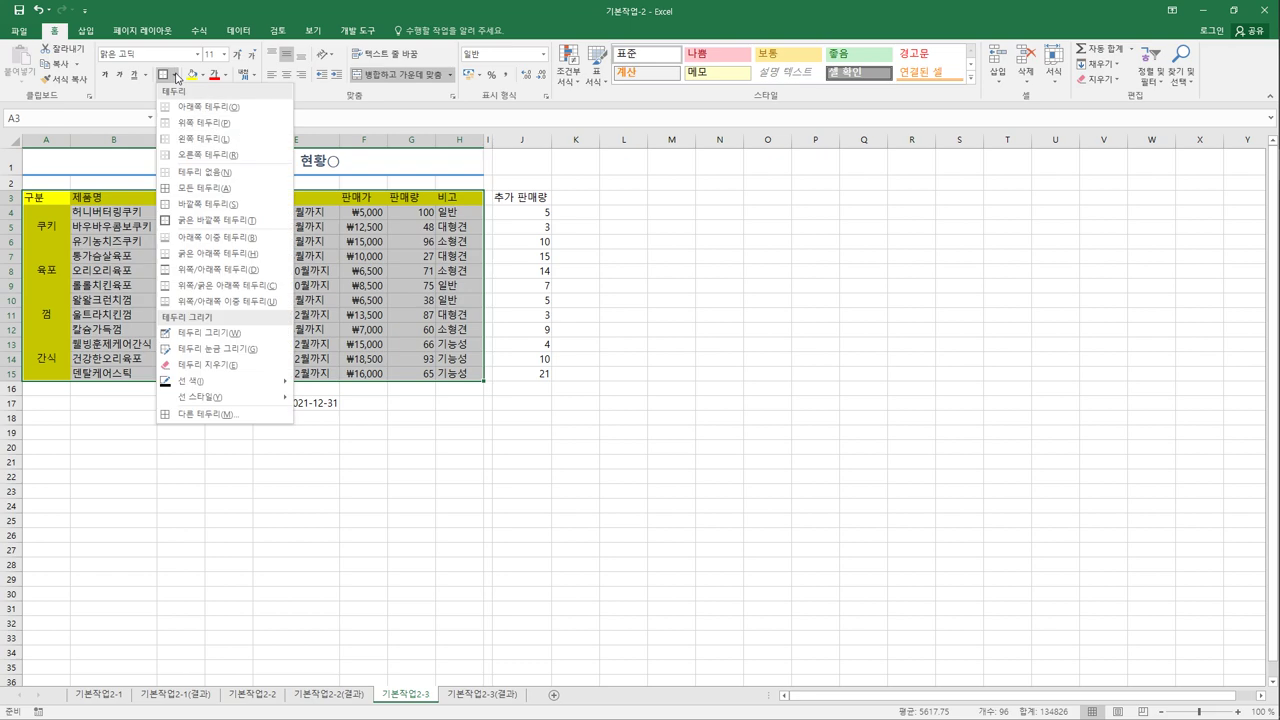
left_click(238, 414)
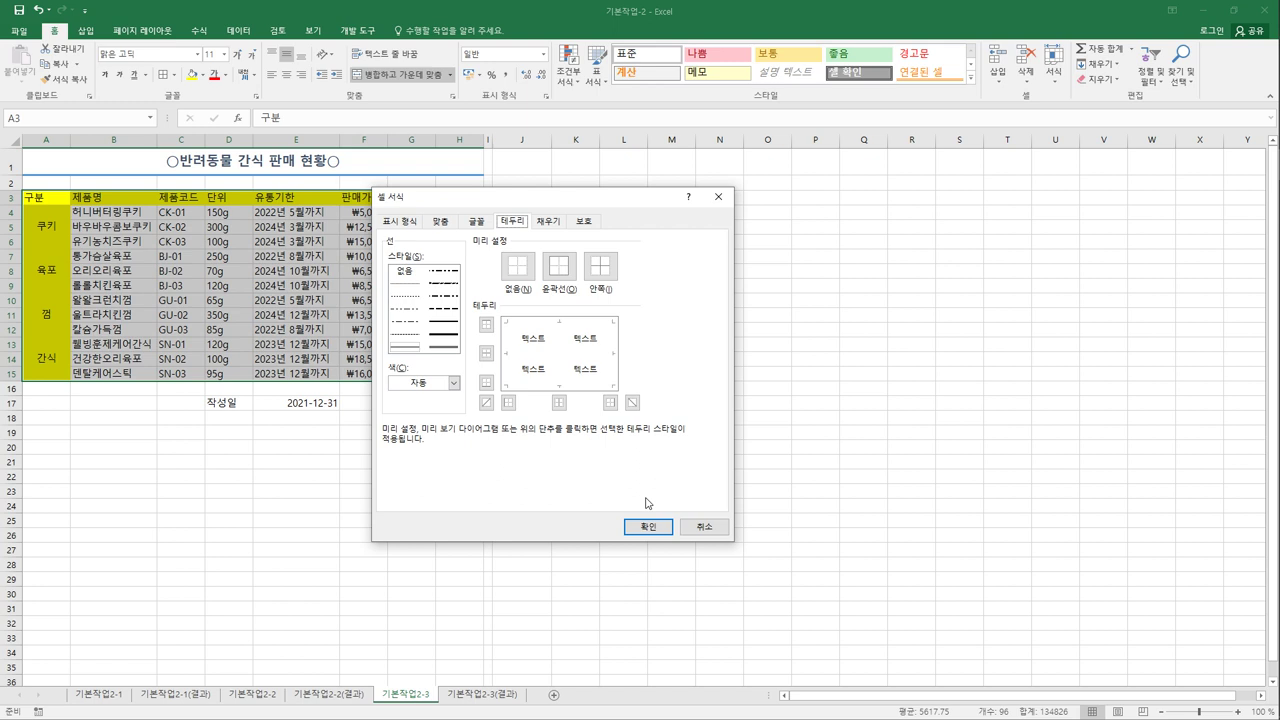
left_click(413, 350)
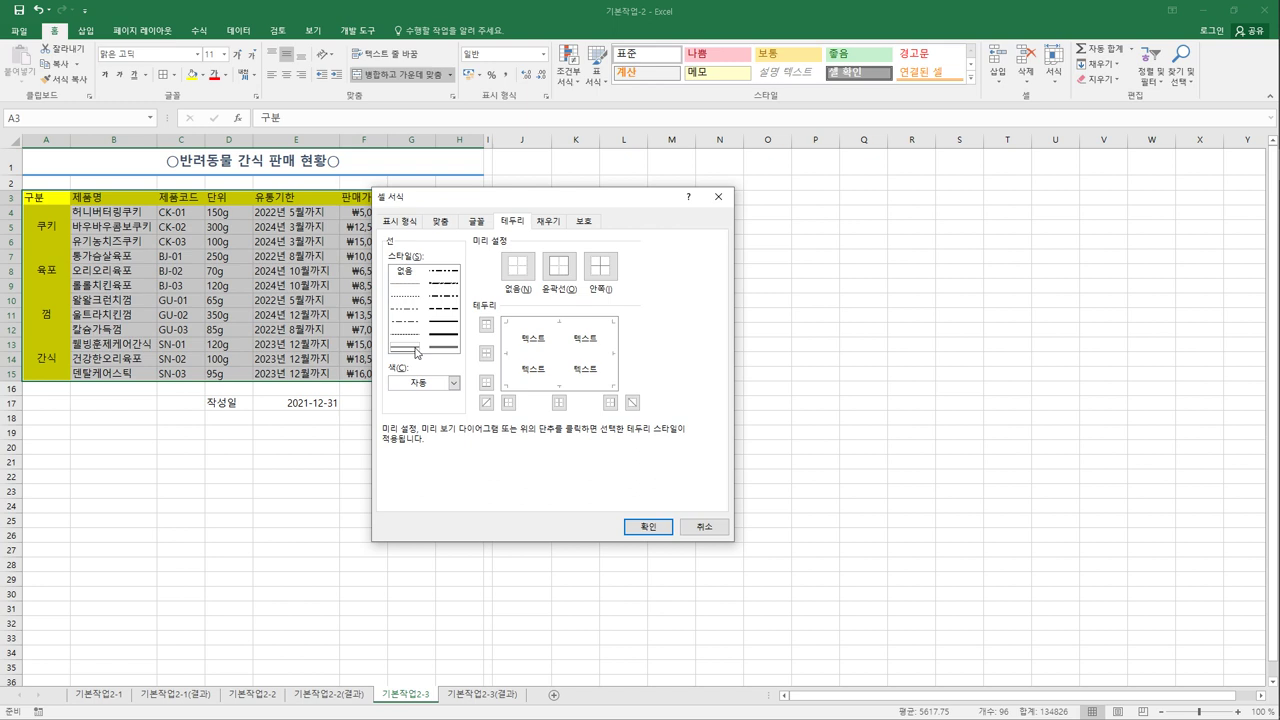
left_click(455, 383)
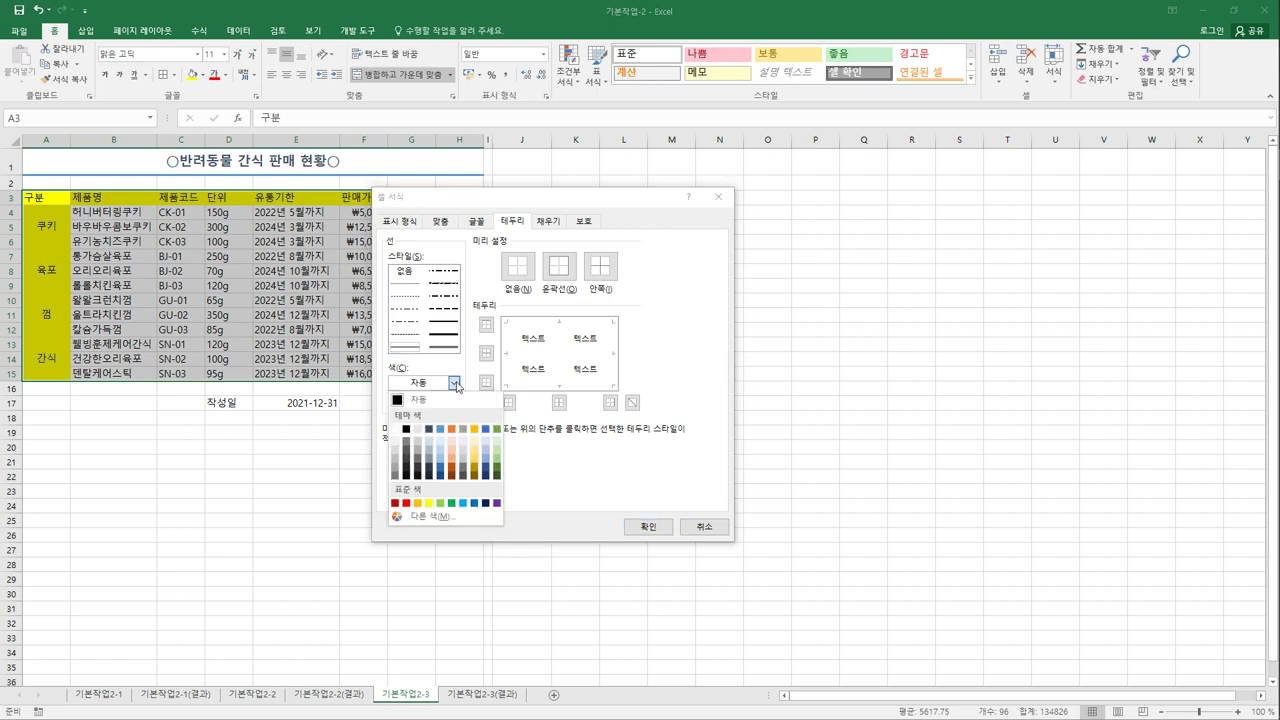
left_click(473, 503)
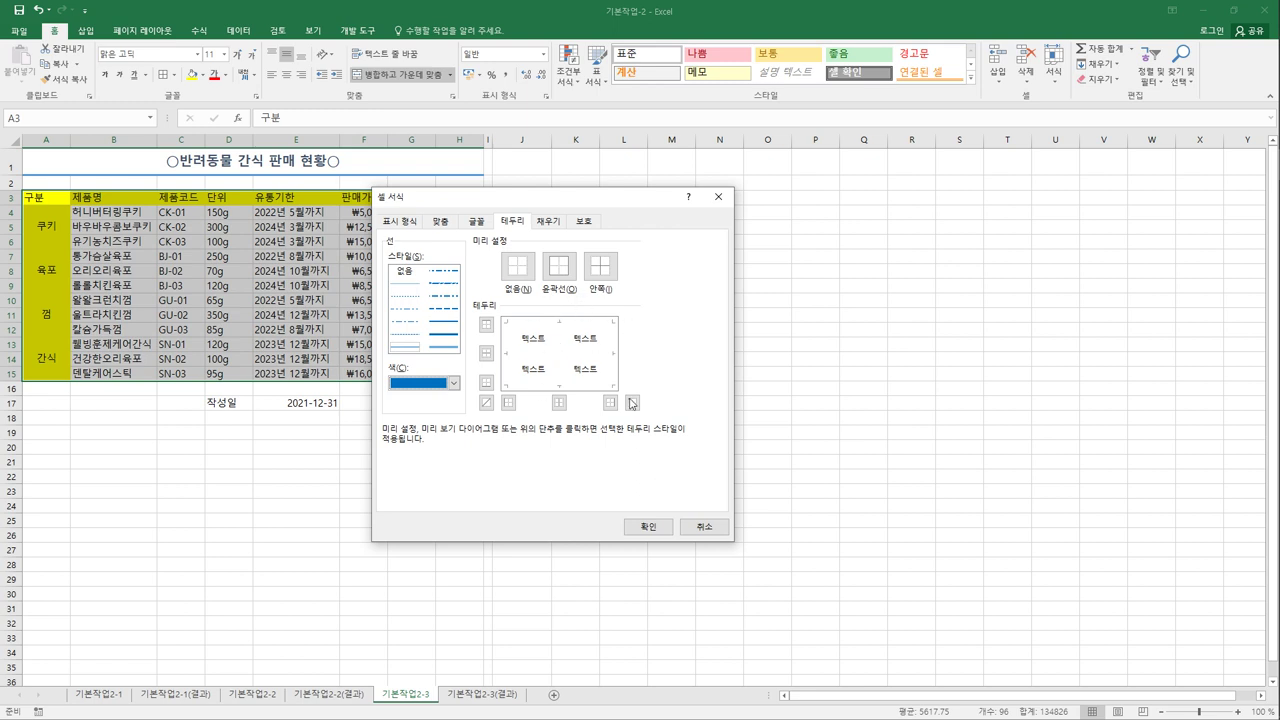
left_click(553, 276)
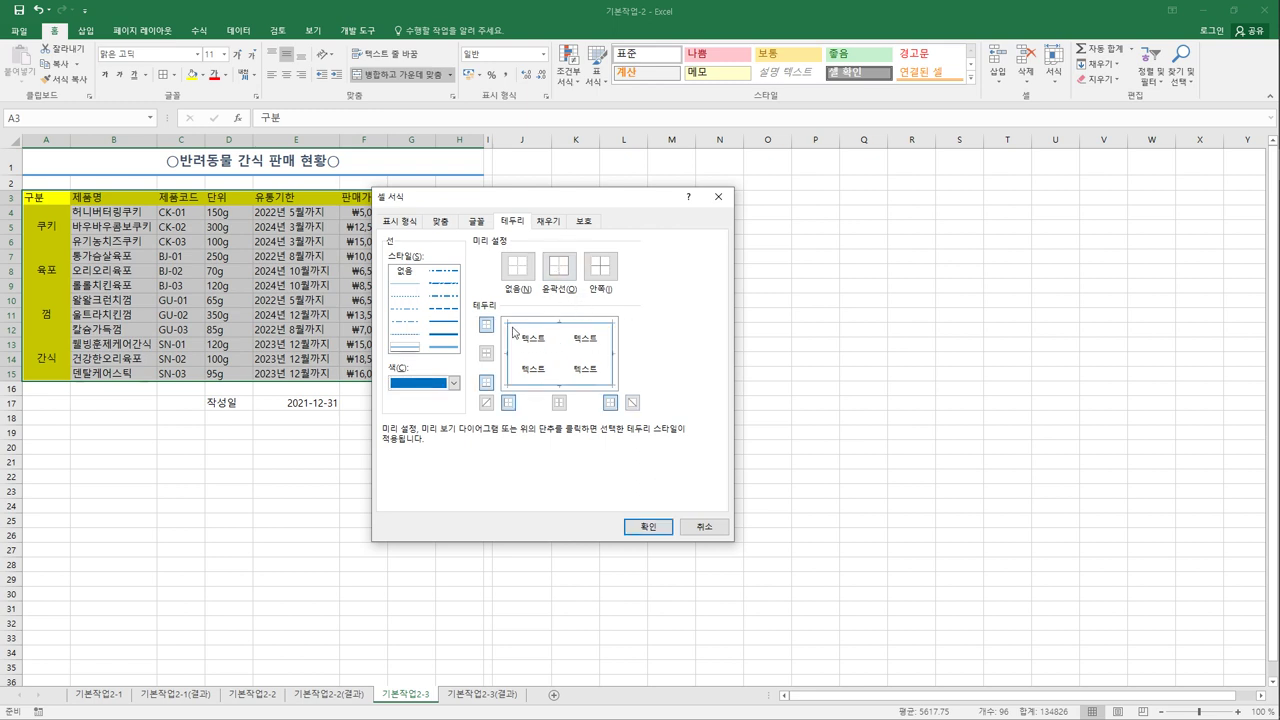
left_click(602, 268)
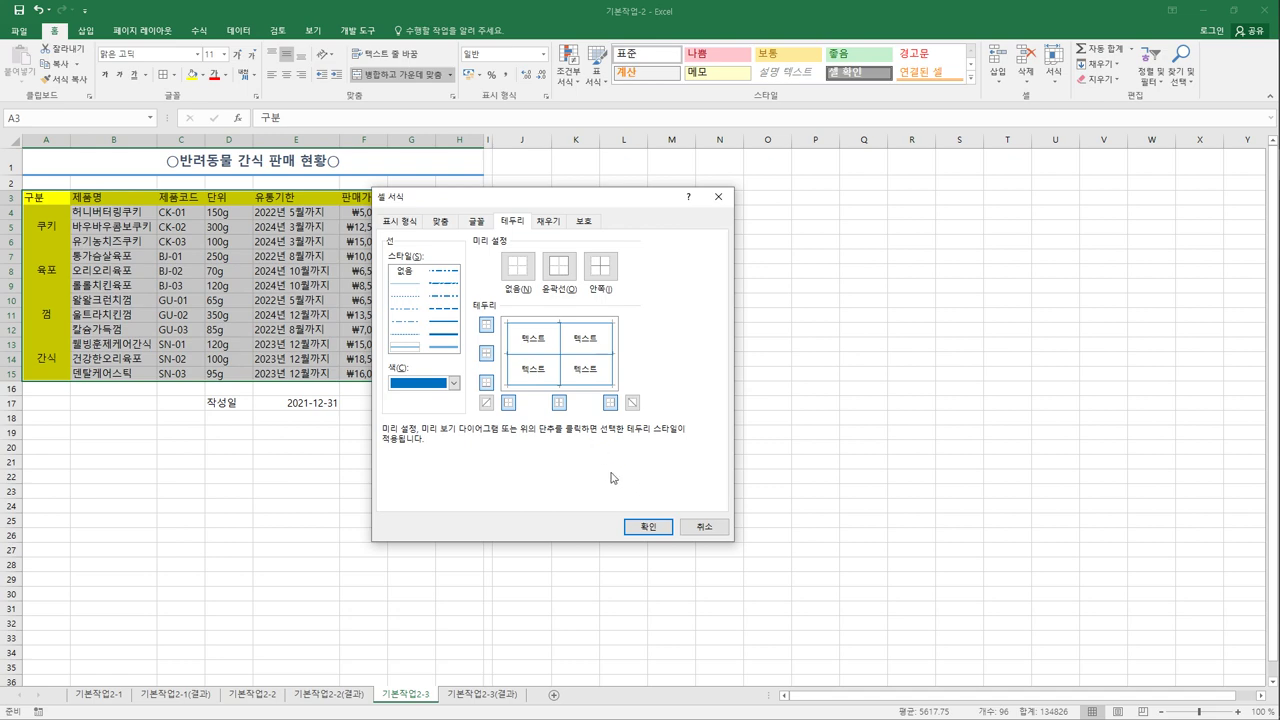
left_click(639, 538)
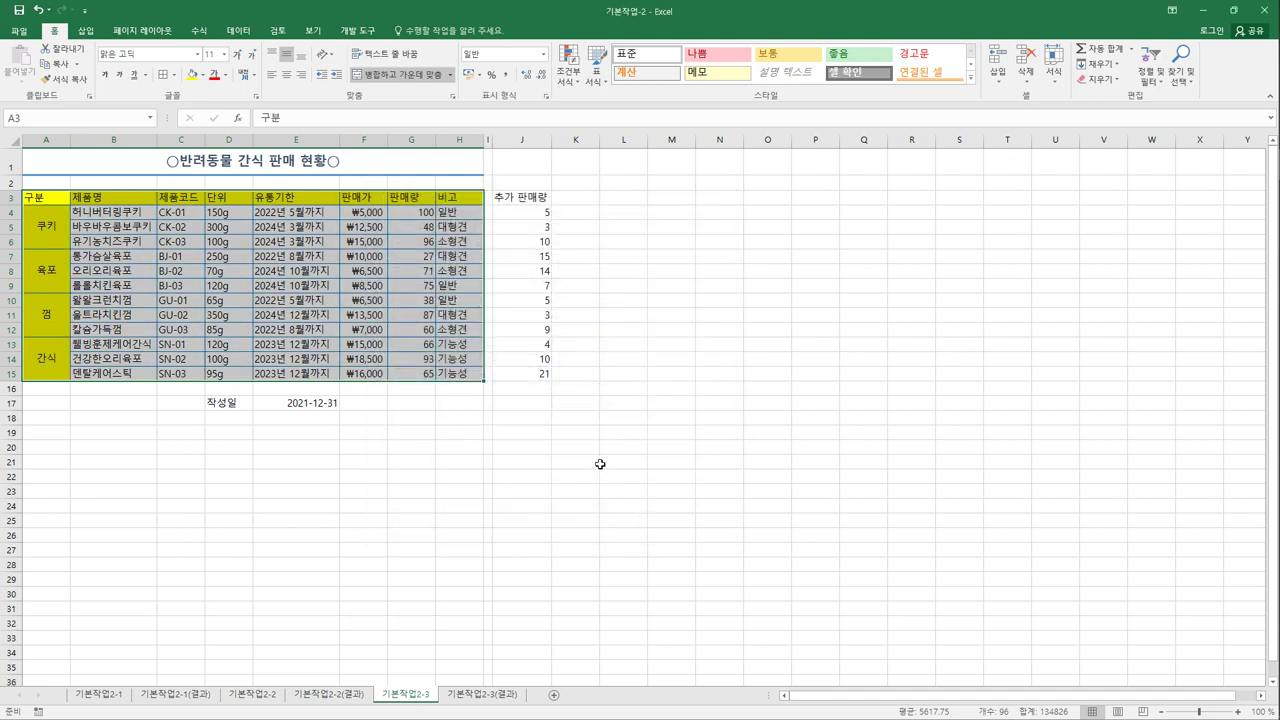
left_click(600, 463)
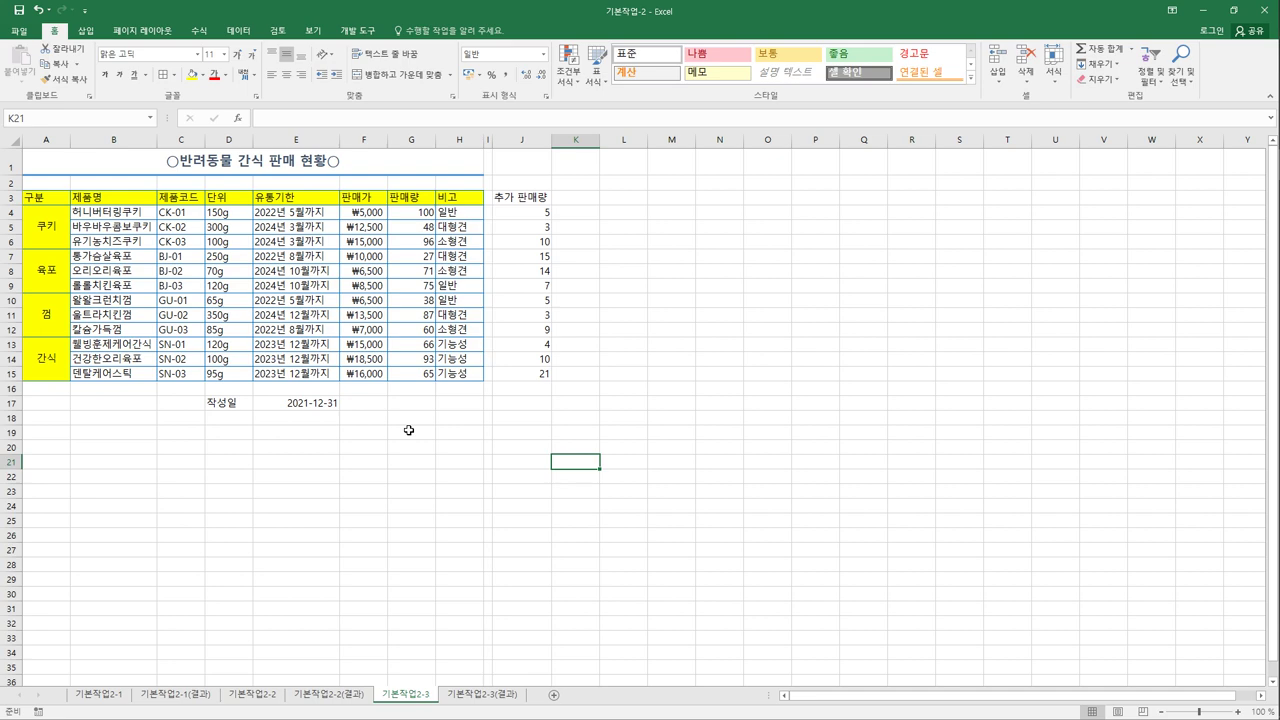
Compare 기본작업2-3 with 기본작업2-3(결과), examining the 작성일 date format in E17
left_click(480, 700)
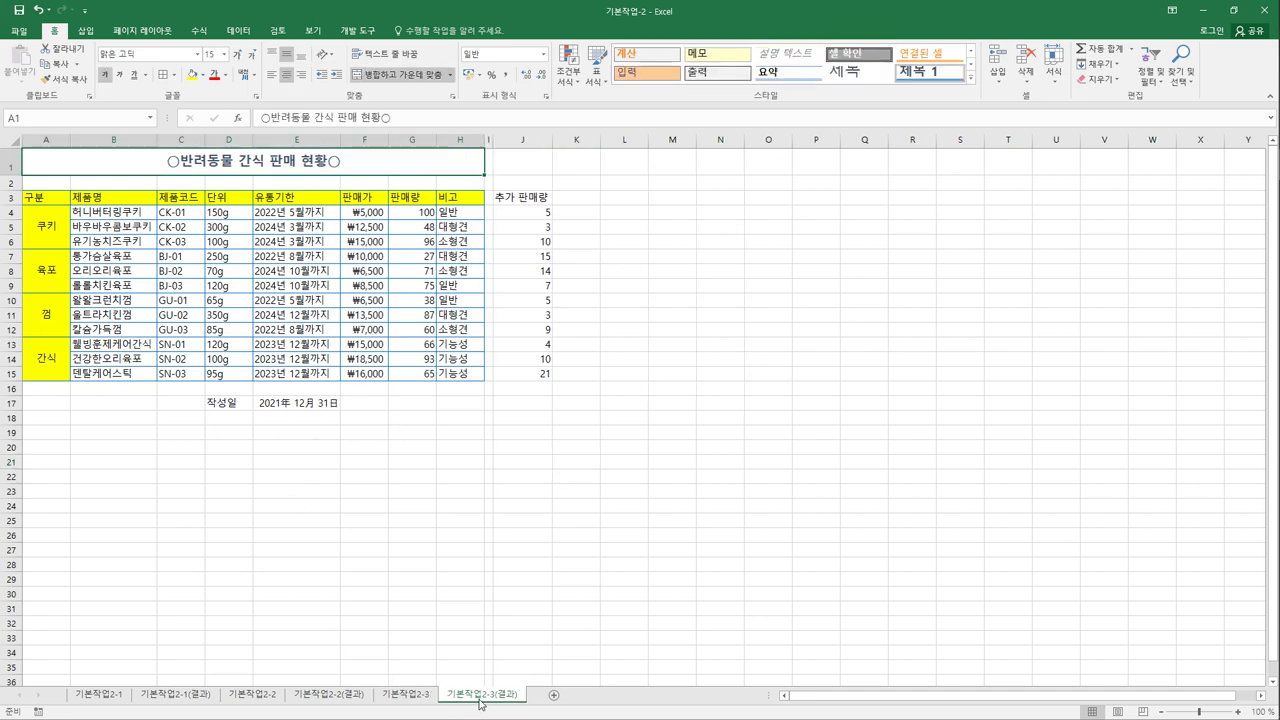
left_click(427, 702)
left_click(450, 702)
left_click(328, 404)
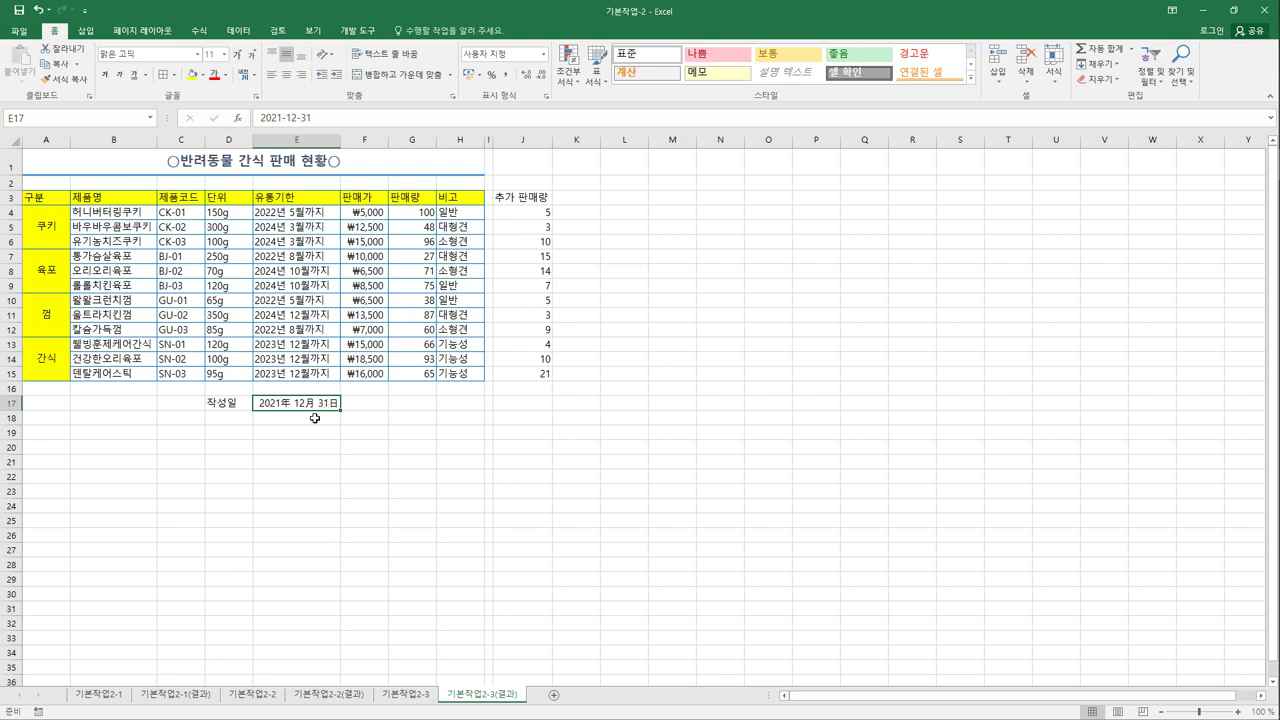
left_click(410, 697)
left_click(458, 697)
left_click(412, 697)
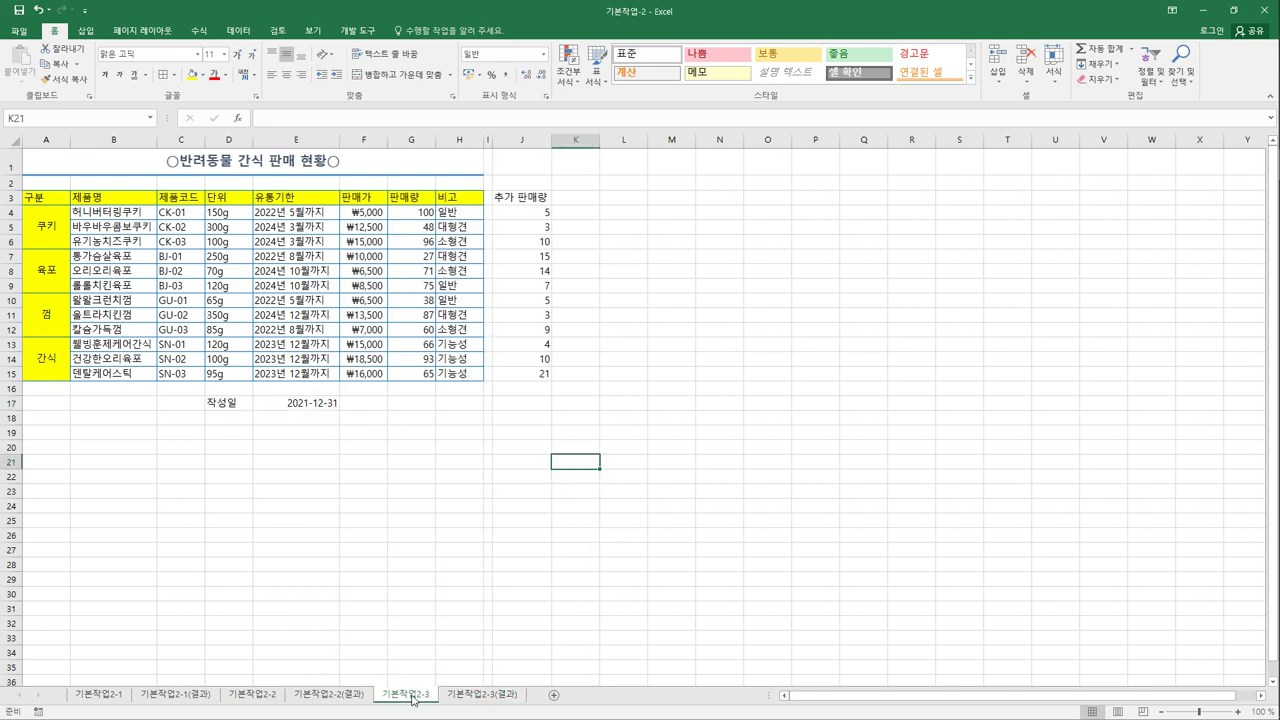
Start a custom number format for the 작성일 date in E17, replacing the first hyphen of yyyy-mm-dd with the Hanja 年 and a space
left_click(319, 402)
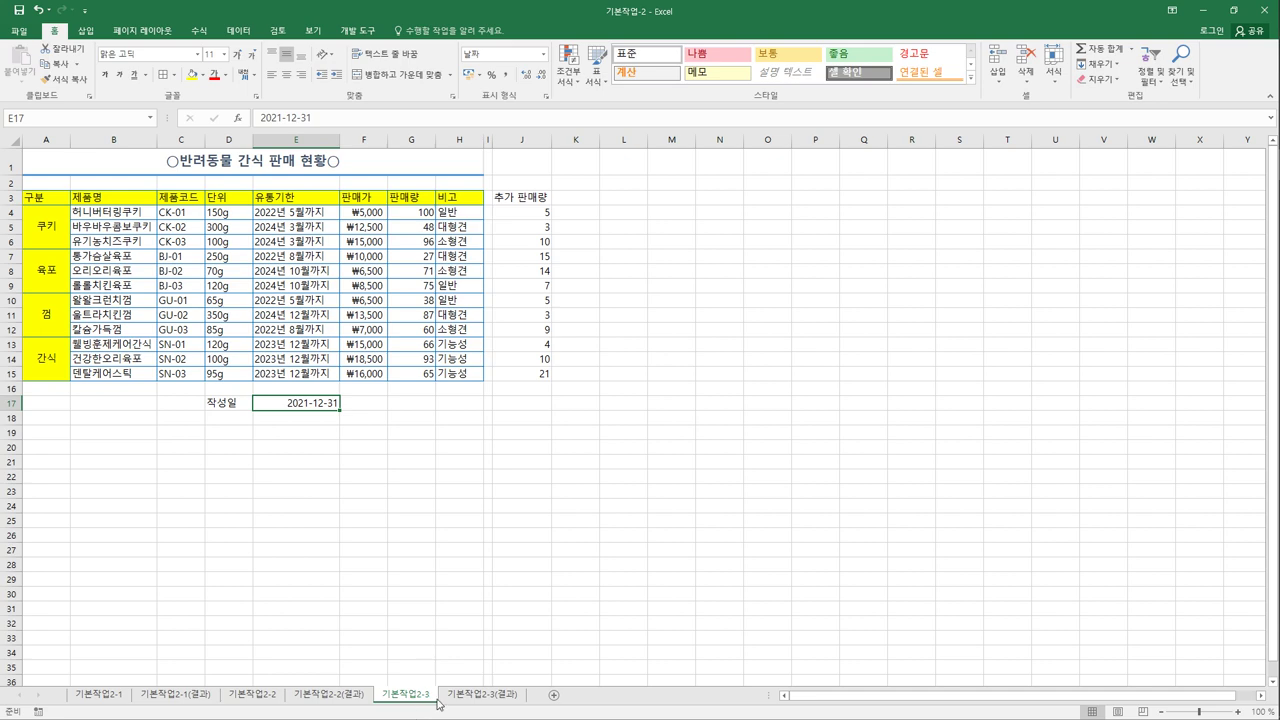
right_click(313, 401)
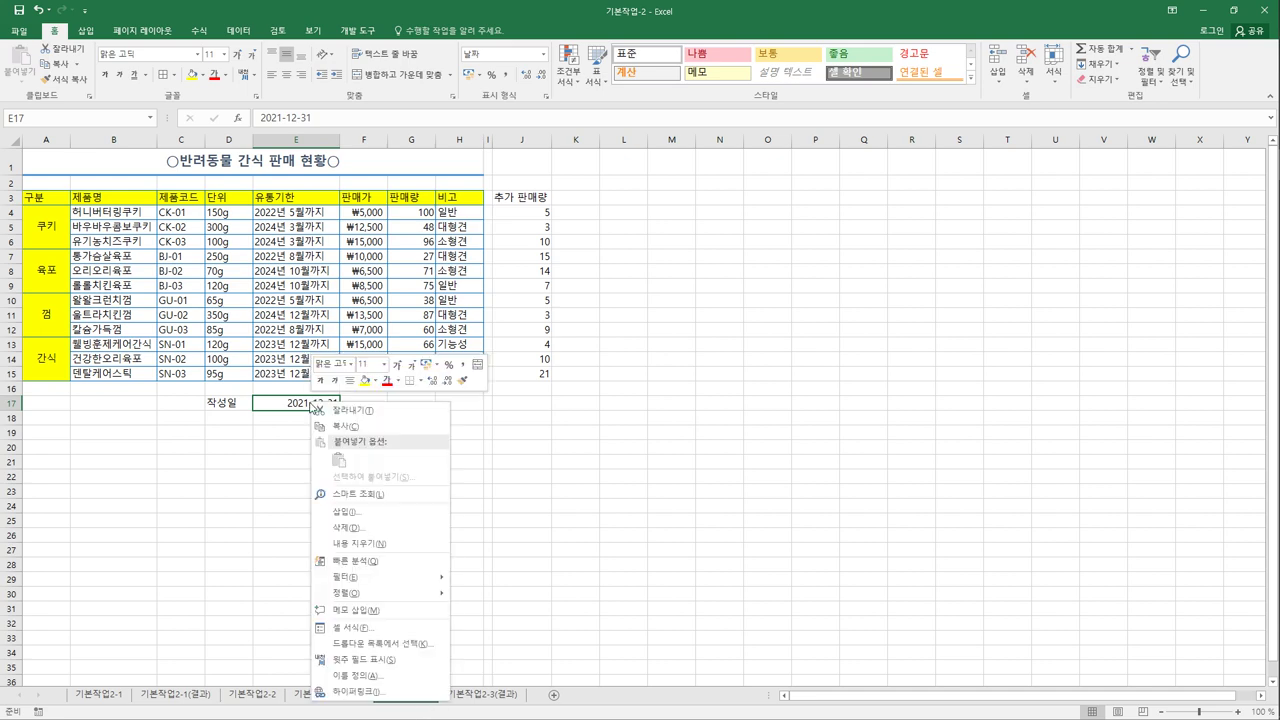
left_click(414, 627)
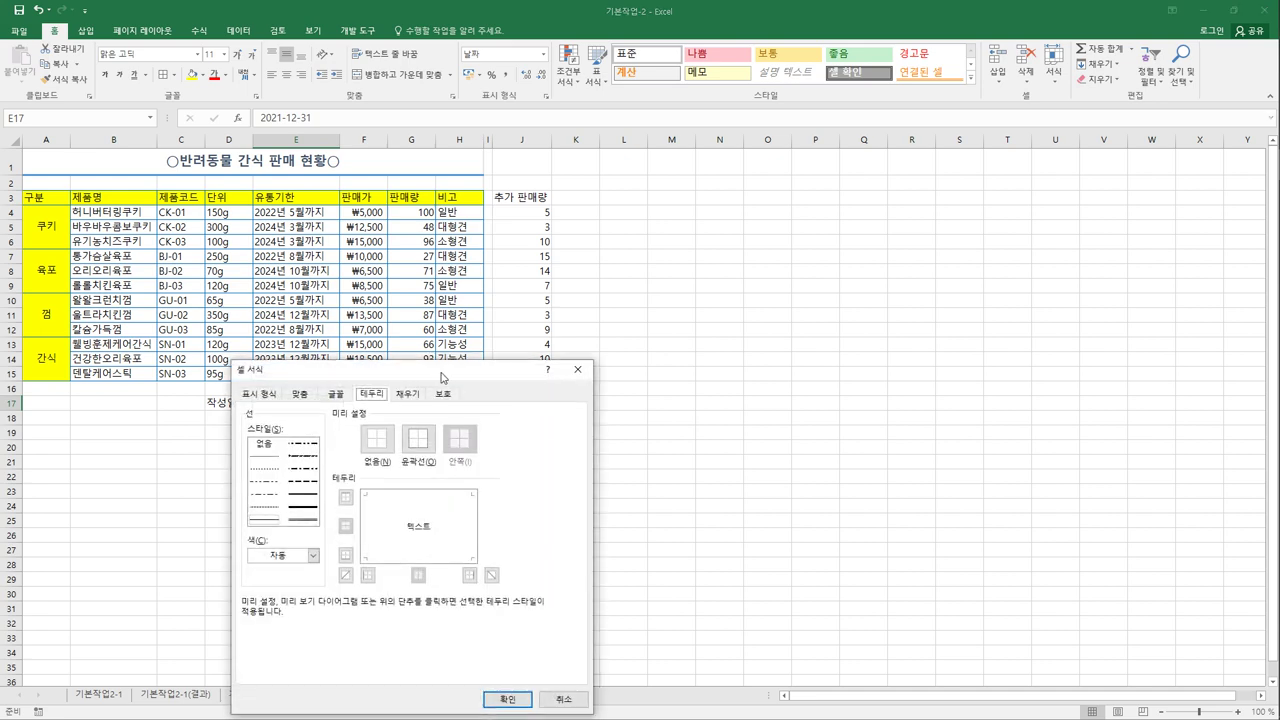
left_click_drag(441, 373, 663, 202)
left_click(494, 224)
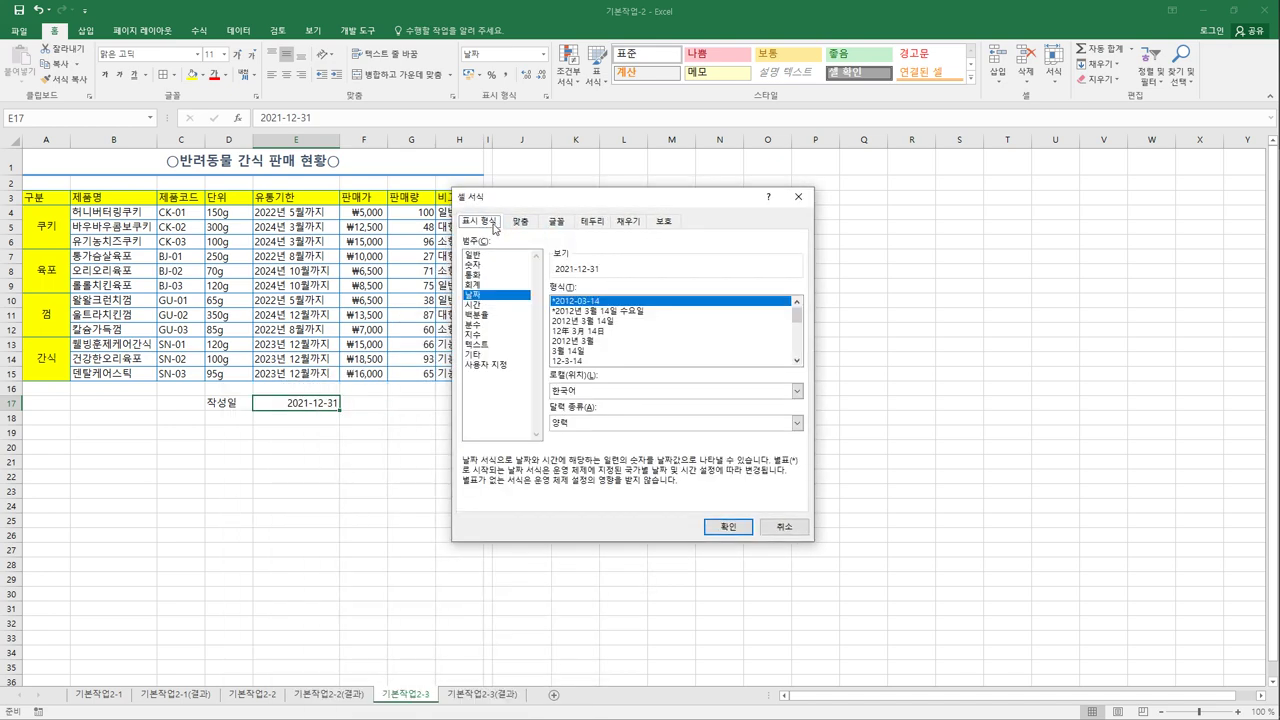
left_click(493, 367)
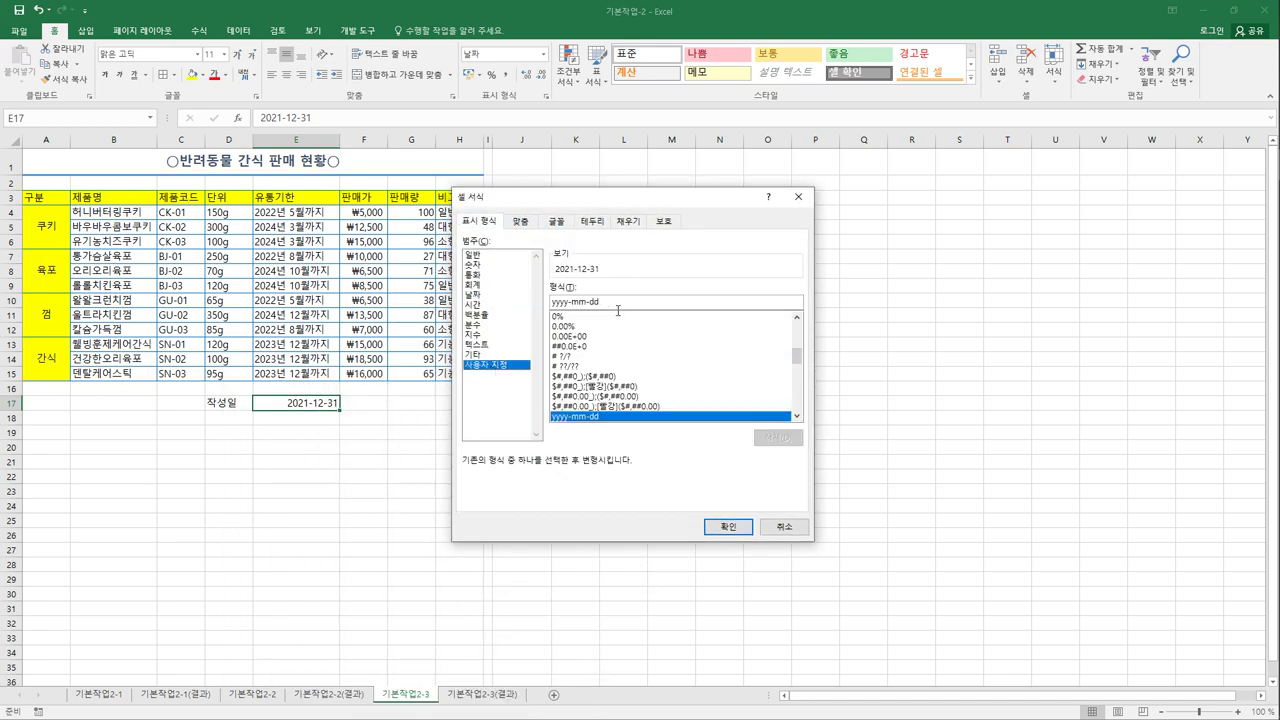
left_click(576, 307)
key("Delete")
type("년")
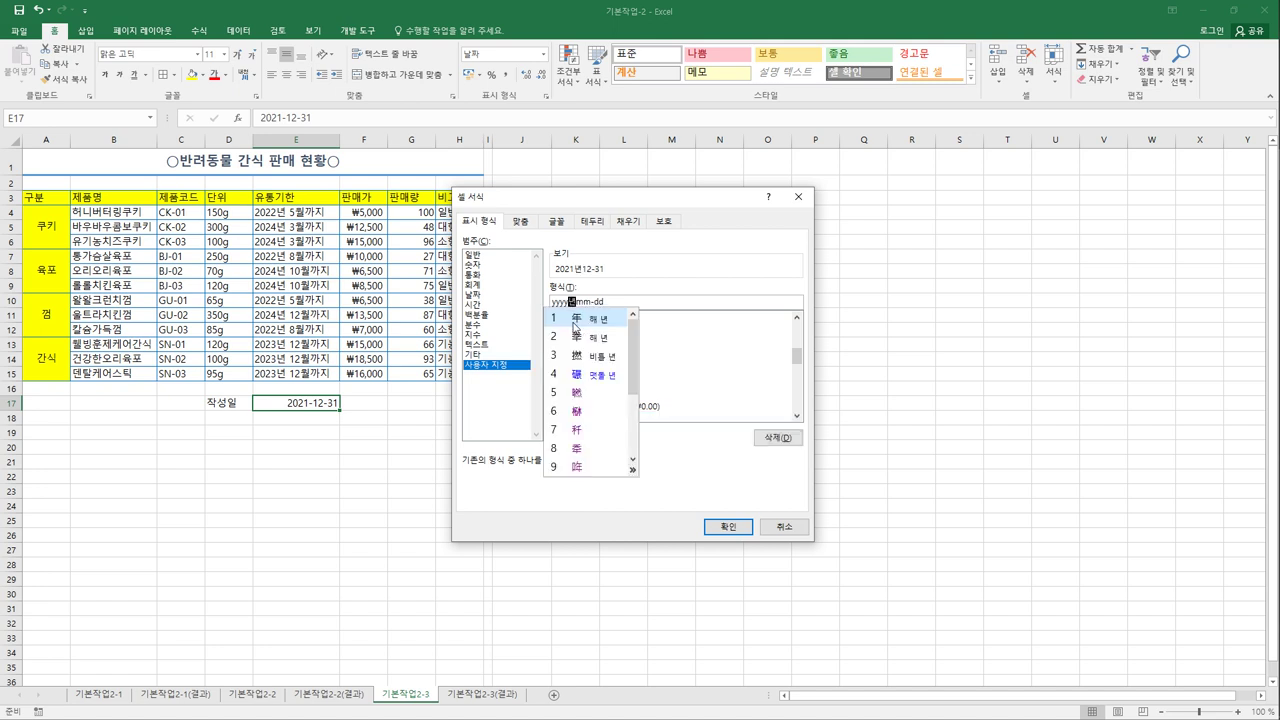
key("Hangul_Hanja")
left_click(573, 320)
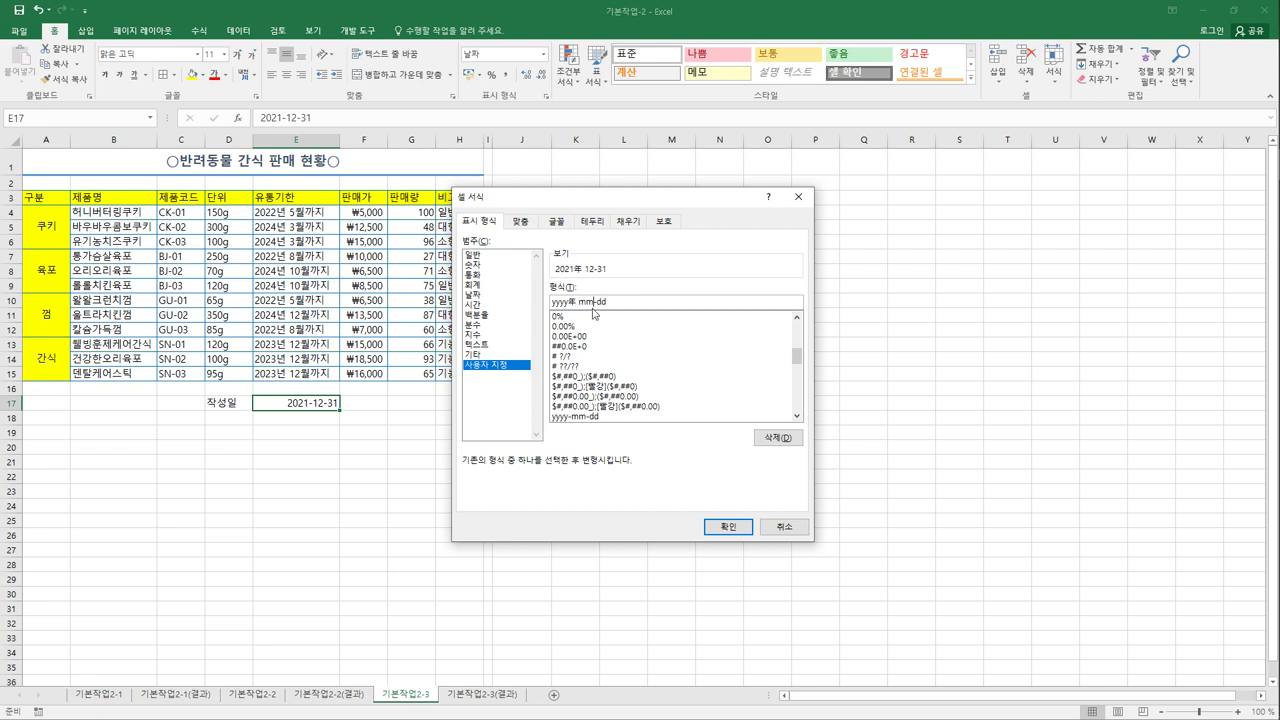
Replace the remaining hyphen with 月 and a space, add 日 at the end, and apply yyyy年 mm月 dd日 to E17
key("Right")
key("Right")
type("월")
key("Hangul_Hanja")
left_click(604, 322)
key("Delete")
type("일")
key("Hangul_Hanja")
left_click(604, 322)
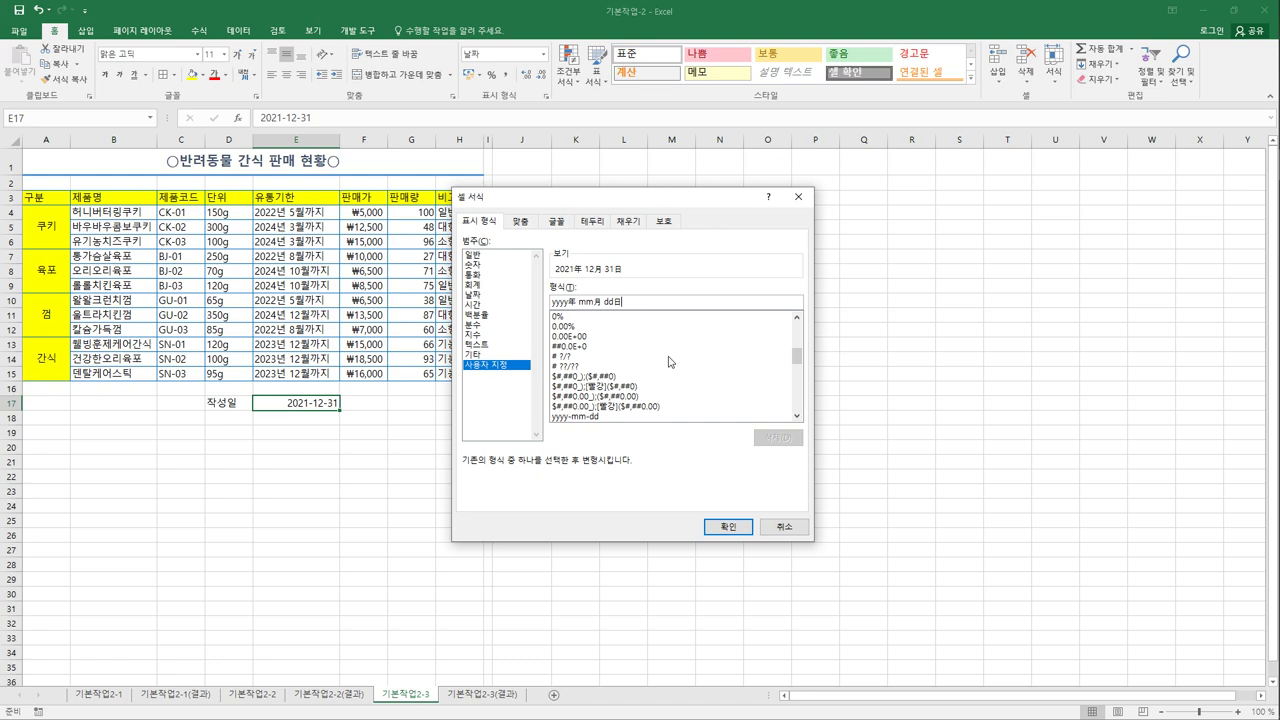
left_click(728, 526)
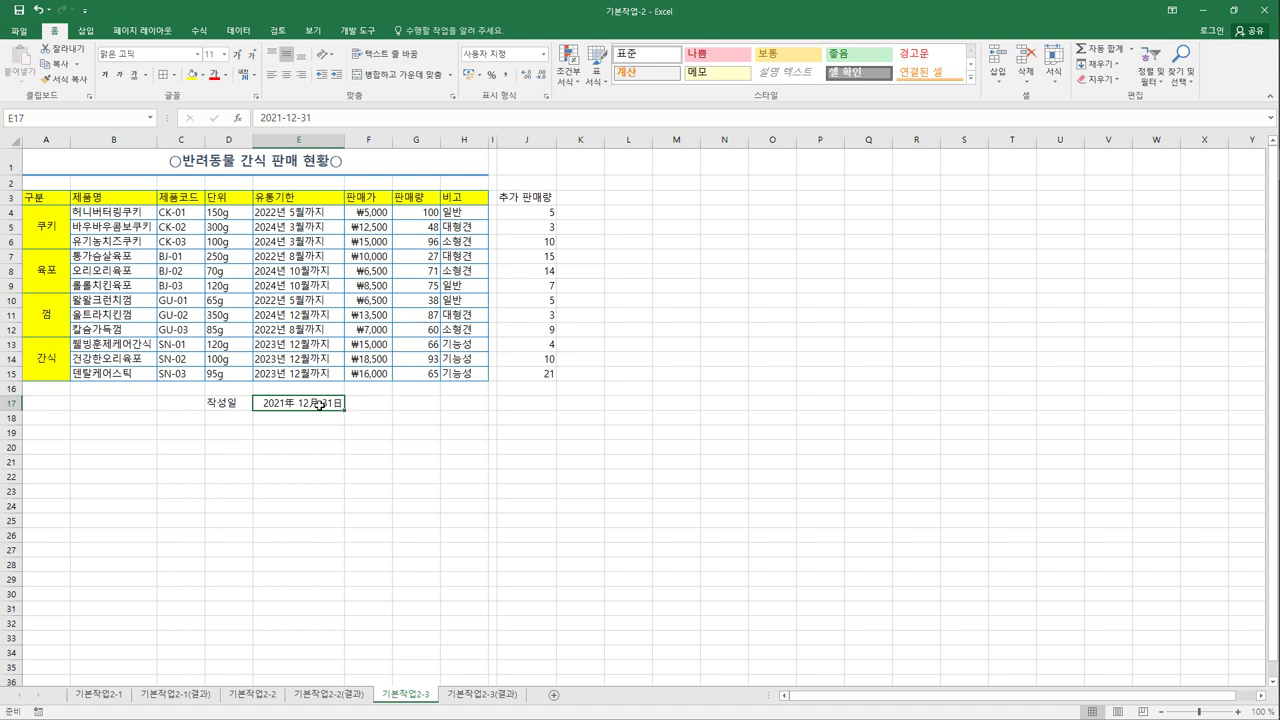
left_click(590, 497)
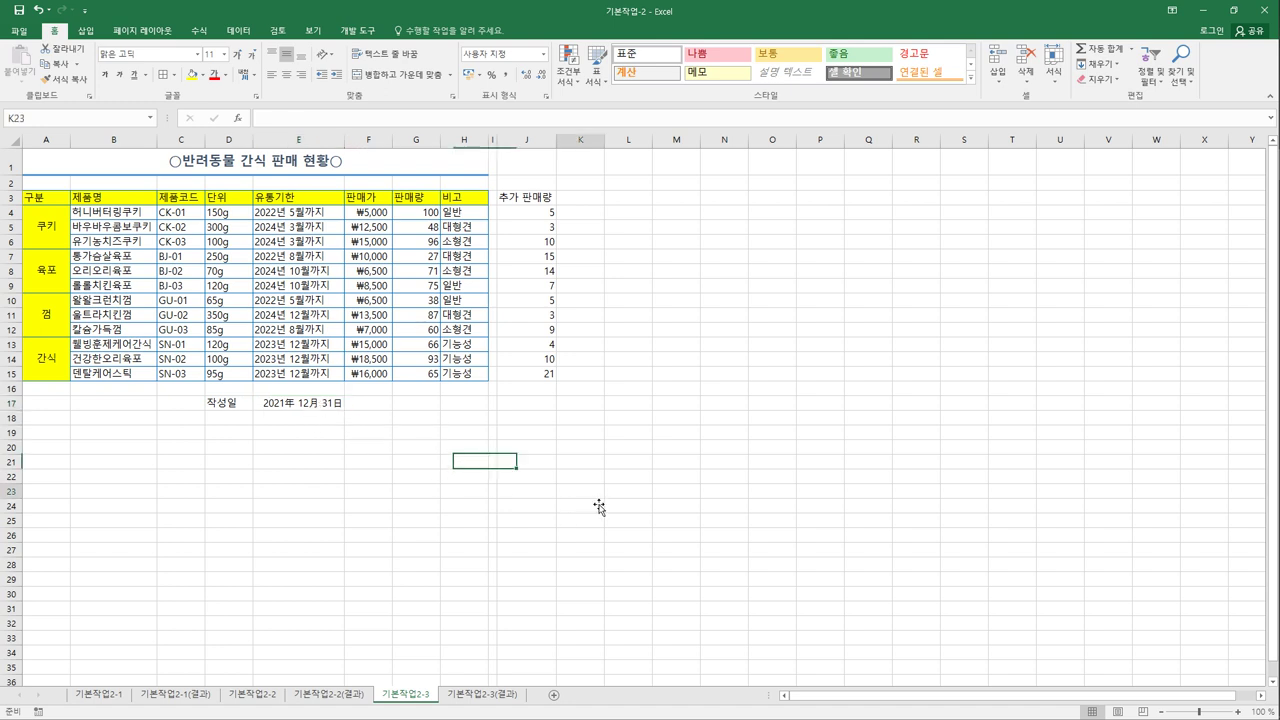
Check the finished 기본작업2-3 table and date against the 기본작업2-3(결과) sheet
left_click(484, 697)
left_click(410, 695)
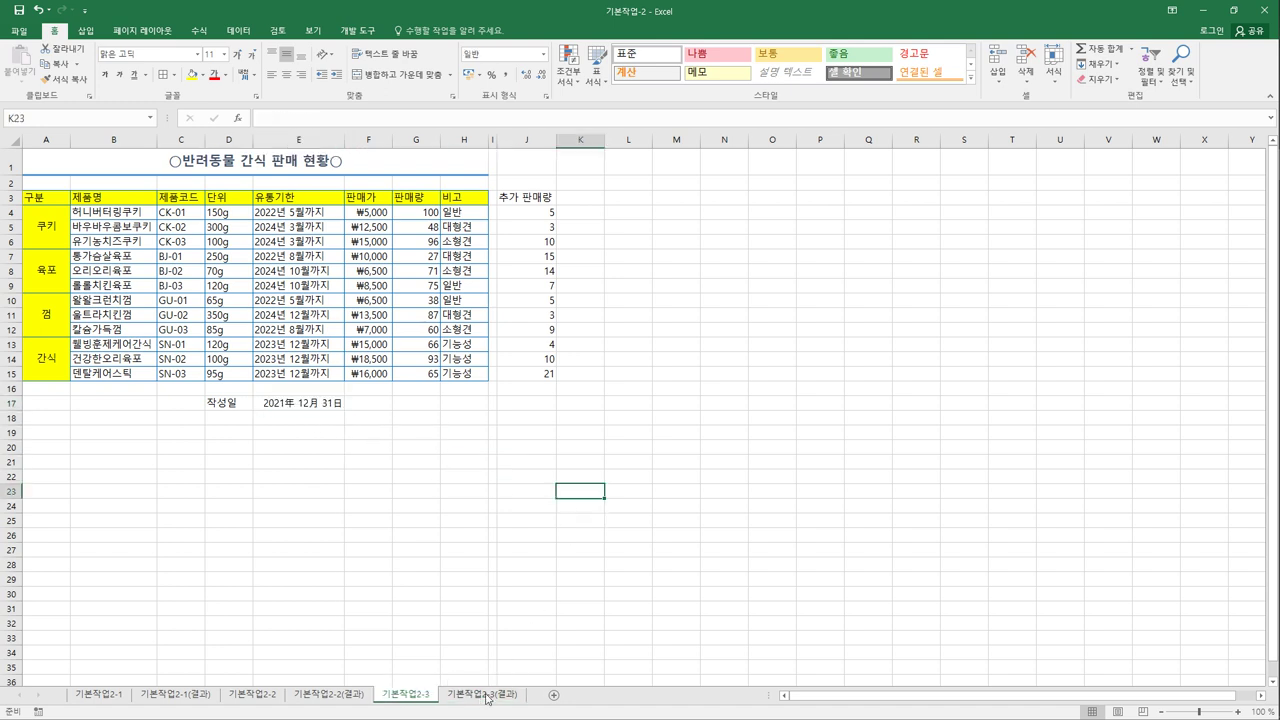
left_click(484, 695)
left_click(757, 490)
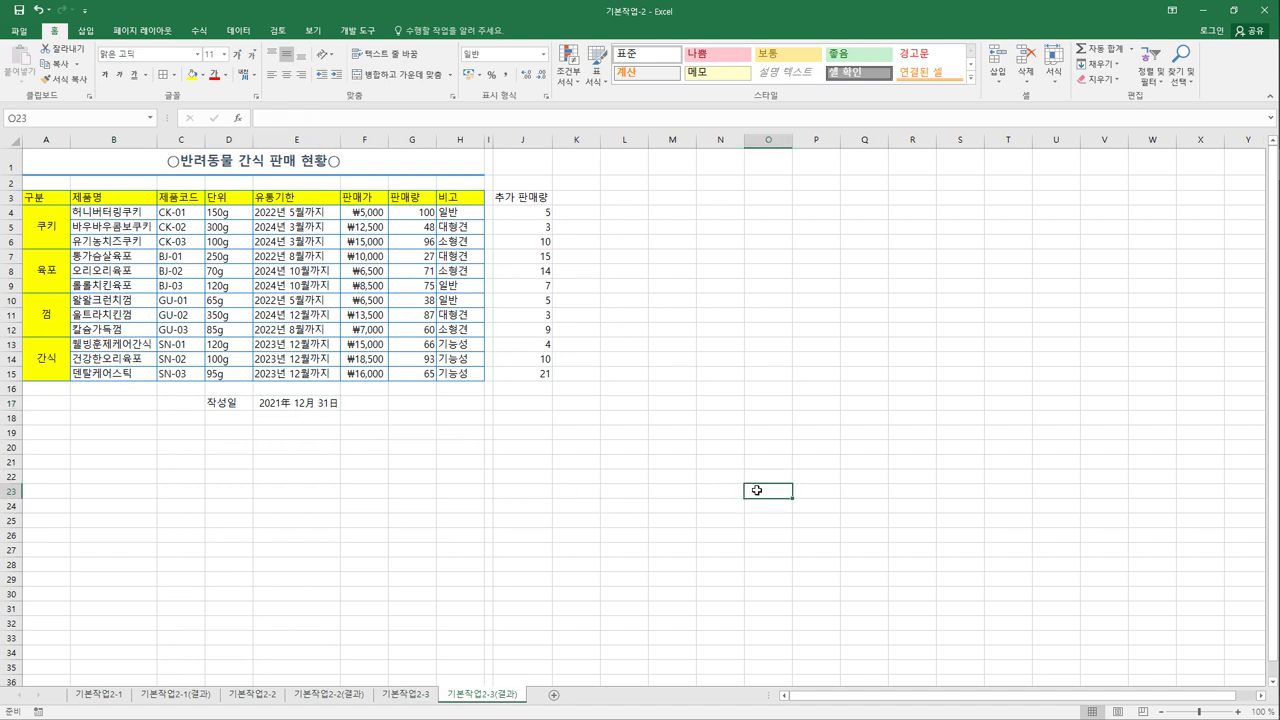